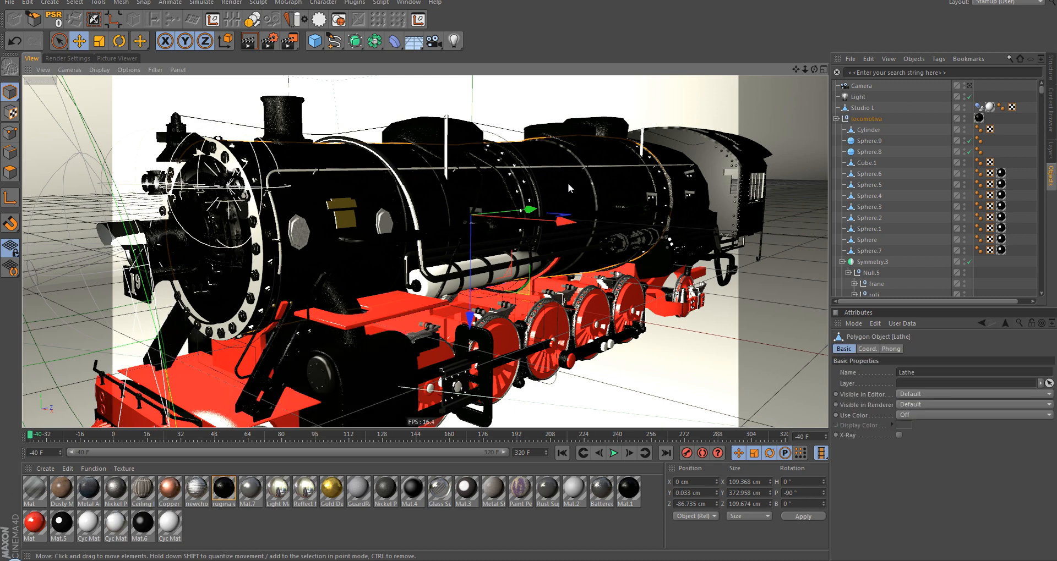
Step: Examine the locomotive in the right view against the blueprint reference and the separate boiler and frame parts
middle_click(522, 182)
middle_click(290, 331)
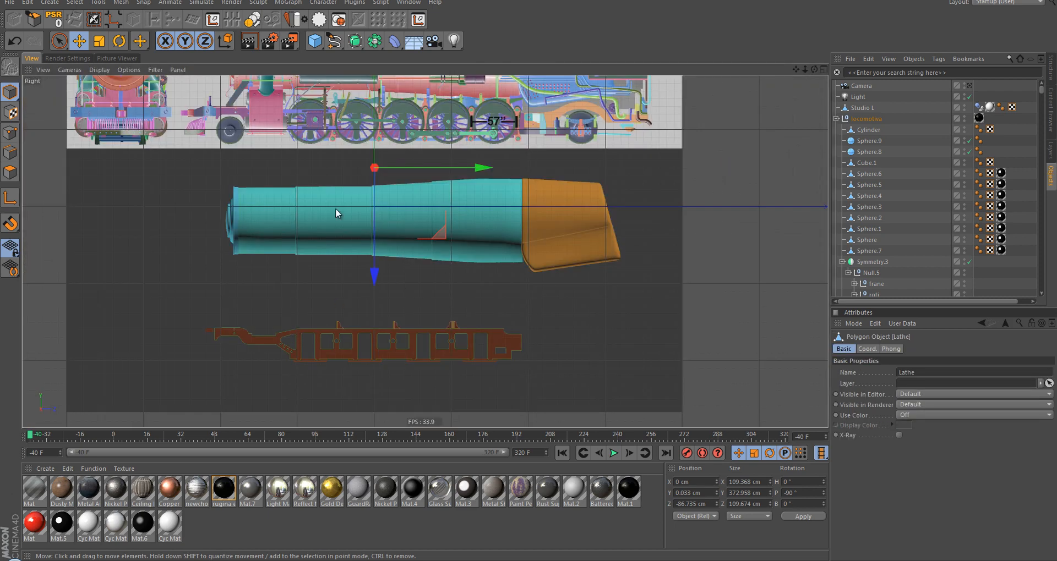
scroll(444, 248, up, 1)
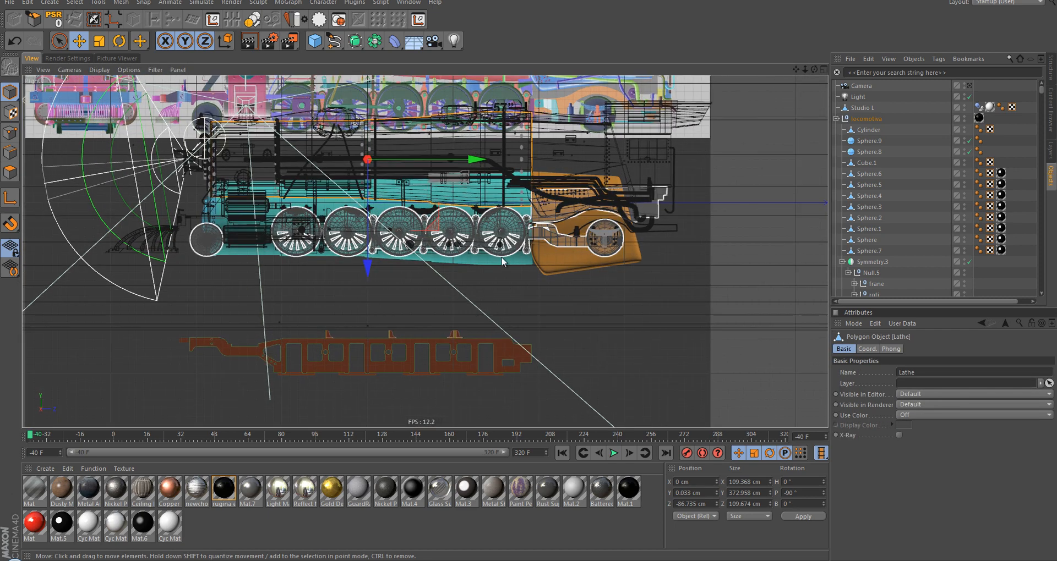
scroll(500, 256, up, 4)
alt+middle_drag(409, 214, 595, 246)
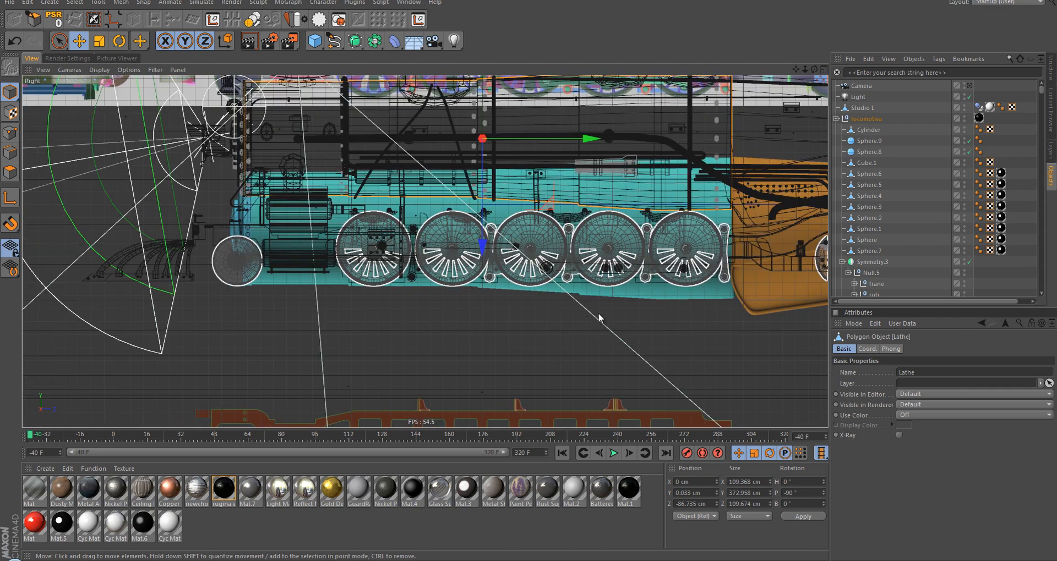
scroll(560, 339, down, 6)
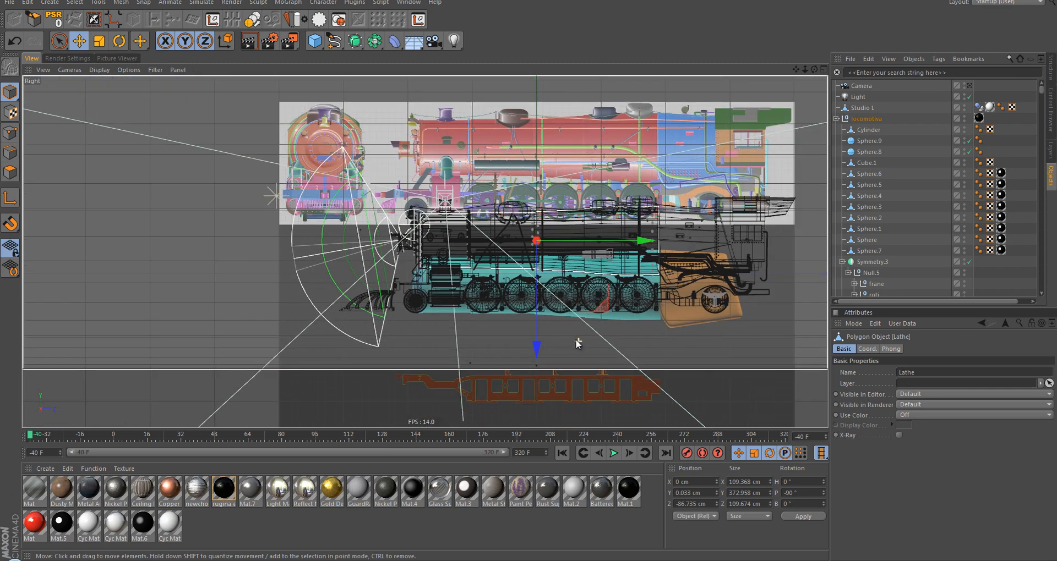
alt+middle_drag(569, 329, 492, 228)
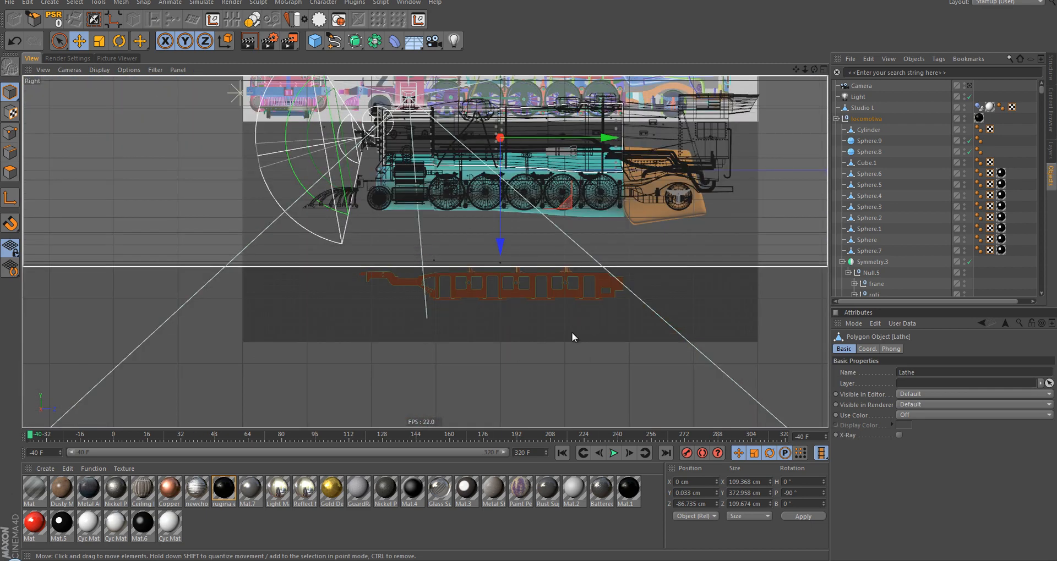
scroll(559, 292, up, 10)
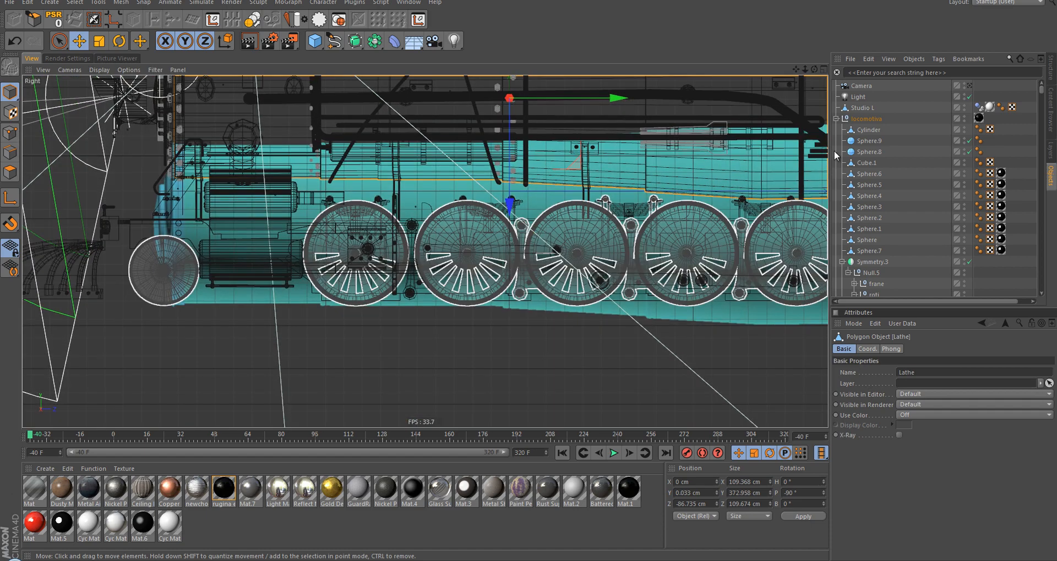
scroll(516, 171, down, 1)
scroll(515, 171, down, 1)
alt+middle_drag(520, 166, 516, 256)
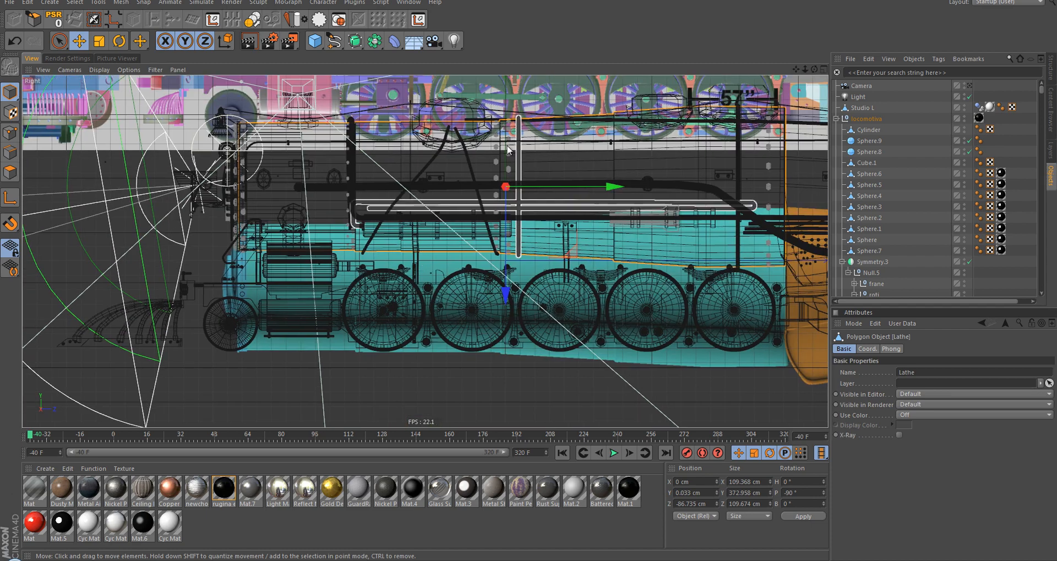
Step: Move the whole locomotiva group up over the blueprint in the right view, to about 176.7 cm on Y
drag(505, 299, 527, 162)
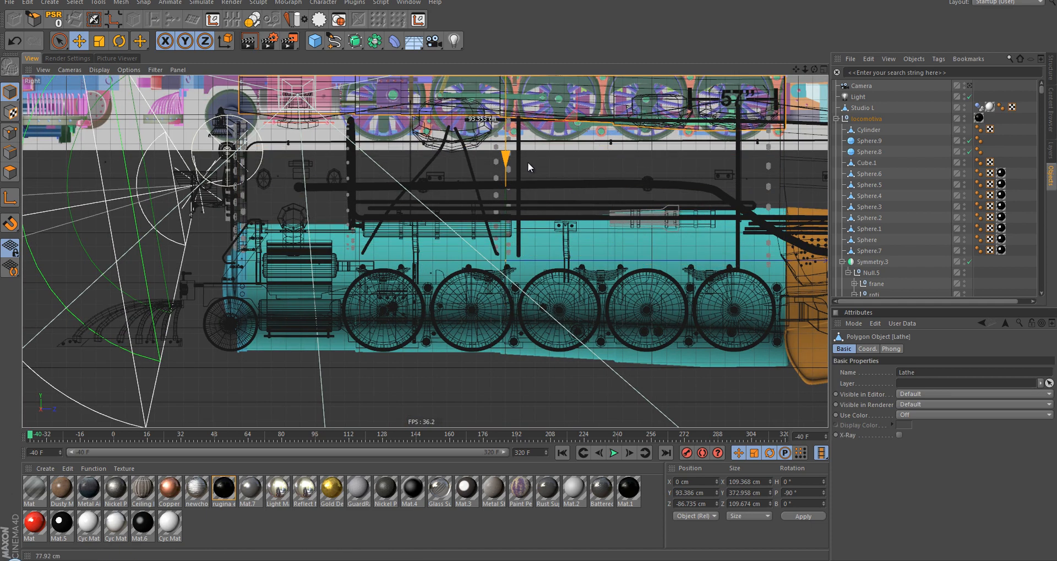
key(ctrl+z)
click(873, 119)
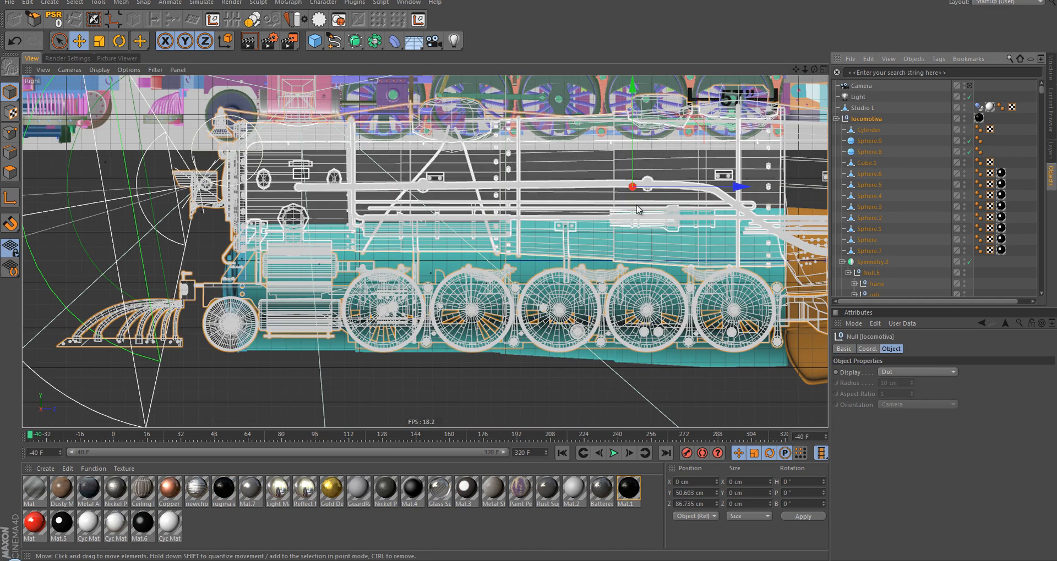
drag(634, 56, 532, 180)
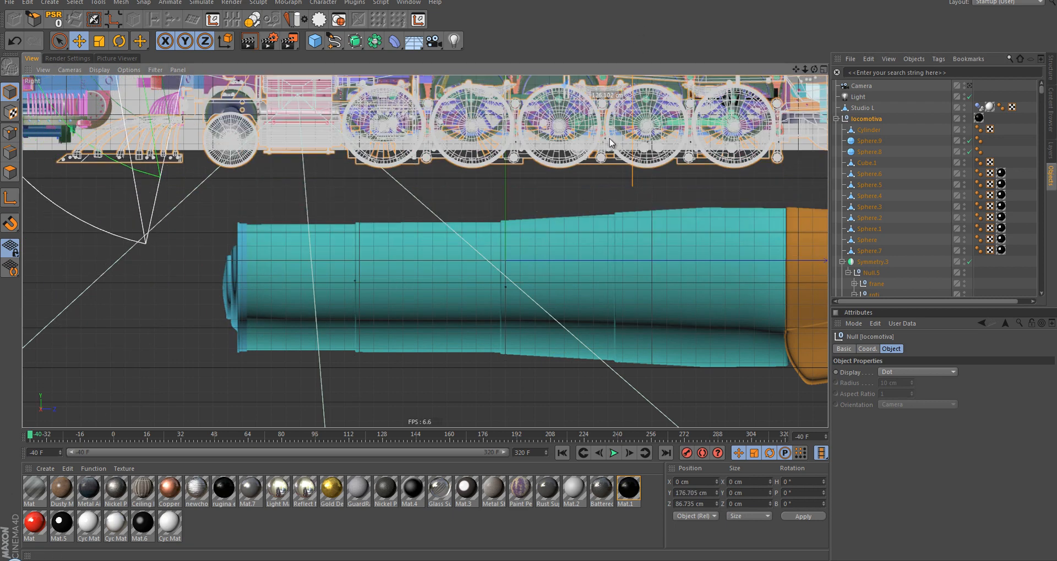
alt+middle_drag(520, 256, 389, 239)
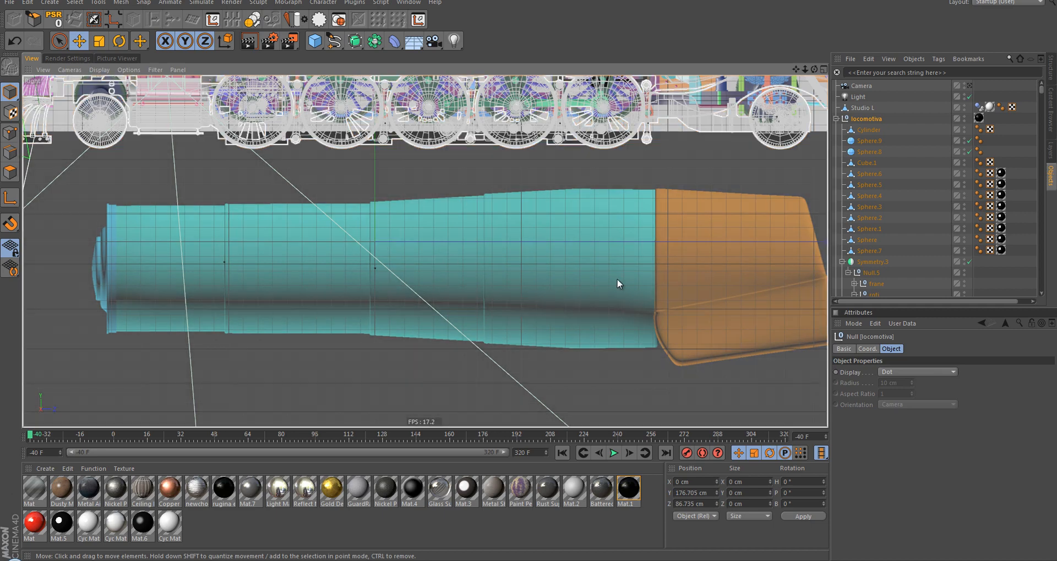
alt+middle_drag(618, 283, 398, 285)
scroll(508, 310, down, 1)
alt+middle_drag(424, 201, 530, 295)
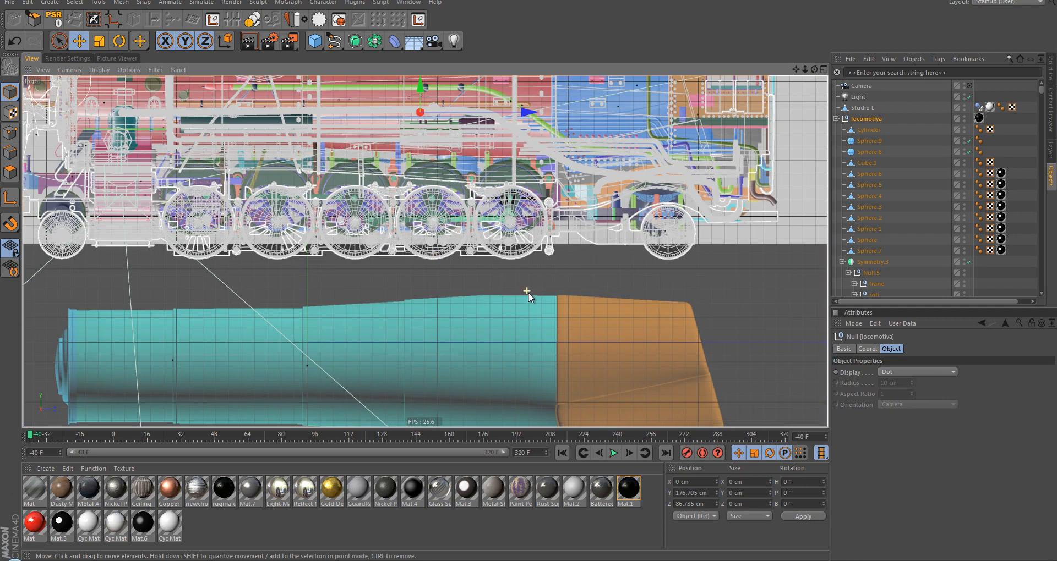
Step: In the perspective view, delete the existing chimney cylinder on top of the front part of the boiler
middle_click(531, 295)
middle_click(359, 199)
scroll(361, 194, up, 2)
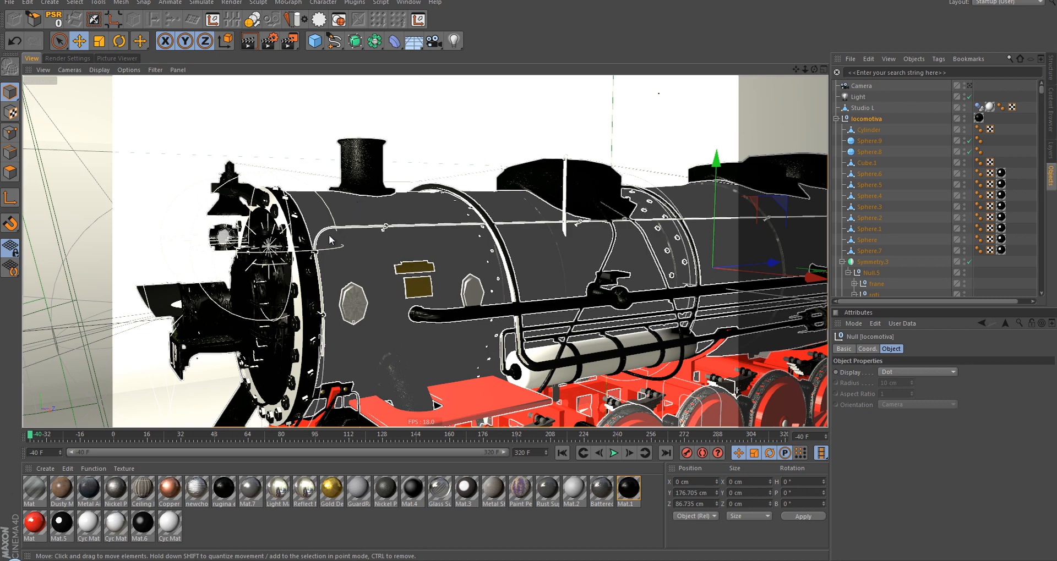
click(256, 247)
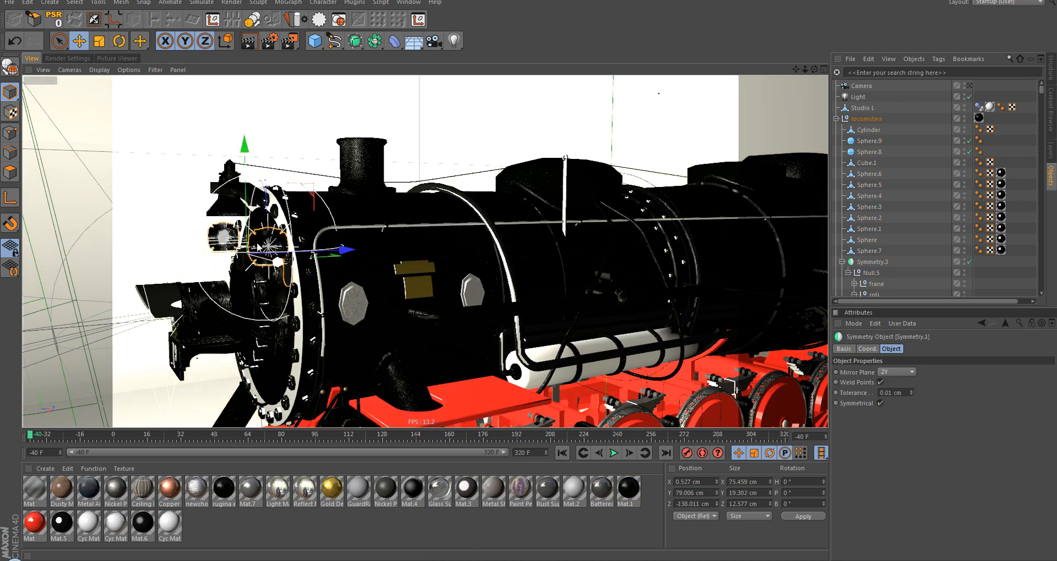
scroll(259, 247, up, 4)
click(425, 121)
alt+middle_drag(425, 121, 424, 231)
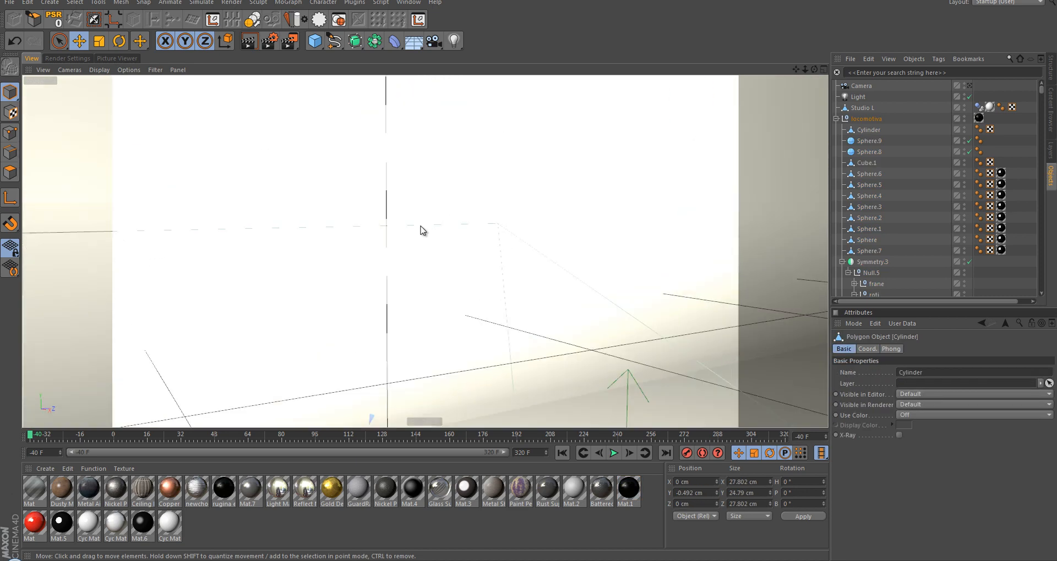
alt+middle_drag(392, 287, 398, 236)
key(s)
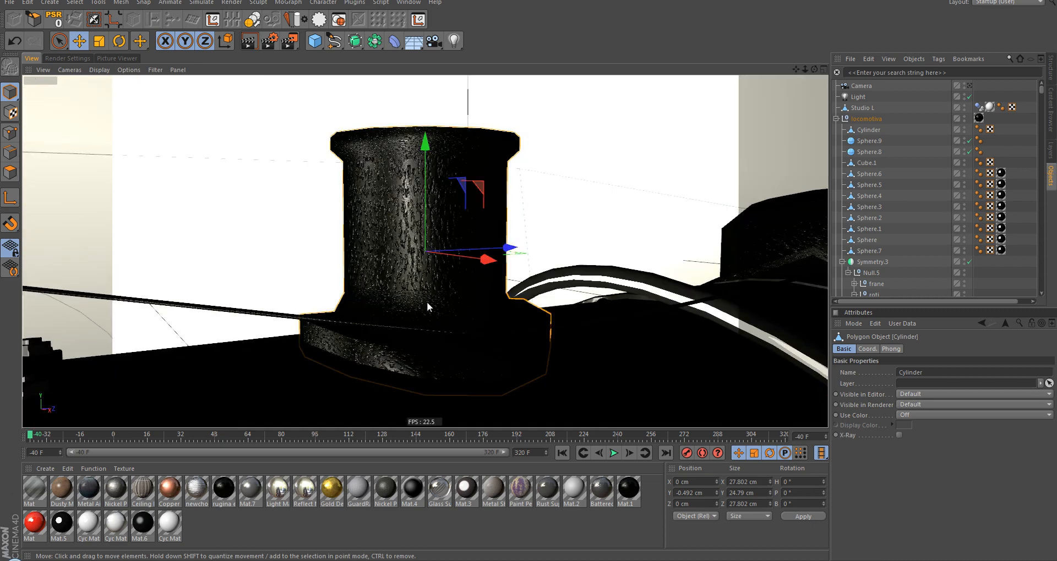
alt+drag(436, 307, 455, 287)
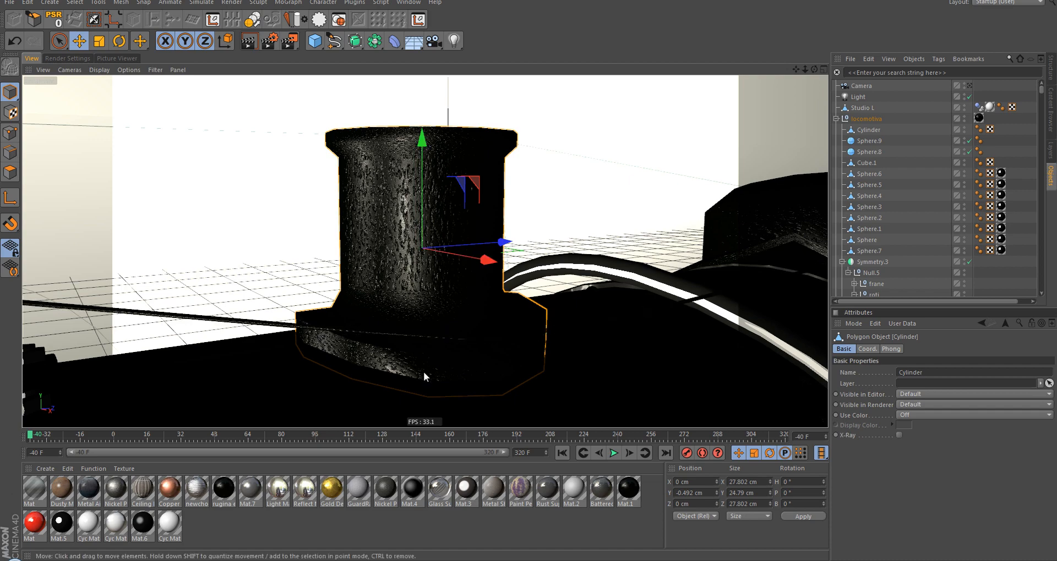
alt+drag(424, 377, 451, 325)
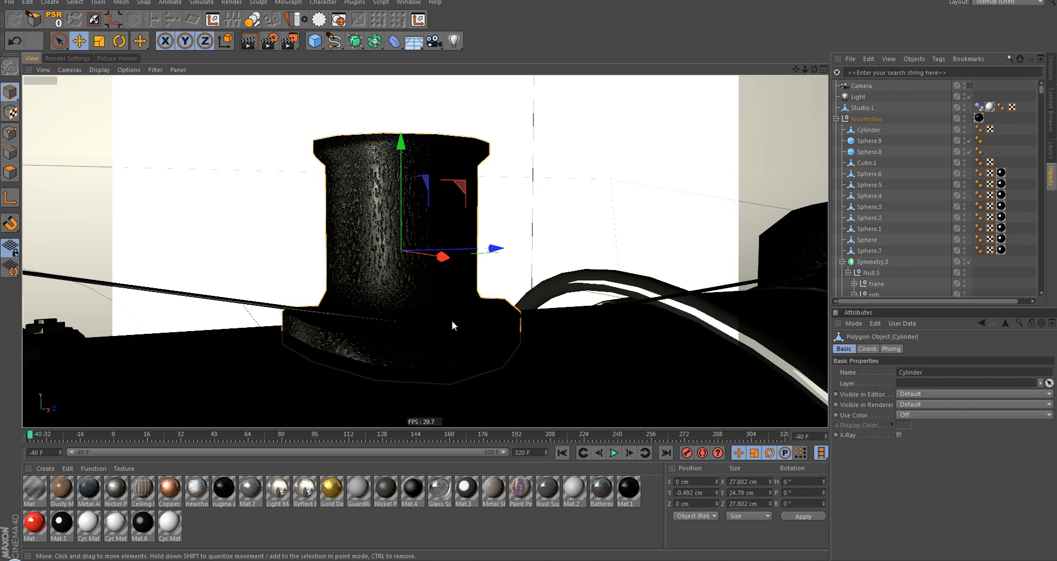
key(Delete)
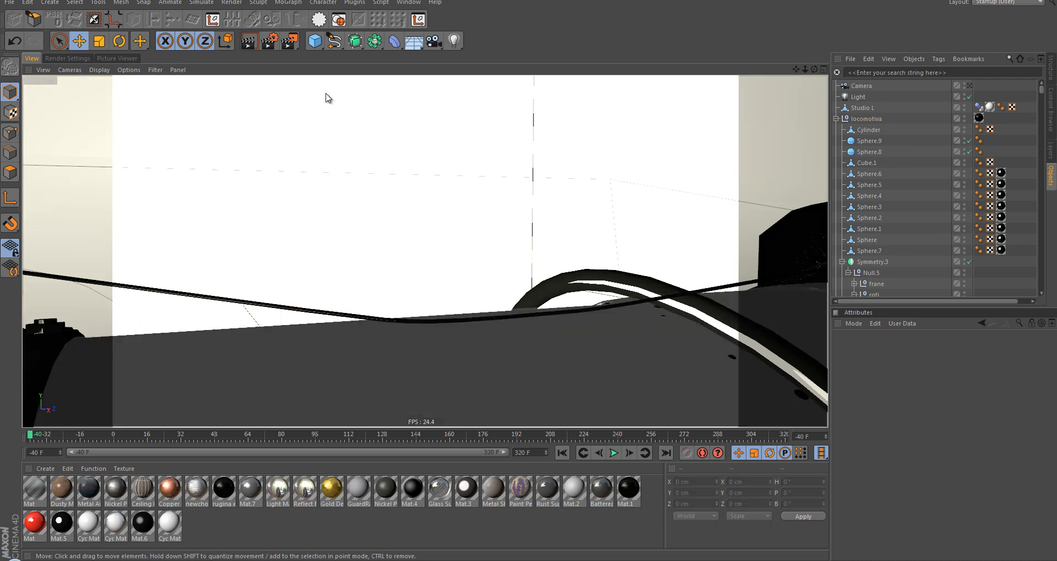
Step: Add a cylinder primitive and move it over the front of the boiler, to about Y 249.3 cm and Z -123.7 cm
click(313, 42)
click(513, 60)
alt+right_drag(551, 264, 385, 314)
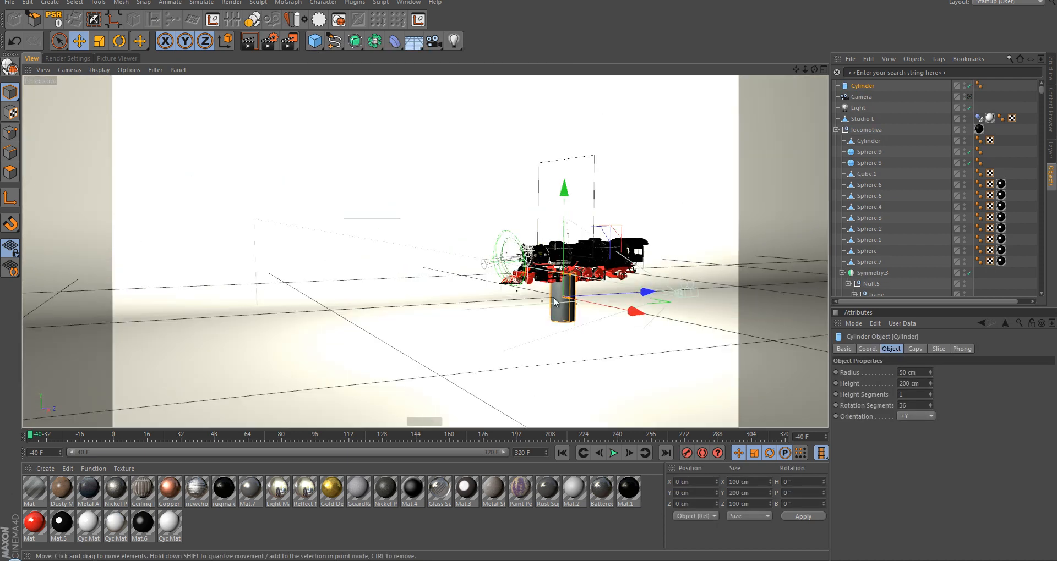
alt+right_drag(584, 248, 676, 370)
mouse_move(598, 353)
alt+mouse_down()
mouse_move(625, 355)
mouse_move(598, 351)
alt+mouse_up()
drag(536, 404, 461, 224)
alt+right_drag(461, 224, 498, 216)
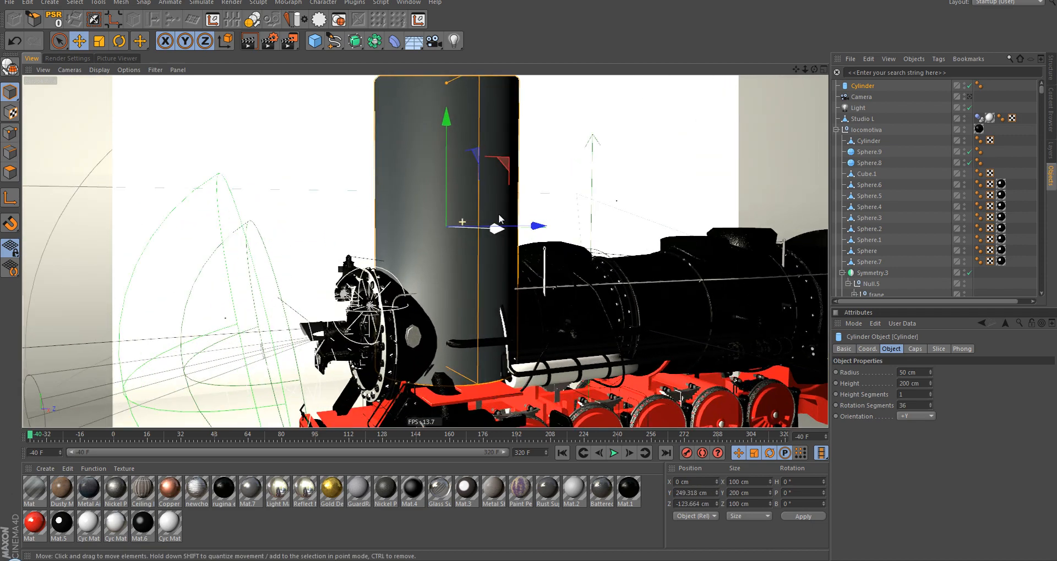
Step: Resize the cylinder to about 32.5 cm wide and 50.8 cm high, and place it at the chimney location, Z about -135.1 cm
key(t)
drag(535, 222, 272, 326)
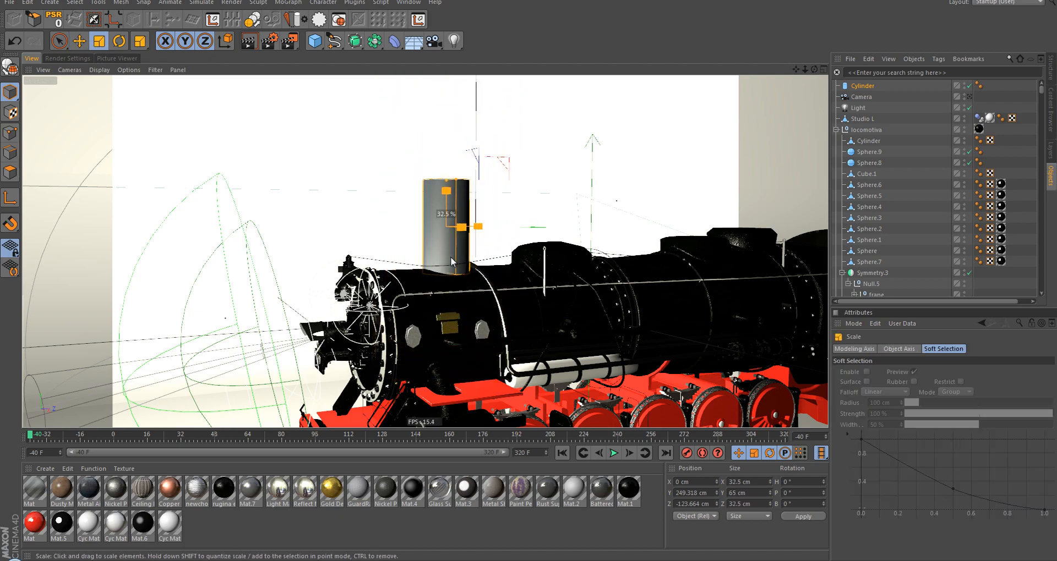
alt+right_drag(444, 259, 472, 297)
alt+drag(471, 295, 426, 291)
alt+drag(331, 307, 240, 280)
key(e)
drag(537, 233, 401, 324)
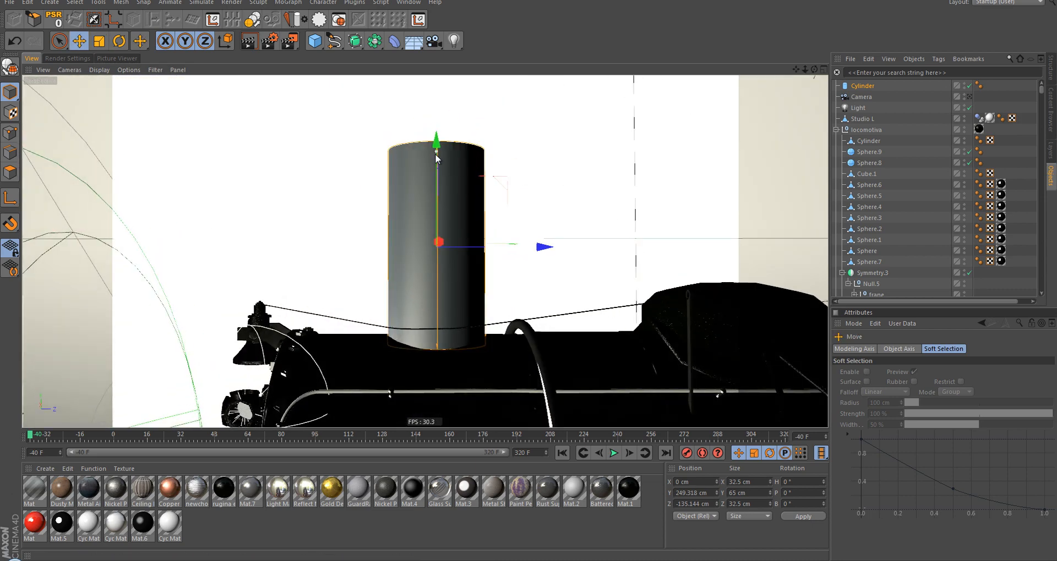
mouse_move(434, 153)
mouse_down()
mouse_move(435, 192)
mouse_move(436, 154)
mouse_up()
scroll(431, 322, up, 3)
Step: Set the cylinder's rotation segments to 8 and make it an editable polygon object
click(863, 86)
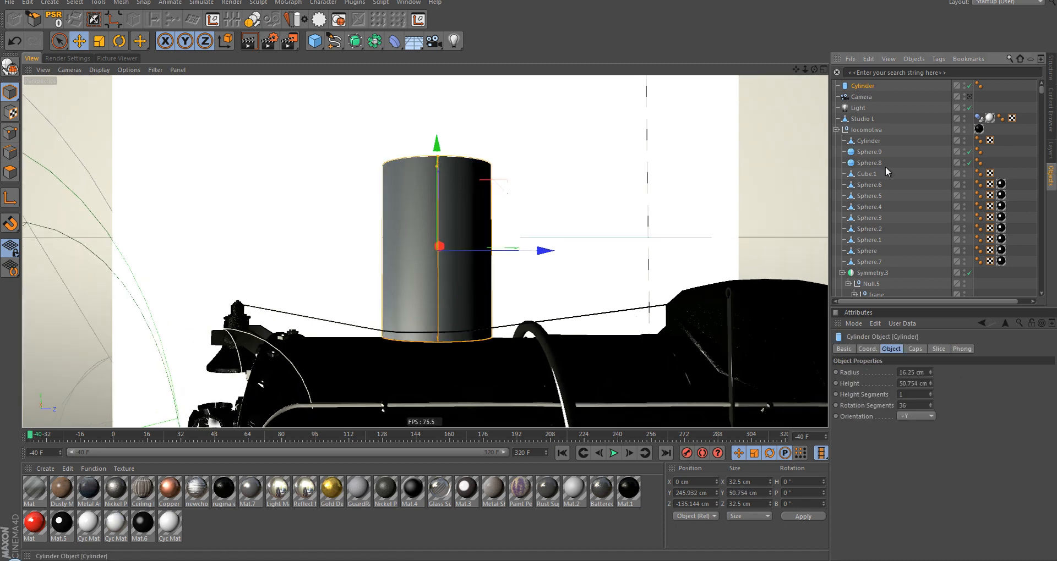
click(916, 407)
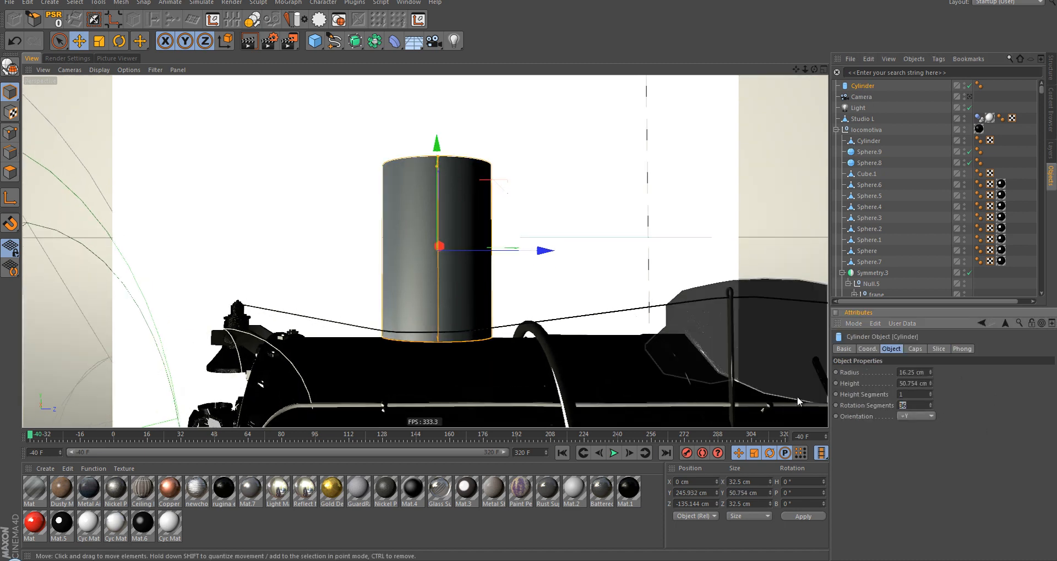
key(Return)
alt+drag(429, 266, 456, 285)
key(c)
key(Return)
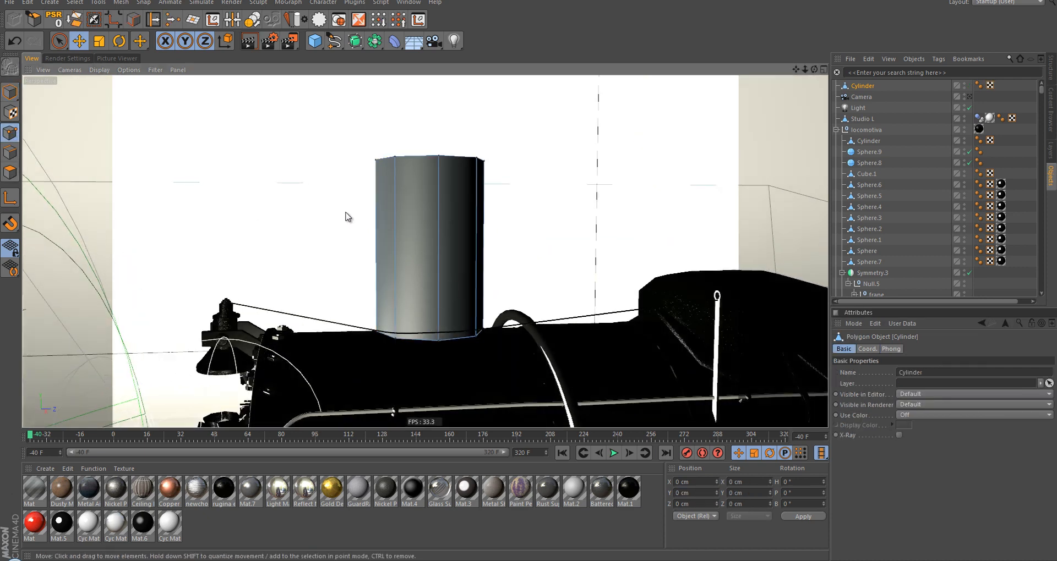
Step: Delete all the upper points of the cylinder with Rectangle Selection, keeping only the bottom cap
key(0)
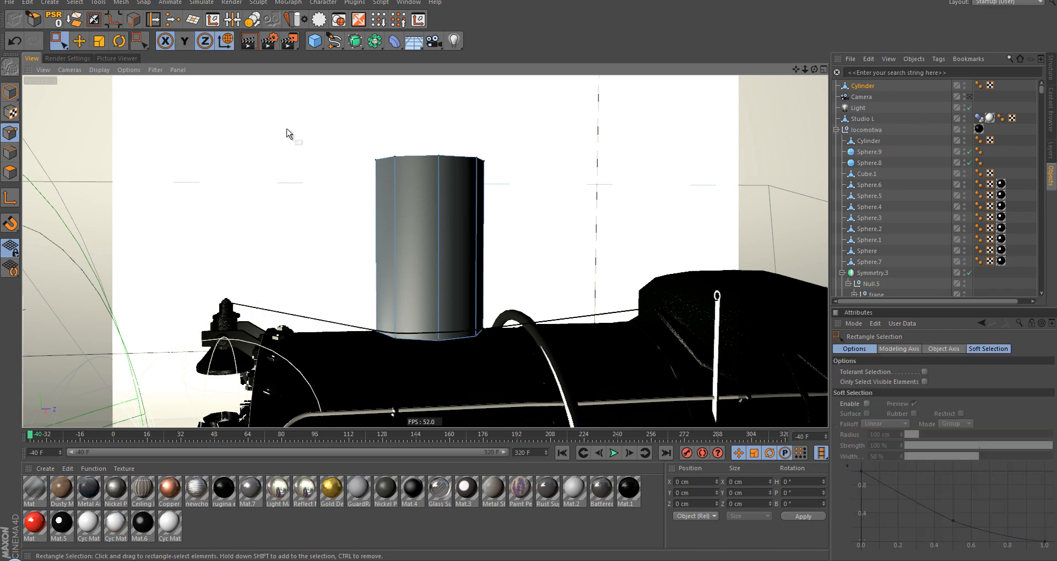
drag(285, 130, 703, 237)
key(Delete)
Step: Cut a loop between the rim and centre of the octagonal cap with the Knife, and delete the centre point to leave a ring
alt+drag(417, 318, 502, 340)
scroll(433, 313, up, 5)
alt+drag(431, 313, 439, 323)
key(k)
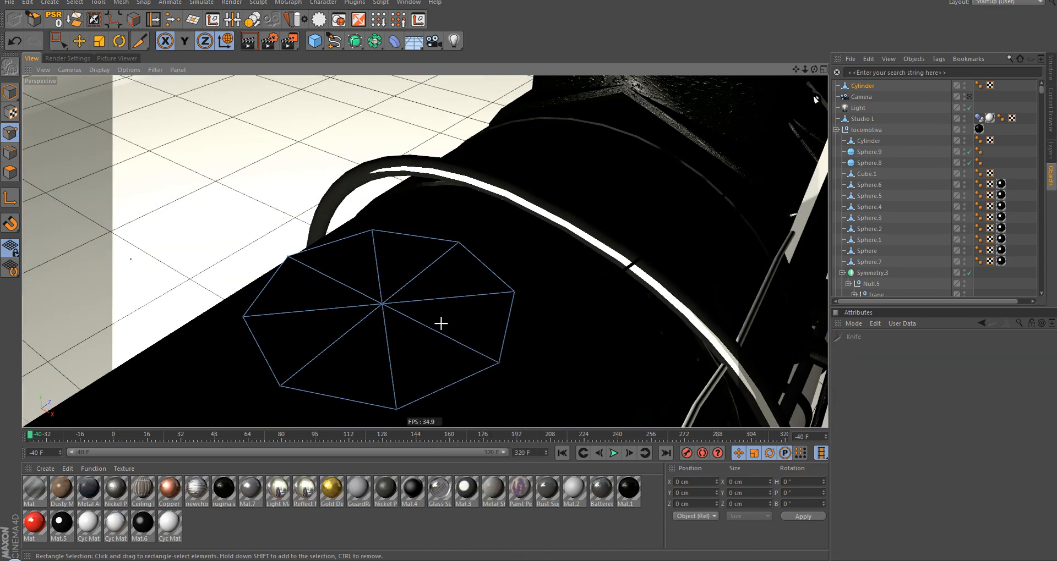
click(475, 297)
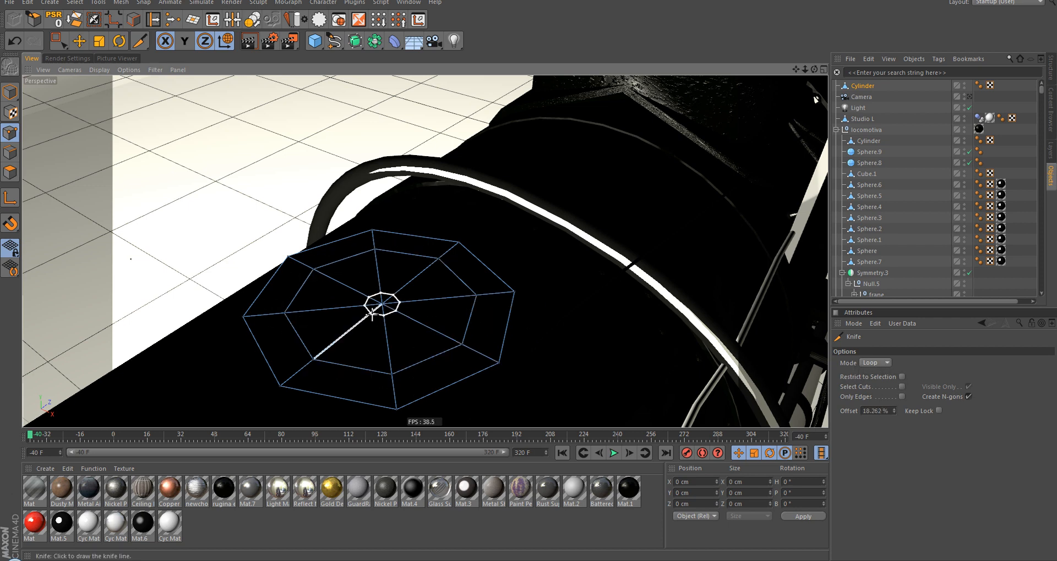
key(space)
click(383, 304)
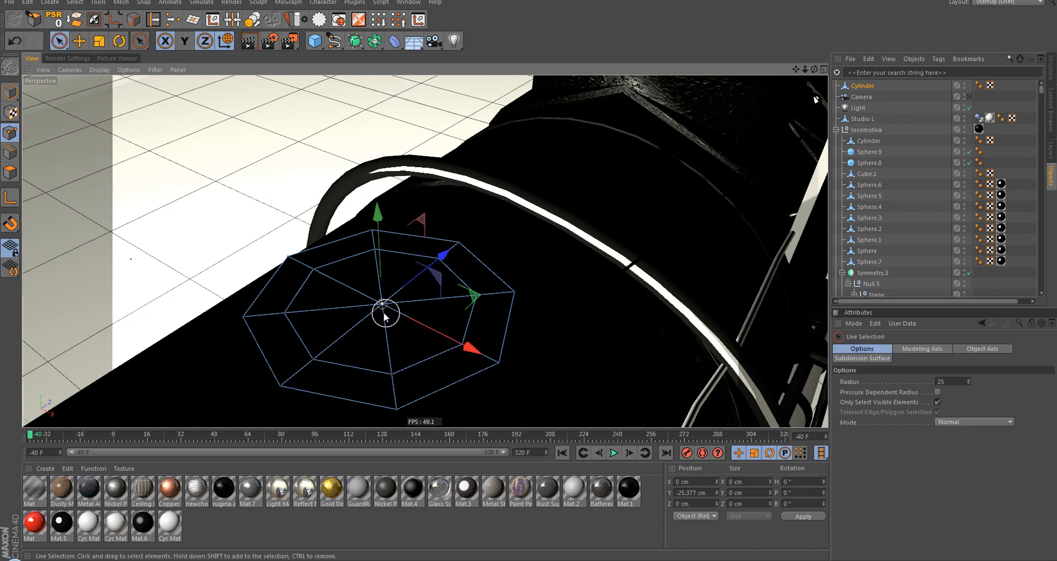
key(Delete)
Step: Project the octagonal ring onto the boiler's Lathe object using Project Mesh, with subdivision level 0
alt+drag(426, 343, 382, 288)
alt+right_drag(407, 310, 300, 308)
alt+middle_drag(373, 301, 379, 281)
alt+right_drag(381, 281, 643, 316)
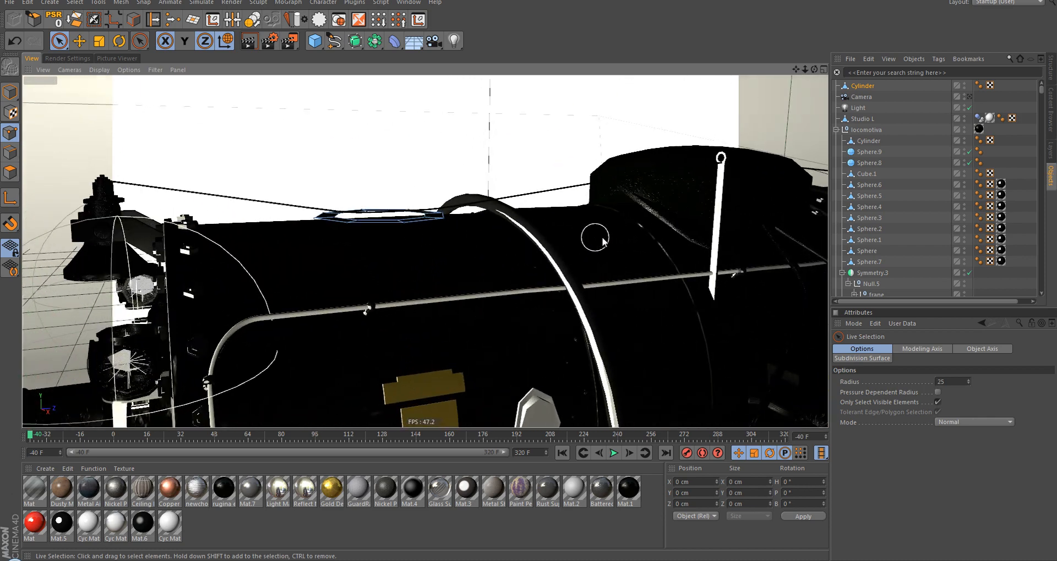
alt+drag(311, 269, 342, 257)
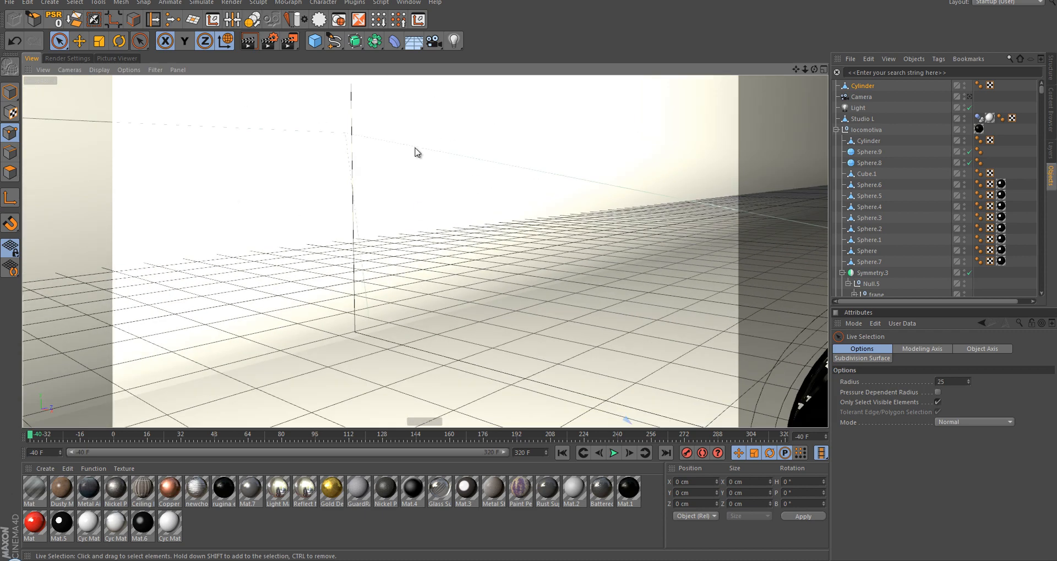
key(ctrl+shift+z)
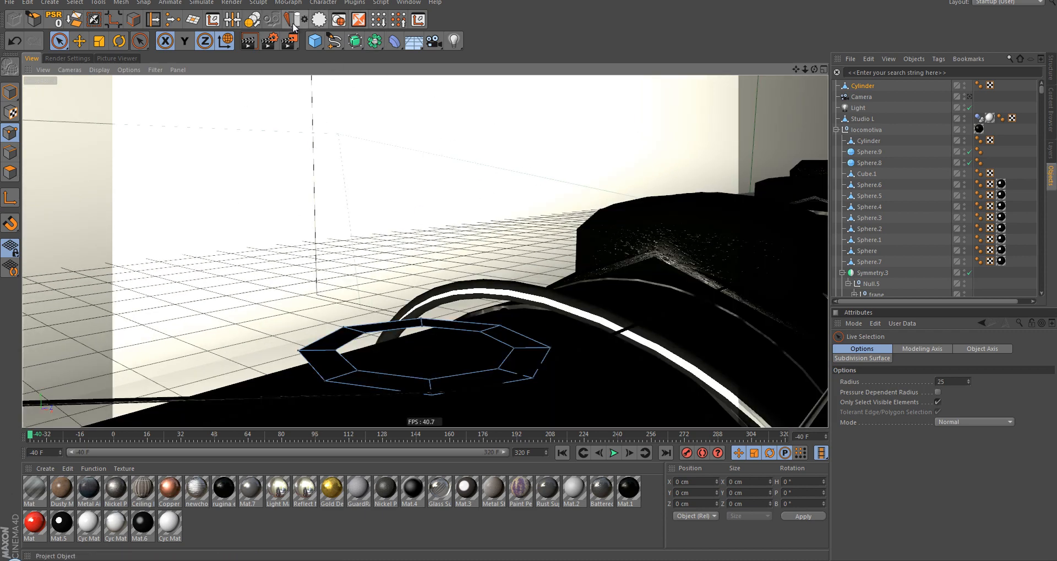
click(339, 20)
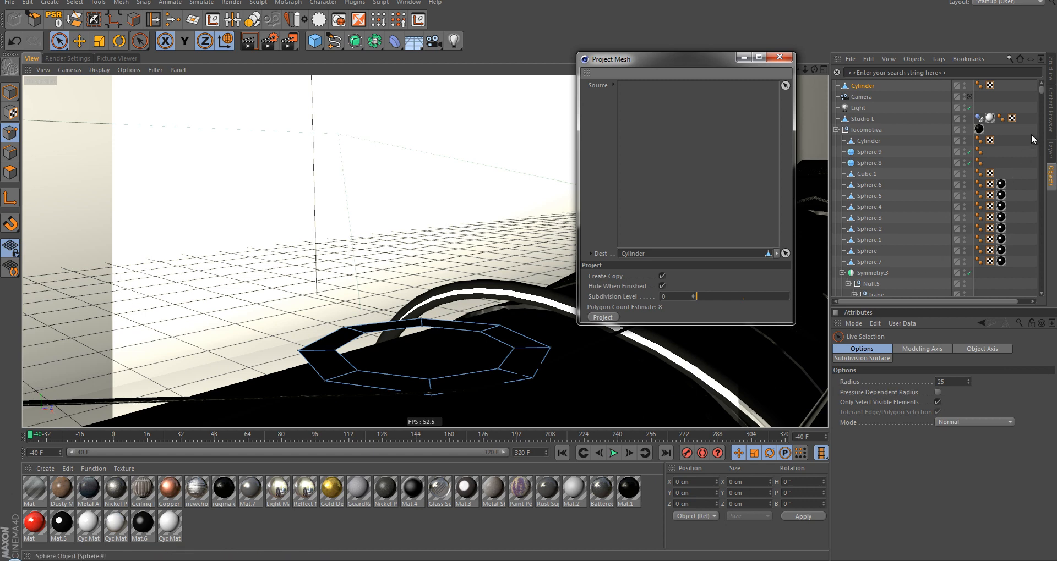
drag(1042, 97, 1044, 303)
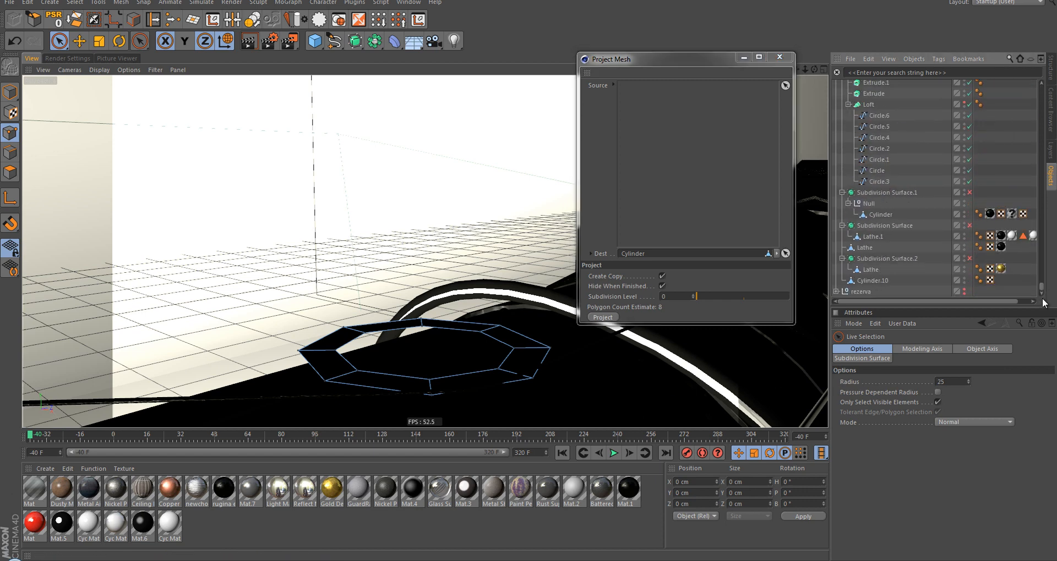
click(881, 269)
click(865, 249)
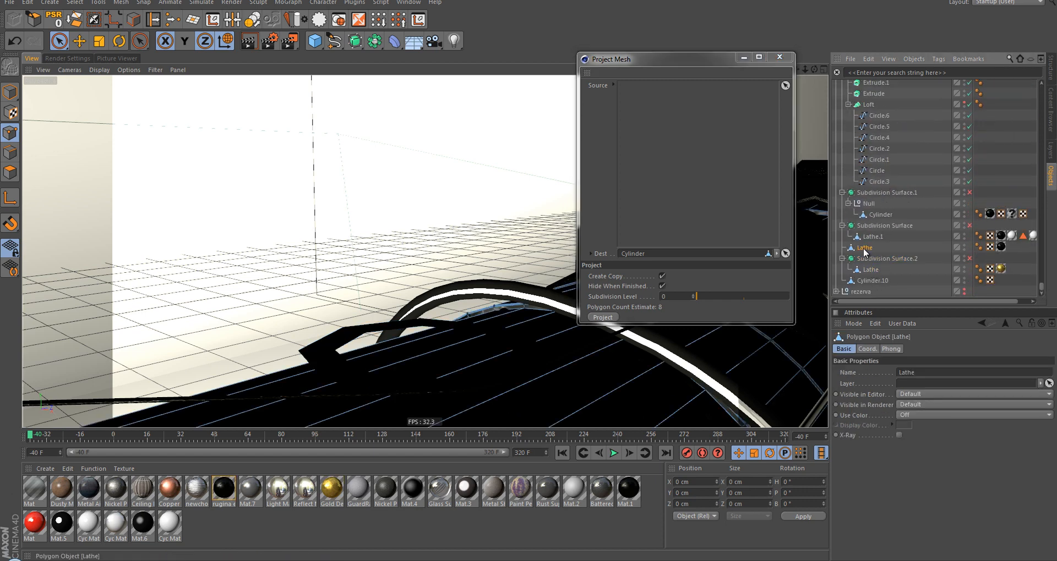
click(603, 317)
Step: Make the boiler's Lathe object visible again in the editor and close Project Mesh
alt+drag(436, 360, 441, 330)
click(10, 91)
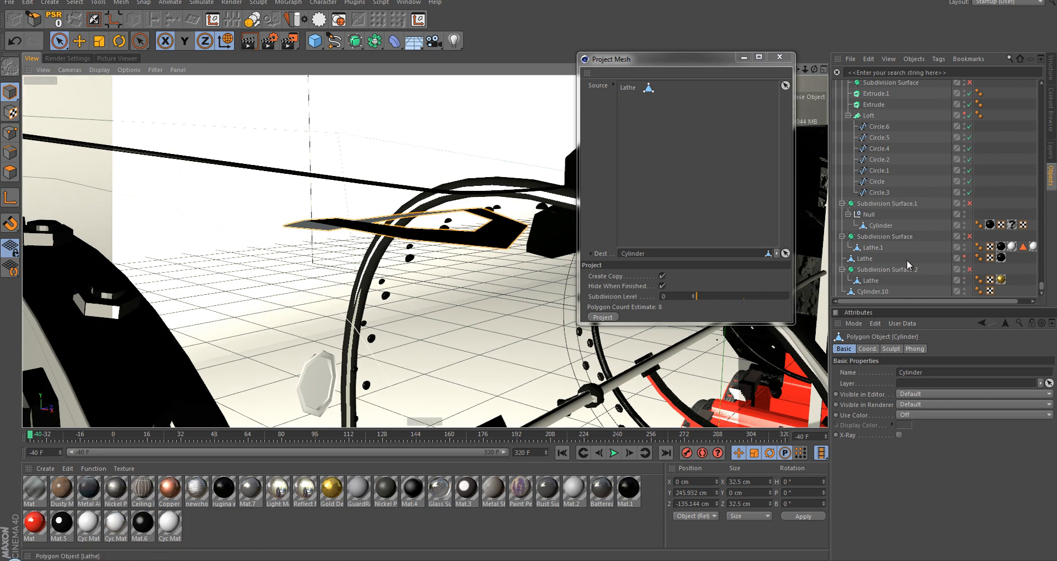
click(964, 257)
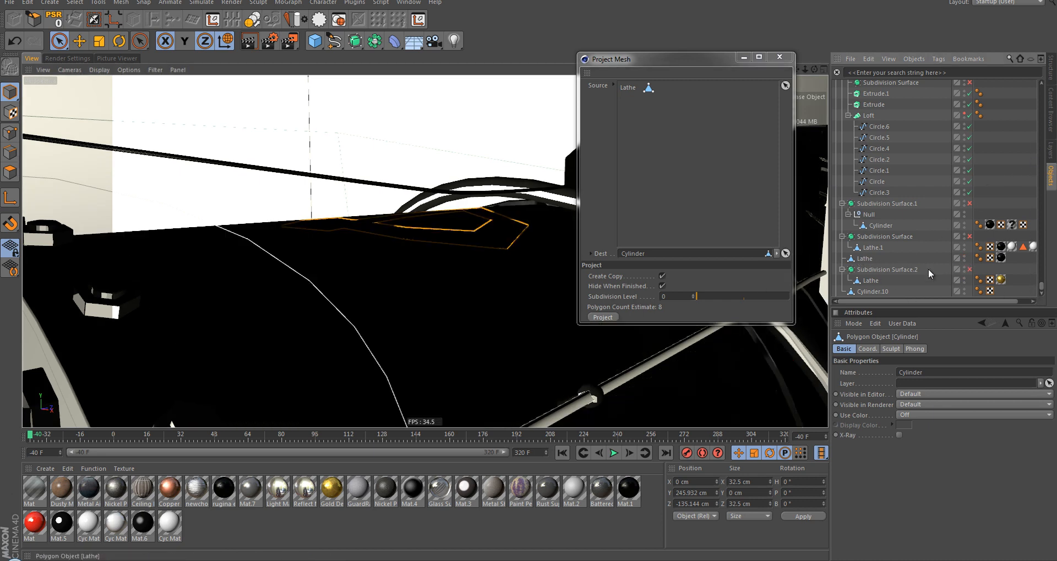
alt+drag(516, 235, 479, 283)
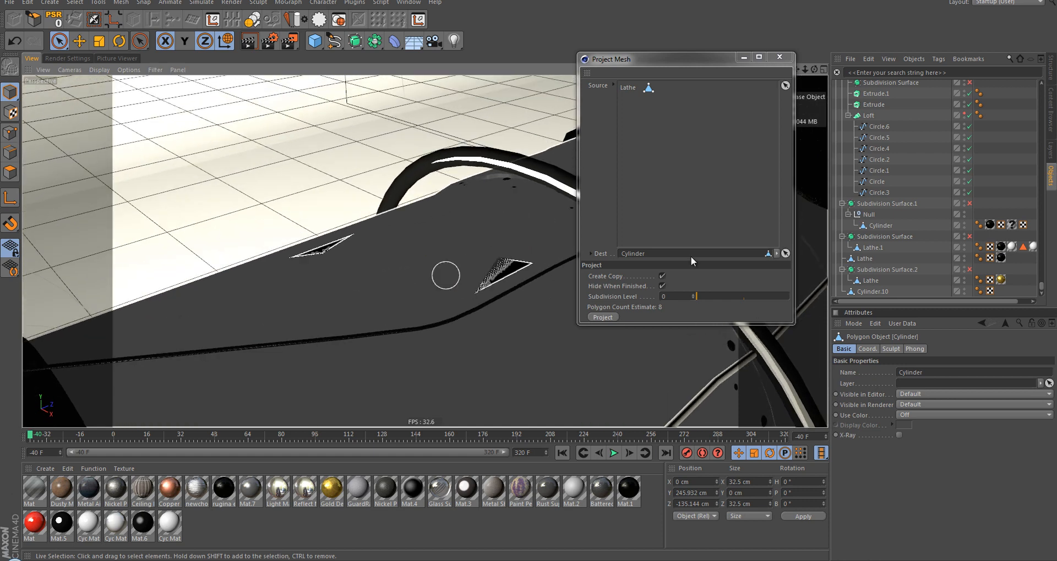
click(779, 57)
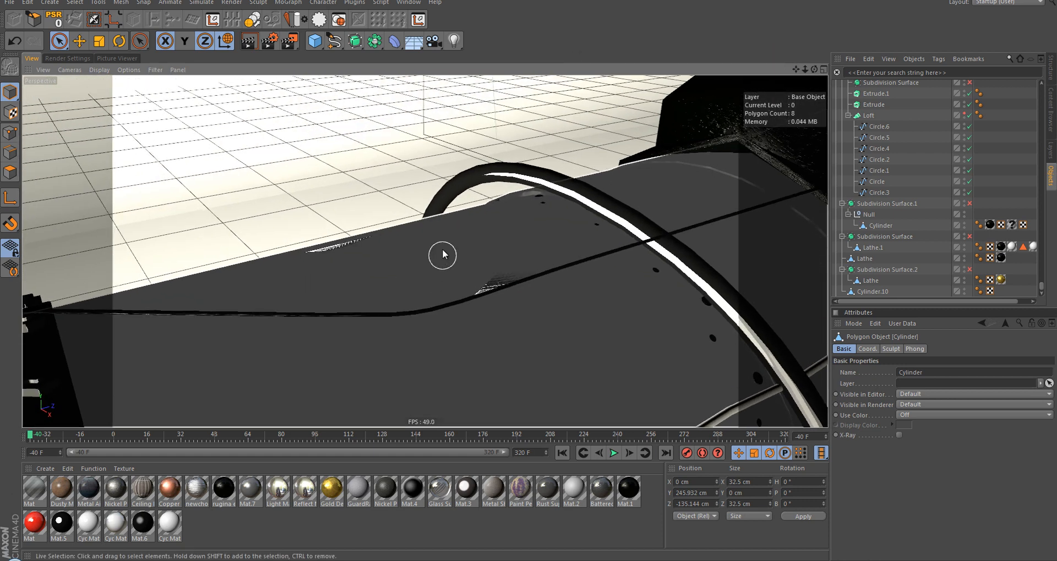
Step: Create a plain polygon copy of the projected ring with Current State to Object
scroll(443, 255, up, 1)
scroll(918, 125, up, 10)
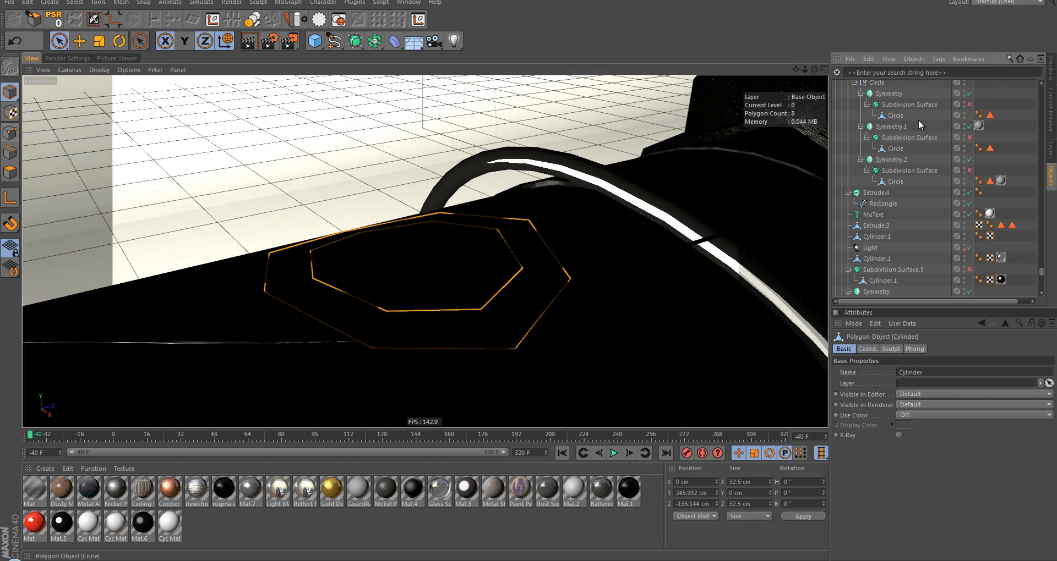
drag(1041, 271, 1022, 72)
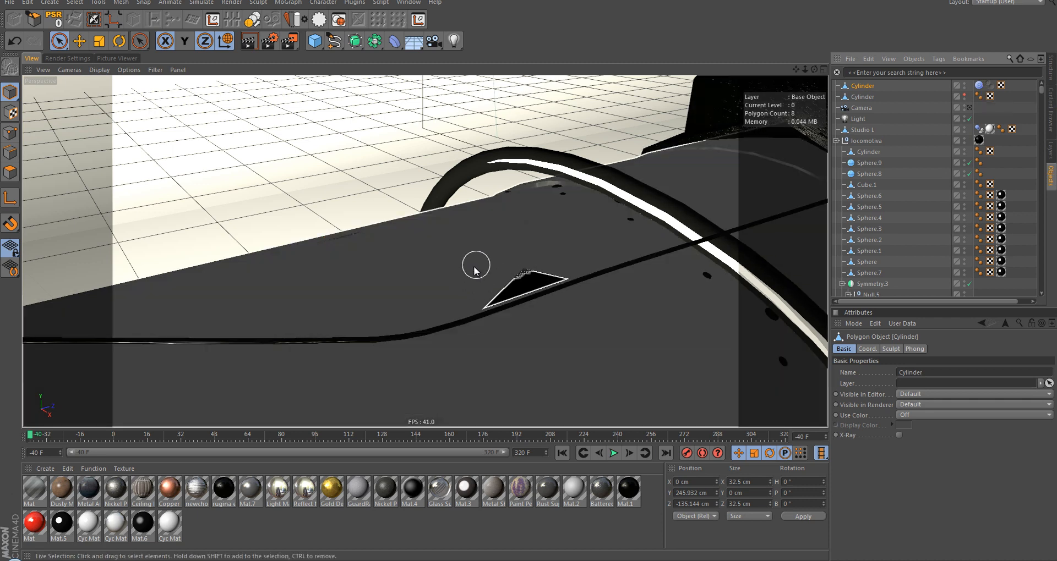
click(6, 181)
click(10, 132)
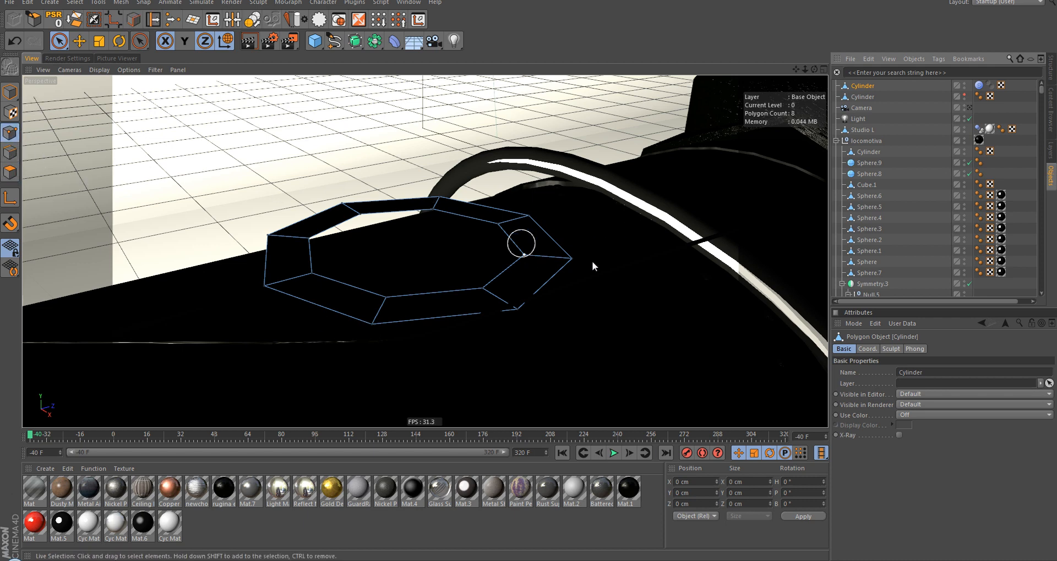
click(9, 92)
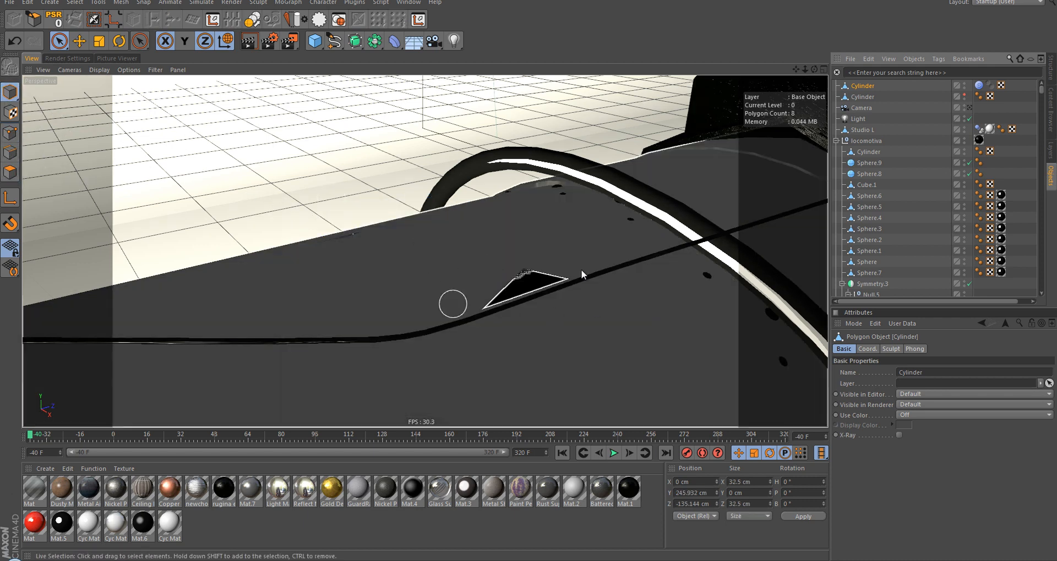
right_click(867, 91)
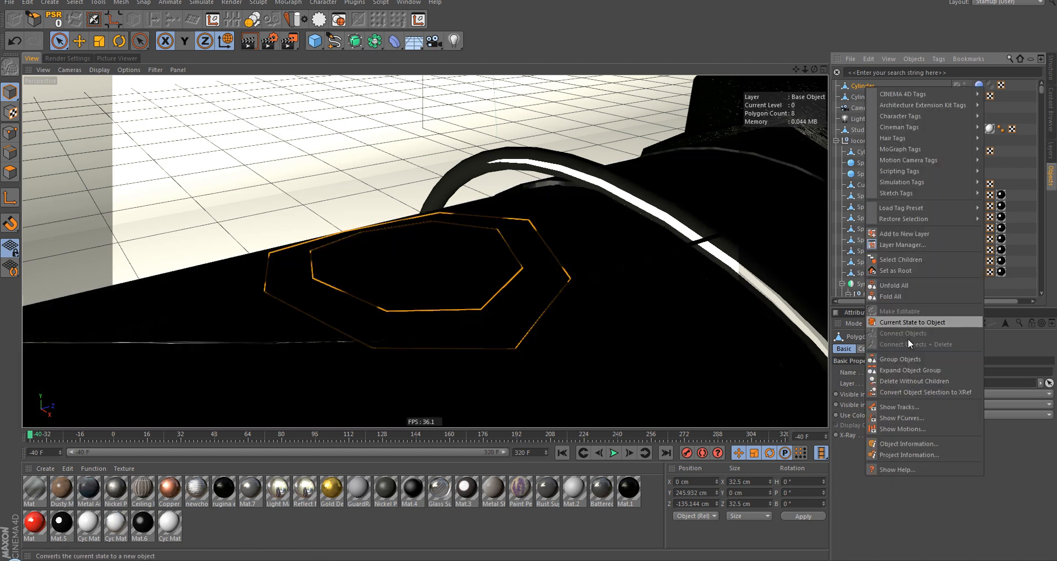
click(906, 325)
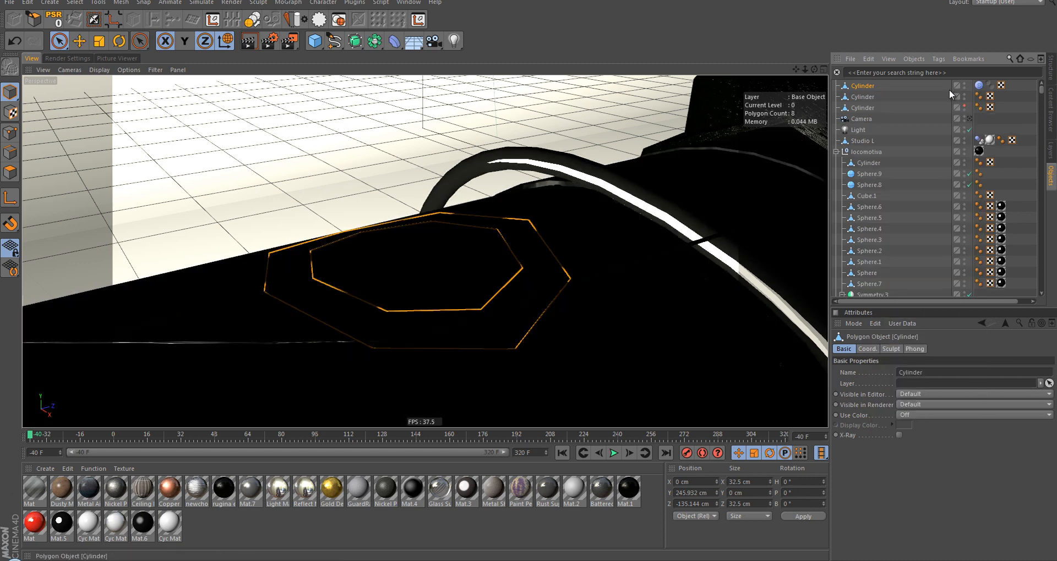
Step: Delete the projected cylinder that carries the sculpt tag and select its converted copy in model mode
click(859, 99)
alt+middle_drag(376, 236, 424, 249)
alt+drag(505, 305, 477, 288)
click(10, 173)
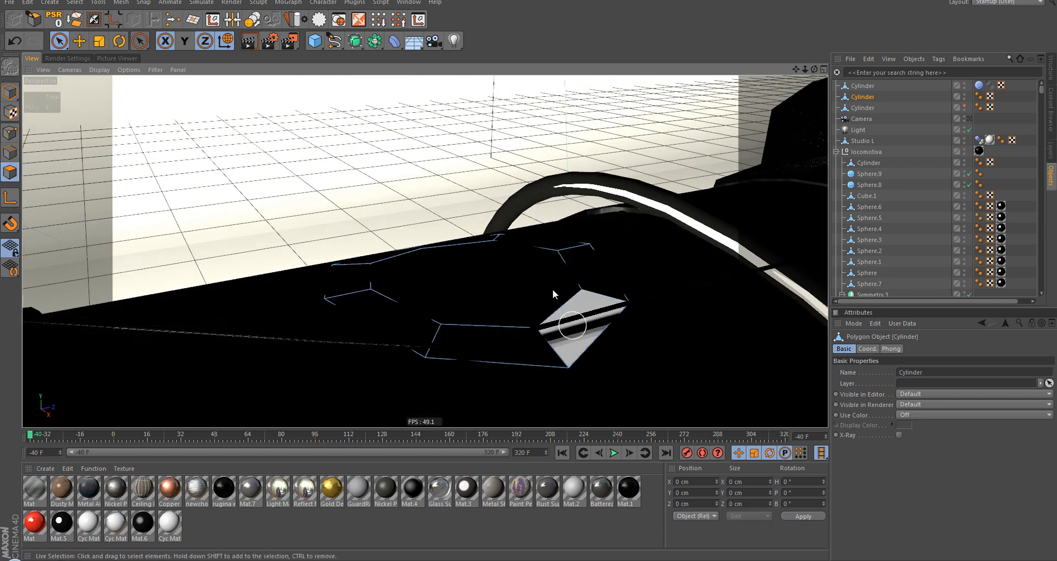
alt+drag(421, 302, 478, 313)
alt+drag(479, 313, 532, 266)
click(874, 86)
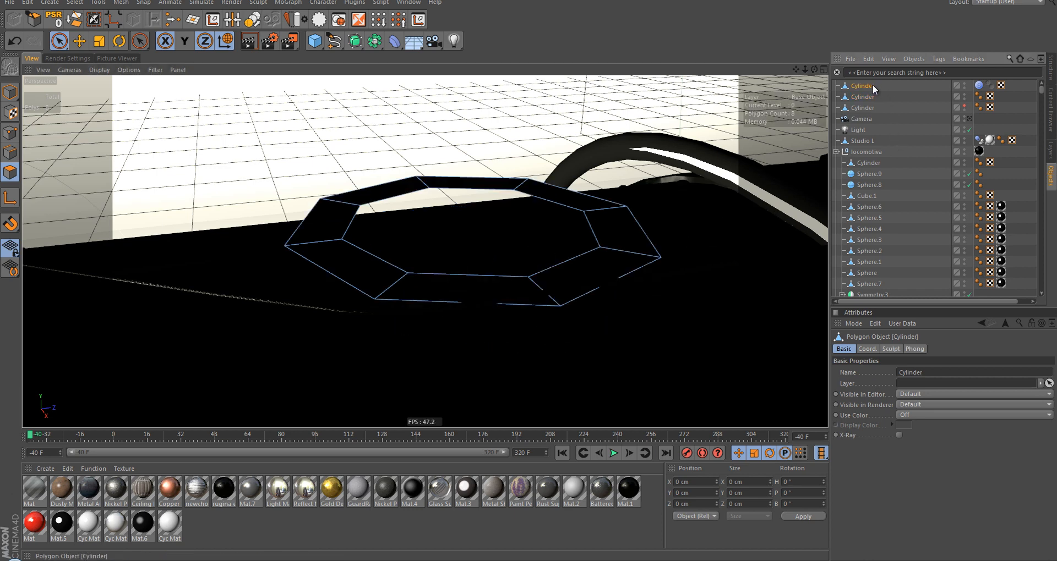
key(Delete)
click(865, 88)
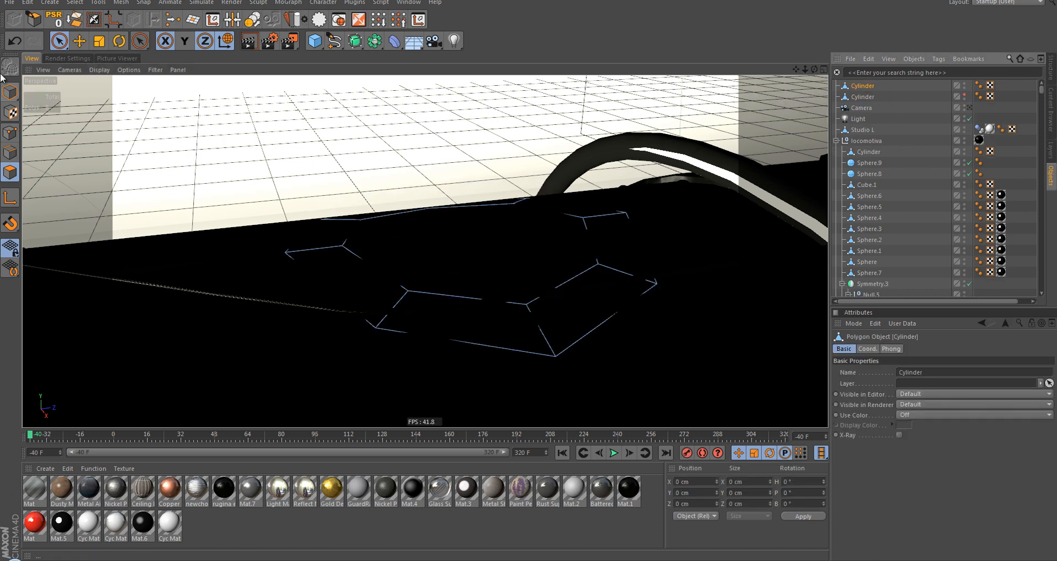
click(10, 92)
Step: In the Right view, select all the ring's points and optimize the mesh to remove the loose points above it
alt+drag(391, 225, 323, 268)
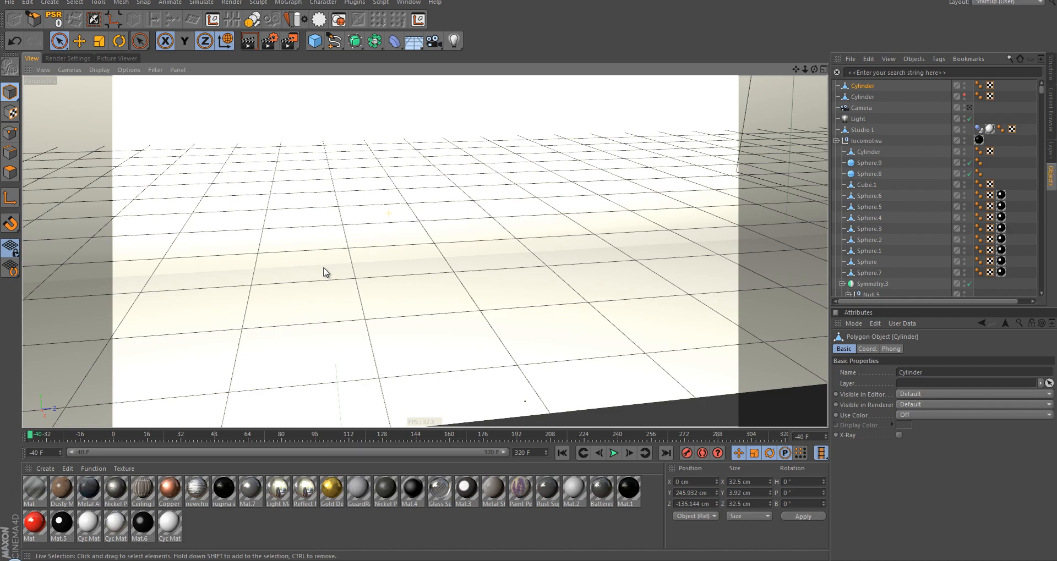
middle_click(477, 260)
middle_click(298, 309)
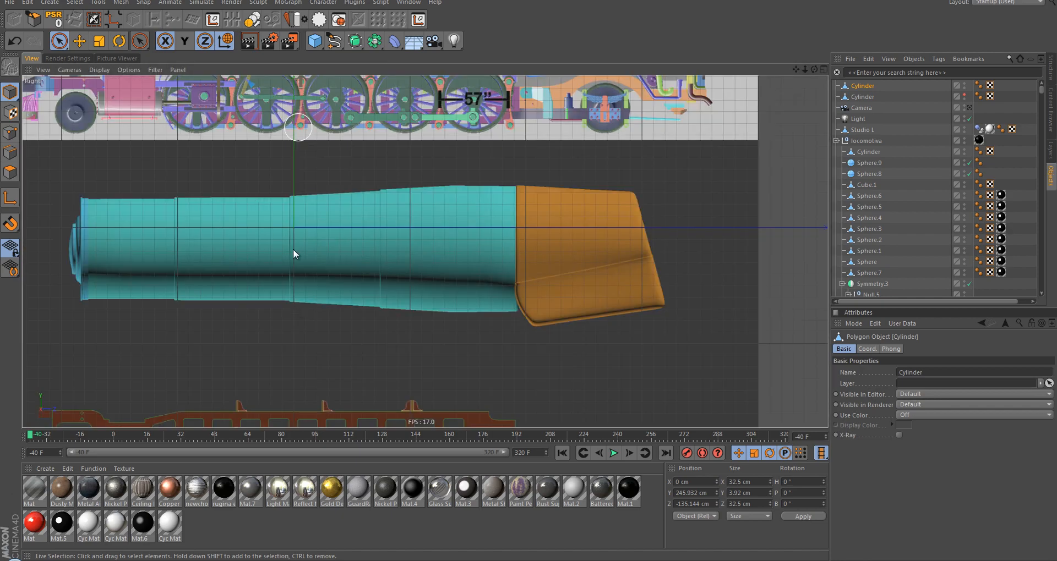
mouse_move(300, 188)
alt+middle_down()
mouse_move(356, 269)
mouse_move(395, 291)
alt+middle_up()
alt+middle_drag(270, 115, 356, 216)
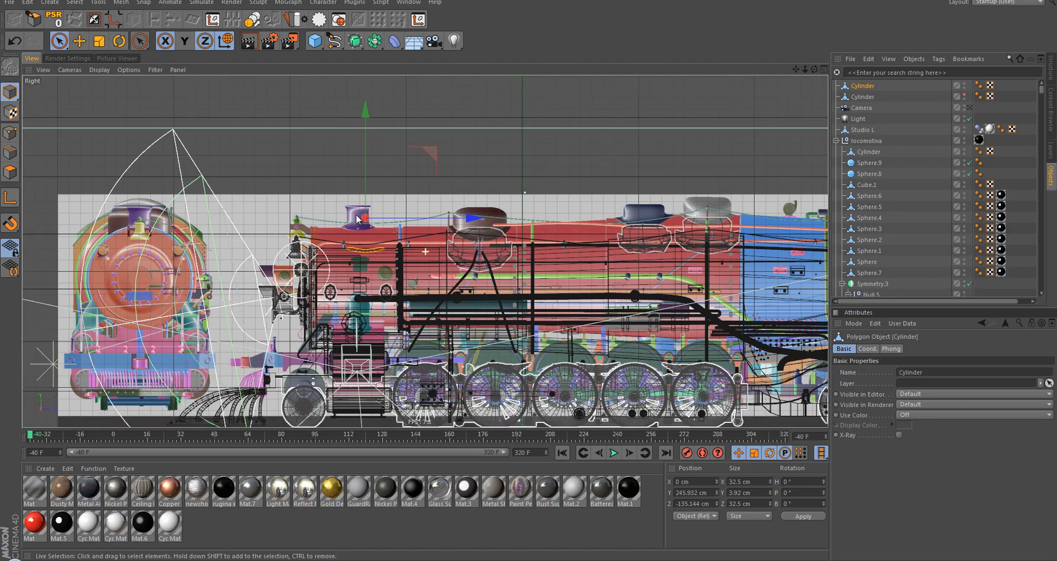
scroll(357, 220, up, 10)
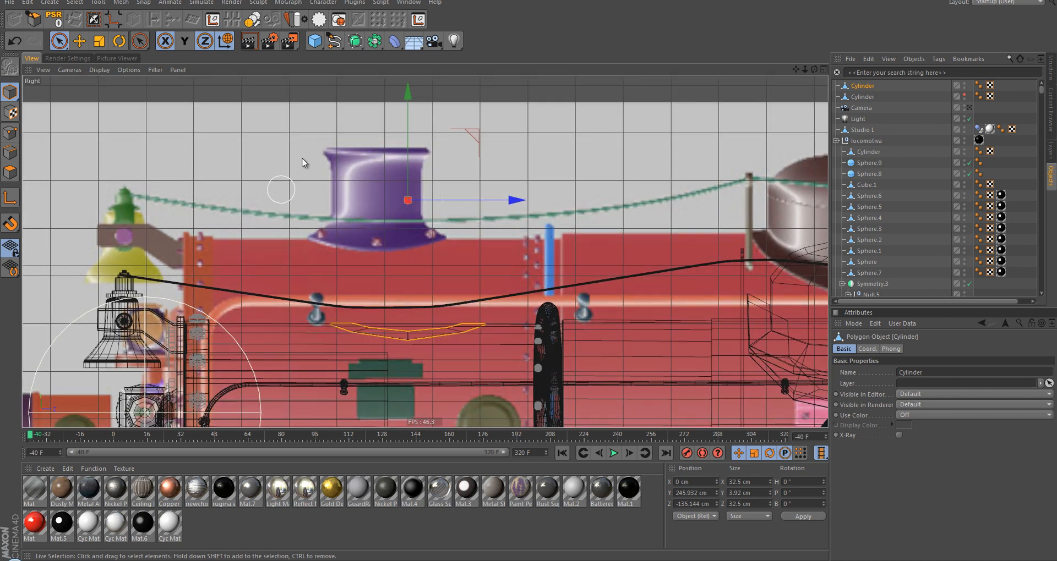
scroll(440, 230, up, 8)
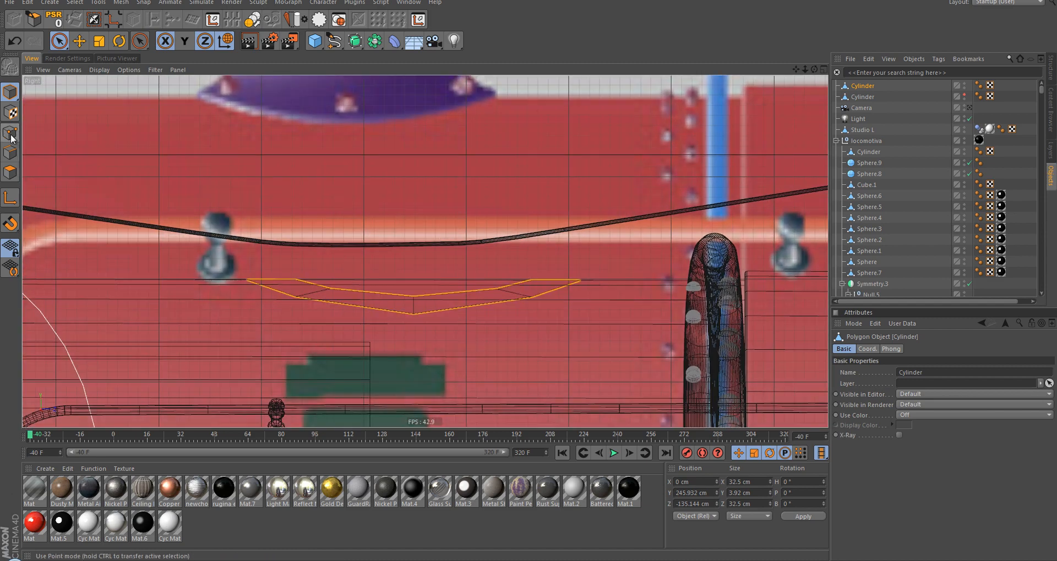
click(11, 137)
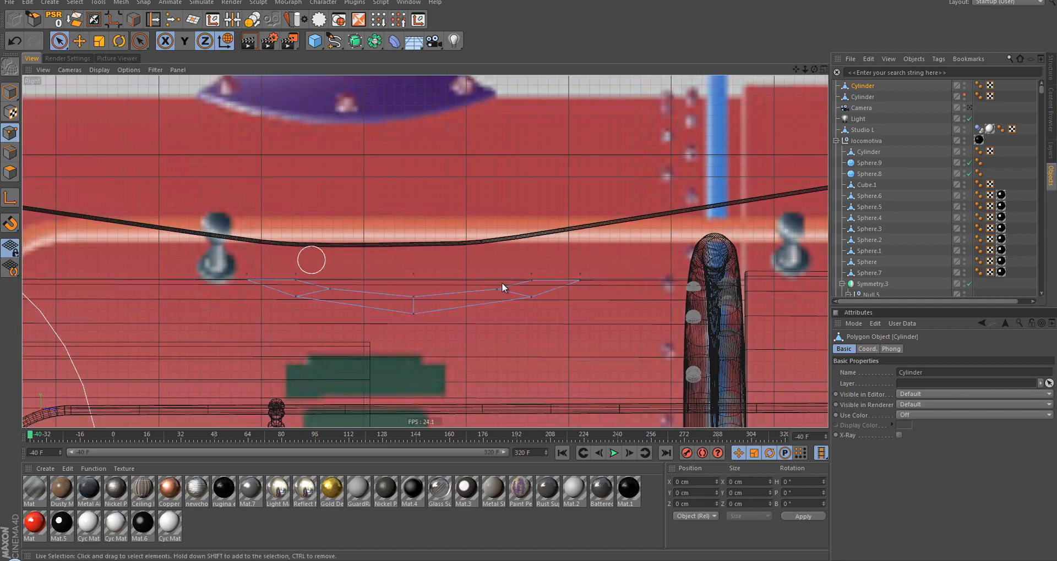
click(414, 270)
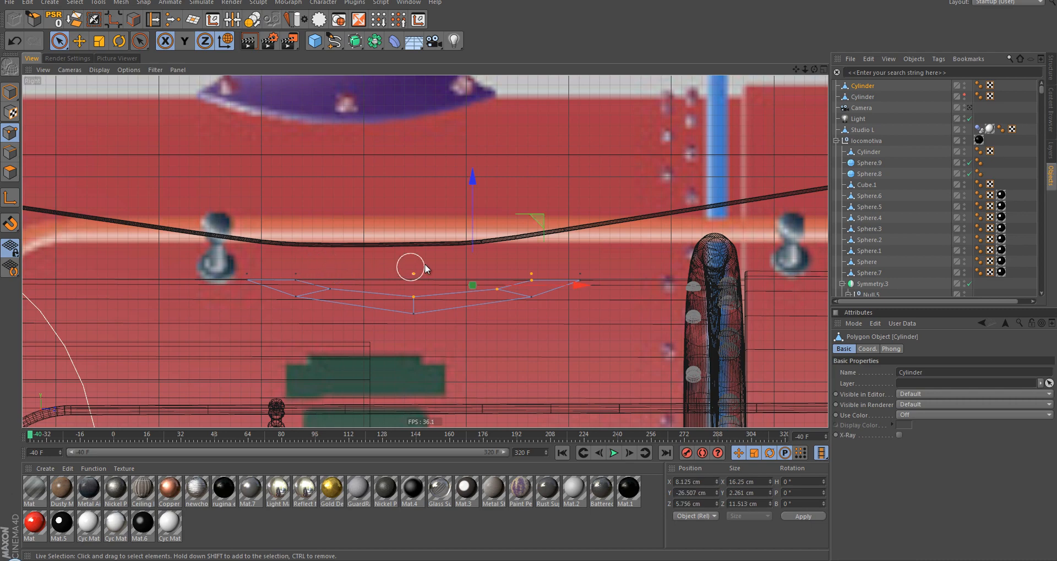
scroll(445, 182, down, 6)
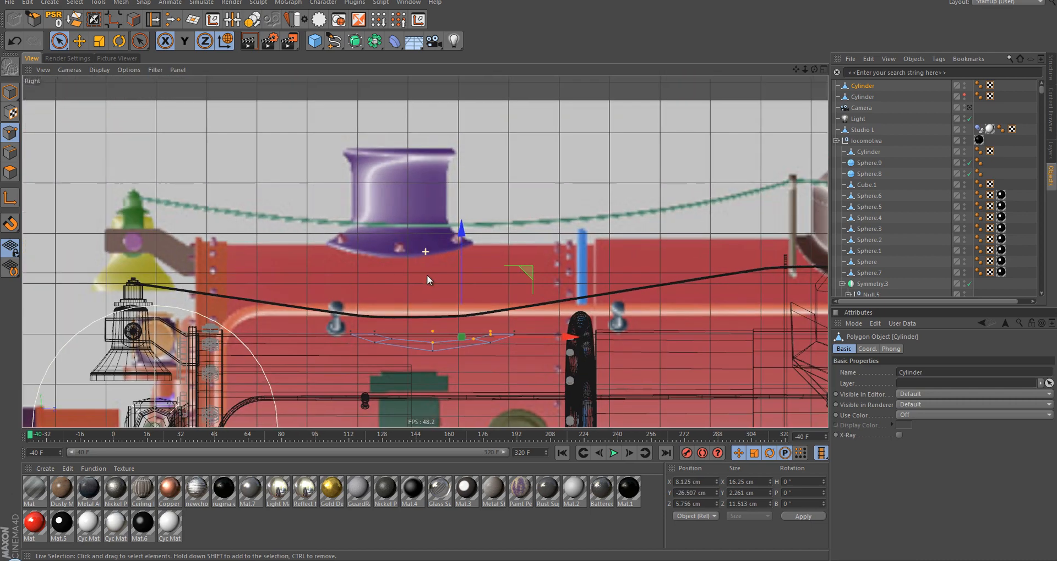
scroll(422, 266, up, 4)
scroll(442, 282, up, 3)
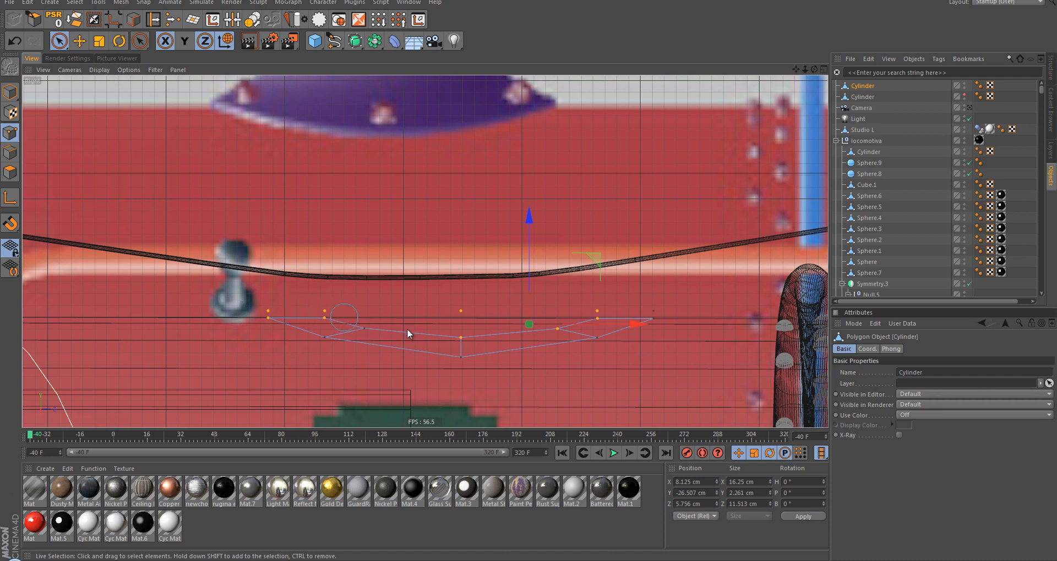
right_click(604, 302)
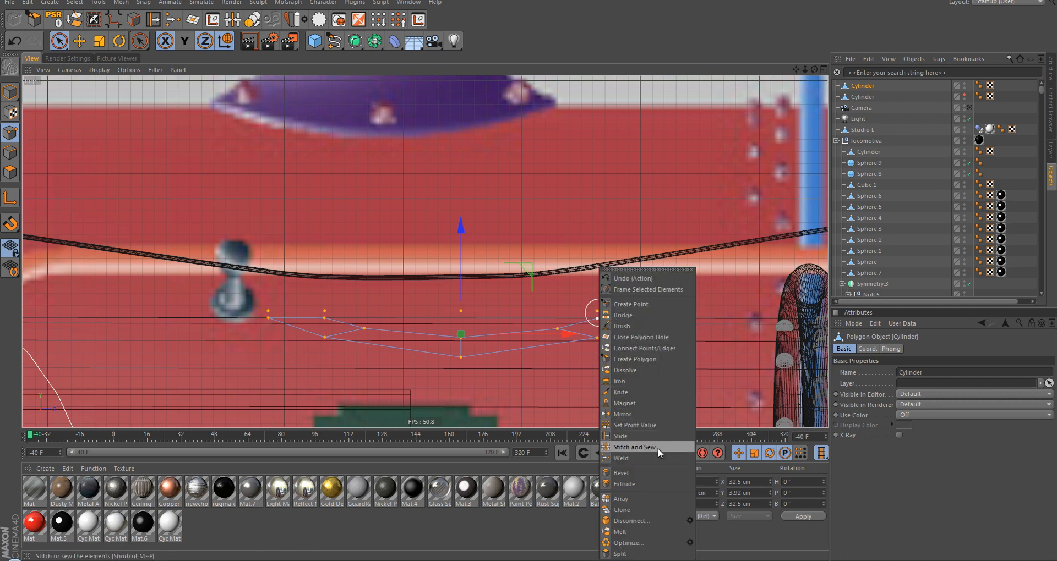
click(620, 511)
scroll(446, 285, up, 2)
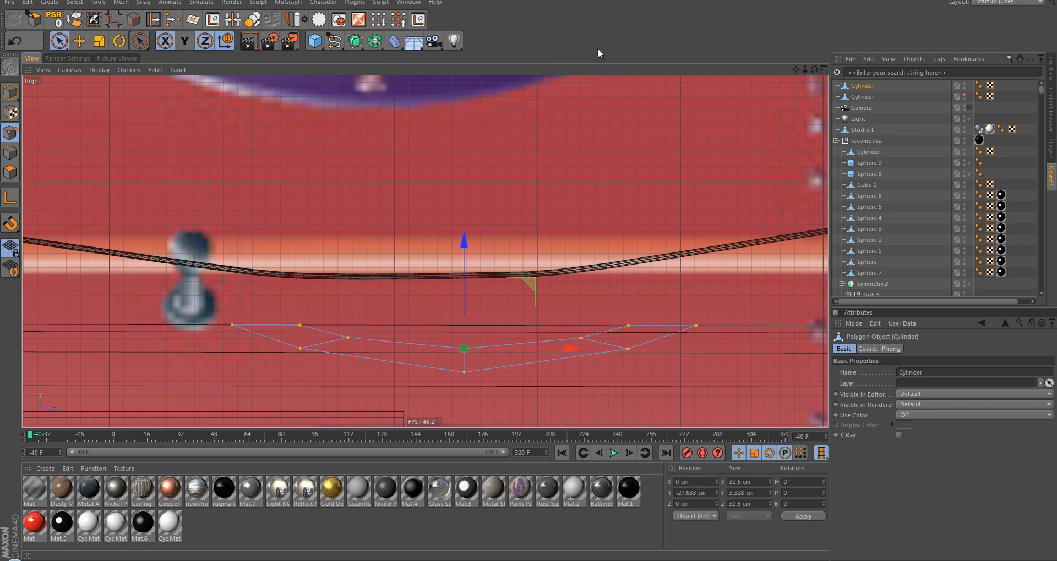
key(shift+c)
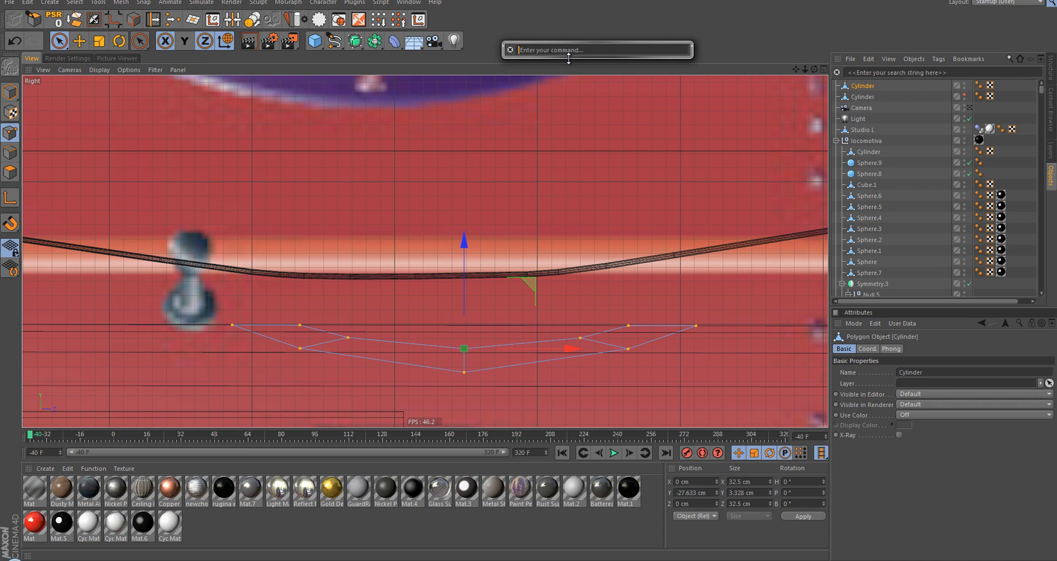
text(project mesh)
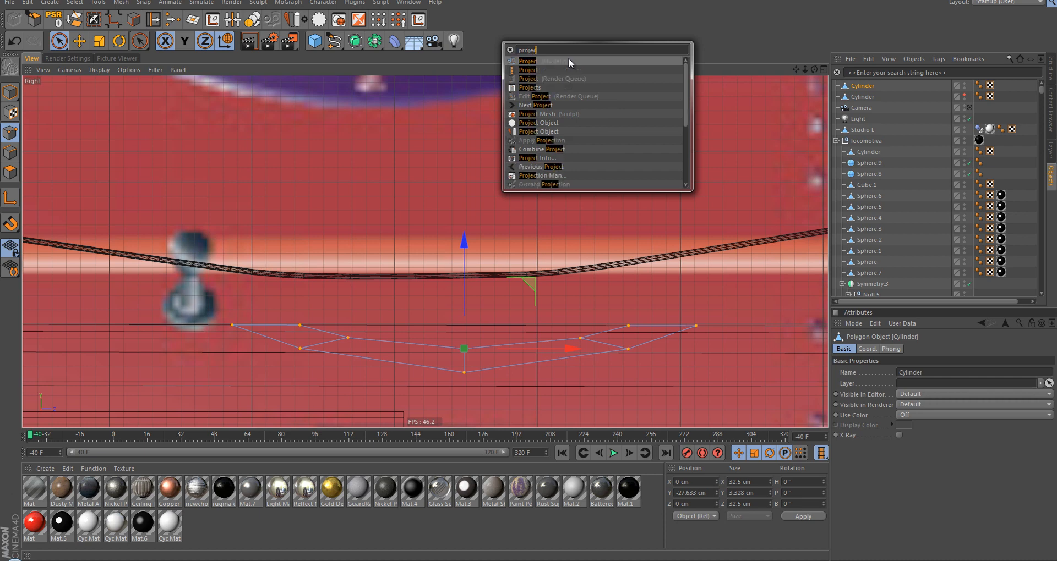
key(BackSpace)
key(BackSpace)
key(BackSpace)
key(BackSpace)
key(BackSpace)
key(BackSpace)
key(BackSpace)
key(BackSpace)
key(BackSpace)
key(BackSpace)
key(BackSpace)
key(BackSpace)
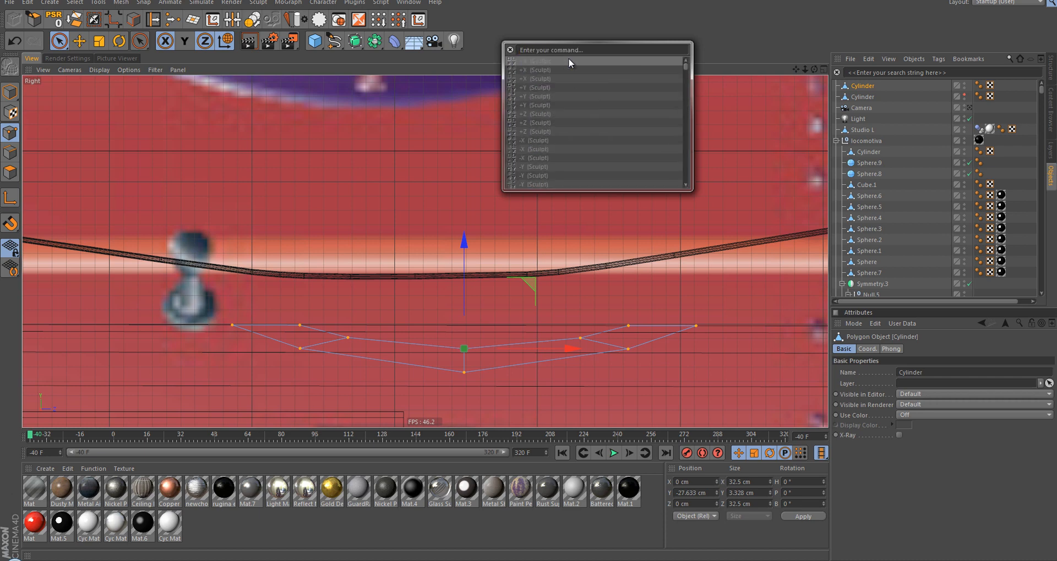
text(ben)
key(BackSpace)
key(BackSpace)
key(BackSpace)
key(Escape)
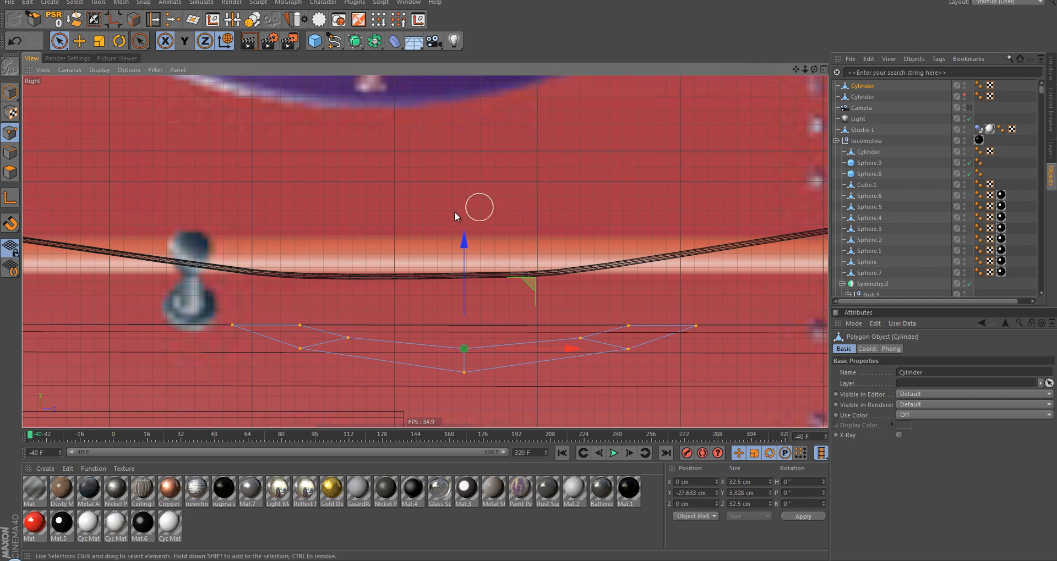
Step: Select the ring's upper inner points in the Right view and raise them about 7.4 cm
alt+middle_drag(390, 253, 374, 248)
key(0)
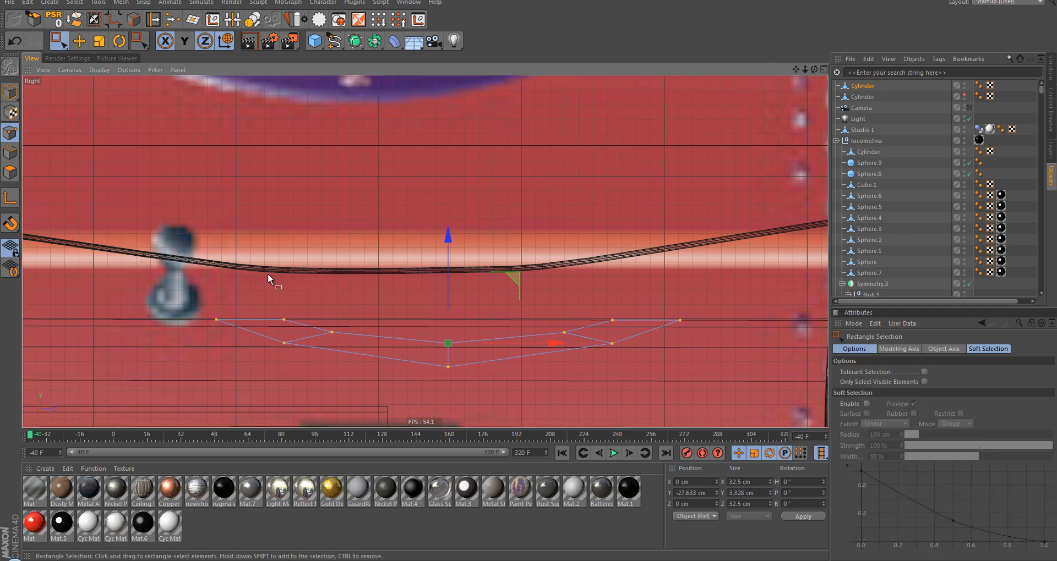
drag(265, 280, 622, 335)
drag(412, 315, 467, 349)
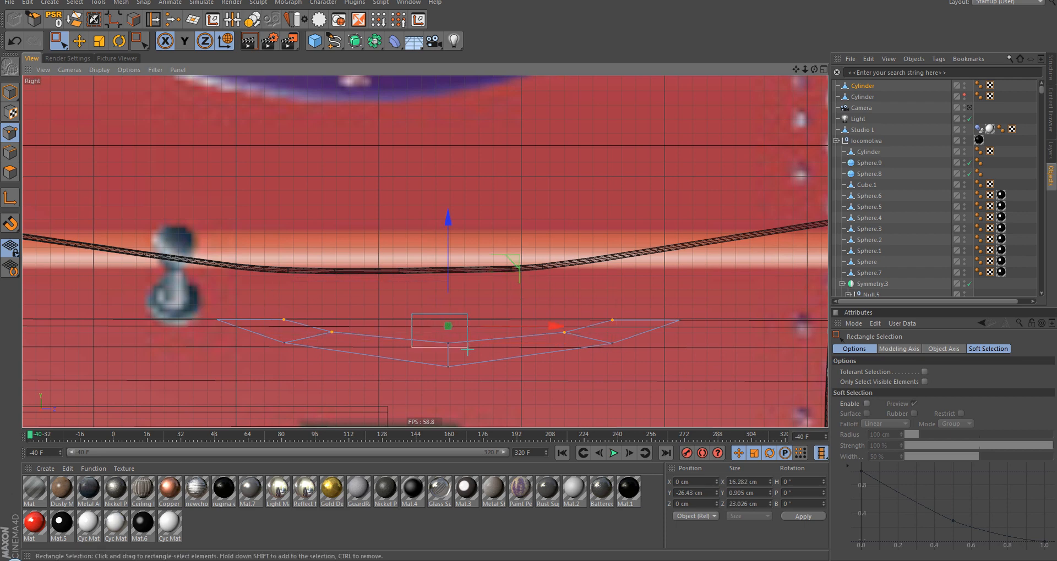
drag(448, 302, 461, 141)
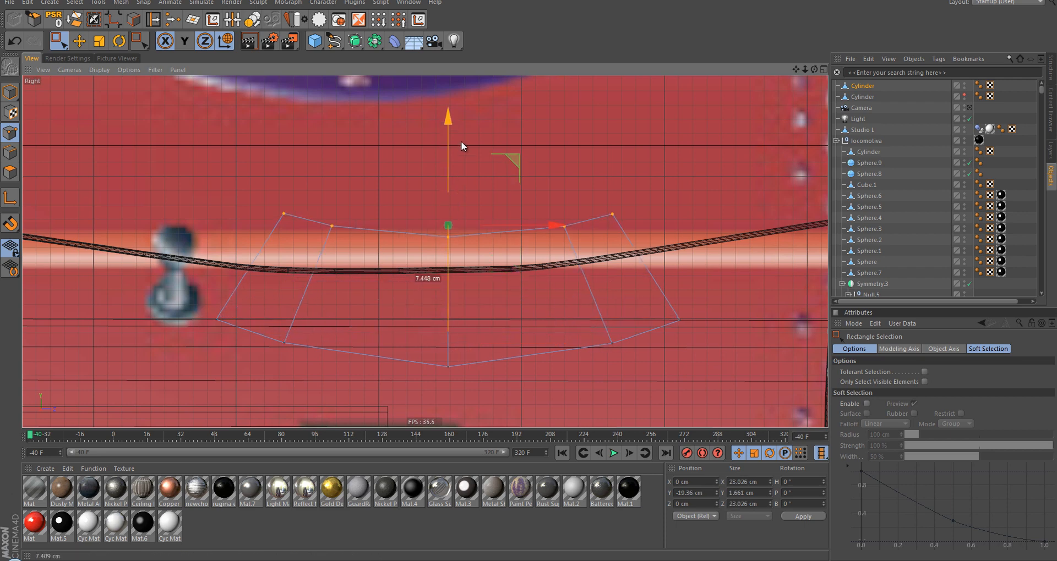
Step: Scale the raised points to 0% in height so they lie level, and switch to edge mode
scroll(449, 156, down, 2)
scroll(449, 156, up, 2)
key(t)
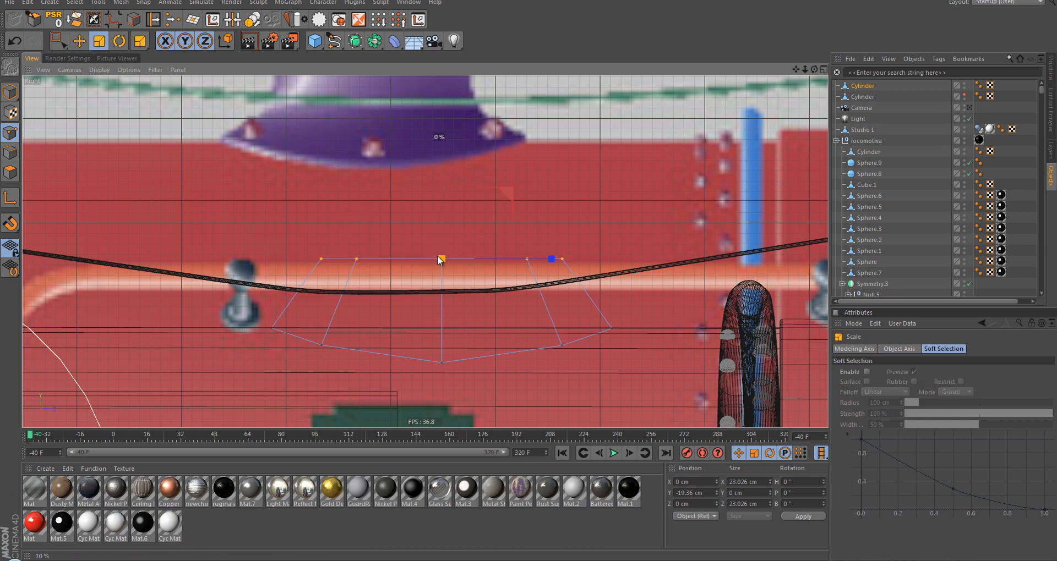
scroll(330, 231, down, 3)
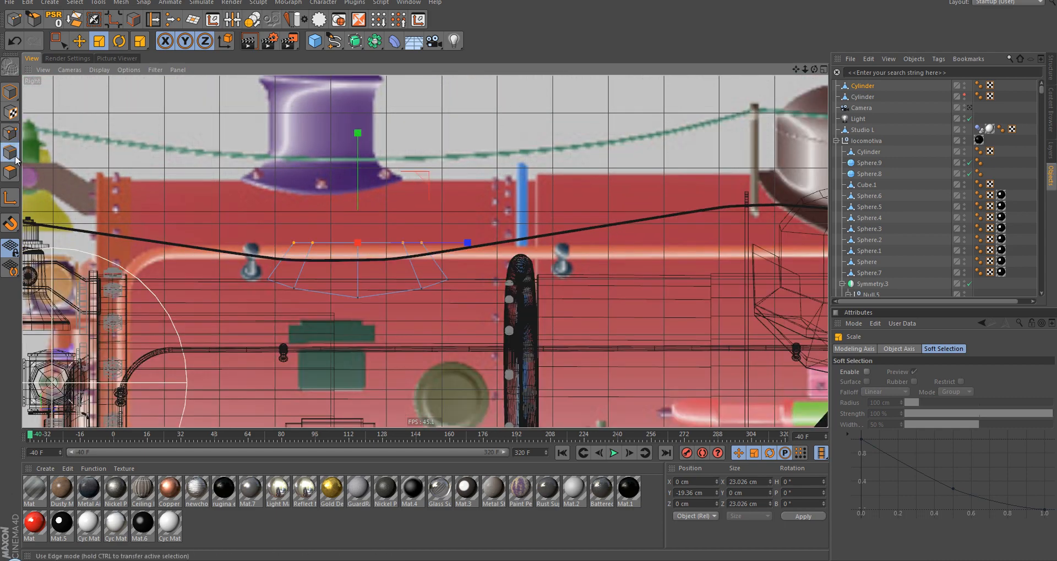
scroll(445, 265, up, 8)
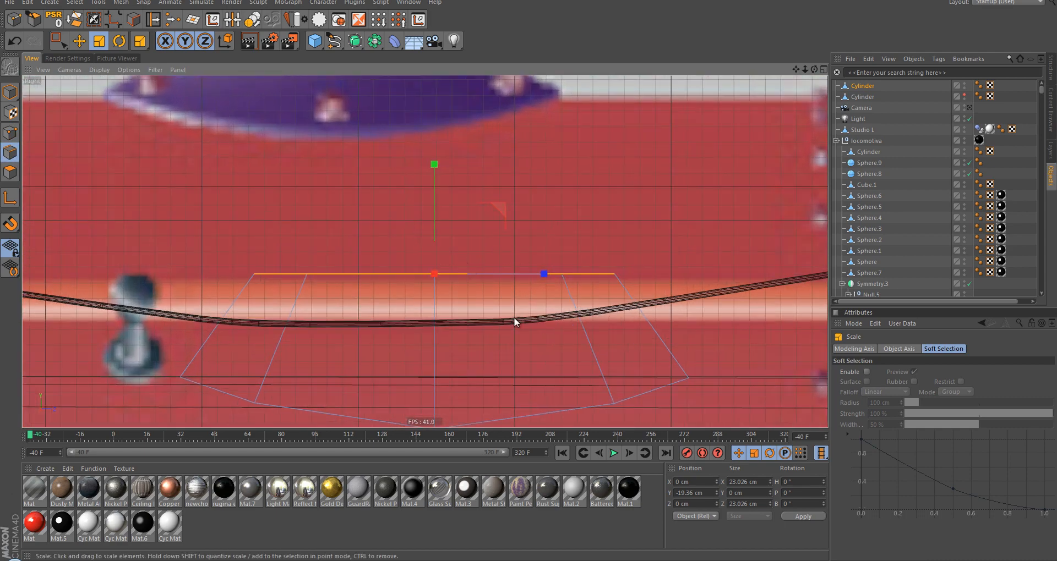
Step: Extrude the flattened loop of edges straight up to a Y position of about -6.87 cm to form the chimney's wall
scroll(518, 269, down, 2)
key(e)
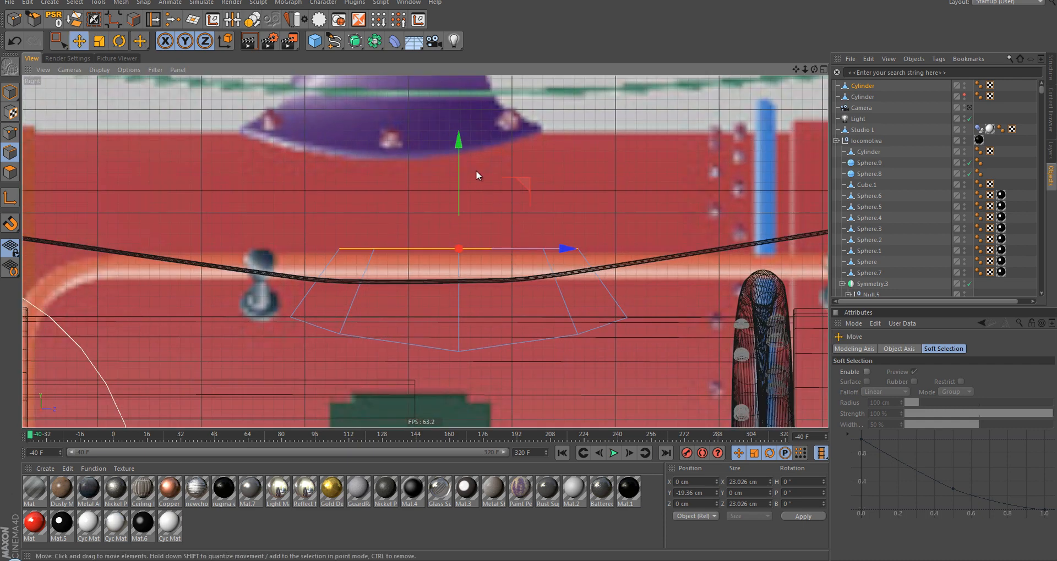
scroll(475, 170, up, 2)
drag(472, 169, 475, 77)
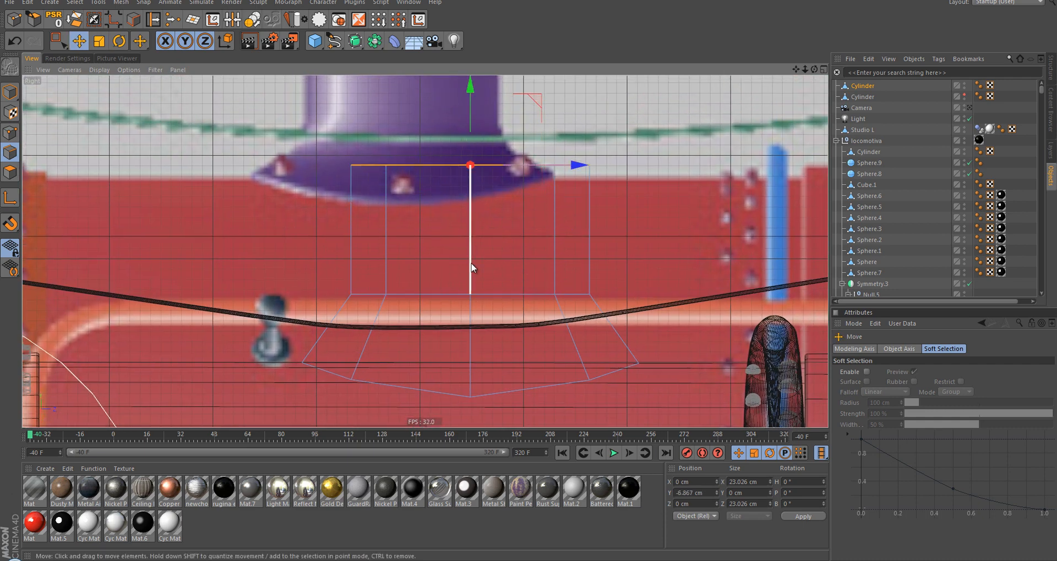
scroll(474, 264, down, 3)
drag(474, 196, 474, 190)
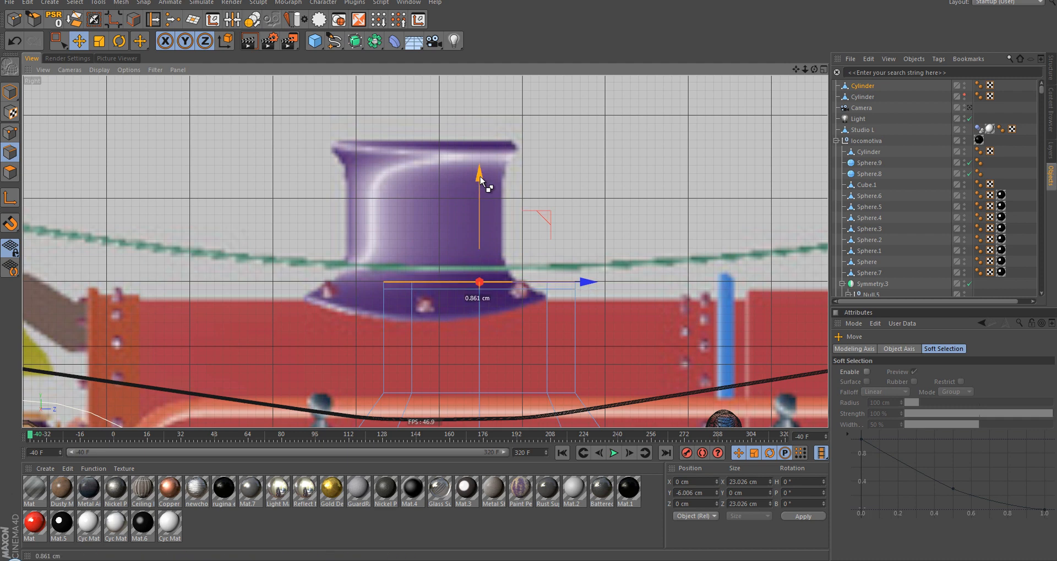
scroll(493, 233, up, 2)
key(ctrl+z)
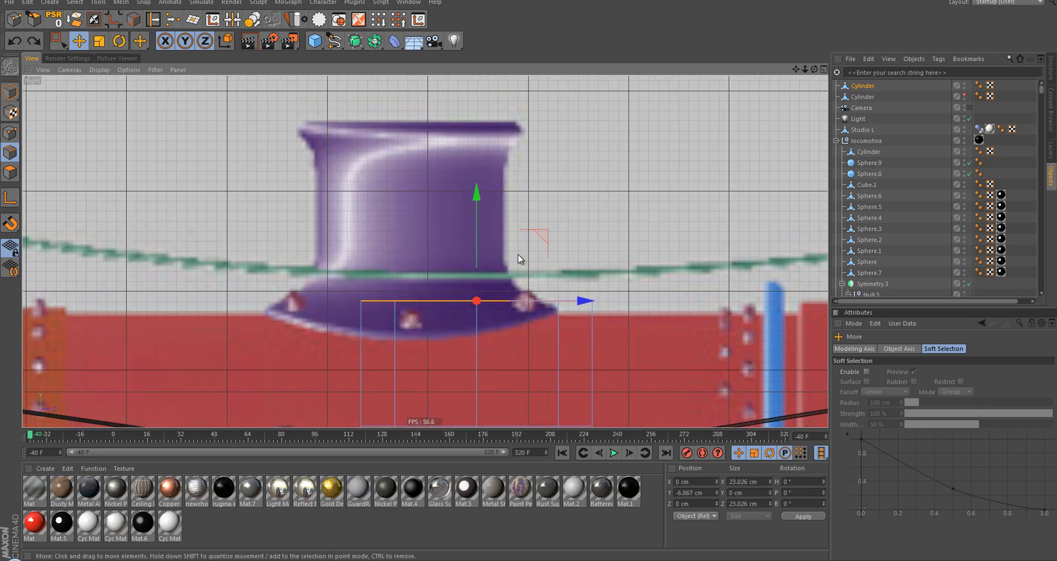
Step: Form the chimney's rim by extruding the edge loop outward to about 25.42 cm wide and up to Y about -4.89 cm
key(t)
drag(587, 221, 645, 228)
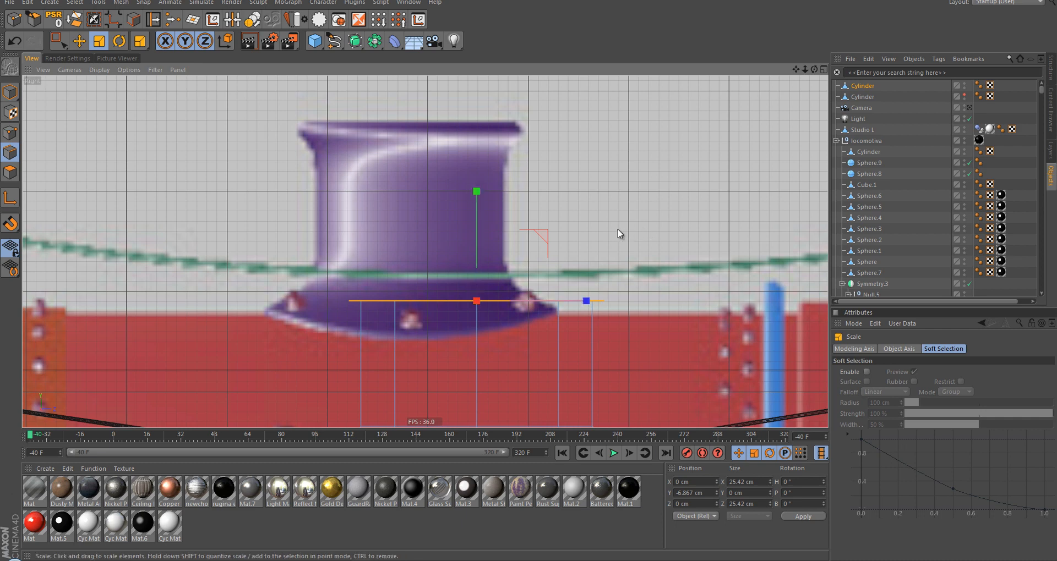
key(e)
drag(478, 193, 482, 174)
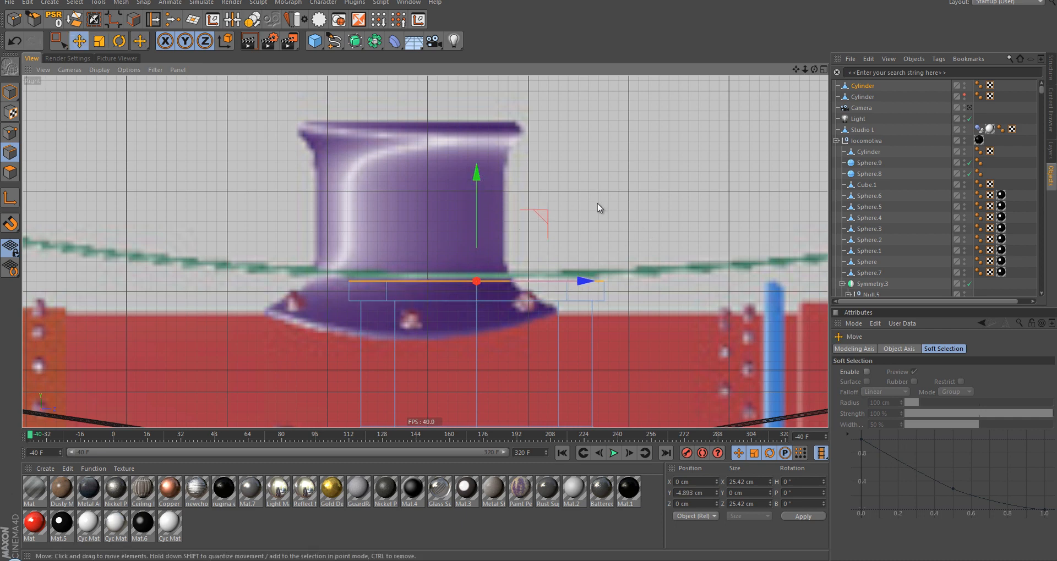
Step: Extrude the rim's edge loop inward to about 18.43 cm wide and down inside the chimney to Y about -22.37 cm
key(t)
drag(625, 208, 510, 248)
scroll(522, 269, down, 4)
key(e)
alt+middle_drag(524, 310, 509, 286)
drag(486, 144, 477, 287)
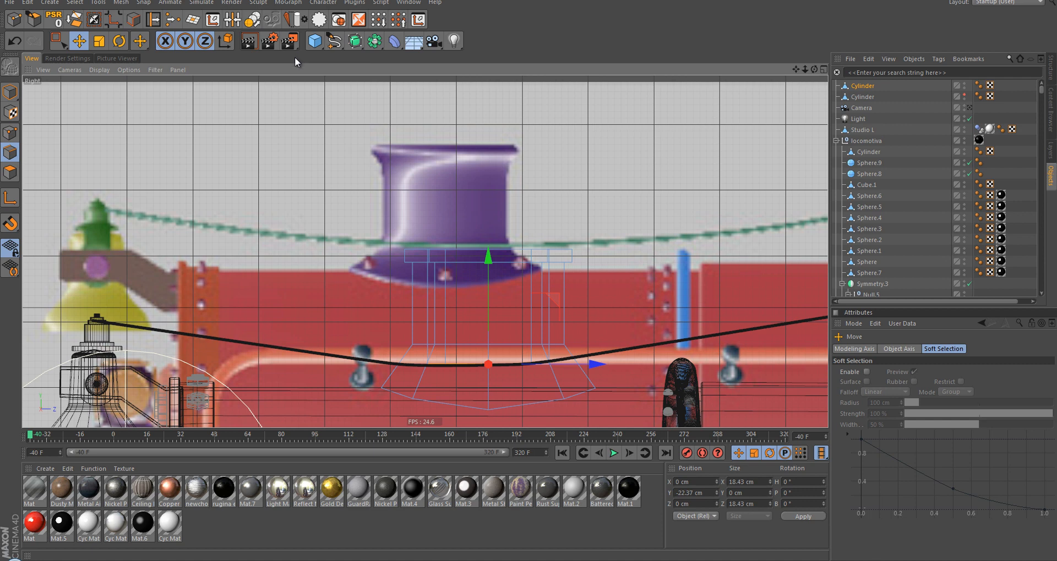
Step: Place the chimney's cylinder under a Subdivision Surface and inspect its smoothed shape in the perspective view
alt+click(354, 44)
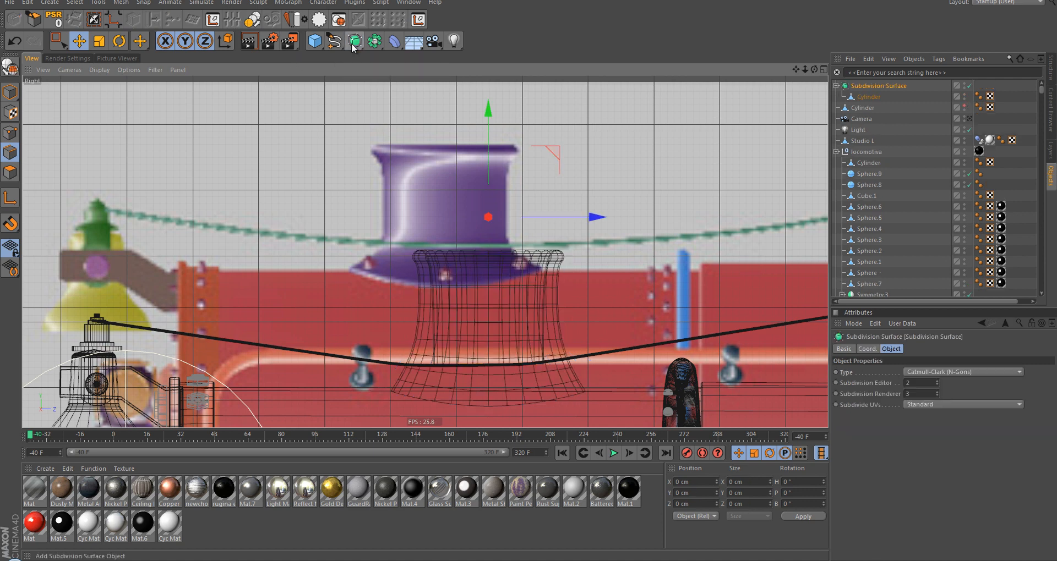
middle_click(591, 318)
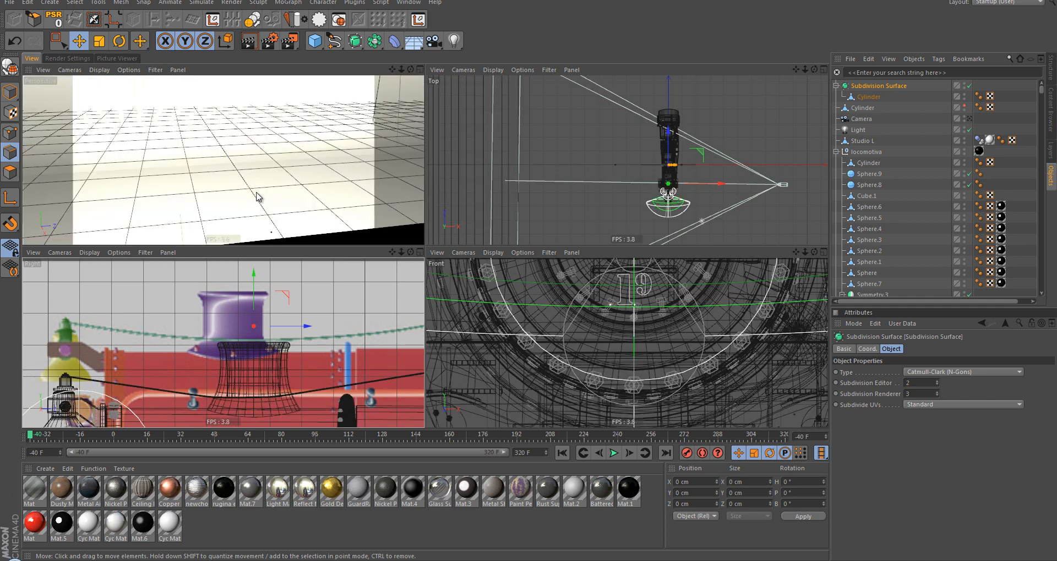
middle_click(284, 167)
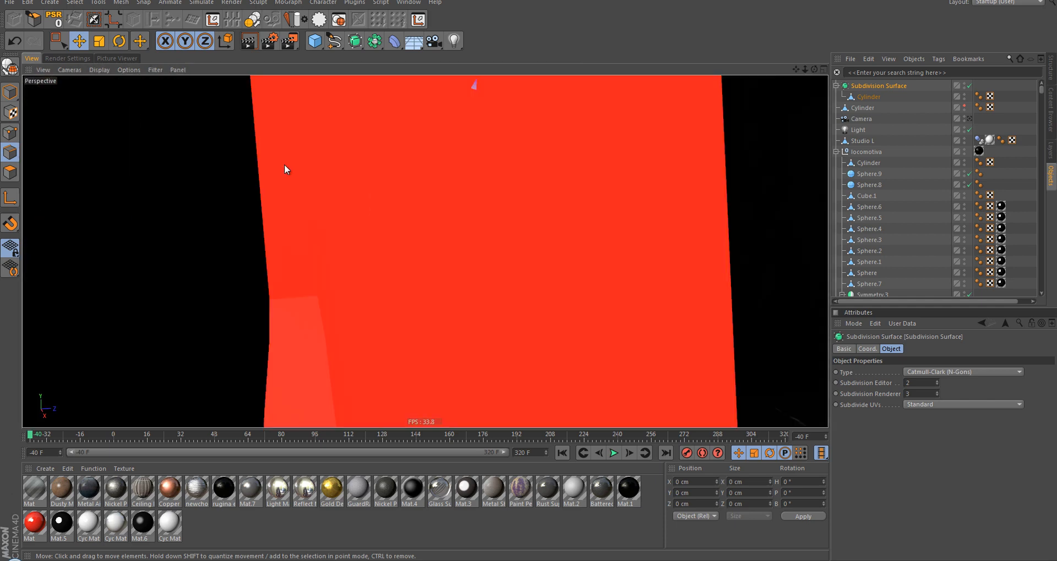
key(s)
alt+drag(465, 276, 437, 326)
alt+right_drag(437, 326, 426, 377)
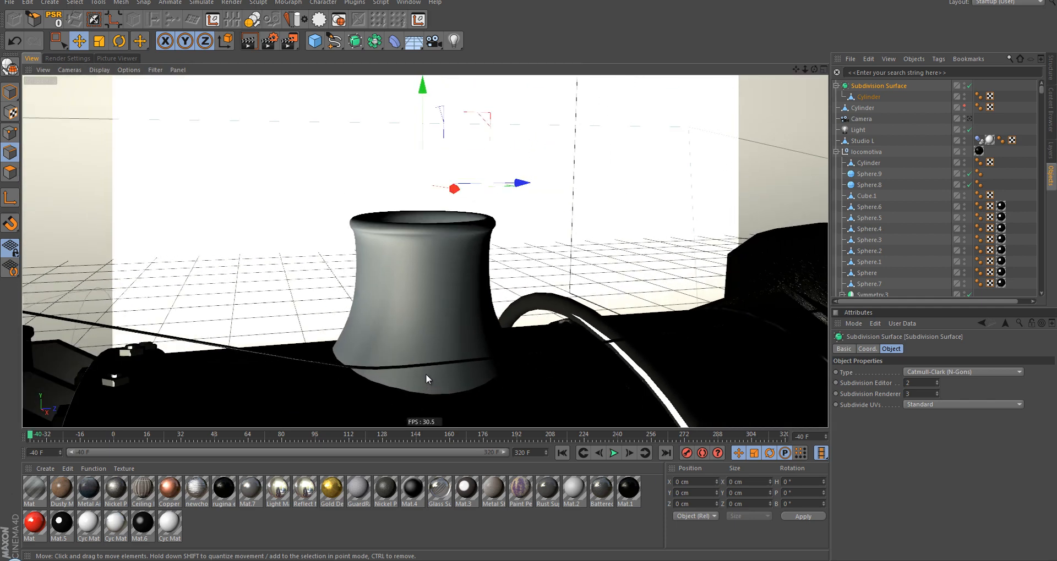
alt+middle_drag(426, 377, 425, 318)
mouse_move(424, 319)
alt+mouse_down()
mouse_move(498, 300)
mouse_move(435, 304)
alt+mouse_up()
middle_click(439, 307)
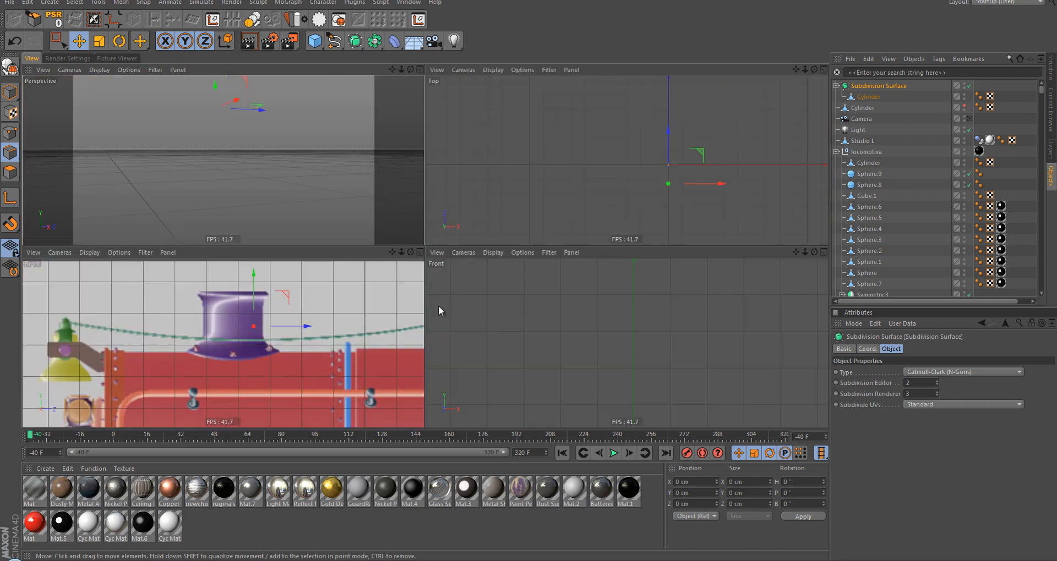
Step: In the Right view with smoothing off, knife loop cuts around the chimney just above the flared base and just below the rim
middle_click(415, 295)
scroll(494, 334, up, 3)
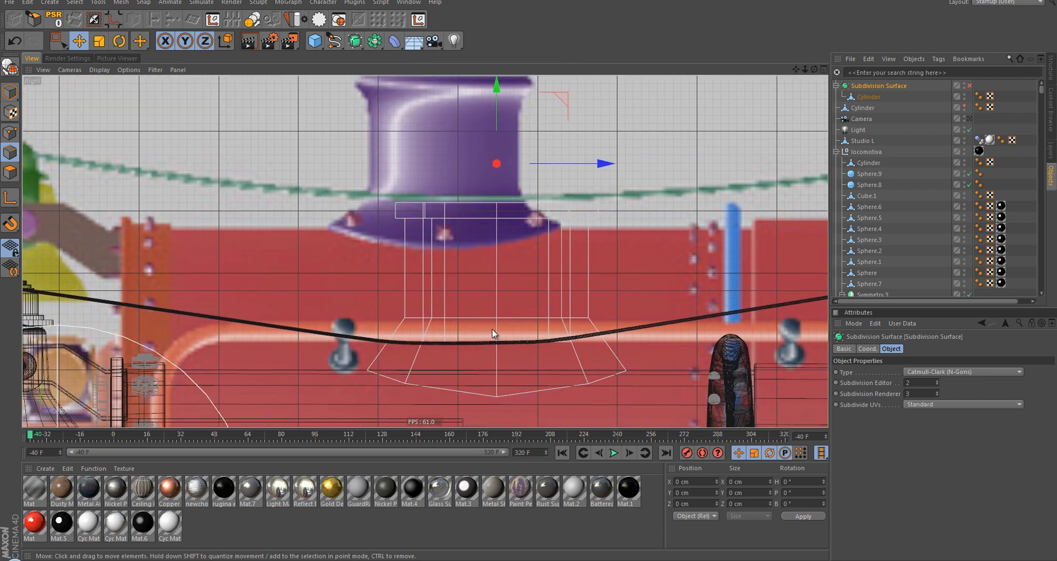
key(k)
click(870, 98)
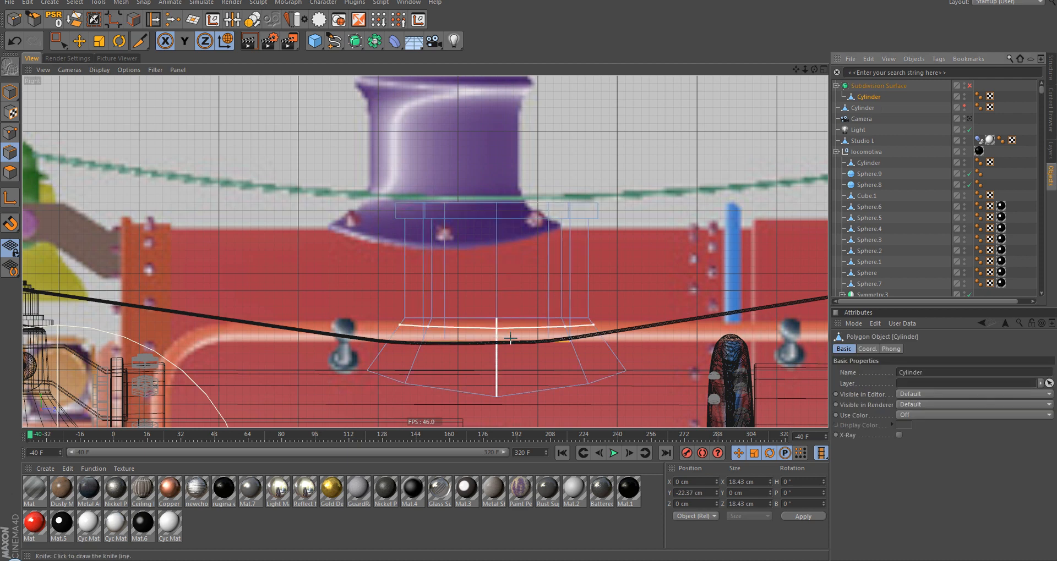
scroll(495, 325, up, 2)
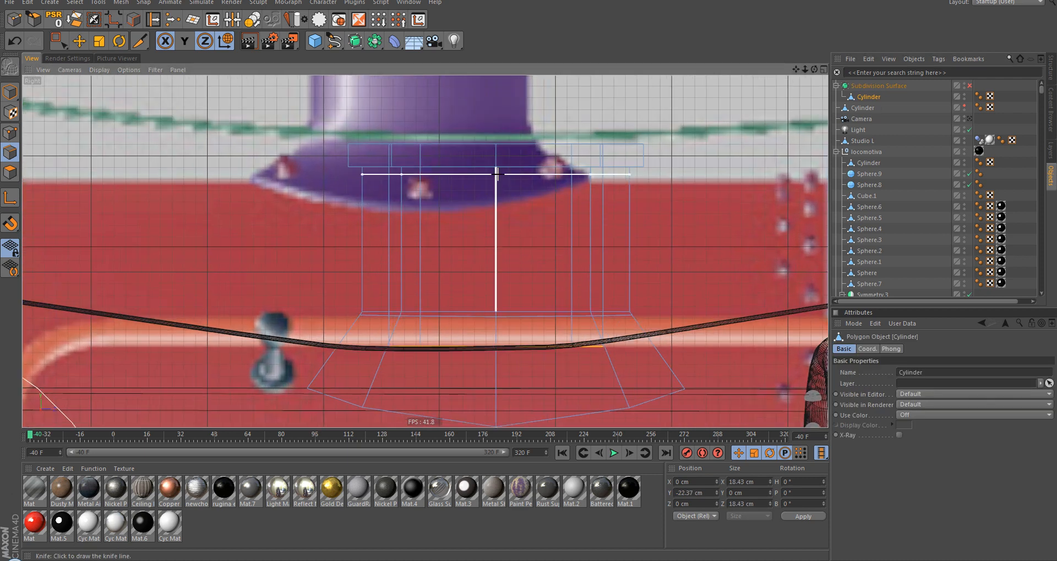
middle_click(503, 151)
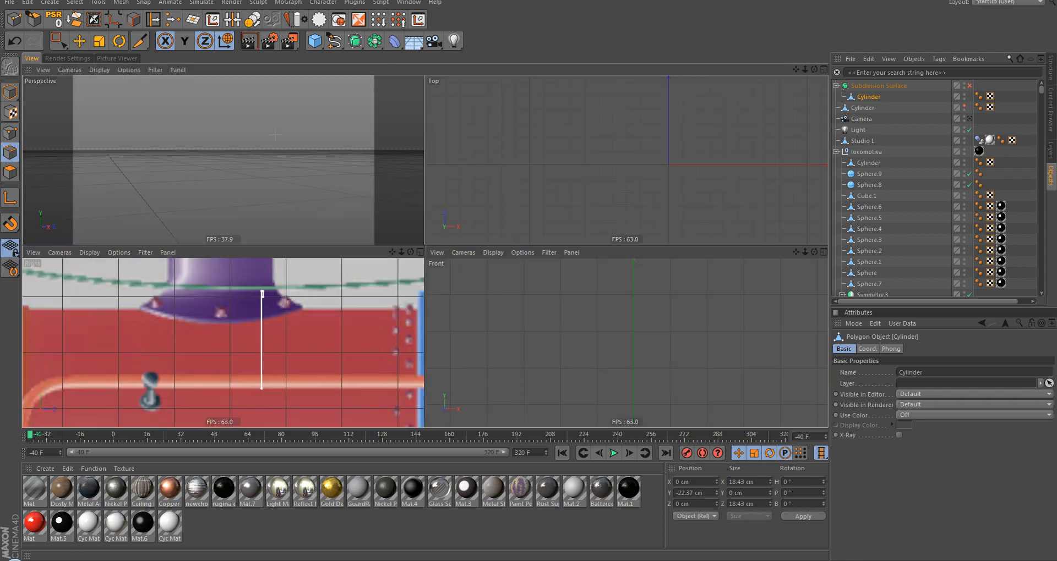
Step: Turn the Subdivision Surface back on and check the chimney's edges in the perspective view
middle_click(276, 134)
key(q)
alt+drag(410, 244, 479, 349)
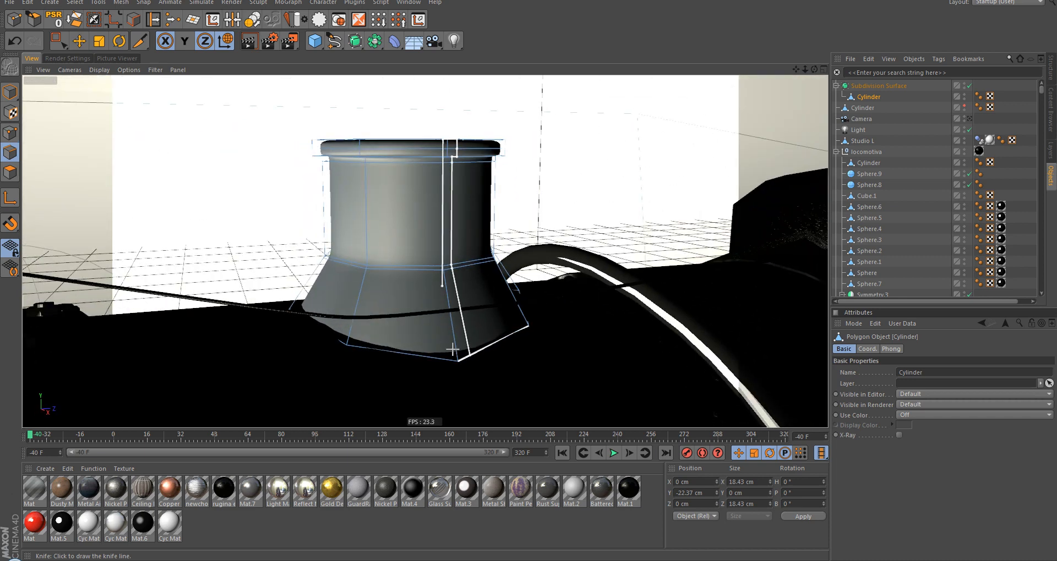
scroll(460, 342, up, 1)
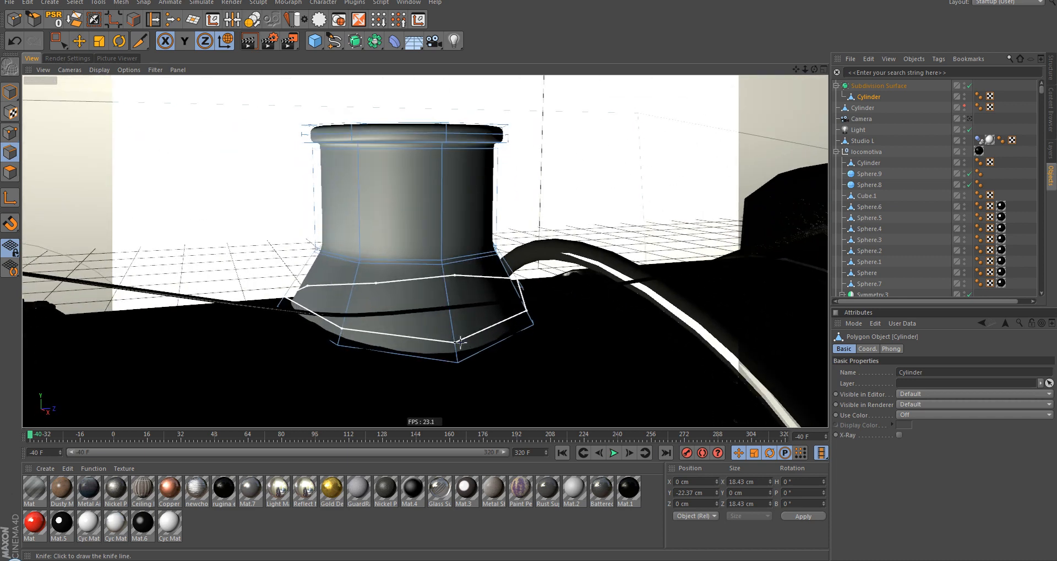
alt+drag(437, 226, 409, 274)
scroll(407, 276, down, 2)
Step: Compare the chimney with the reference drawing in the Right view, and examine its placement on the whole locomotive in perspective
middle_click(401, 295)
middle_click(401, 295)
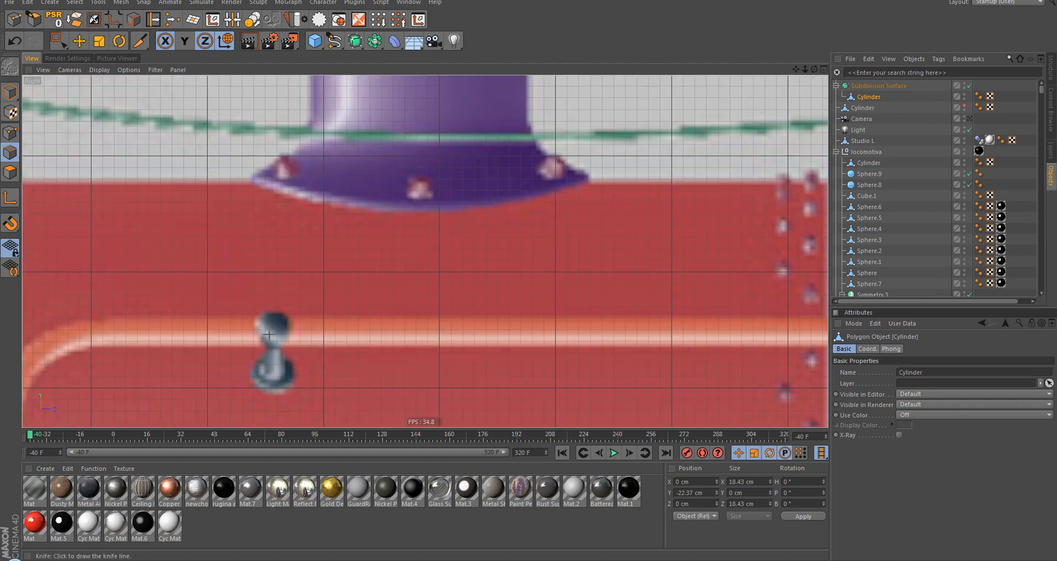
alt+middle_drag(433, 221, 405, 276)
scroll(395, 353, down, 3)
scroll(406, 277, down, 3)
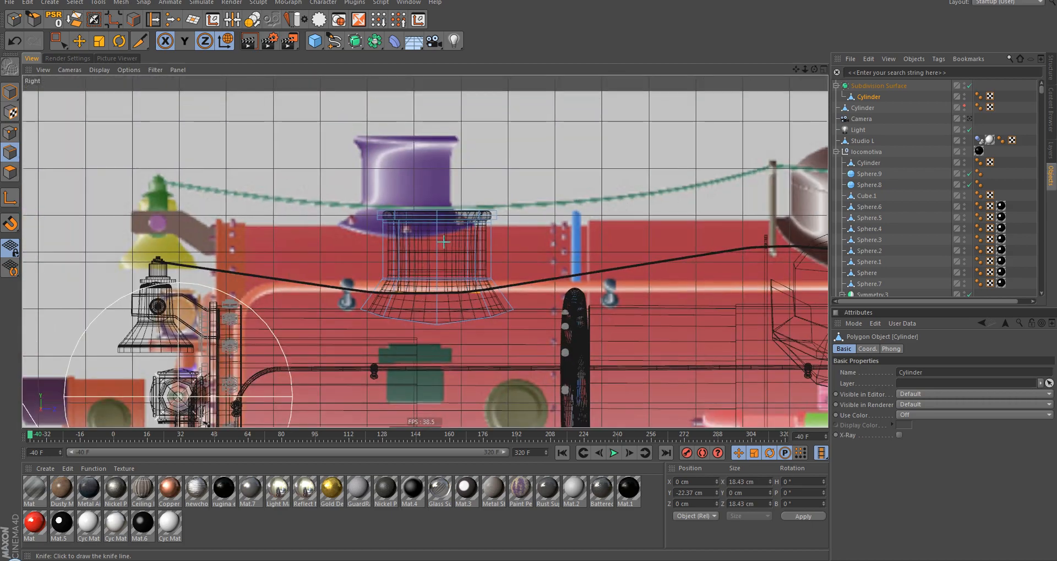
middle_click(405, 276)
middle_click(297, 177)
alt+middle_drag(555, 196, 451, 229)
alt+right_drag(451, 229, 308, 210)
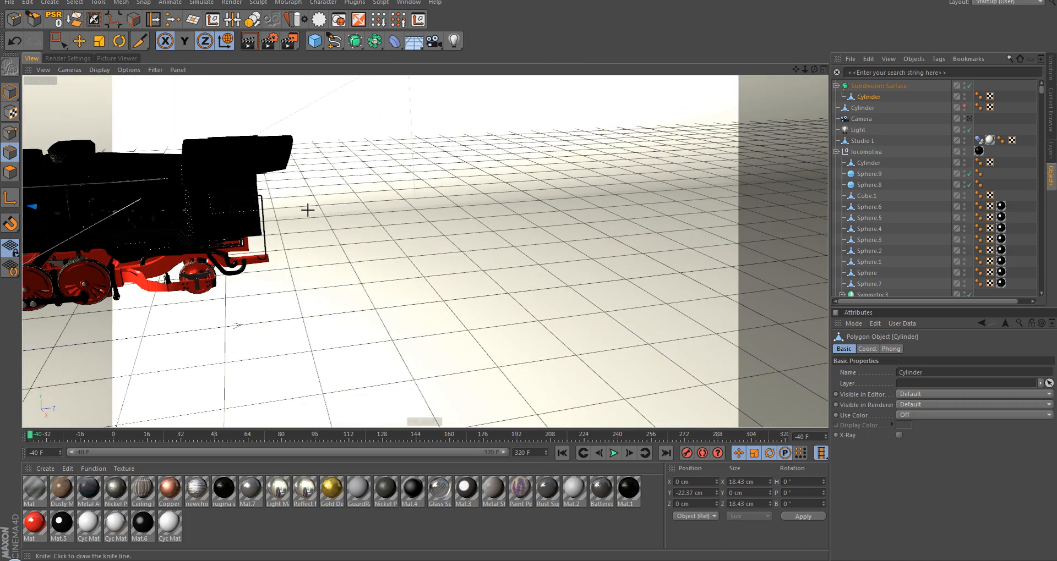
alt+middle_drag(308, 210, 478, 247)
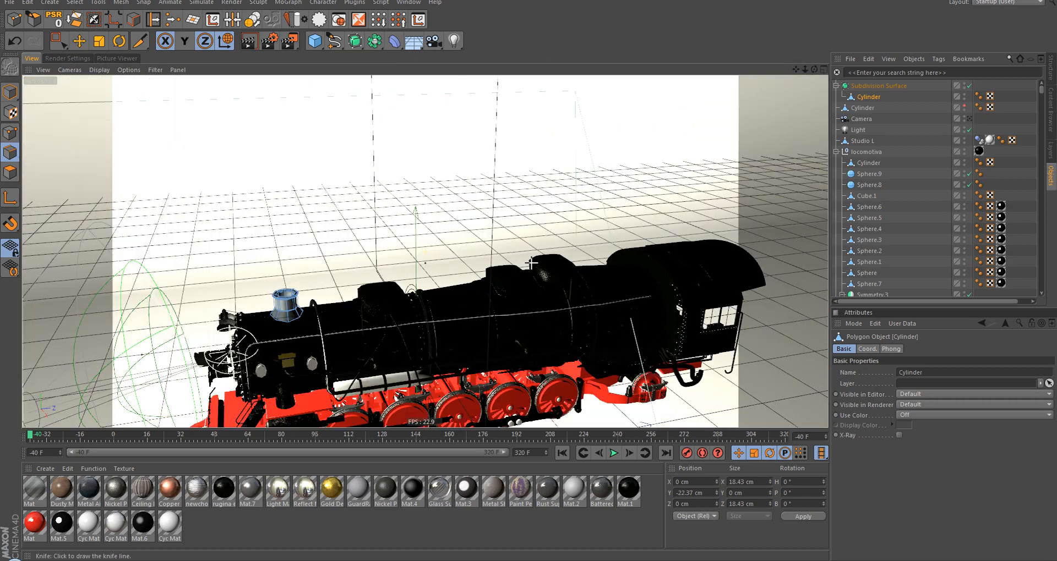
mouse_move(478, 247)
alt+mouse_down()
mouse_move(525, 243)
mouse_move(465, 257)
alt+mouse_up()
alt+right_drag(463, 255, 537, 244)
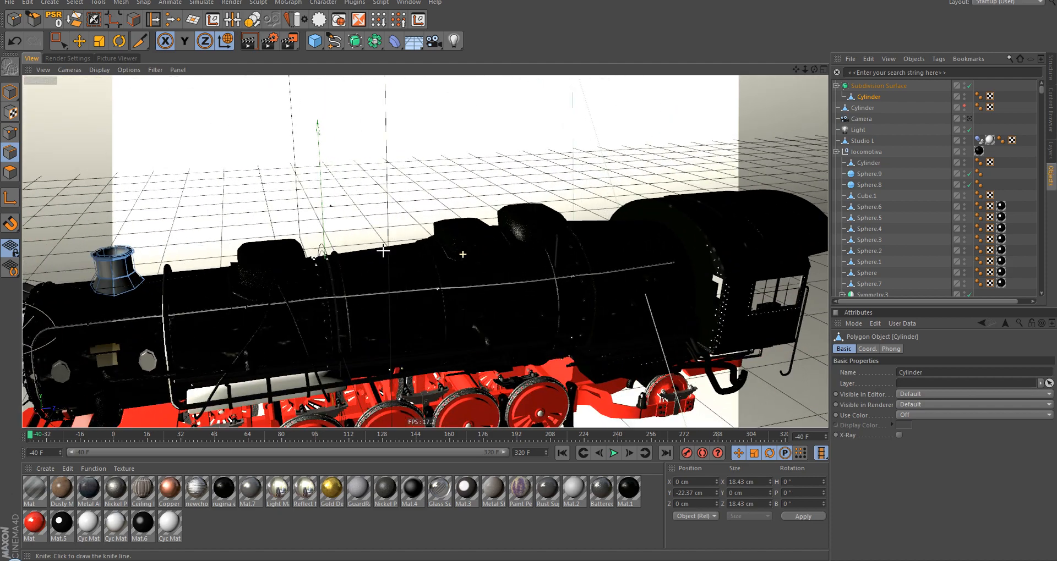
alt+middle_drag(380, 284, 537, 162)
alt+drag(306, 316, 252, 274)
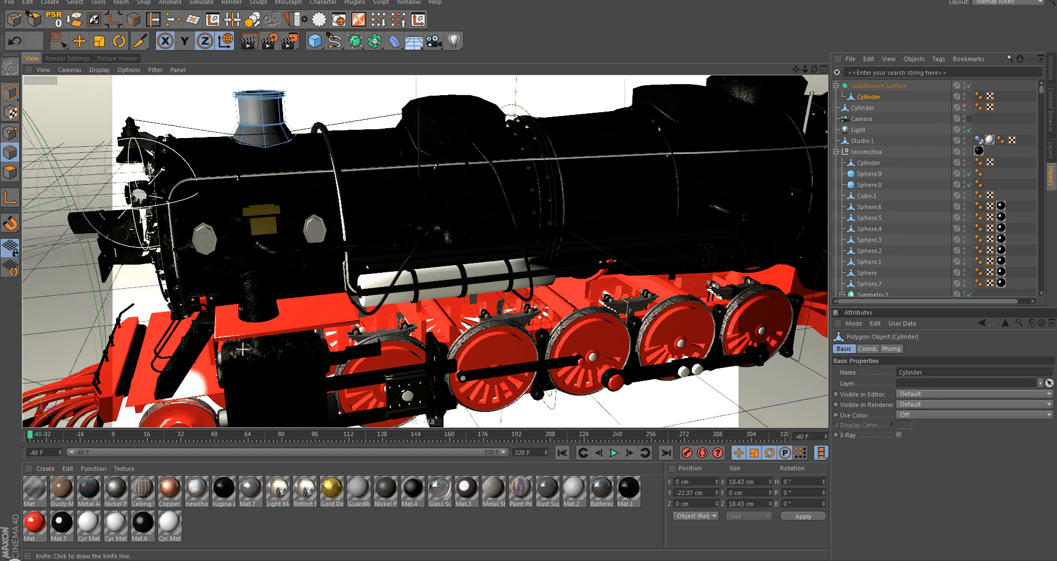
Step: In model mode, select the old low-poly dome behind the new chimney on the boiler and delete it
alt+middle_drag(473, 210, 401, 283)
alt+right_drag(401, 171, 630, 272)
key(space)
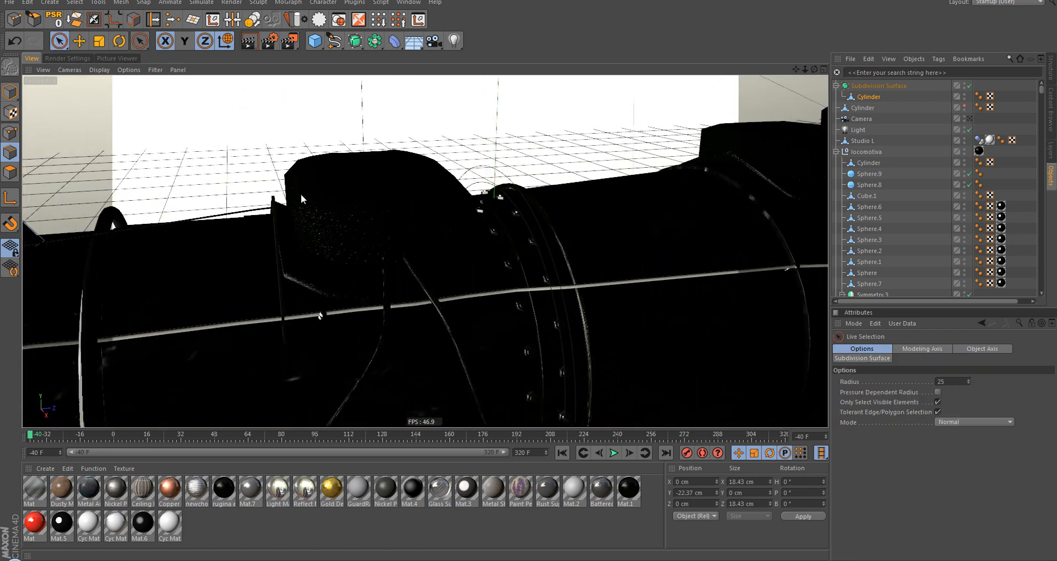
click(10, 93)
click(361, 209)
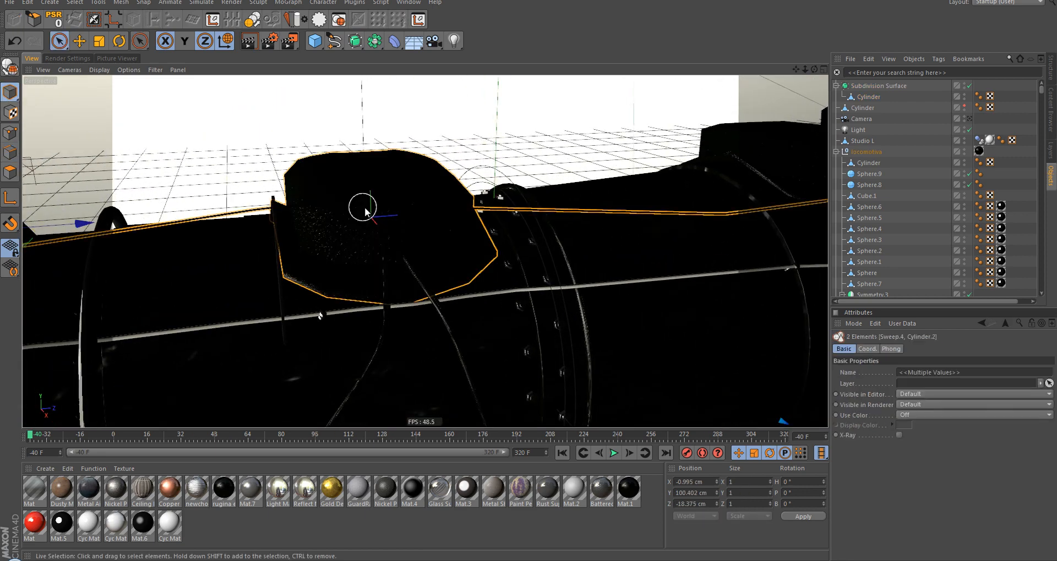
alt+drag(349, 208, 387, 201)
alt+right_drag(356, 202, 348, 209)
alt+middle_drag(347, 208, 388, 213)
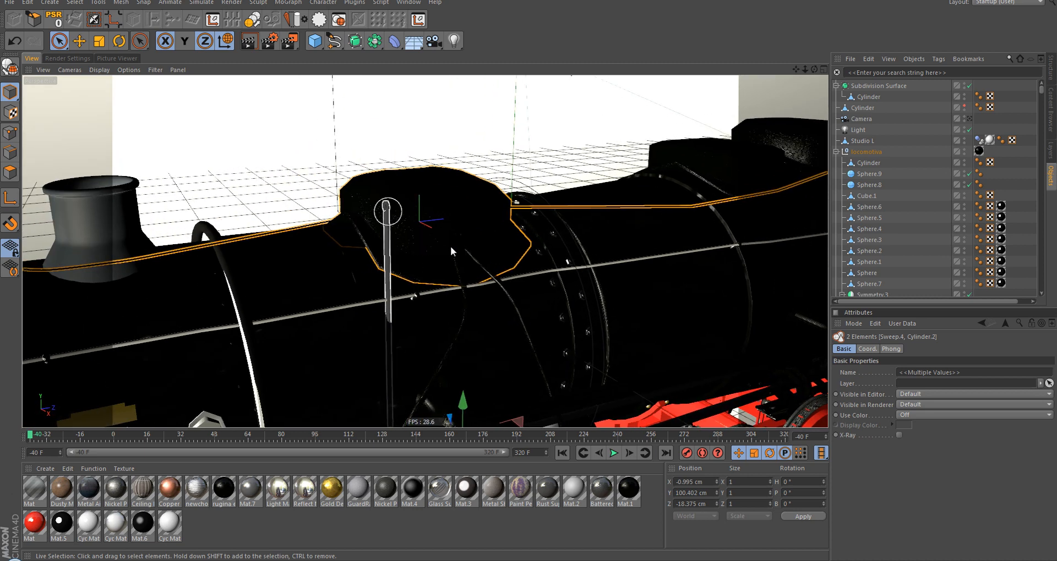
alt+right_drag(456, 224, 440, 234)
click(491, 229)
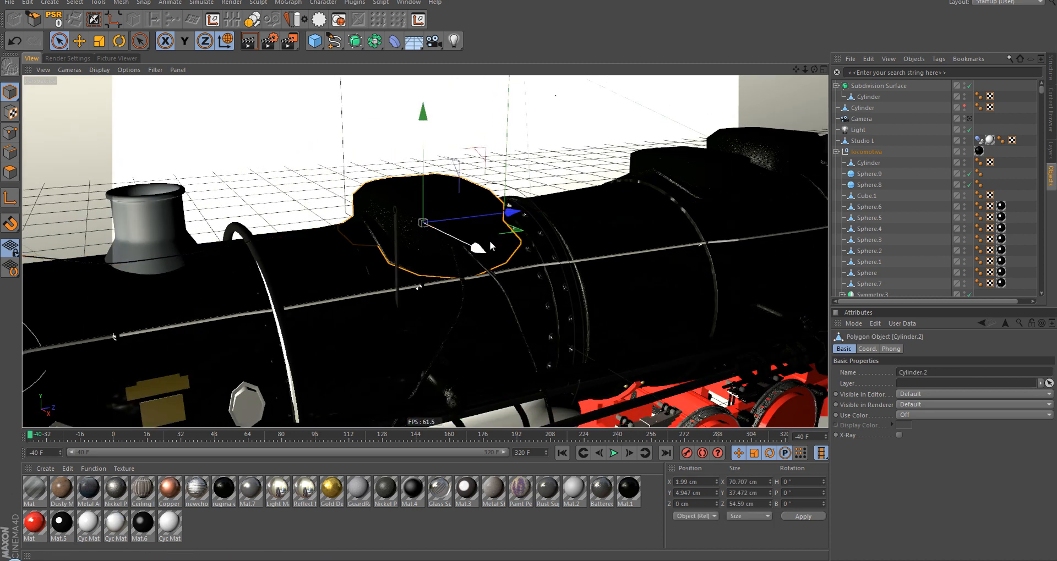
key(Delete)
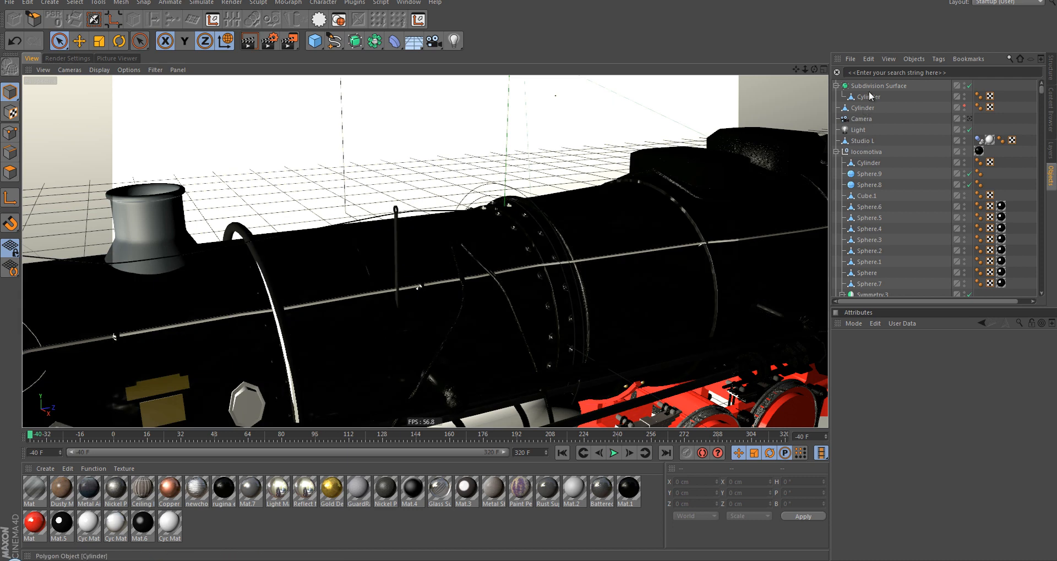
Step: Duplicate the hidden low-segment ring, shift the copy back along the boiler behind the chimney, and make it visible
click(868, 96)
alt+middle_drag(358, 196, 635, 177)
ctrl+drag(514, 156, 648, 146)
click(963, 84)
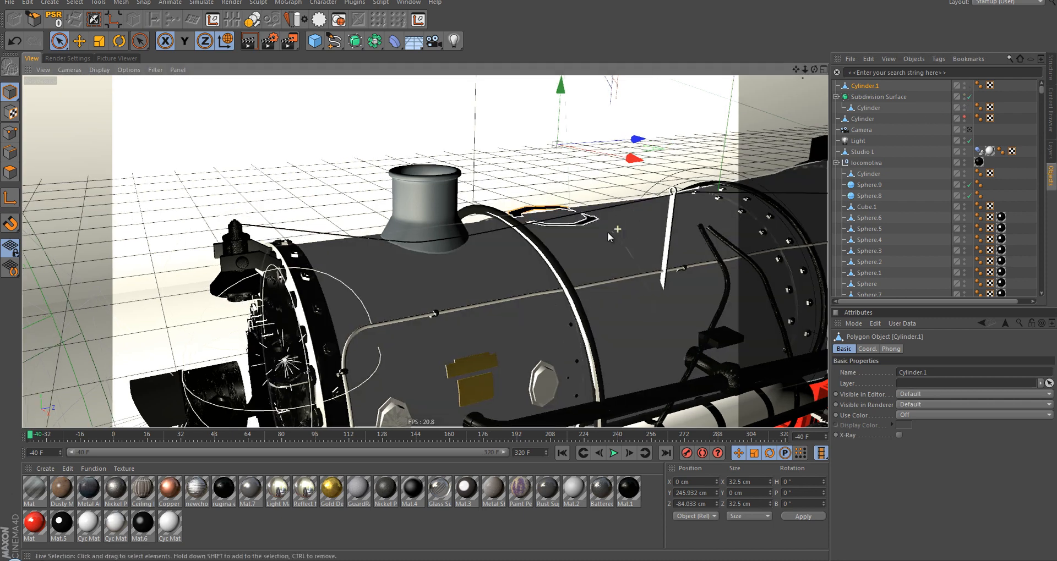
Step: Move the ring copy further back along the boiler to about Z -50.85 cm, where the old dome stood
alt+drag(606, 232, 576, 245)
alt+middle_drag(576, 245, 396, 341)
alt+right_drag(397, 341, 649, 199)
alt+middle_drag(649, 199, 665, 216)
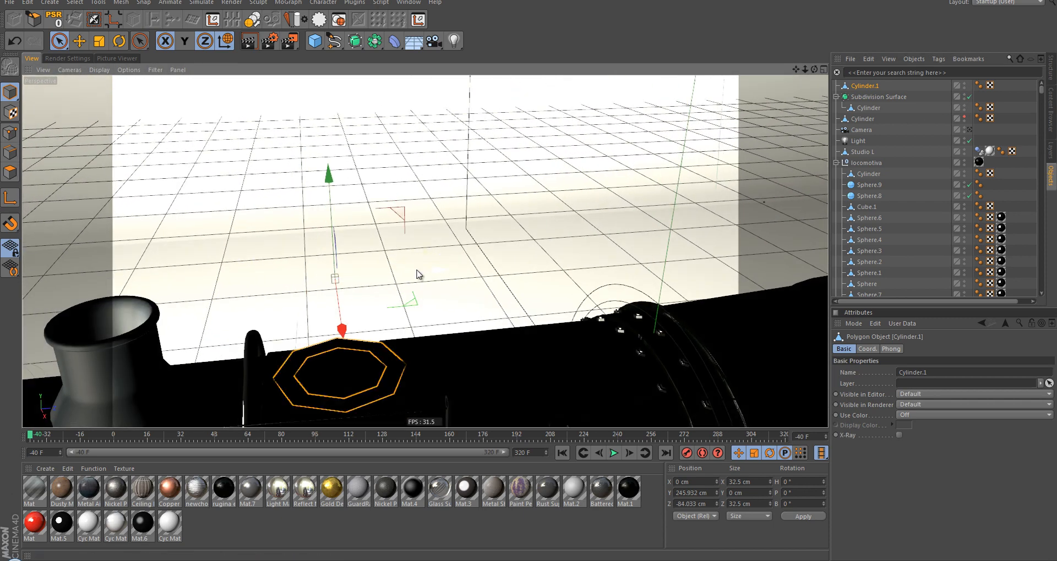
drag(446, 275, 518, 283)
alt+right_drag(530, 384, 602, 328)
alt+middle_drag(595, 316, 443, 303)
alt+middle_drag(492, 249, 521, 245)
alt+drag(300, 240, 419, 205)
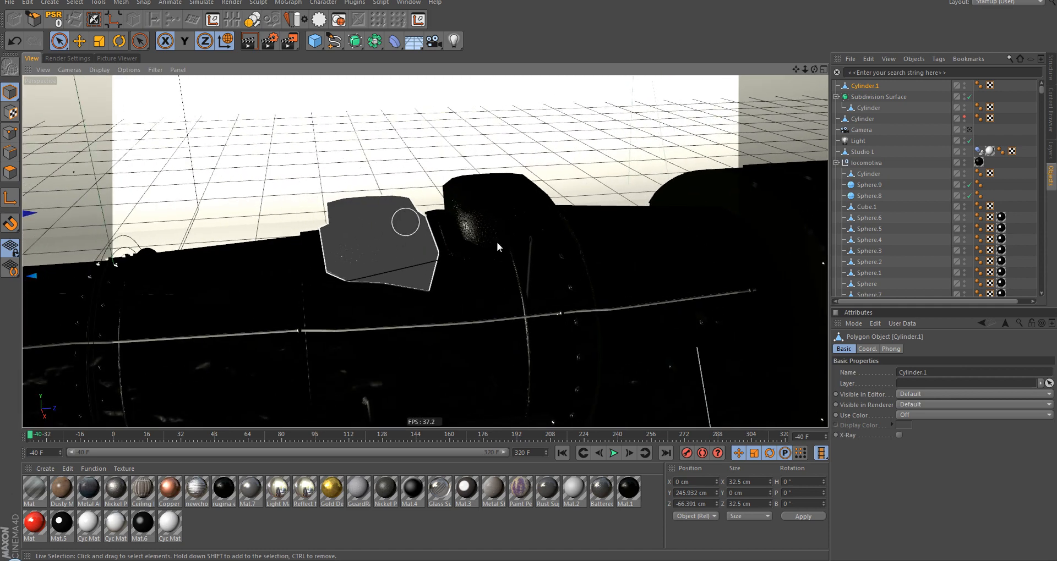
alt+middle_drag(392, 248, 575, 262)
alt+drag(424, 252, 483, 267)
alt+drag(373, 288, 406, 285)
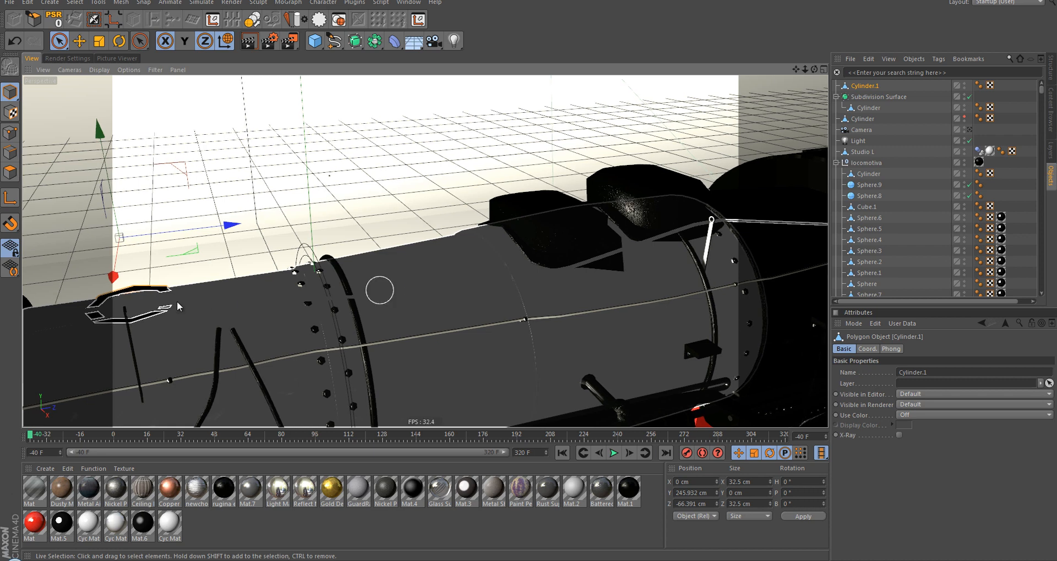
drag(226, 227, 270, 227)
Step: In the Top wireframe view, select all of the ring's points except the frontmost and rearmost middle pairs
middle_click(275, 232)
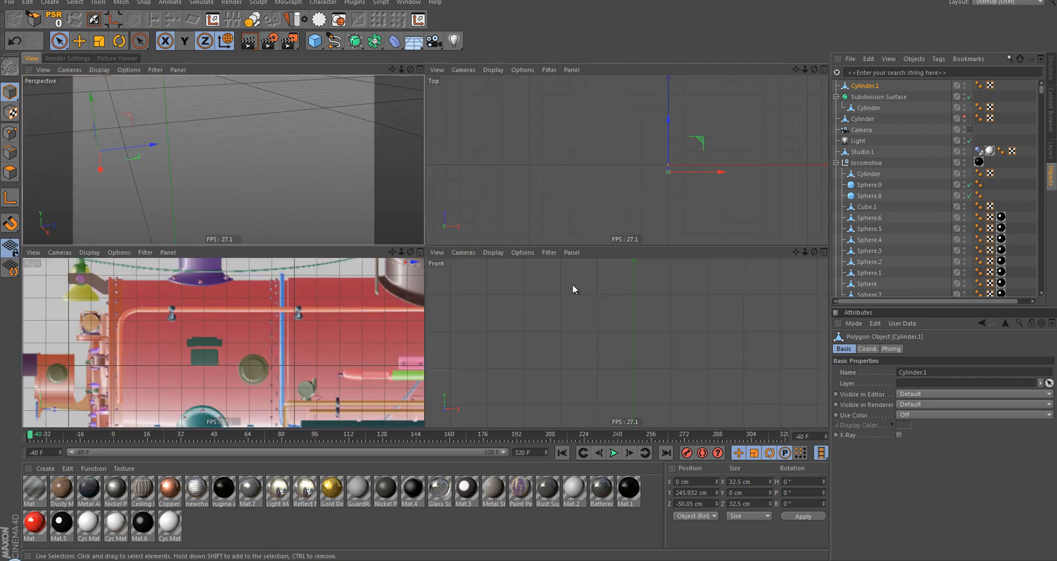
middle_click(636, 193)
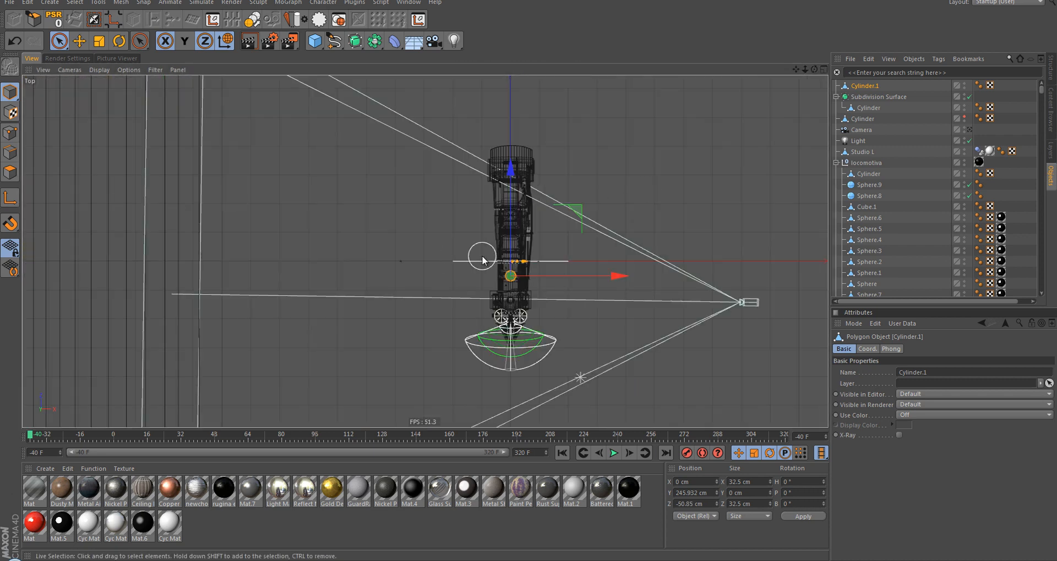
key(o)
alt+right_drag(488, 233, 446, 257)
click(10, 133)
alt+middle_drag(544, 186, 534, 203)
alt+right_drag(534, 203, 513, 220)
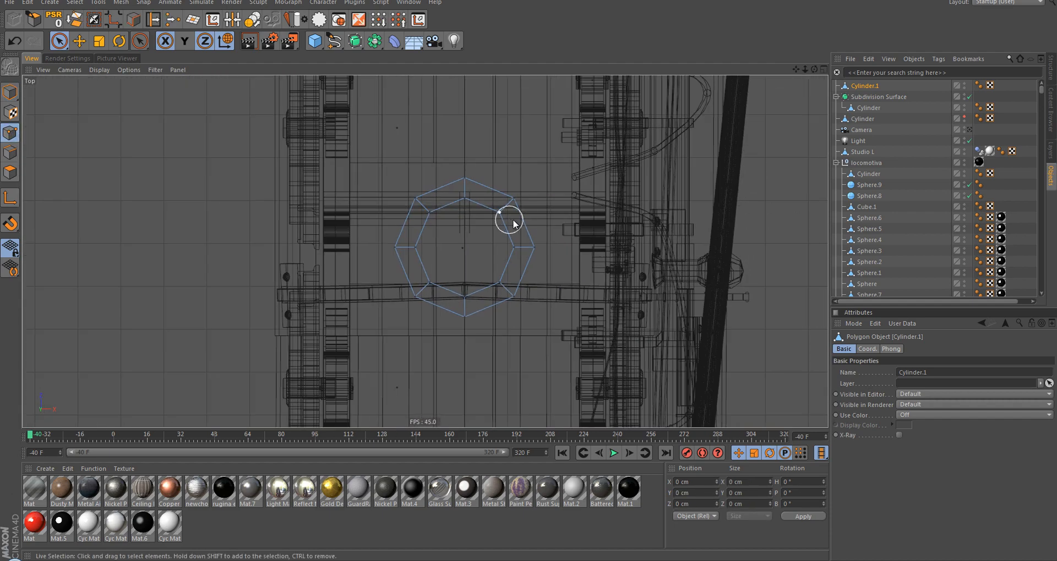
key(0)
drag(532, 228, 549, 245)
shift+drag(411, 174, 448, 236)
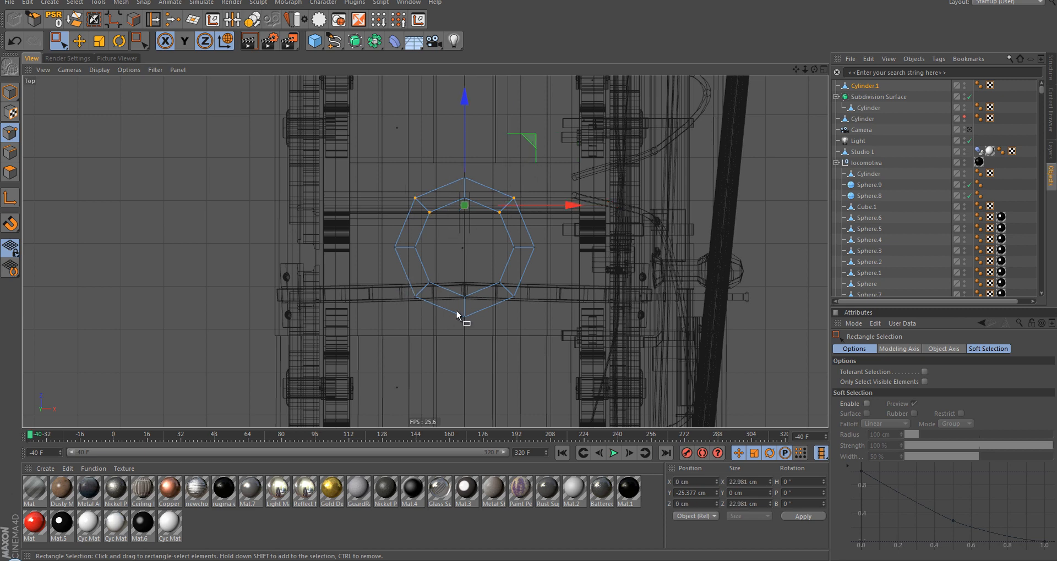
shift+drag(369, 187, 469, 337)
shift+drag(484, 159, 542, 344)
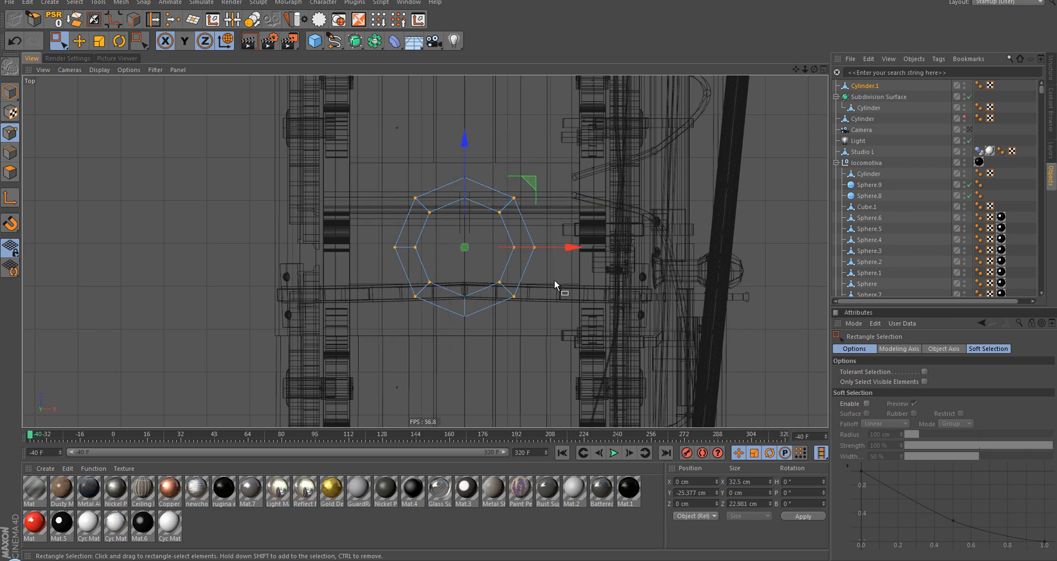
Step: Scale the selected ring points to about 47.2 cm across in X and 28.2 cm in Z
key(t)
drag(573, 246, 606, 245)
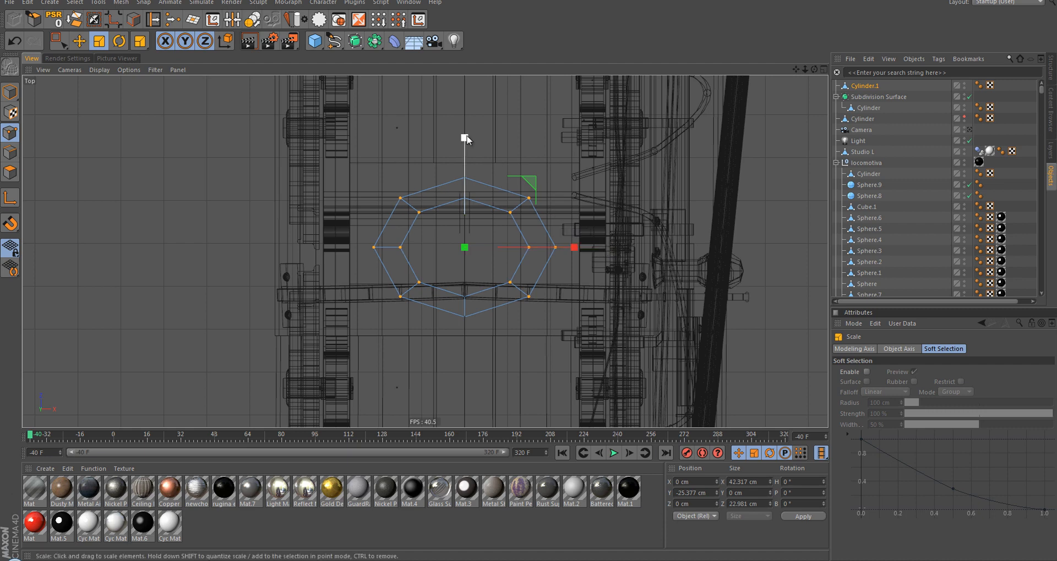
drag(466, 139, 465, 110)
scroll(472, 202, up, 2)
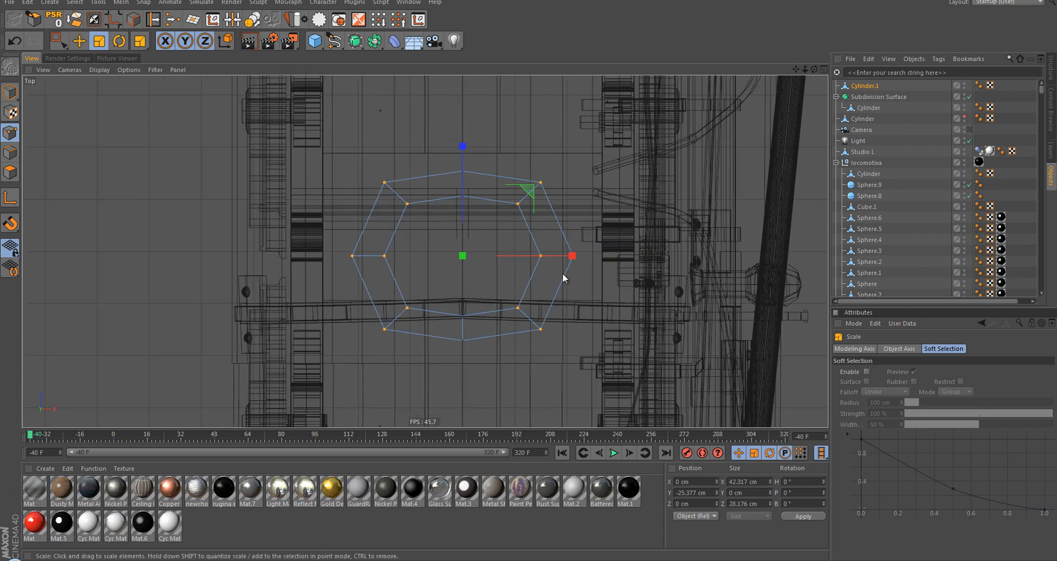
drag(572, 257, 587, 260)
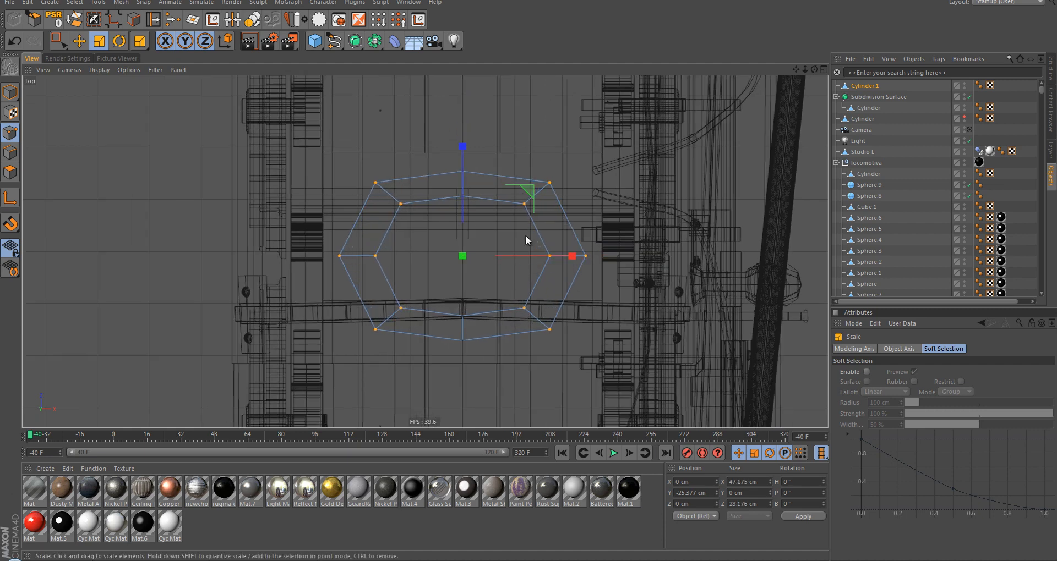
Step: Stretch the selected ring points lengthwise to about 31 cm in Z
scroll(544, 233, down, 2)
alt+middle_drag(527, 278, 532, 342)
scroll(524, 250, down, 3)
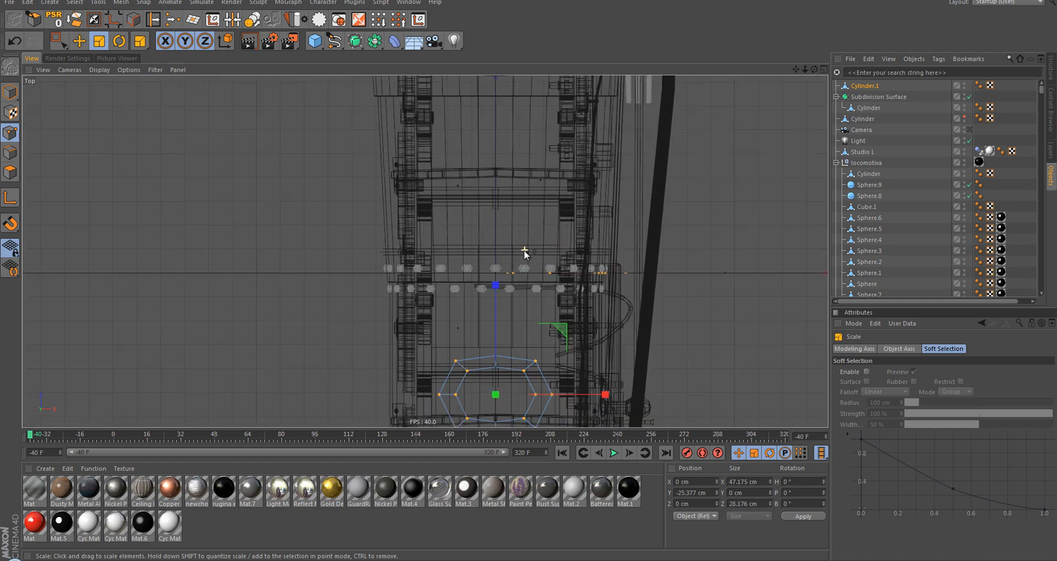
scroll(524, 250, down, 3)
alt+middle_drag(508, 192, 502, 94)
scroll(505, 266, up, 3)
scroll(516, 325, up, 1)
alt+middle_drag(500, 396, 487, 245)
scroll(498, 303, down, 1)
scroll(482, 305, up, 3)
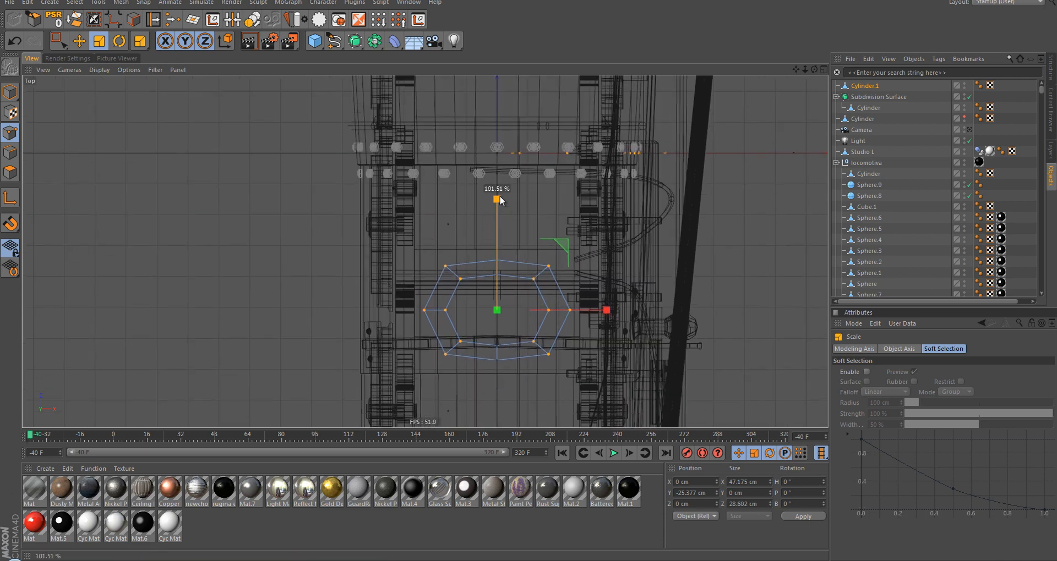
drag(500, 196, 503, 190)
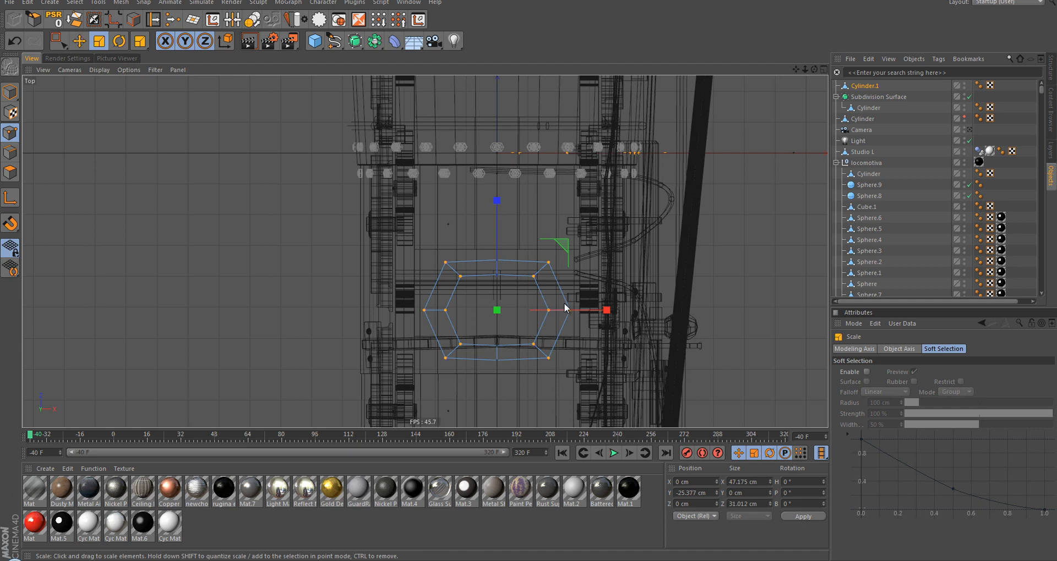
Step: Compress the ring's two side point groups in X, one to about 10.3 cm wide and the opposite one to about 10.1 cm
key(0)
drag(531, 236, 591, 384)
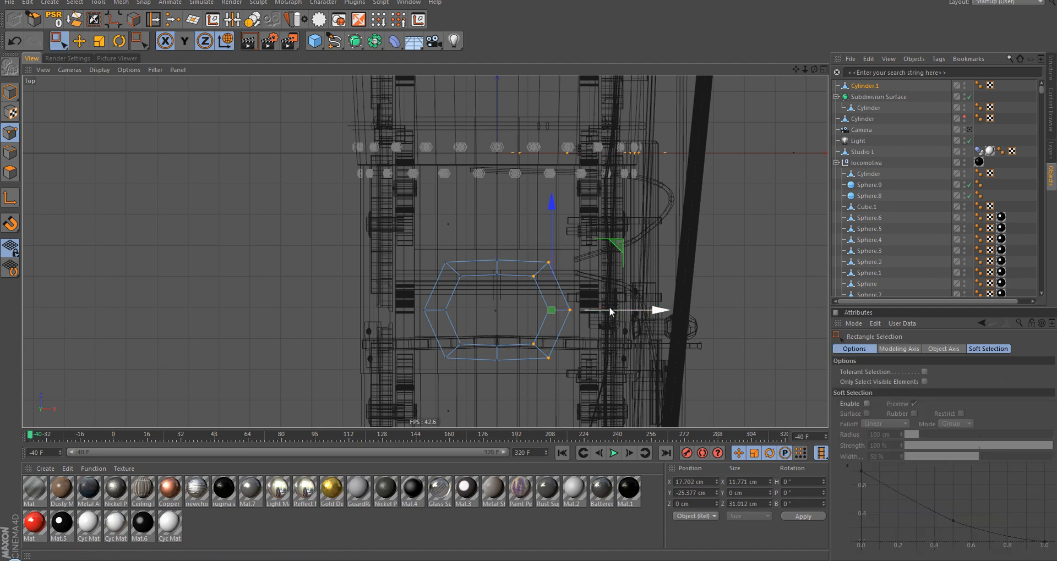
key(t)
drag(648, 313, 648, 312)
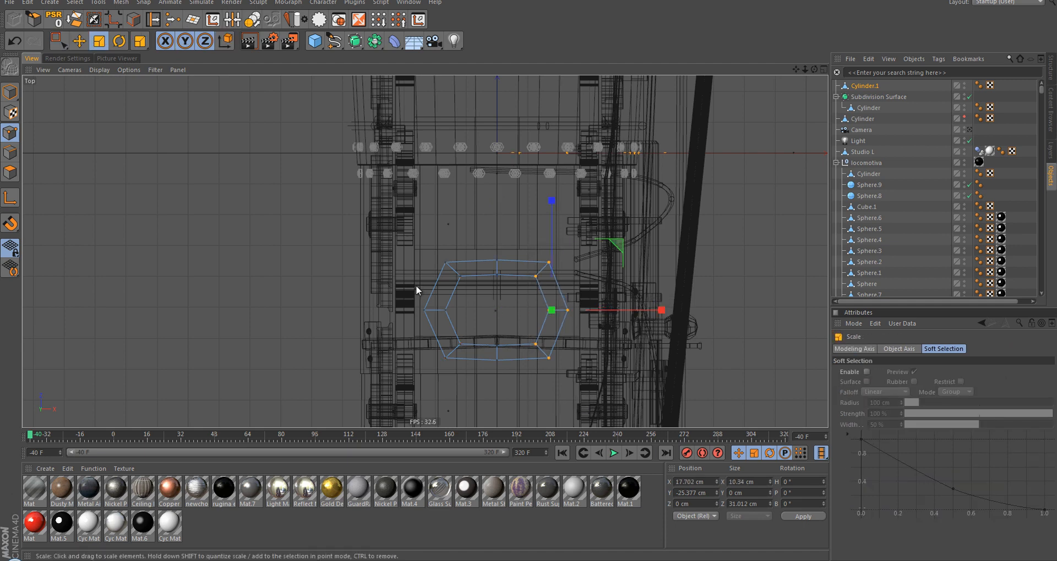
key(0)
drag(392, 255, 471, 368)
key(t)
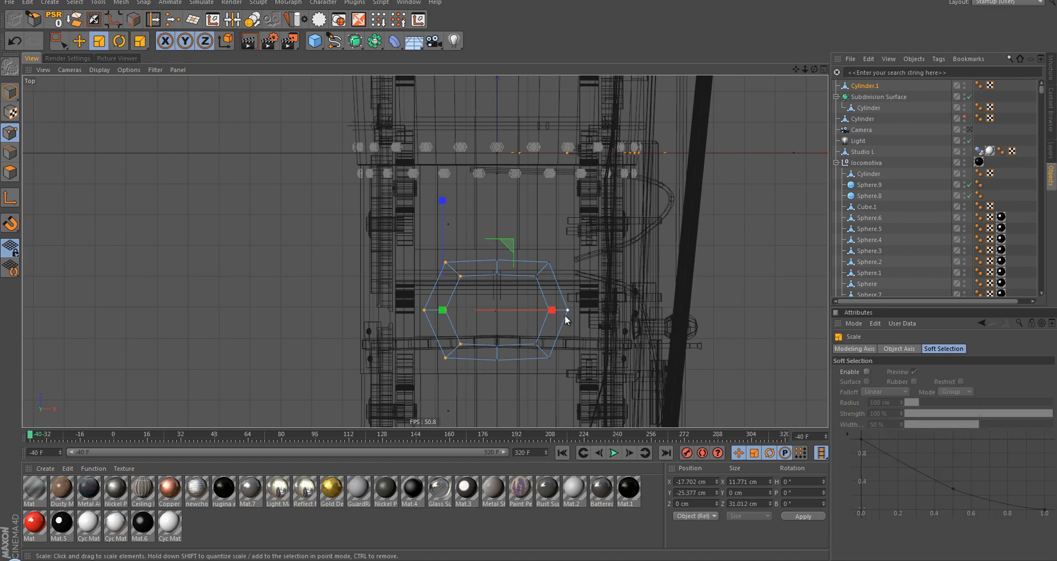
drag(566, 319, 538, 315)
Step: In the perspective view, switch to model mode and raise the reshaped ring above the boiler to about Y 252.5 cm
middle_click(520, 325)
middle_click(243, 177)
alt+middle_drag(299, 265, 348, 253)
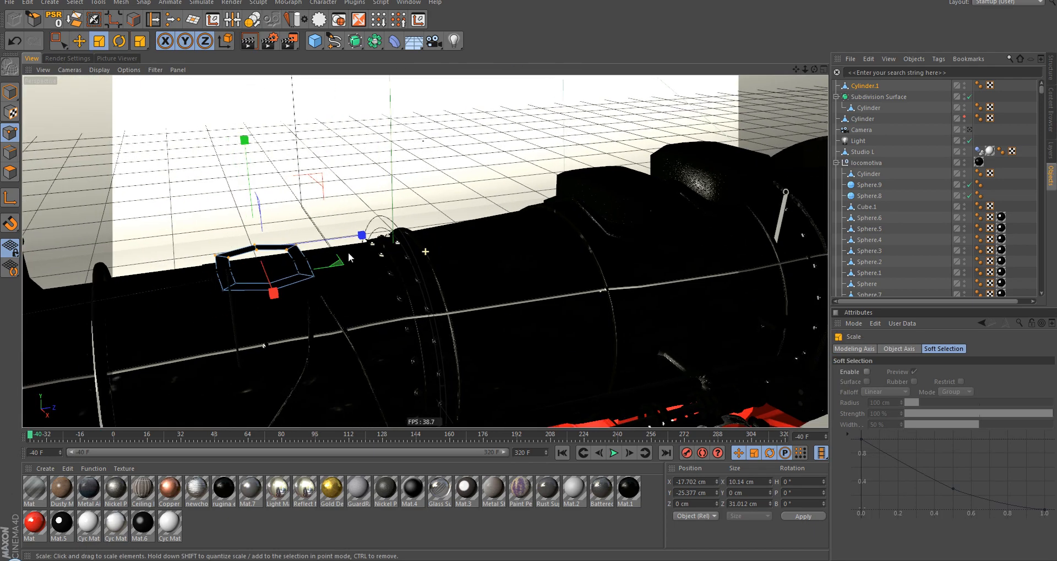
alt+drag(286, 290, 329, 294)
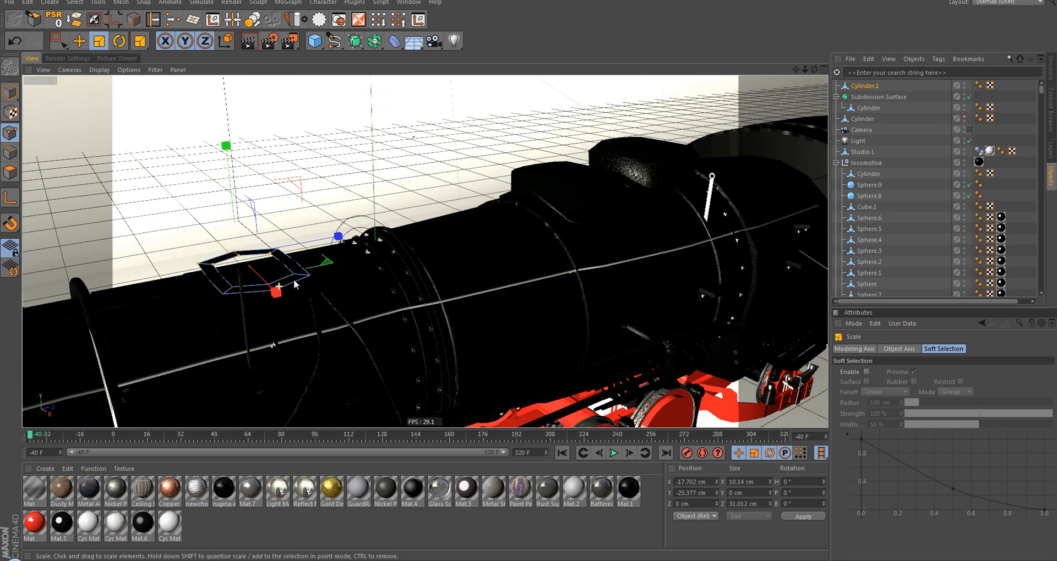
alt+right_drag(276, 271, 232, 281)
alt+drag(235, 288, 311, 175)
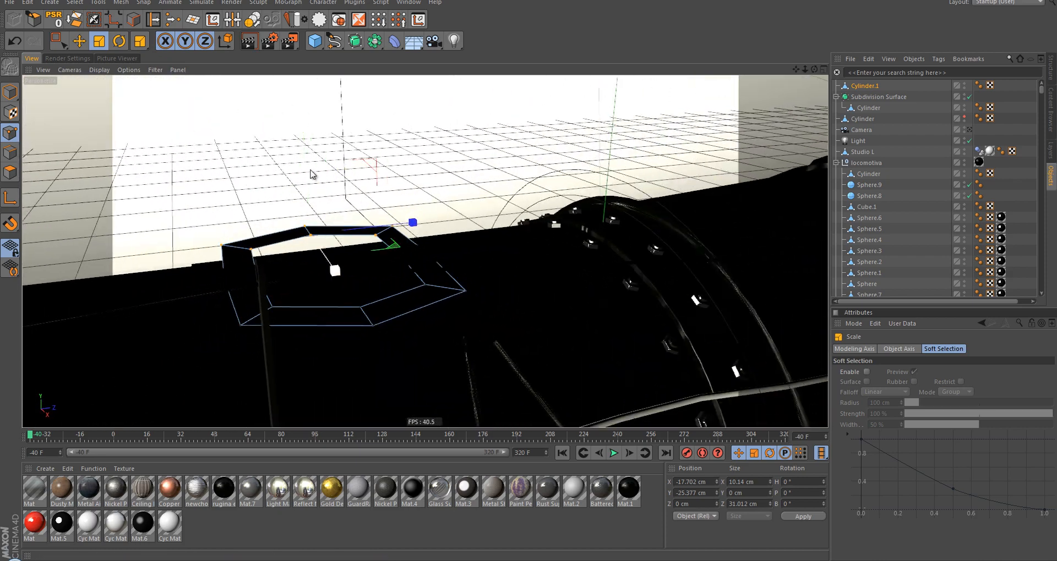
click(10, 92)
key(e)
alt+middle_drag(318, 158, 340, 236)
scroll(340, 236, down, 5)
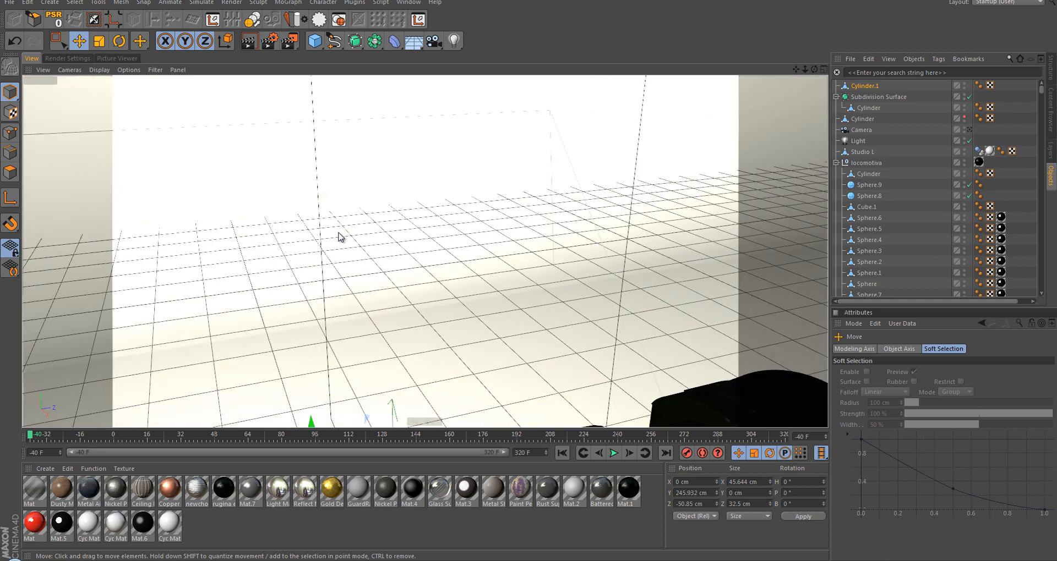
alt+middle_drag(324, 331, 366, 234)
drag(384, 167, 383, 155)
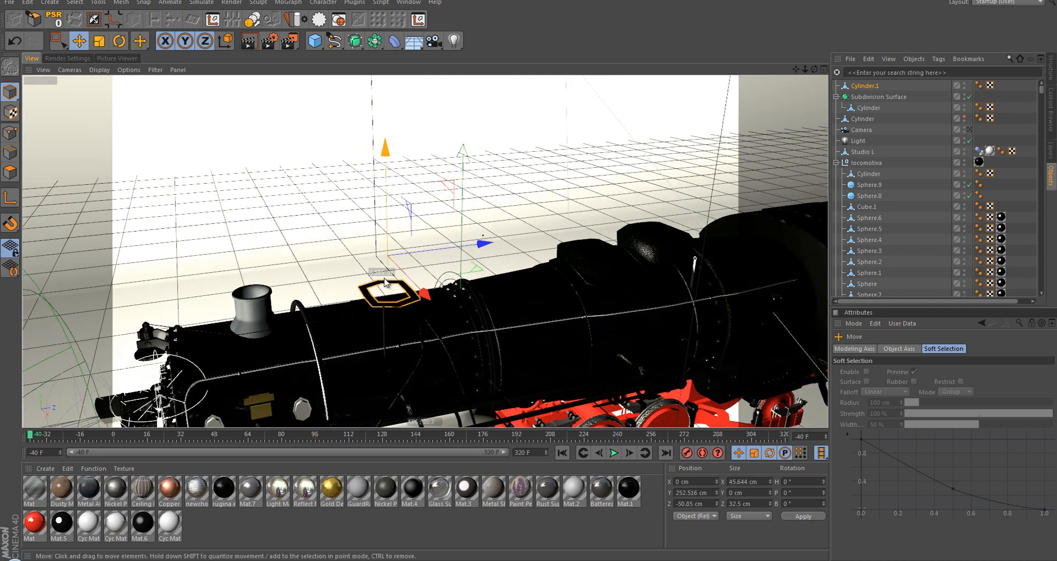
Step: Project the ring onto the boiler's Lathe object with Project Mesh, keeping Create Copy on and Subdivision Level 0
scroll(480, 326, up, 5)
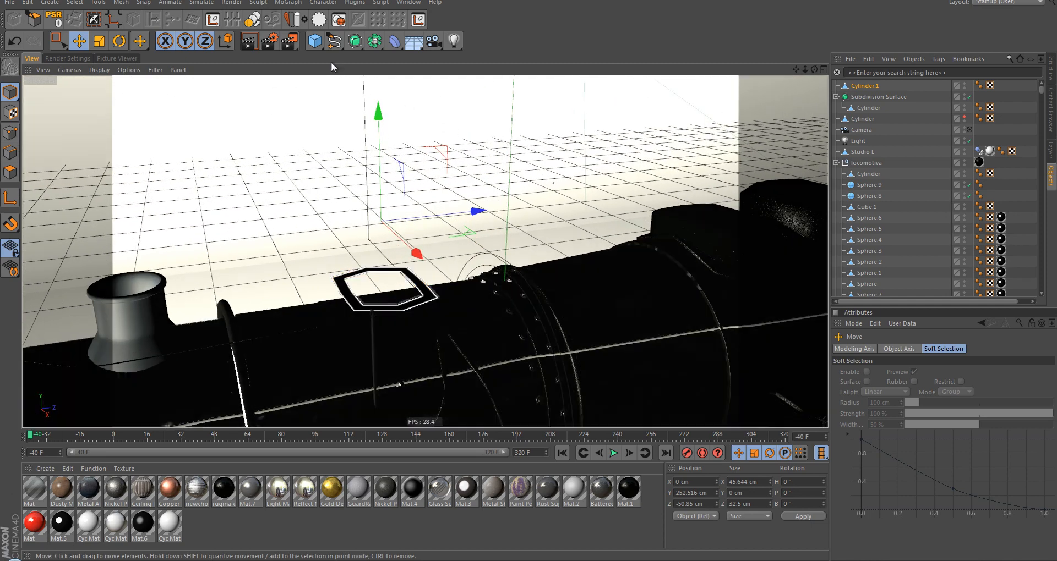
click(338, 21)
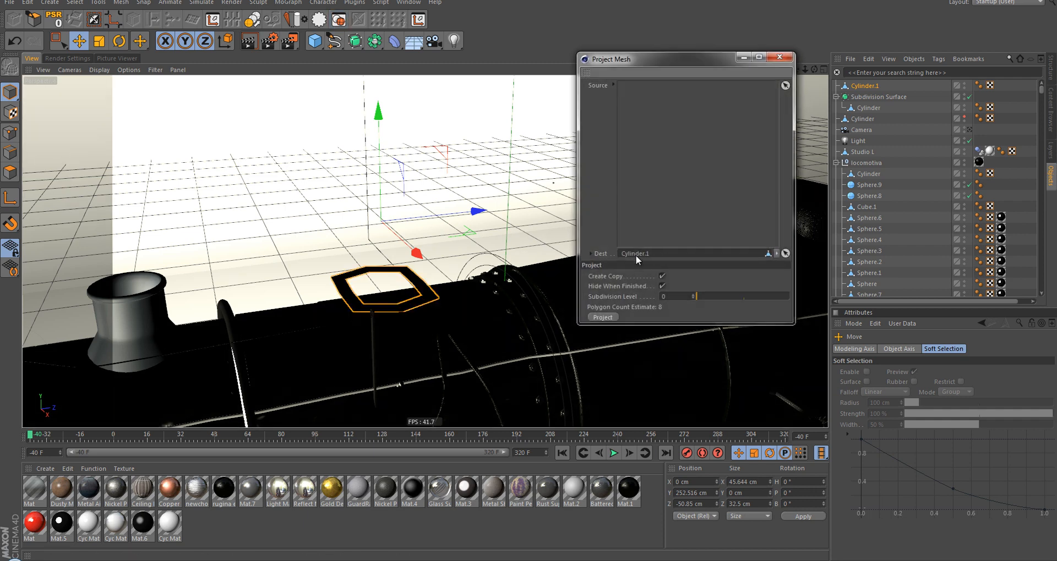
drag(1040, 94, 1036, 293)
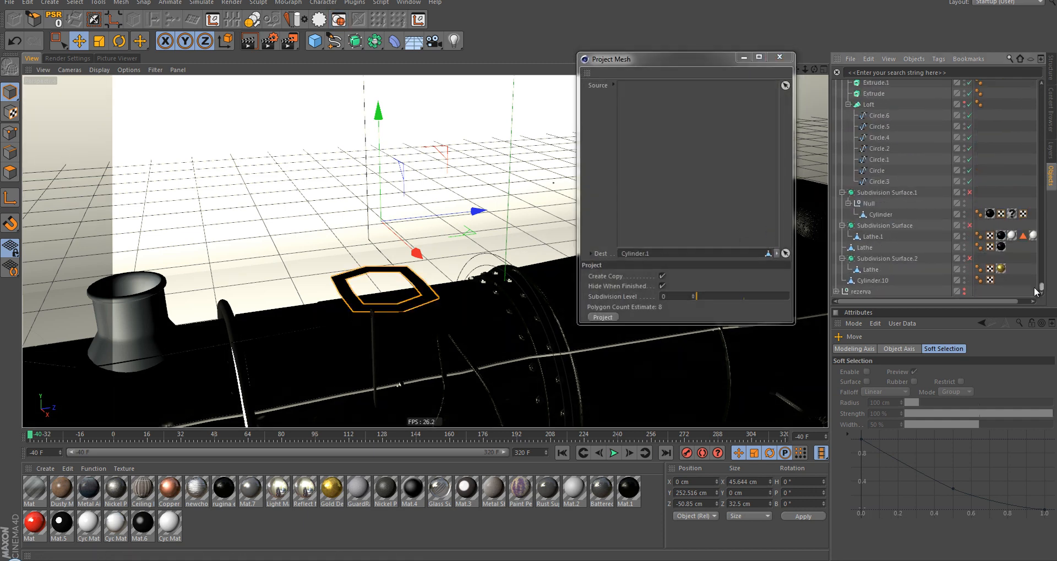
click(868, 270)
click(870, 248)
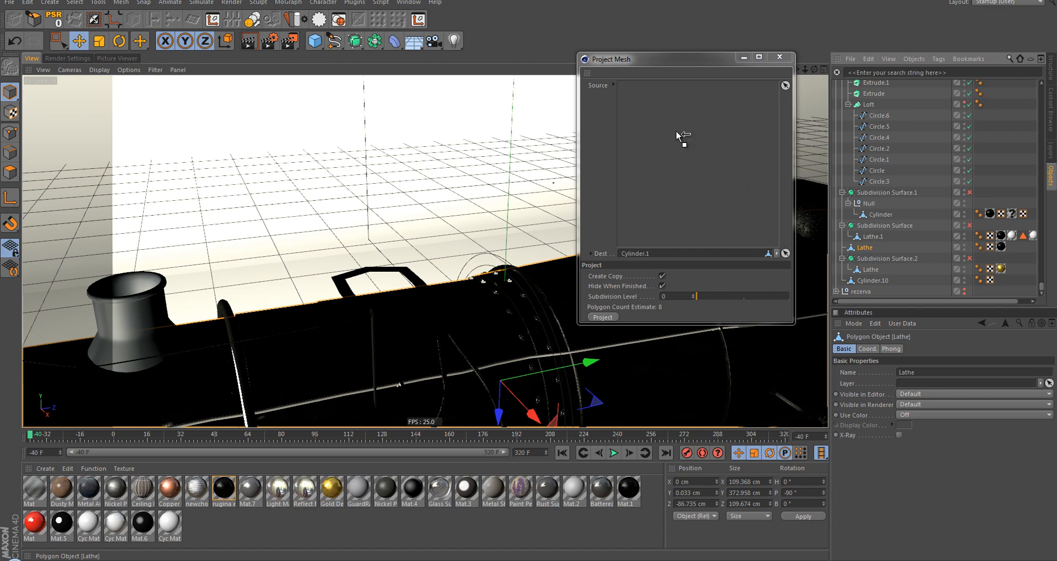
drag(682, 136, 681, 139)
click(602, 317)
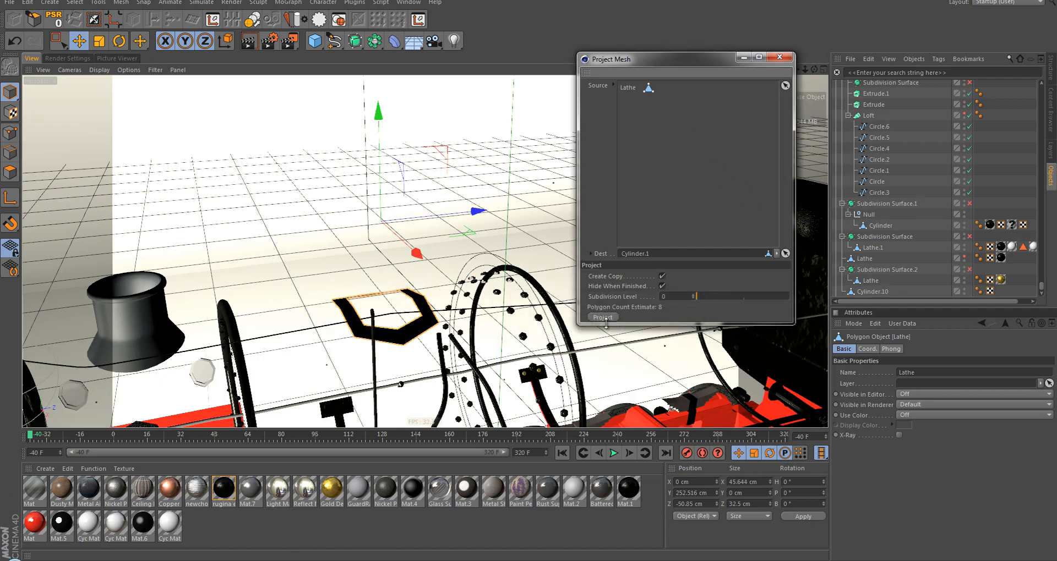
Step: Make the boiler's Lathe object visible again and close the Project Mesh window
scroll(308, 300, up, 5)
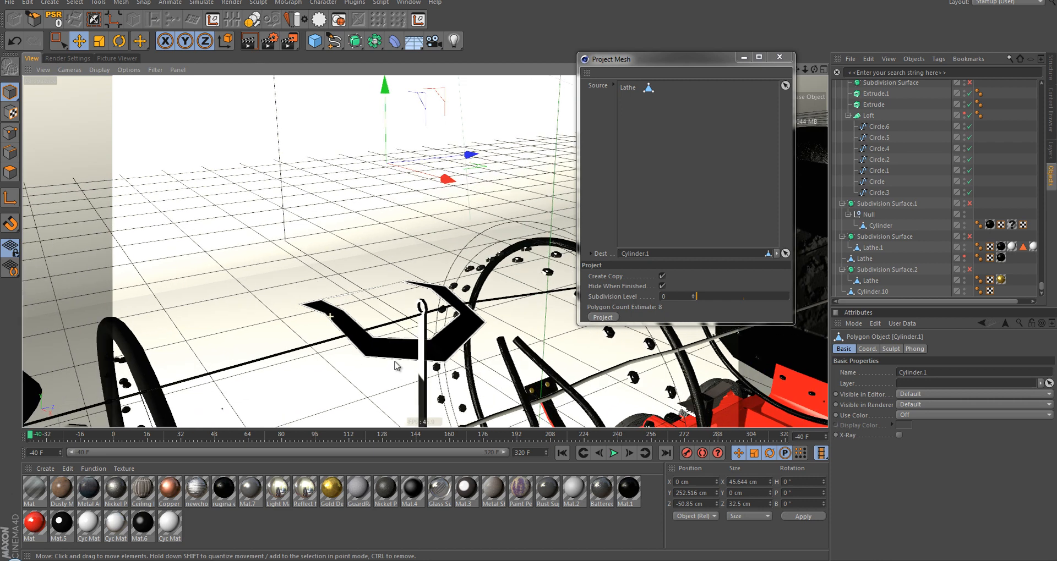
scroll(907, 210, up, 10)
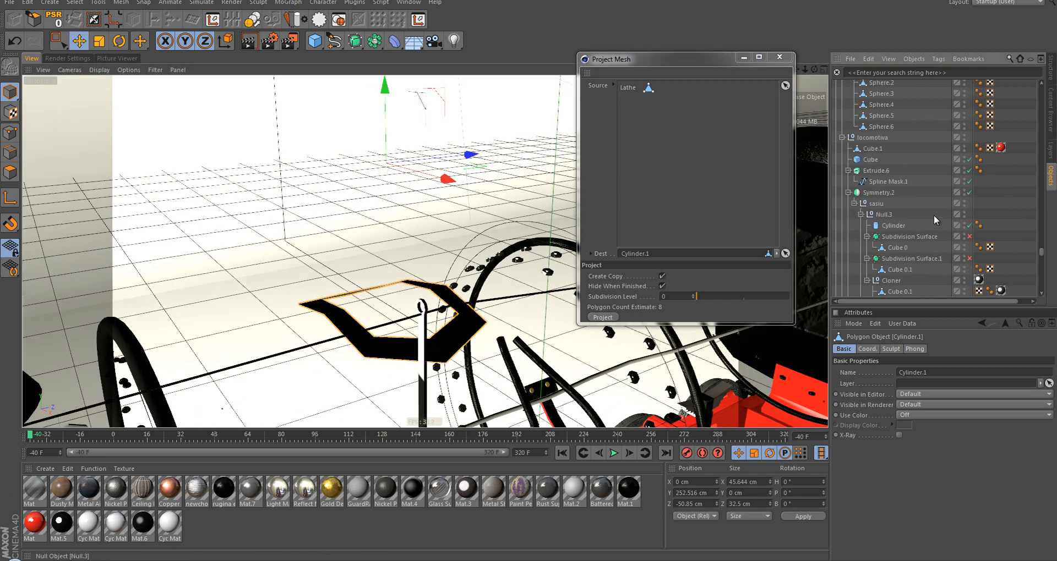
drag(1040, 257, 937, 285)
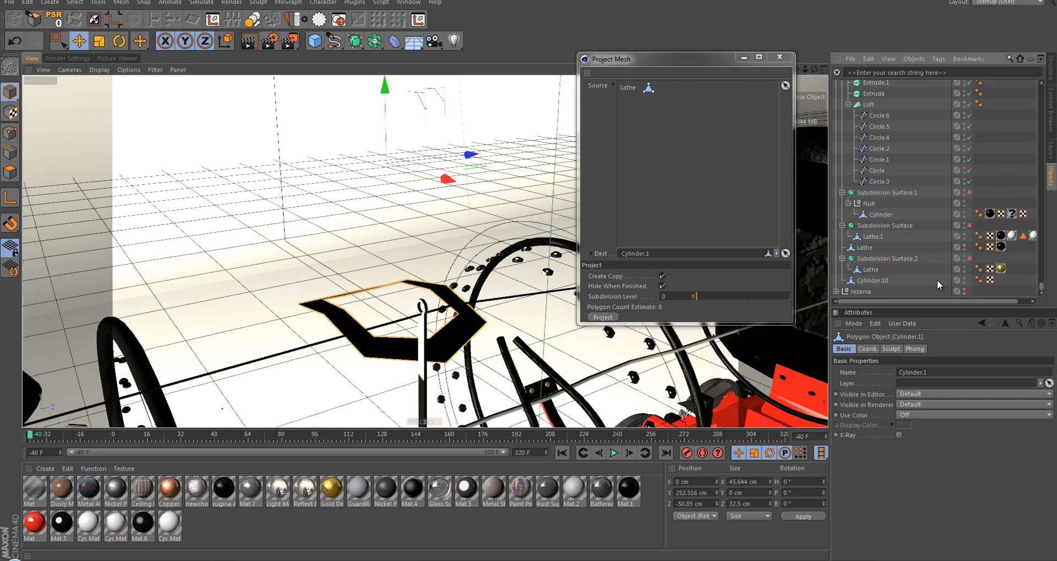
click(964, 245)
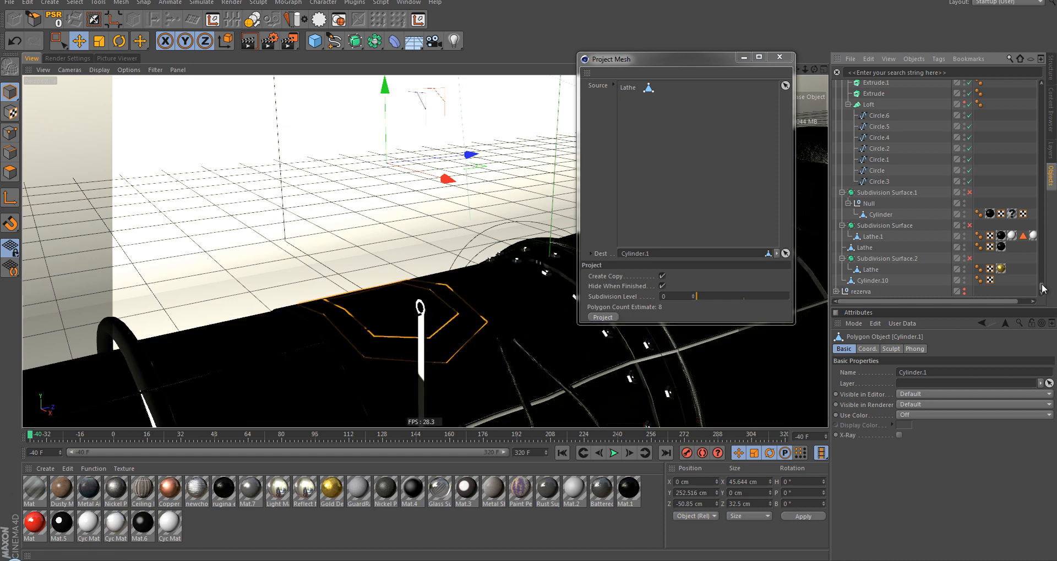
drag(1042, 288, 1047, 76)
click(787, 58)
Step: Convert the projected ring with Current State to Object, delete its sculpt original, and select the converted copy
right_click(859, 87)
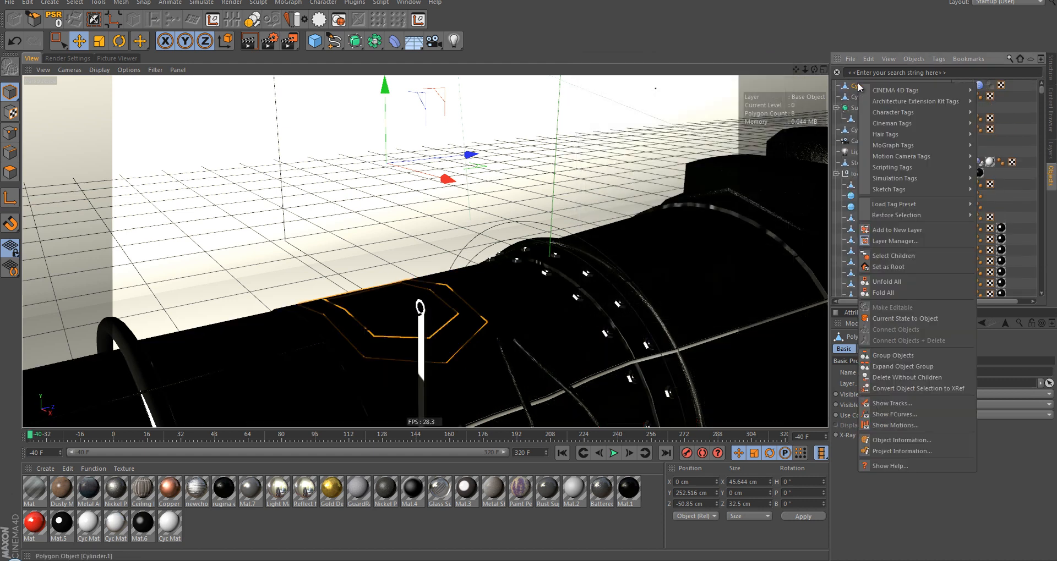
click(920, 318)
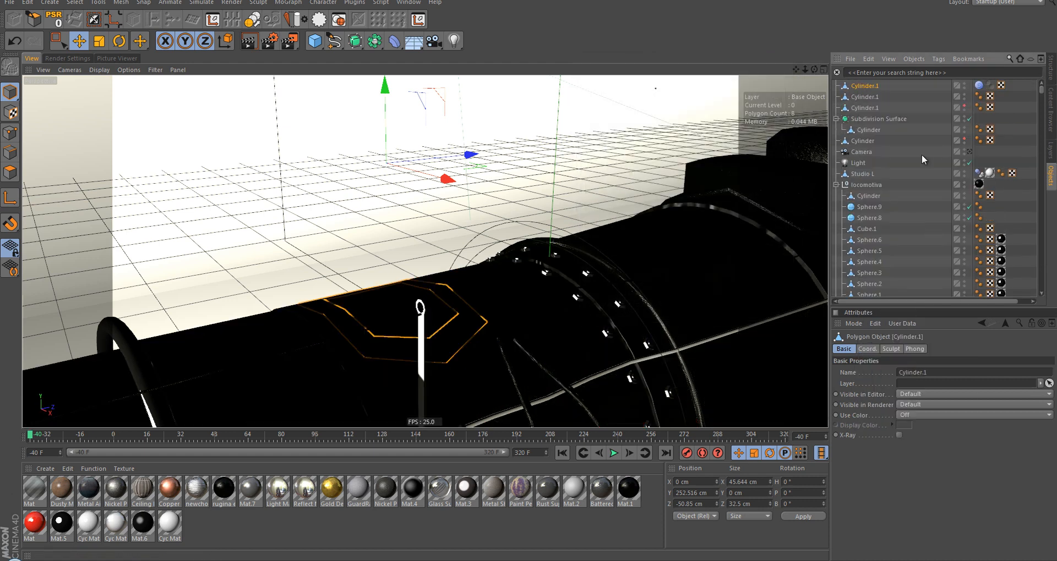
key(Delete)
click(865, 87)
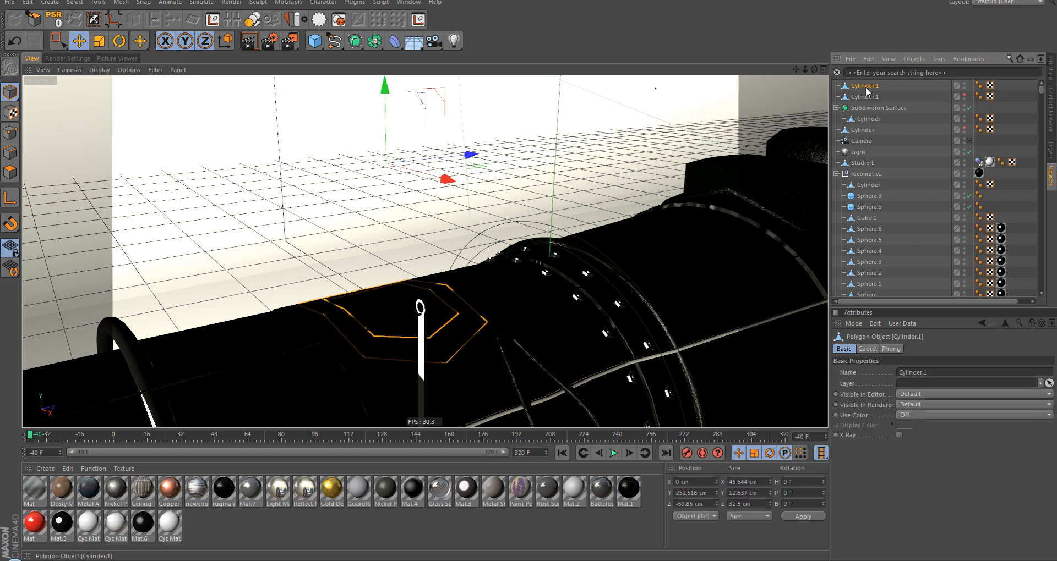
Step: In the side view, extrude all polygons of the projected ring upward with an offset of about -1.24 cm to thicken it
click(12, 176)
key(F5)
middle_click(256, 316)
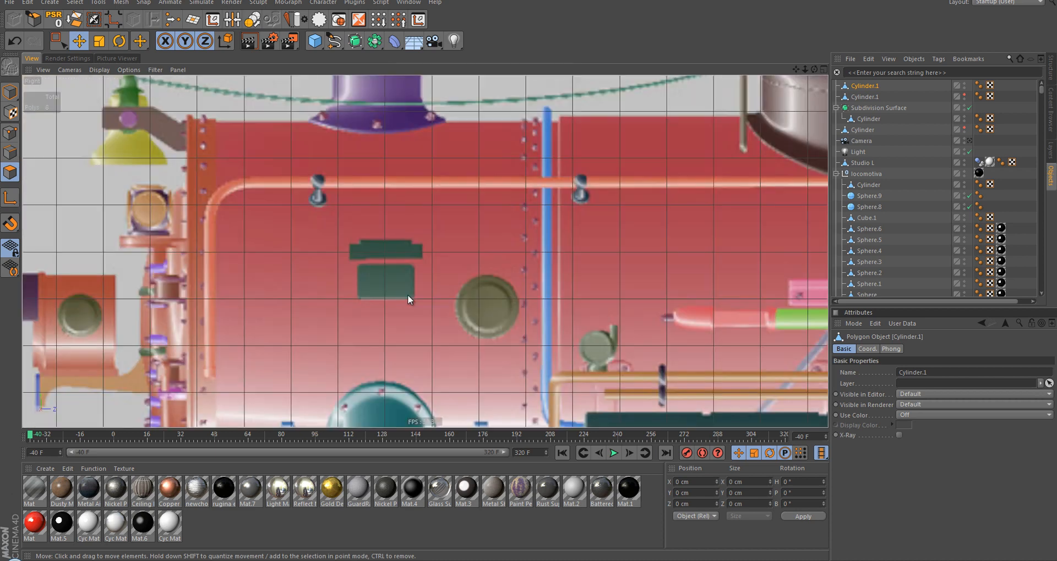
alt+middle_drag(586, 266, 426, 311)
alt+middle_drag(628, 271, 516, 282)
alt+right_drag(532, 251, 586, 239)
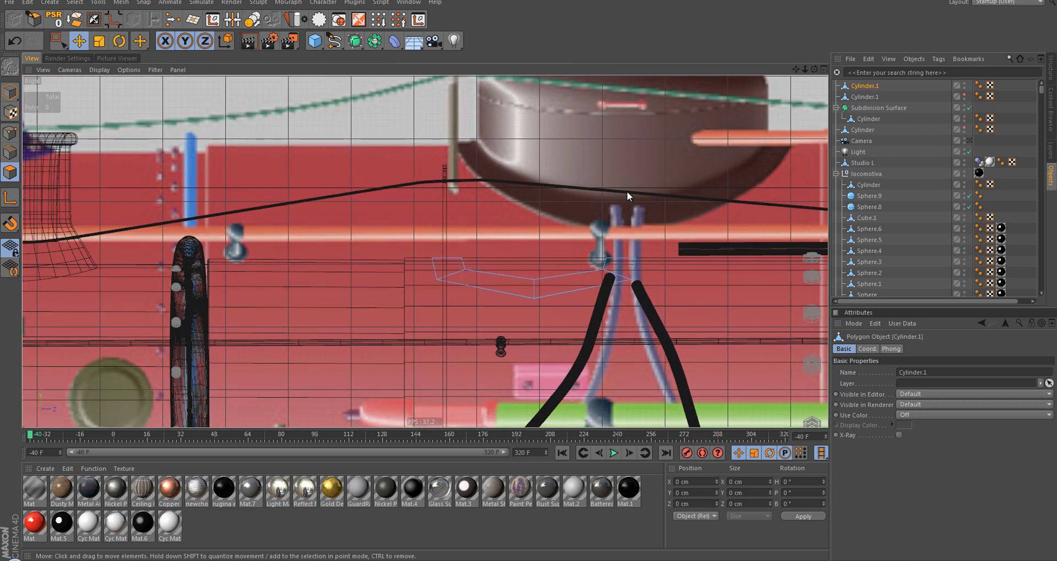
key(d)
alt+middle_drag(604, 200, 574, 223)
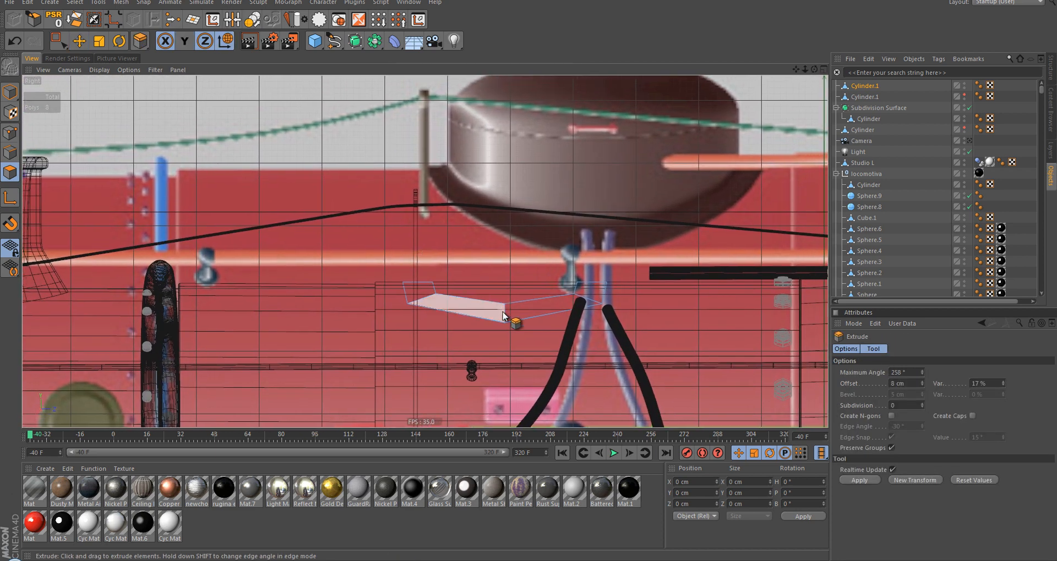
drag(503, 316, 527, 272)
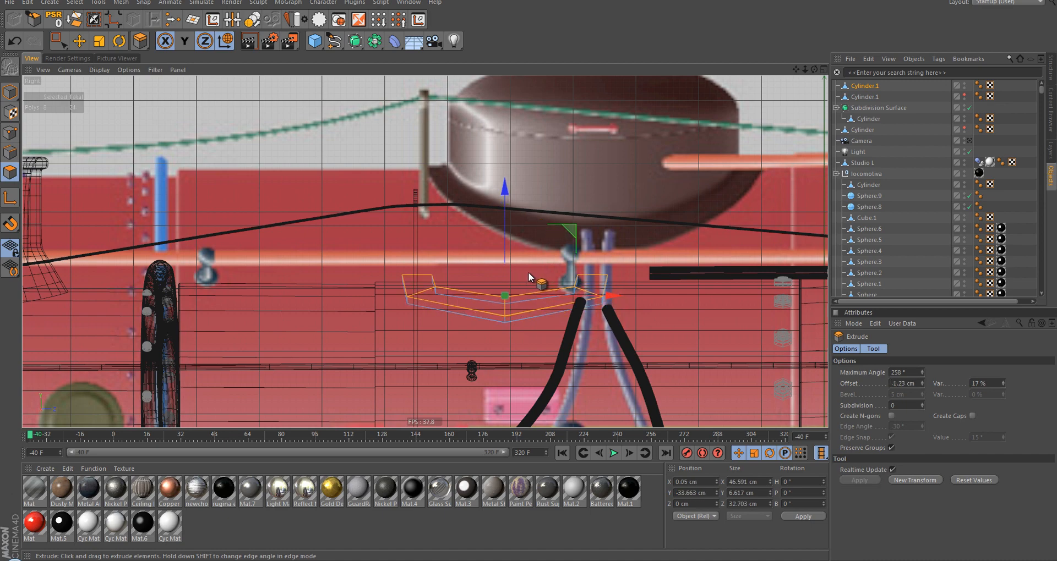
Step: In the perspective view, loop-select the polygons of the thickened ring's inner wall and delete them
middle_click(548, 223)
middle_click(280, 172)
alt+drag(456, 296, 484, 317)
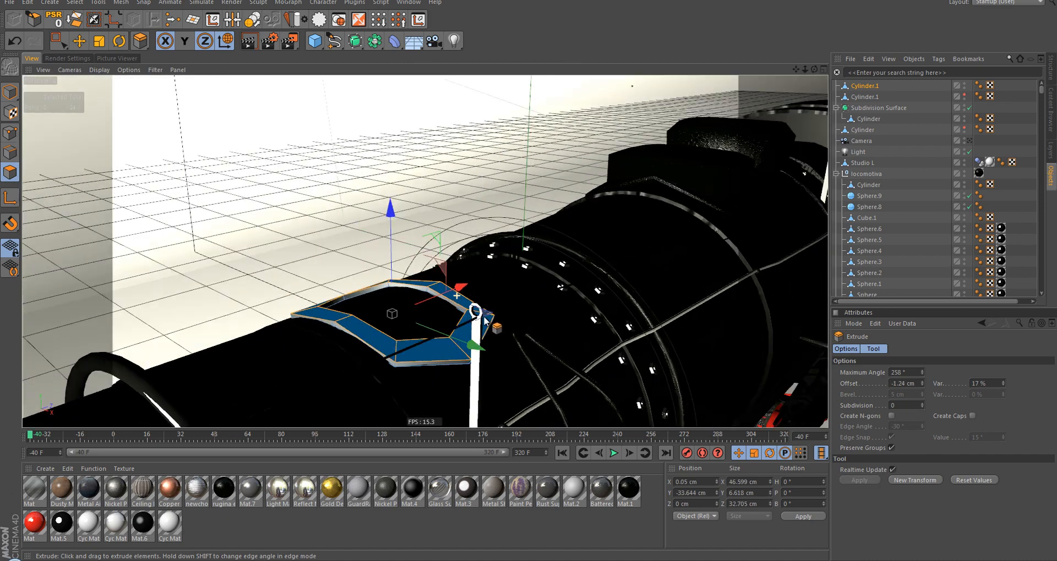
scroll(483, 318, up, 5)
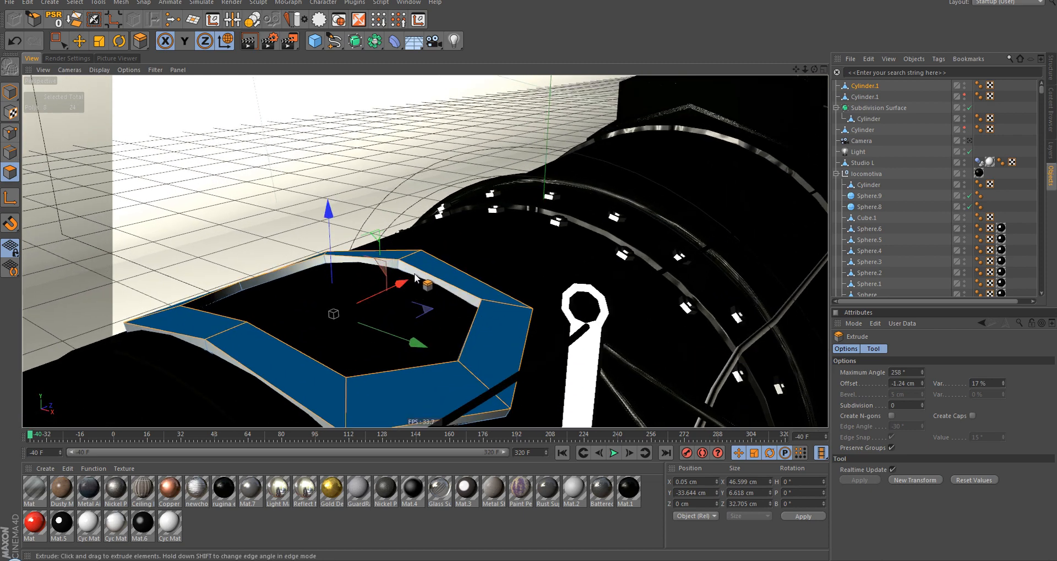
key(u)
key(l)
scroll(401, 270, up, 3)
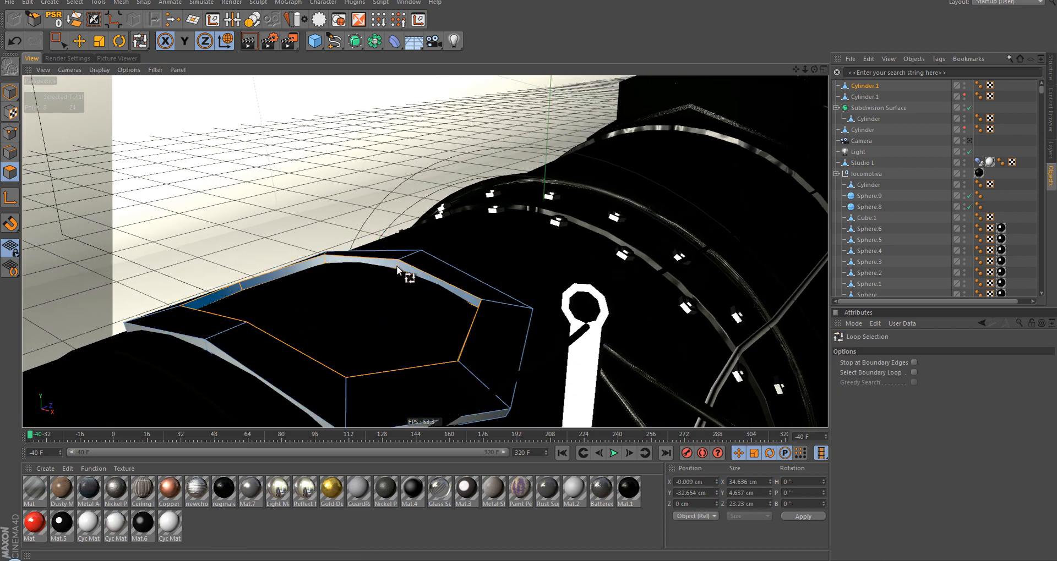
click(464, 312)
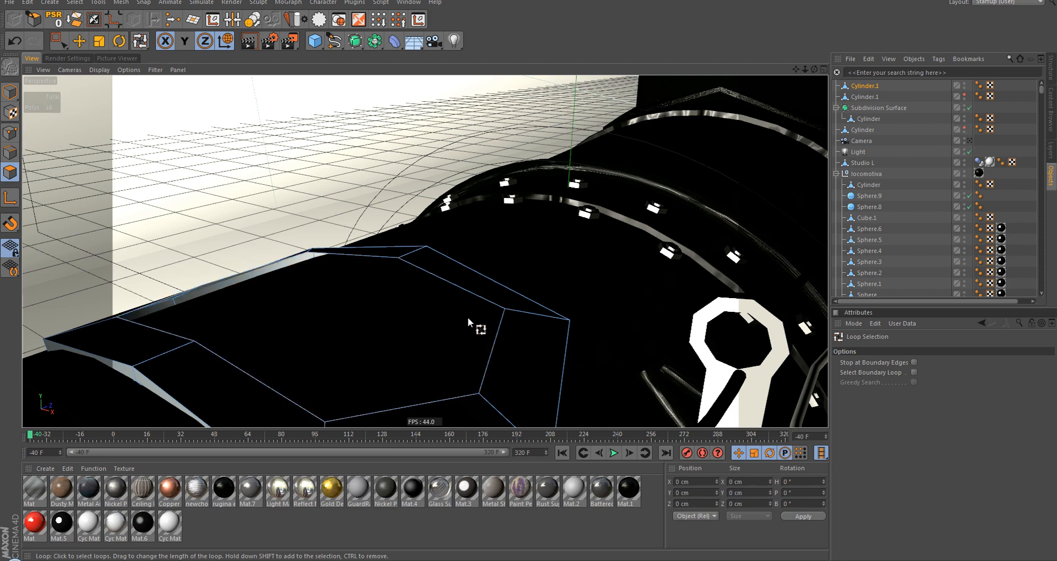
Step: Loop-select the ring's inner top edges and, in the side view, extrude them straight up about 10.7 cm
alt+drag(456, 305, 408, 292)
click(10, 153)
click(488, 299)
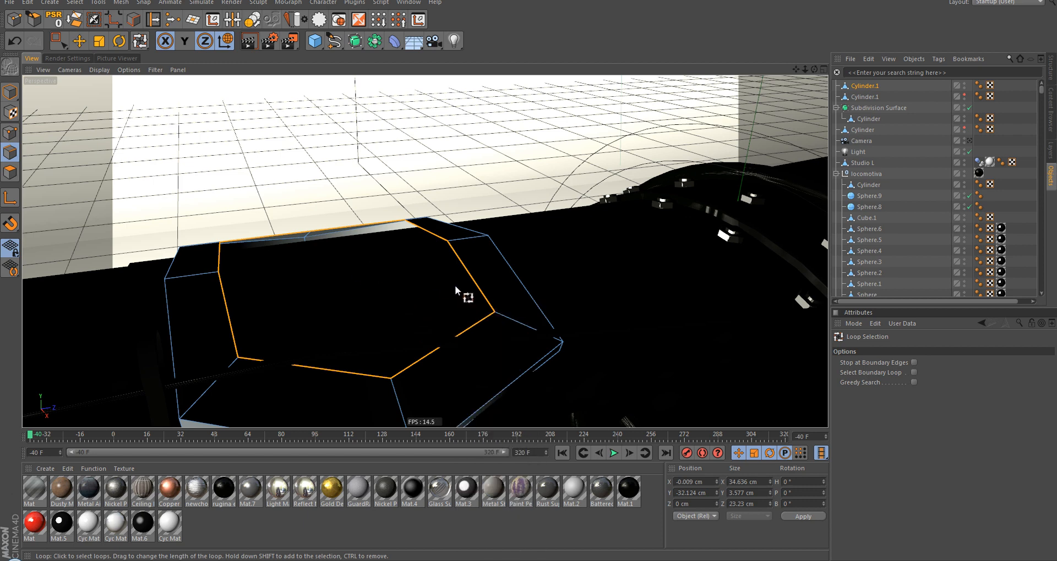
key(u)
key(u)
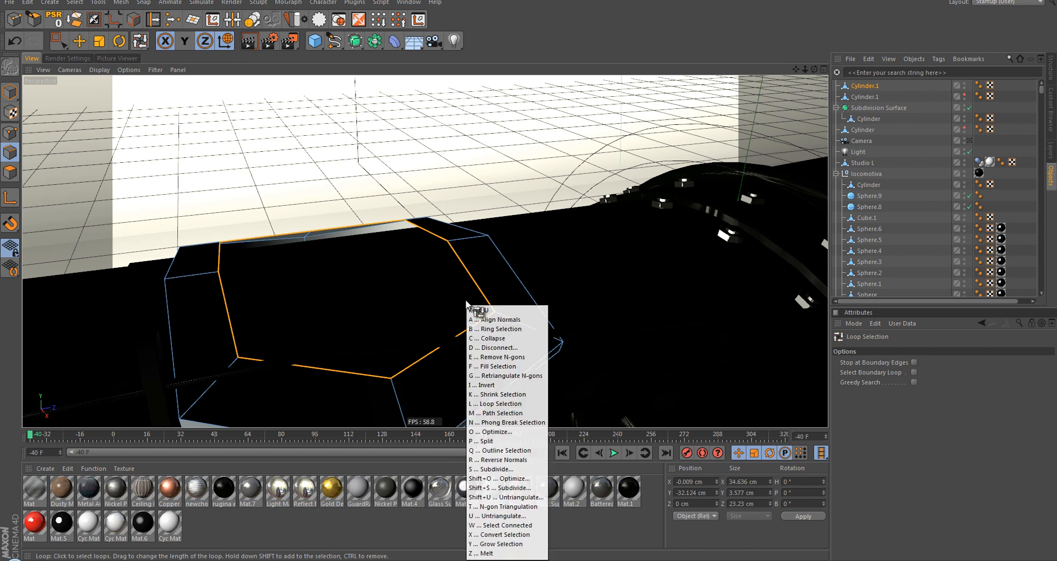
key(Escape)
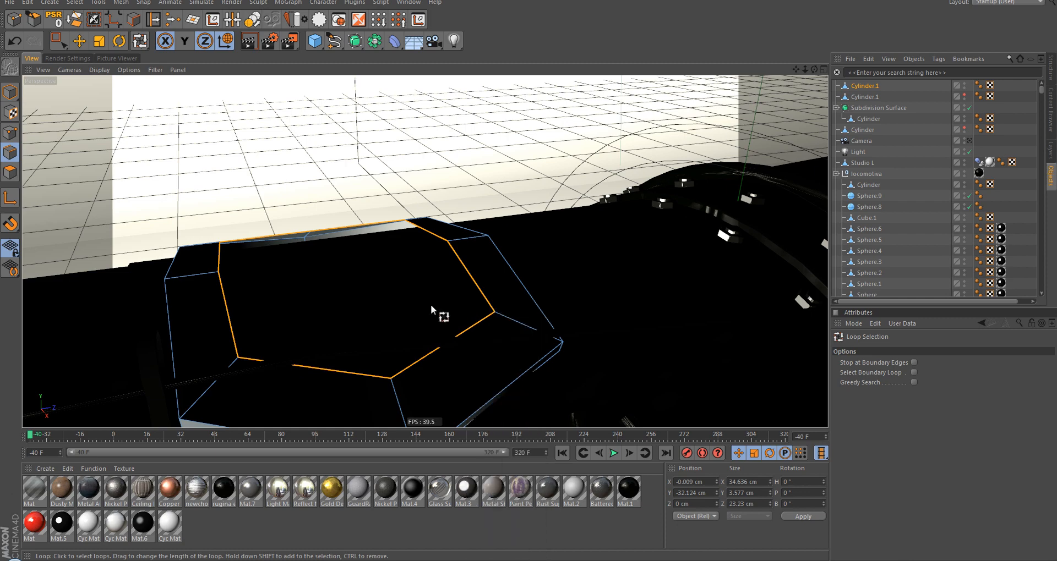
alt+drag(430, 305, 359, 301)
alt+middle_drag(400, 283, 440, 258)
middle_click(441, 258)
middle_click(282, 318)
scroll(297, 317, down, 2)
alt+middle_drag(523, 259, 526, 268)
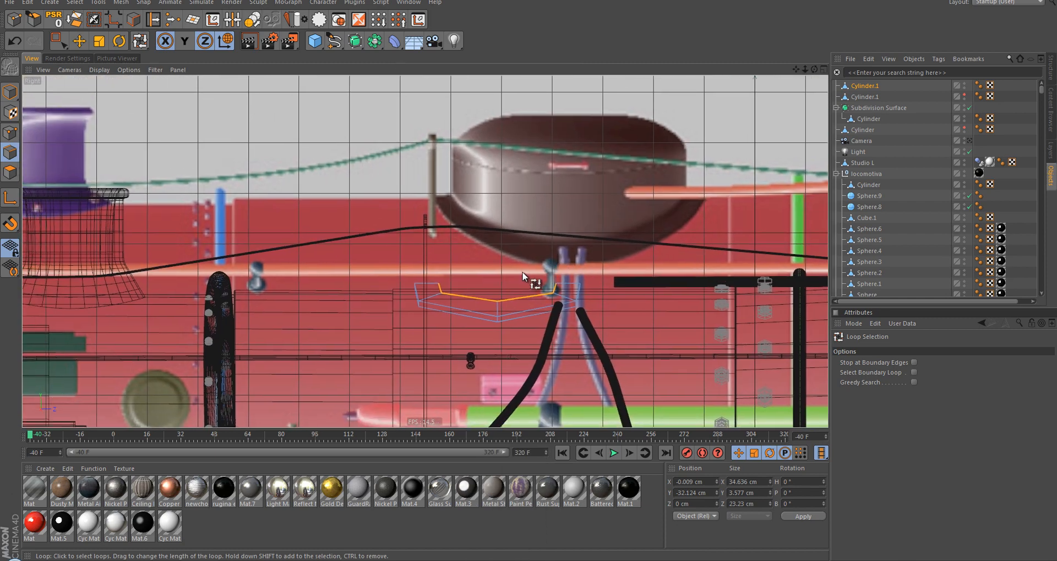
scroll(523, 272, up, 3)
key(e)
drag(494, 194, 503, 137)
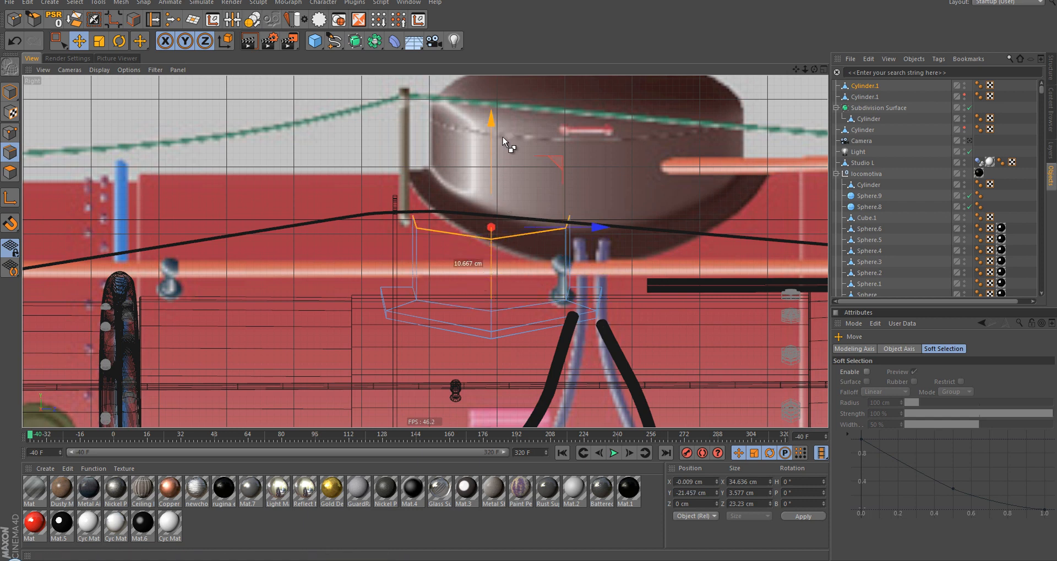
Step: Try to scale the raised edge loop down to about 93.8%
scroll(487, 252, up, 3)
key(t)
drag(616, 256, 596, 265)
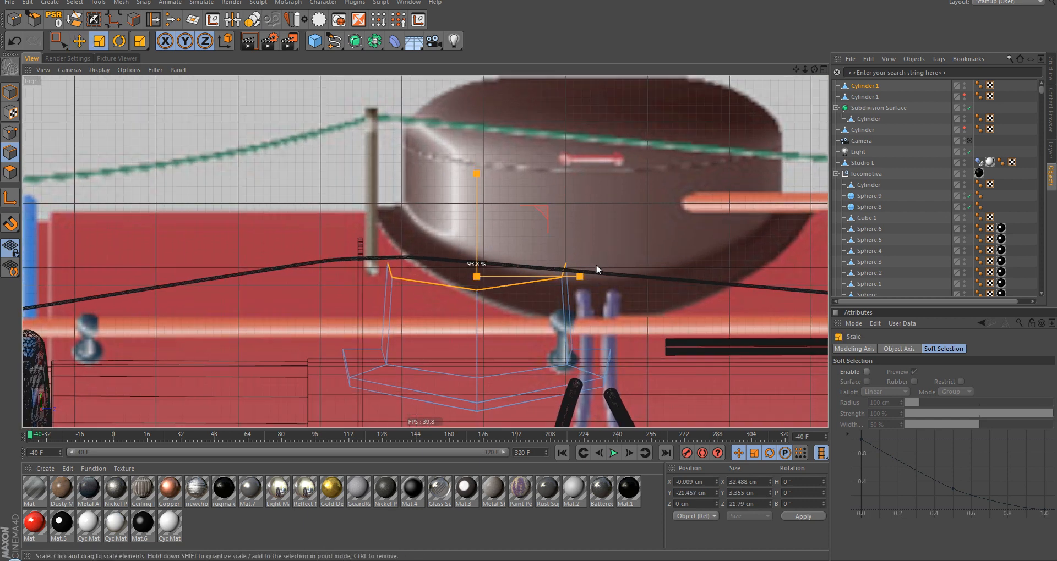
key(ctrl+z)
Step: Lower the raised edge loop to about Y -25.2 cm and extrude an inner loop about 24.6 by 16.5 cm at Y -23.1 cm
key(e)
drag(474, 167, 478, 198)
key(t)
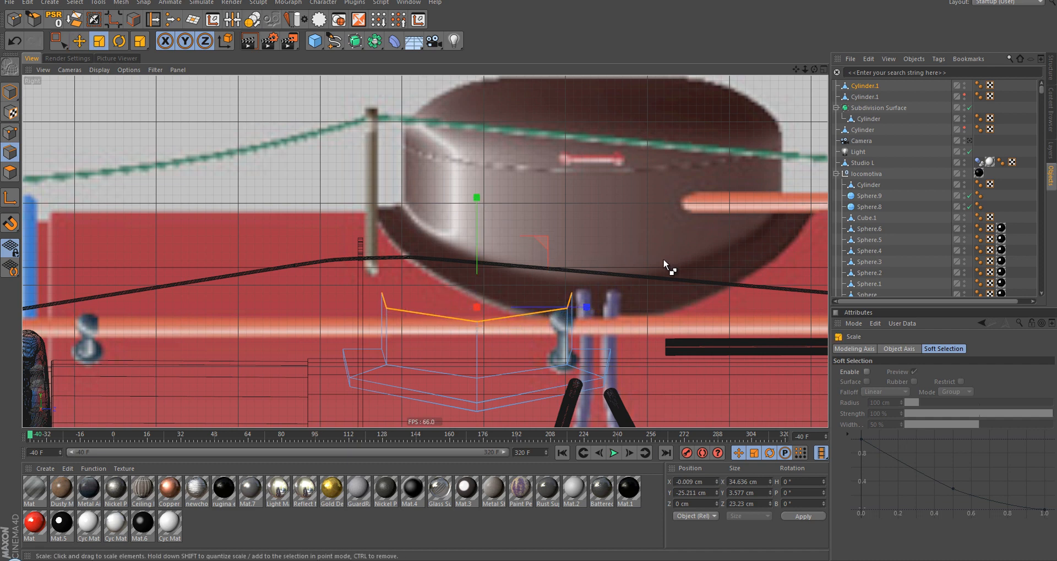
drag(668, 266, 531, 280)
key(e)
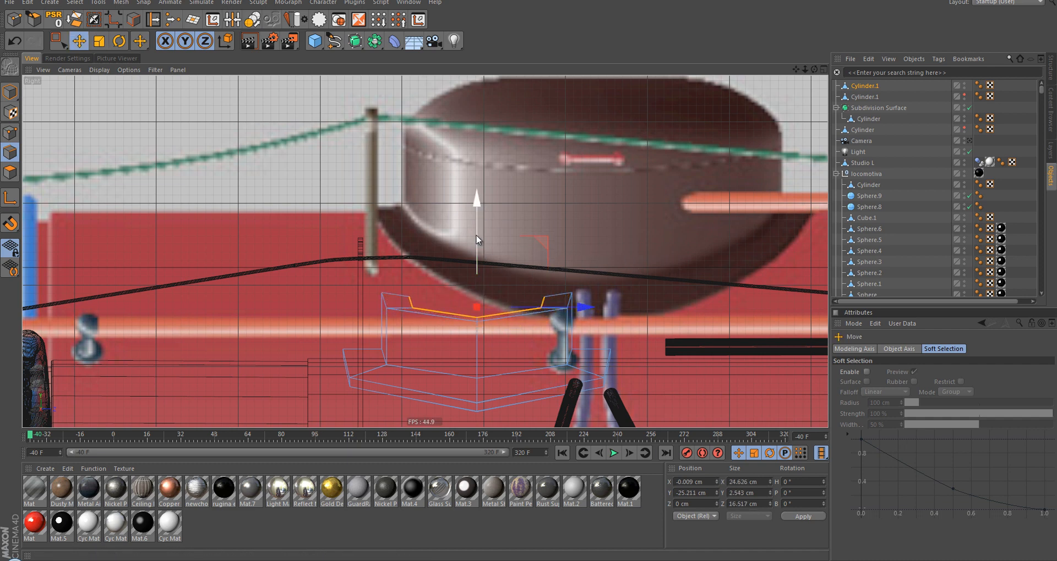
drag(482, 253, 481, 236)
Step: Extrude the edge loop inward to about 15.1 by 10.1 cm and raise it to about Y -22.1 cm
key(t)
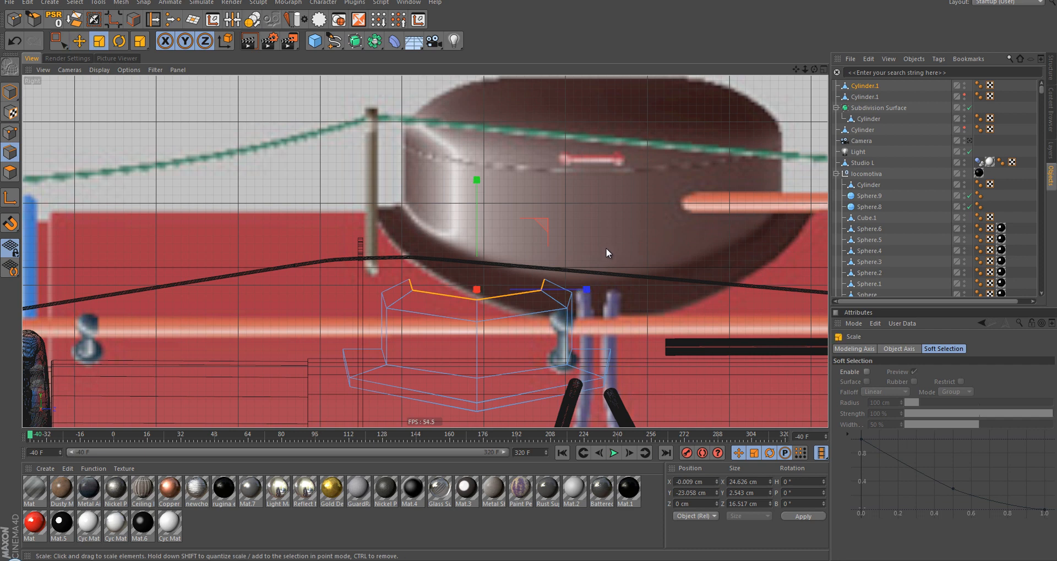
drag(653, 259, 447, 255)
key(e)
mouse_move(477, 220)
mouse_down()
mouse_move(478, 205)
mouse_move(477, 214)
mouse_up()
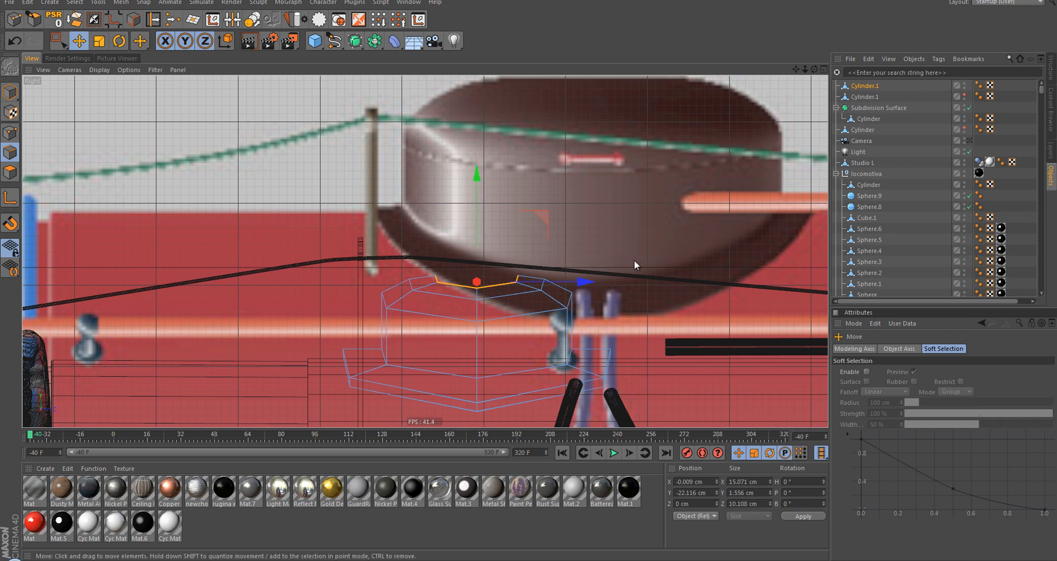
Step: Extrude the edge loop inward again to about 10.4 by 7 cm and raise it to about Y -21.6 cm
key(t)
drag(655, 263, 514, 266)
key(e)
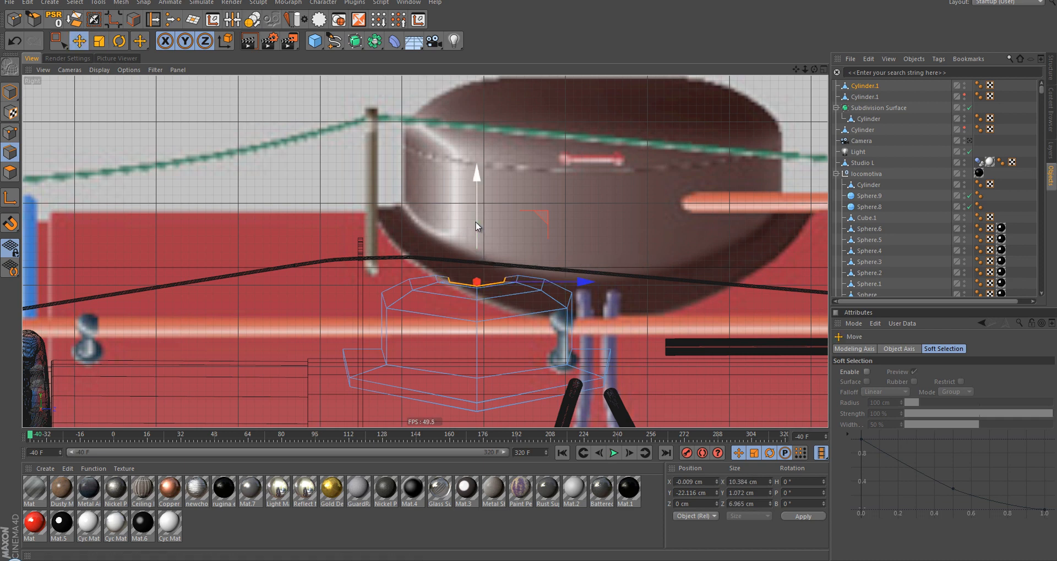
drag(477, 223, 480, 219)
Step: In the perspective view, close the remaining hole at the top of the dome with Close Polygon Hole
middle_click(470, 243)
middle_click(258, 161)
alt+drag(421, 244, 551, 314)
alt+middle_drag(394, 255, 438, 273)
scroll(438, 273, up, 5)
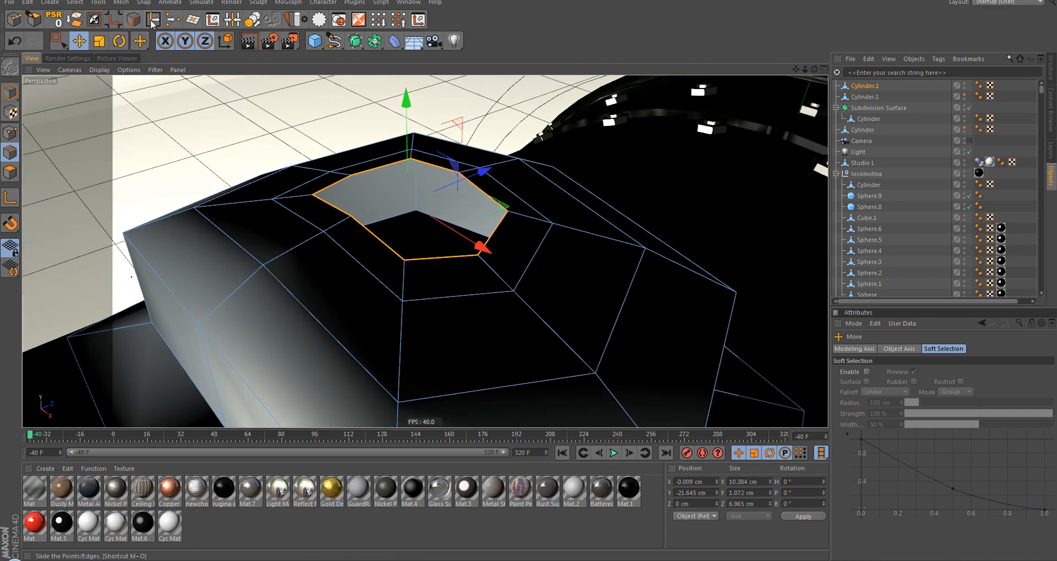
click(193, 20)
click(504, 209)
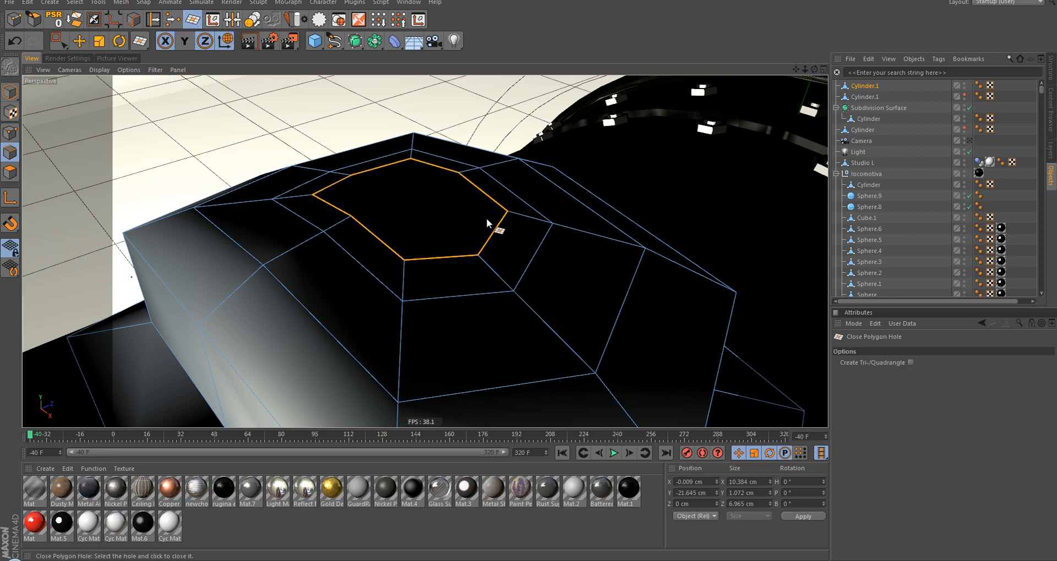
Step: Add a Subdivision Surface as the parent of the dome mesh to smooth it
click(359, 44)
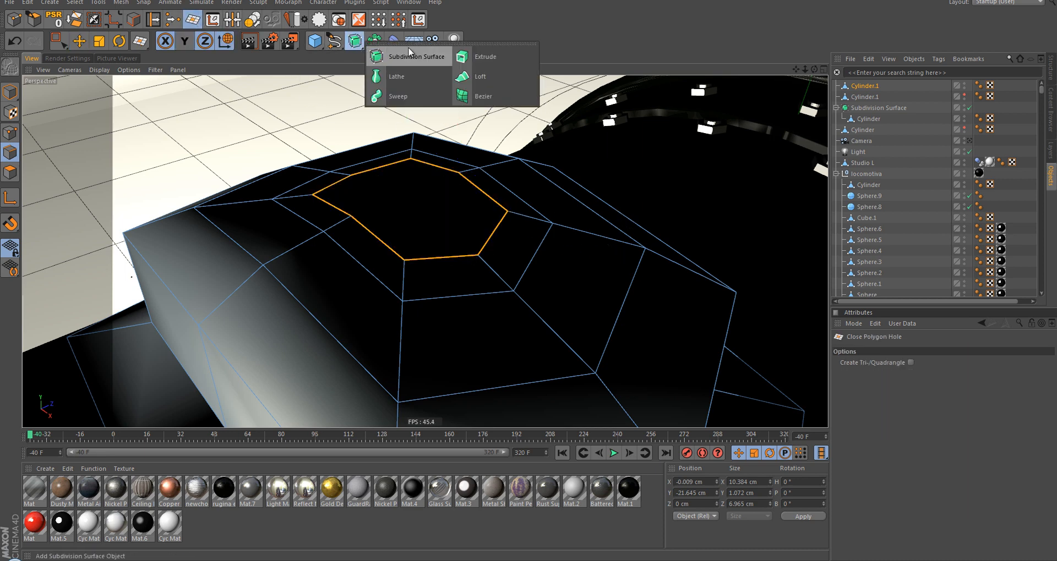
click(350, 39)
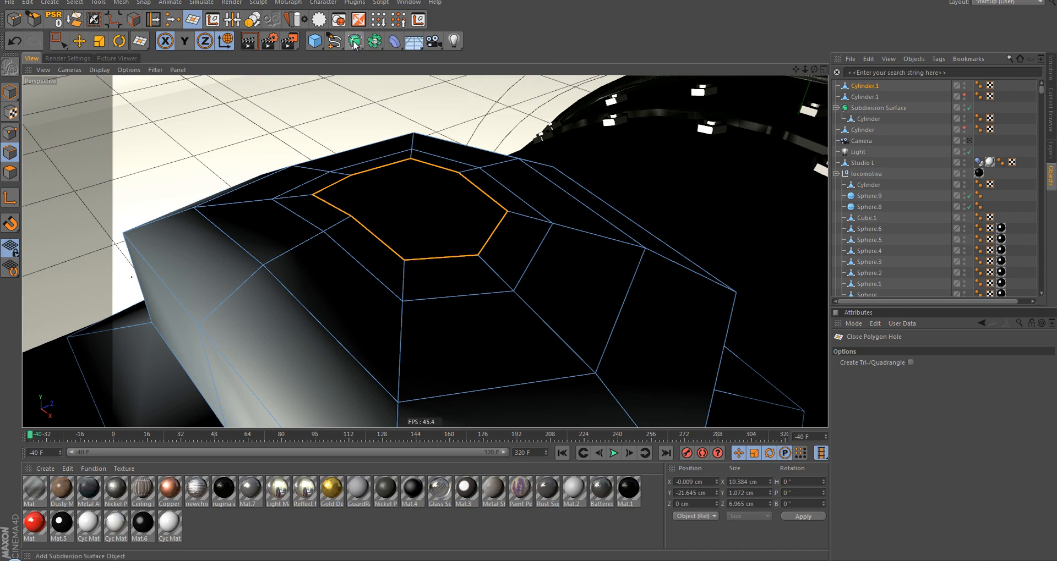
alt+click(355, 44)
alt+drag(442, 220, 401, 268)
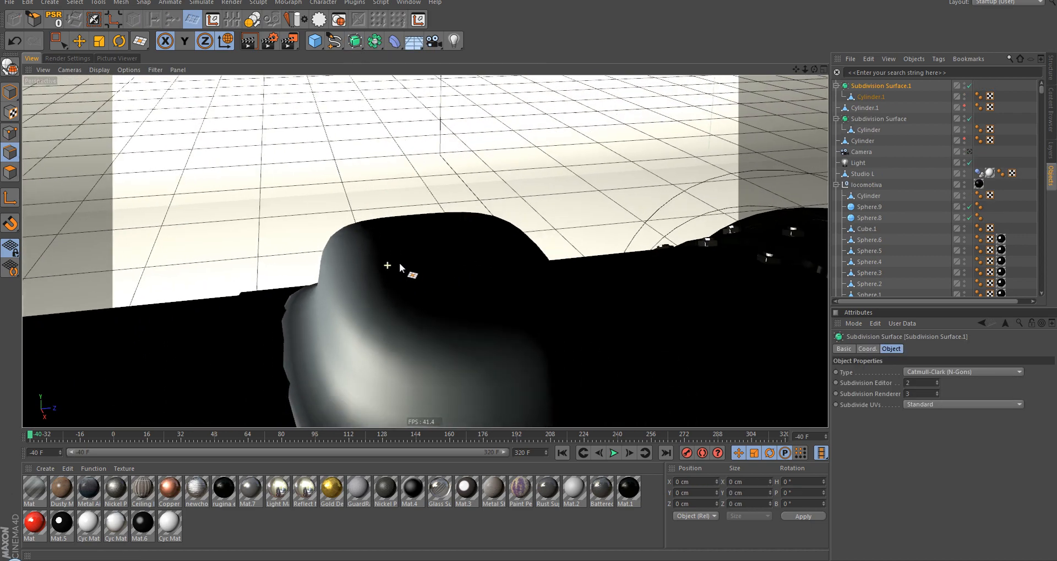
scroll(503, 213, down, 8)
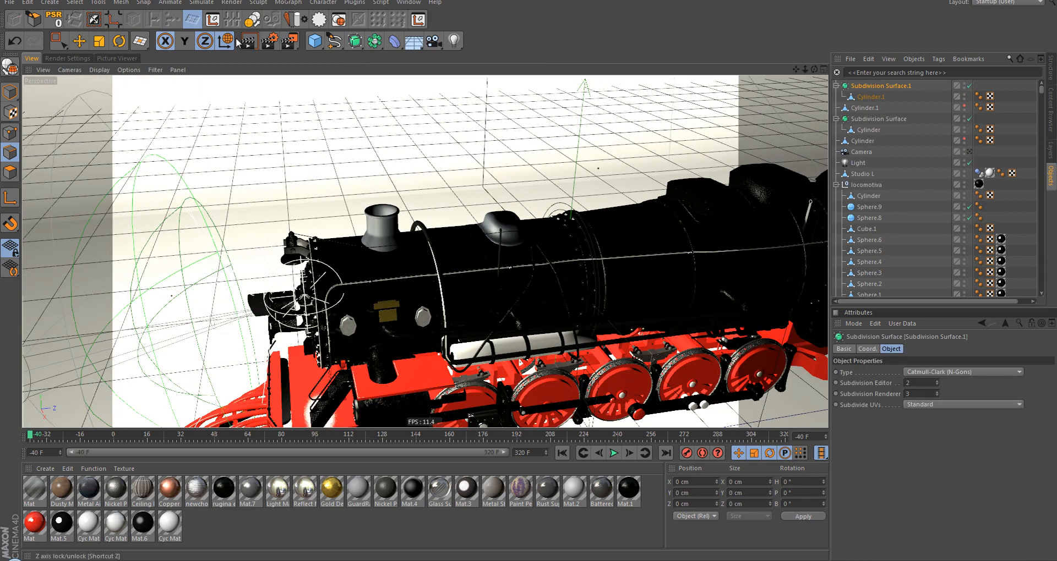
Step: Add an Omni light at the dome's axis and move the dome's Subdivision Surface out of its hierarchy
alt+click(458, 41)
alt+middle_drag(589, 213, 567, 228)
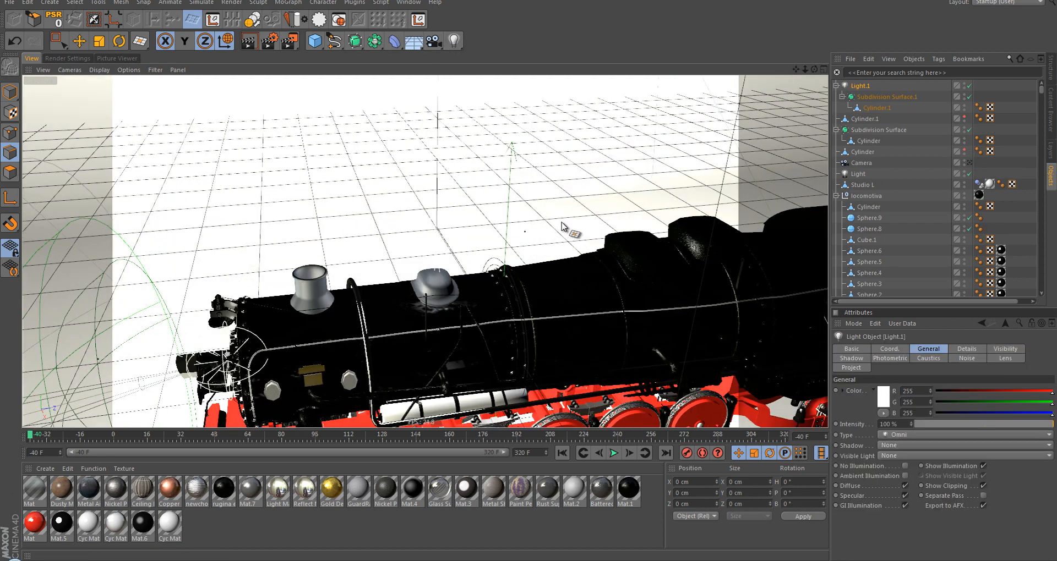
scroll(567, 228, up, 4)
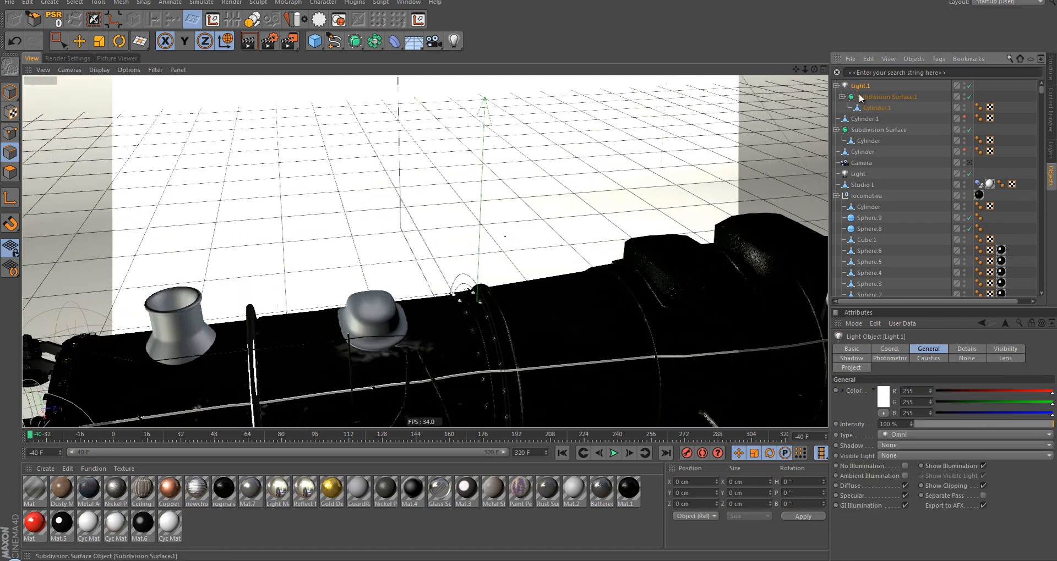
drag(858, 113, 857, 114)
click(858, 86)
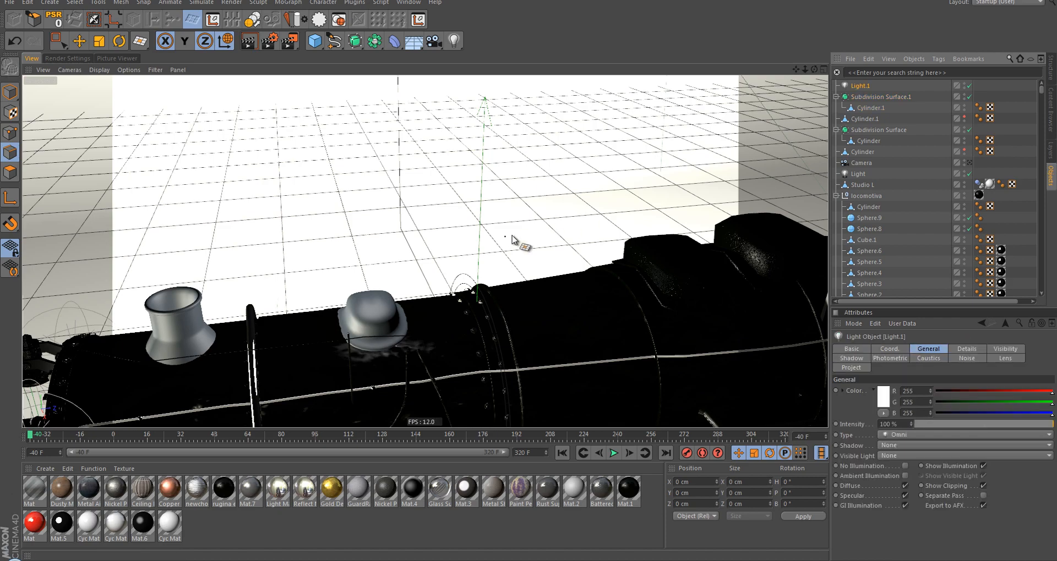
Step: With the Knife in Line mode, cut the polygon capping the top of the dome mesh across its opposite corners
scroll(510, 241, down, 5)
key(e)
scroll(429, 335, up, 6)
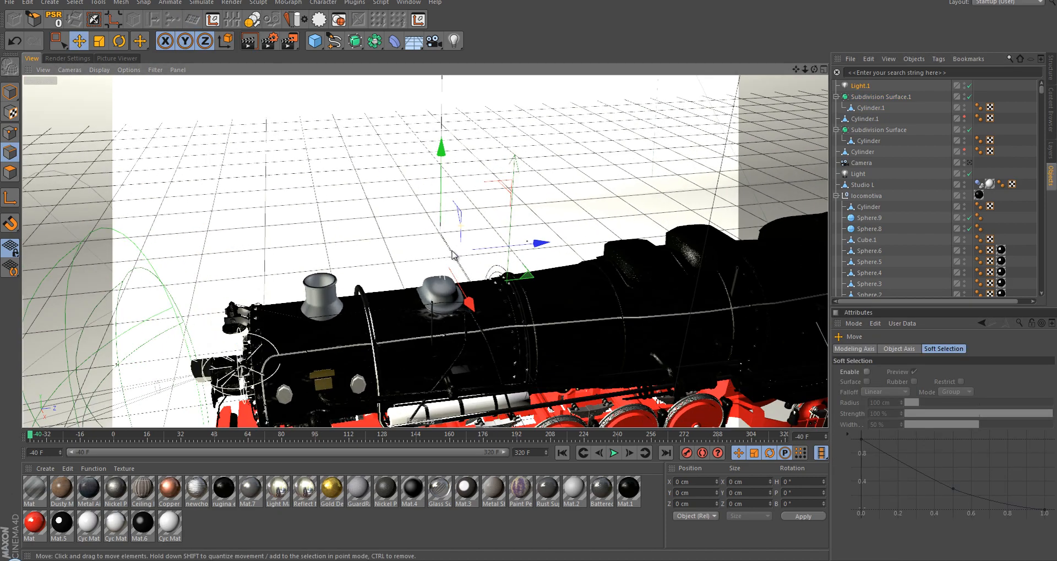
scroll(428, 334, up, 6)
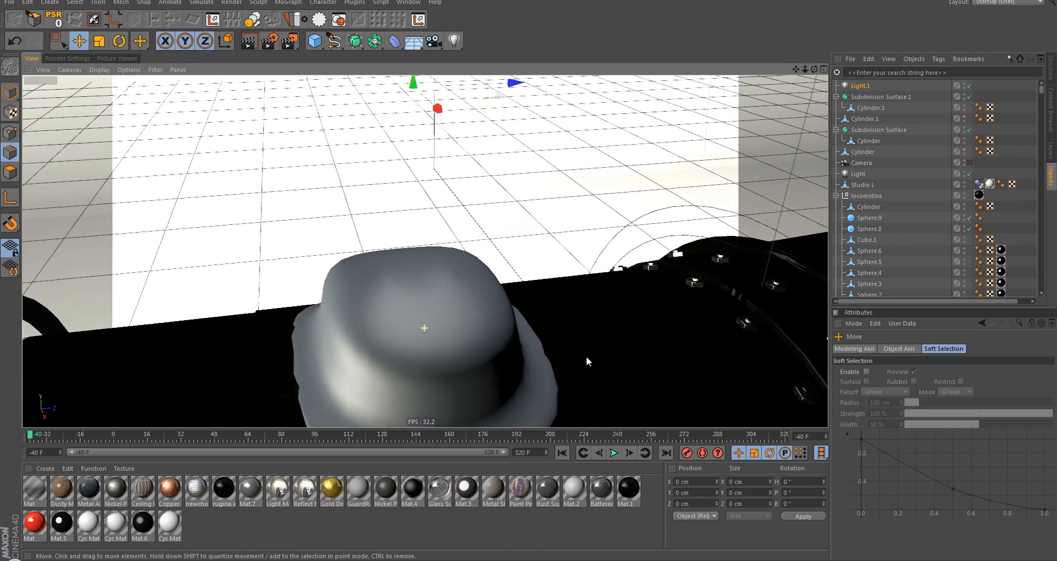
scroll(453, 351, down, 3)
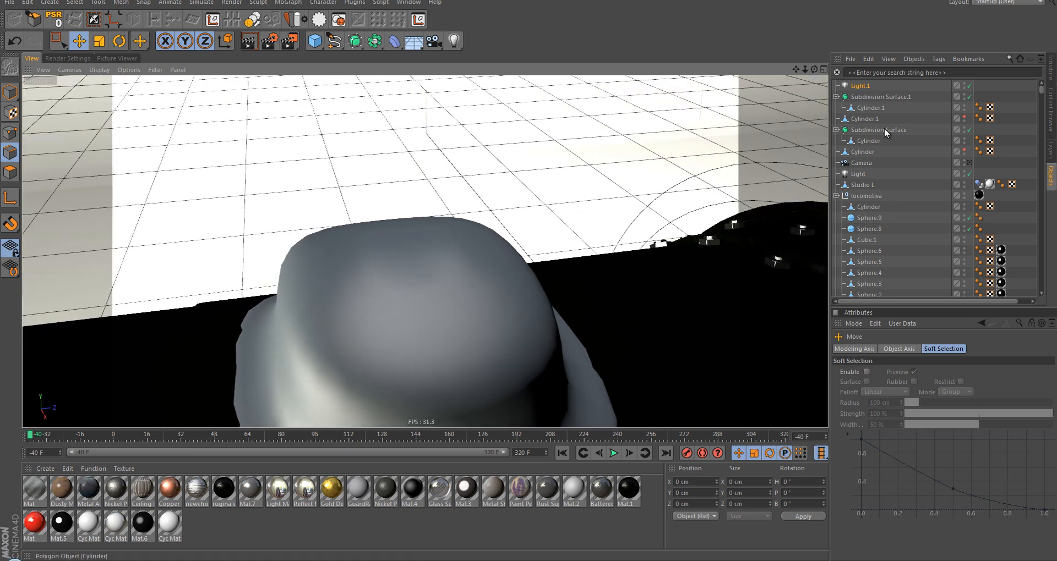
click(872, 109)
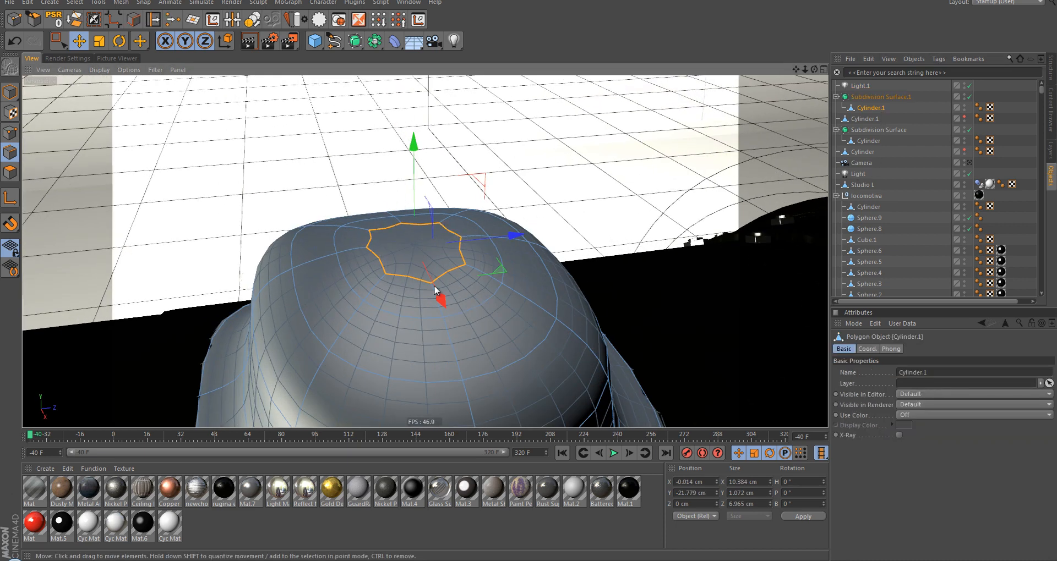
scroll(414, 269, up, 2)
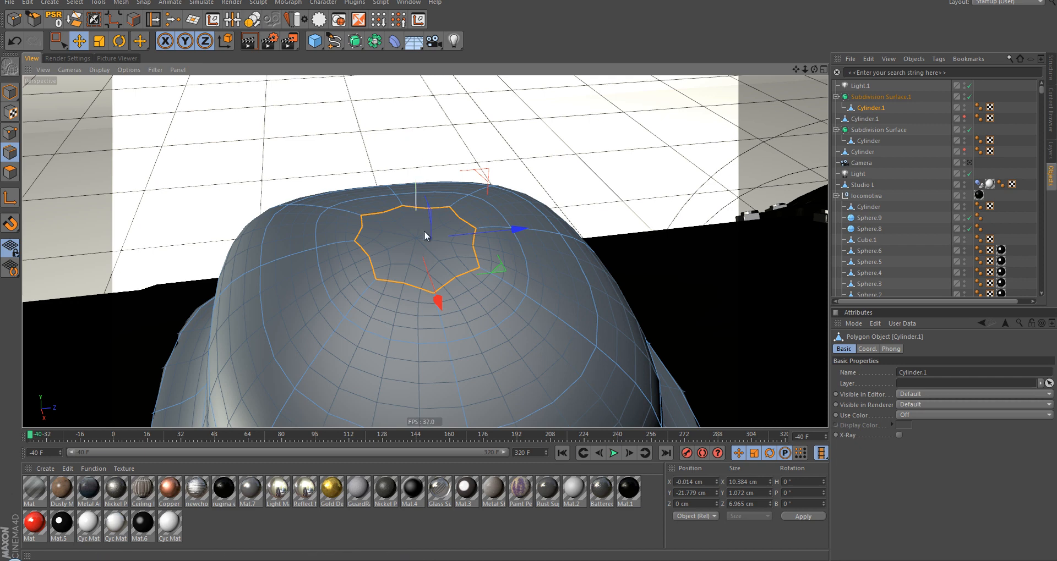
right_click(437, 307)
click(457, 434)
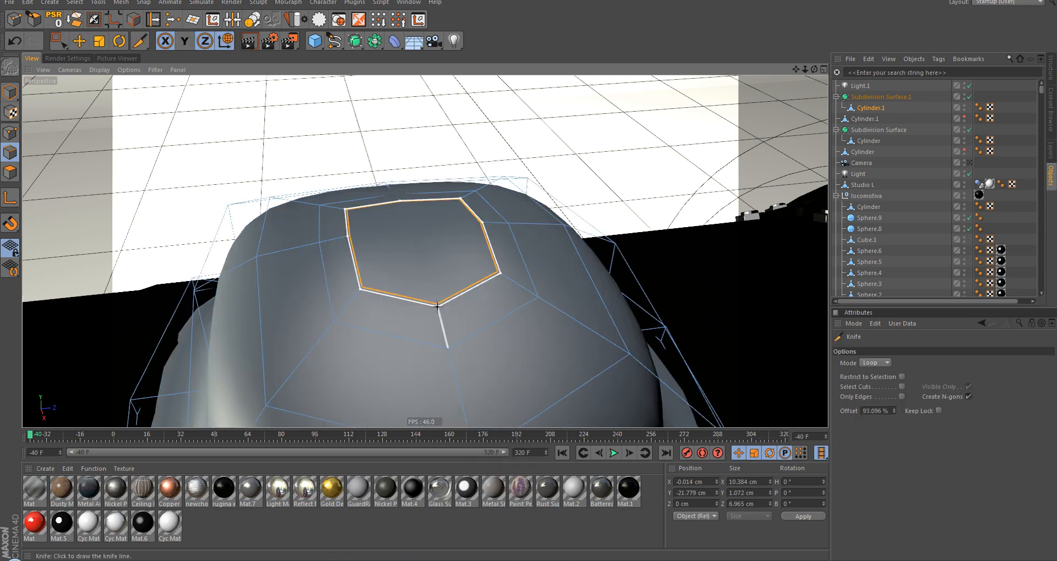
alt+drag(436, 280, 479, 294)
scroll(398, 252, up, 2)
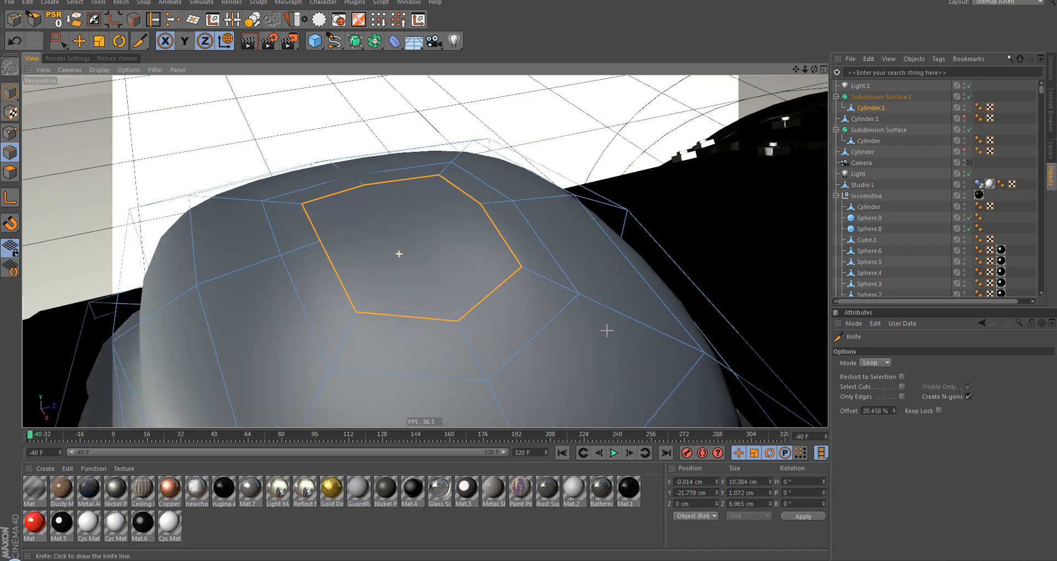
click(878, 364)
click(870, 375)
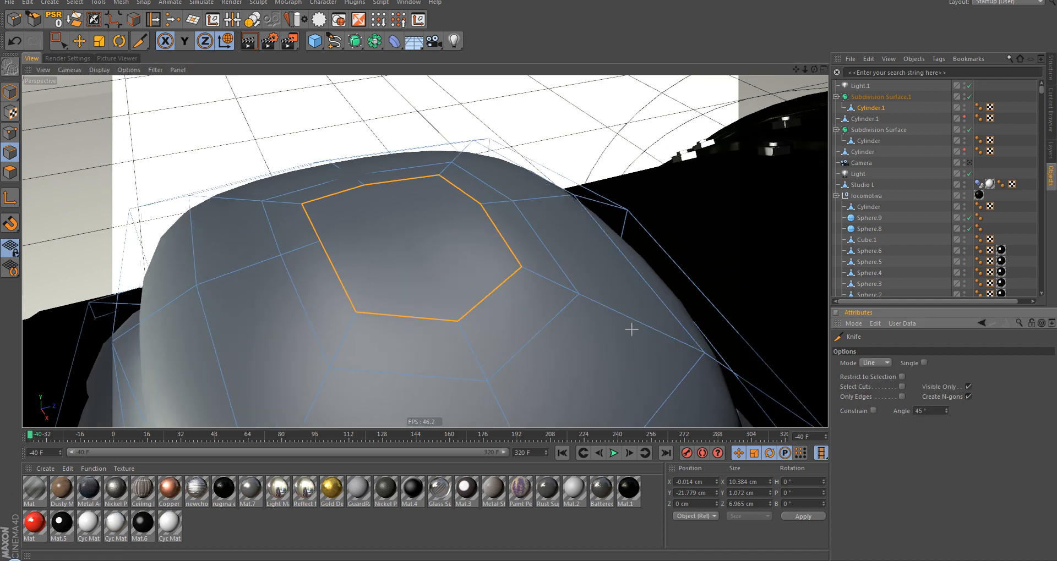
click(458, 321)
click(364, 186)
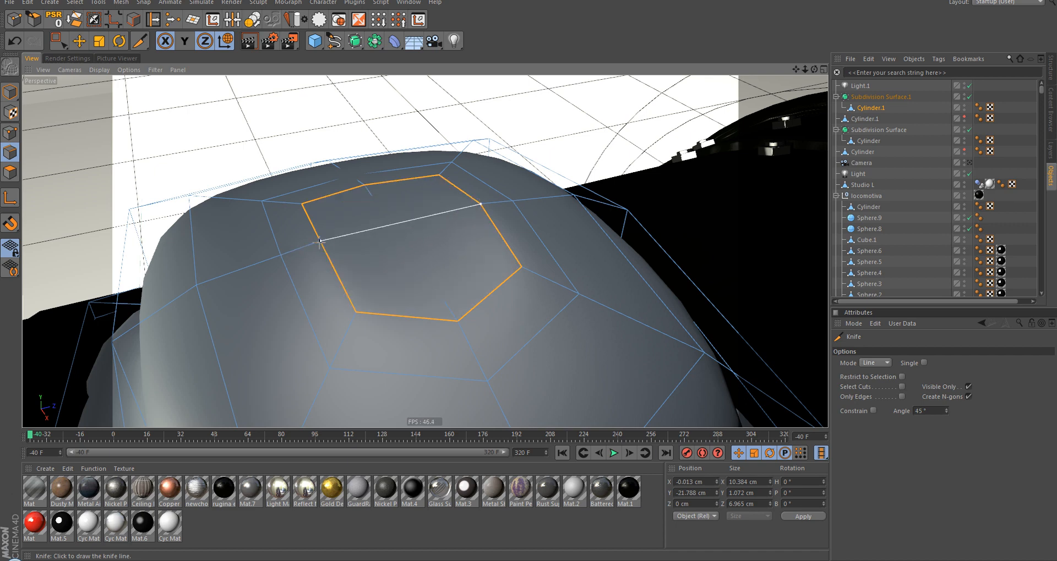
Step: Examine the cut cap and the overall shape of the smoothed dome from several angles
mouse_move(414, 272)
alt+mouse_down()
mouse_move(436, 272)
mouse_move(419, 272)
mouse_move(424, 250)
mouse_move(488, 200)
mouse_move(523, 196)
alt+mouse_up()
scroll(447, 295, down, 3)
alt+drag(425, 250, 550, 269)
alt+right_drag(549, 270, 523, 297)
mouse_move(521, 297)
alt+mouse_down()
mouse_move(548, 284)
mouse_move(528, 267)
mouse_move(550, 232)
mouse_move(484, 297)
mouse_move(441, 305)
mouse_move(511, 295)
mouse_move(495, 288)
mouse_move(514, 342)
mouse_move(547, 328)
mouse_move(434, 280)
alt+mouse_up()
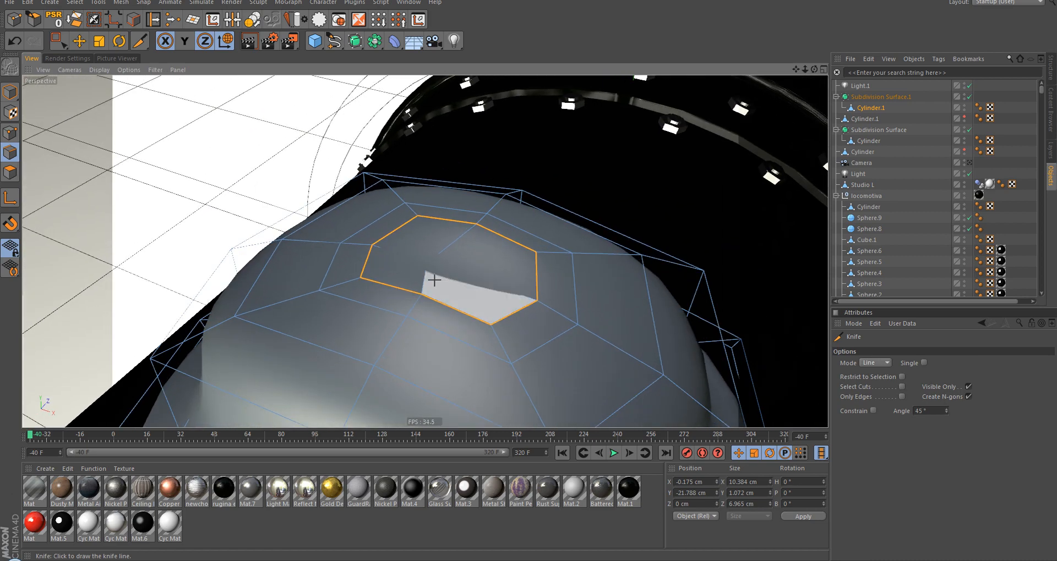
alt+drag(435, 280, 405, 264)
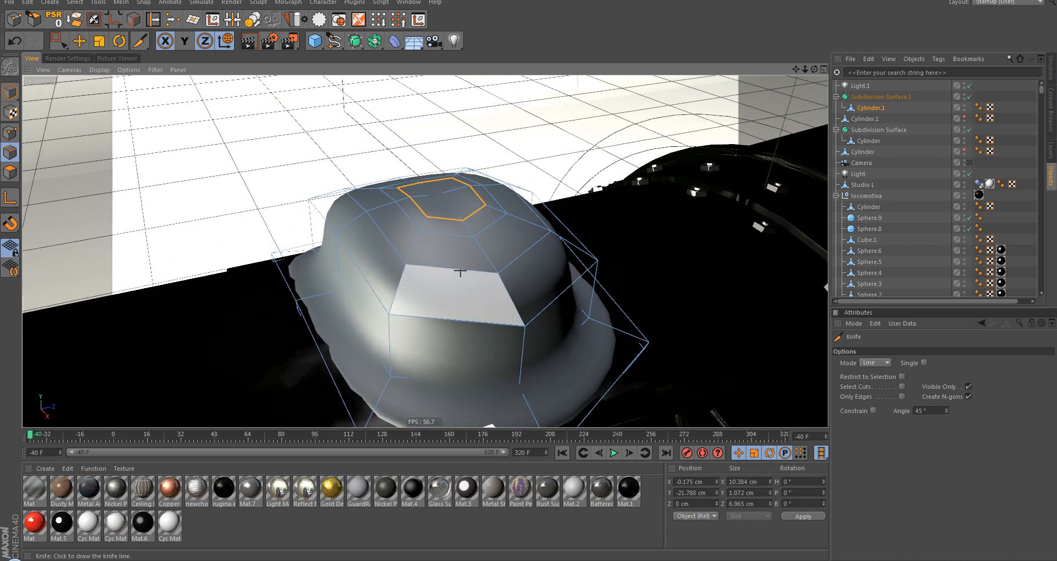
alt+drag(405, 264, 459, 207)
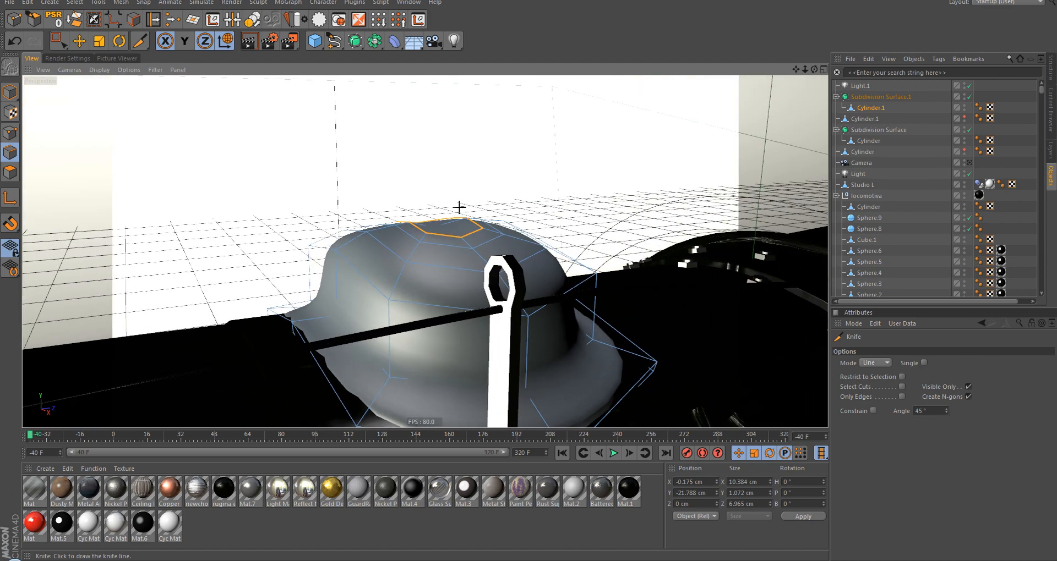
alt+drag(456, 245, 457, 267)
Step: In point mode, raise the point at the centre of the dome's cap
scroll(448, 266, up, 3)
scroll(458, 266, up, 2)
click(10, 133)
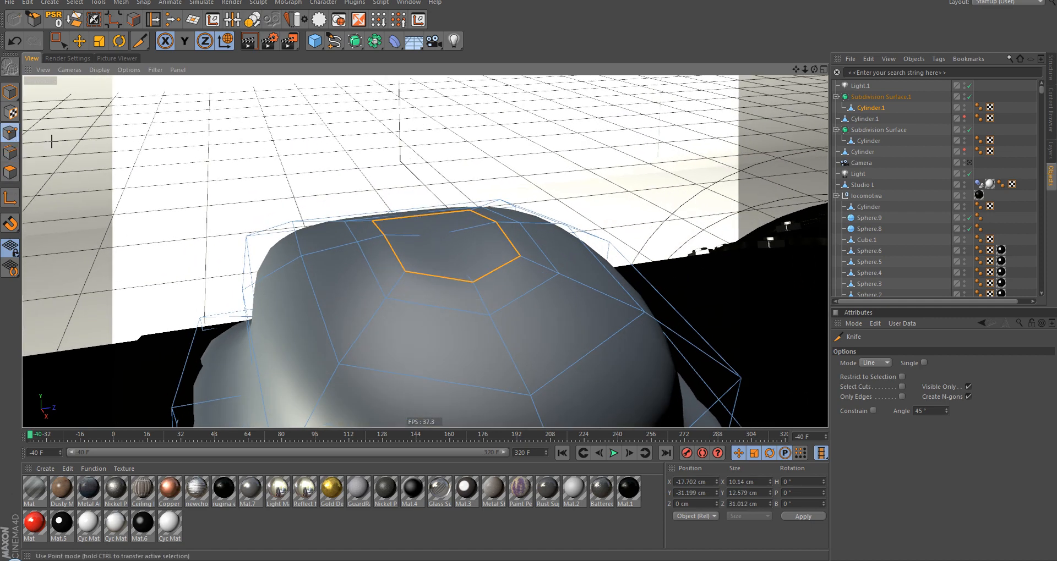
key(space)
click(441, 236)
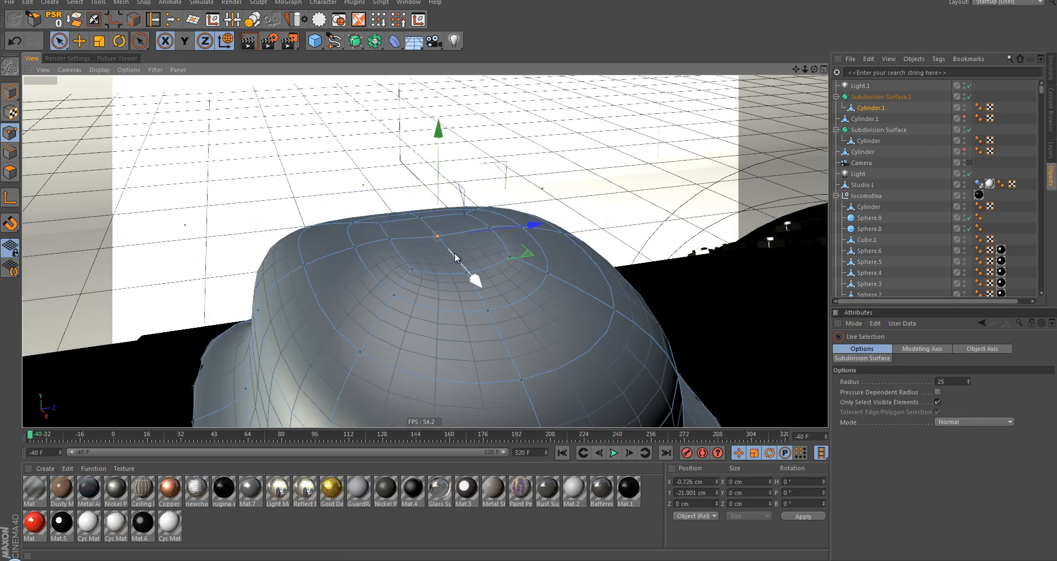
alt+drag(472, 281, 457, 228)
drag(440, 140, 441, 114)
Step: Select two opposite points on the rim of the dome's cap and raise them to about Y -21.5 cm
alt+drag(444, 259, 474, 275)
click(472, 269)
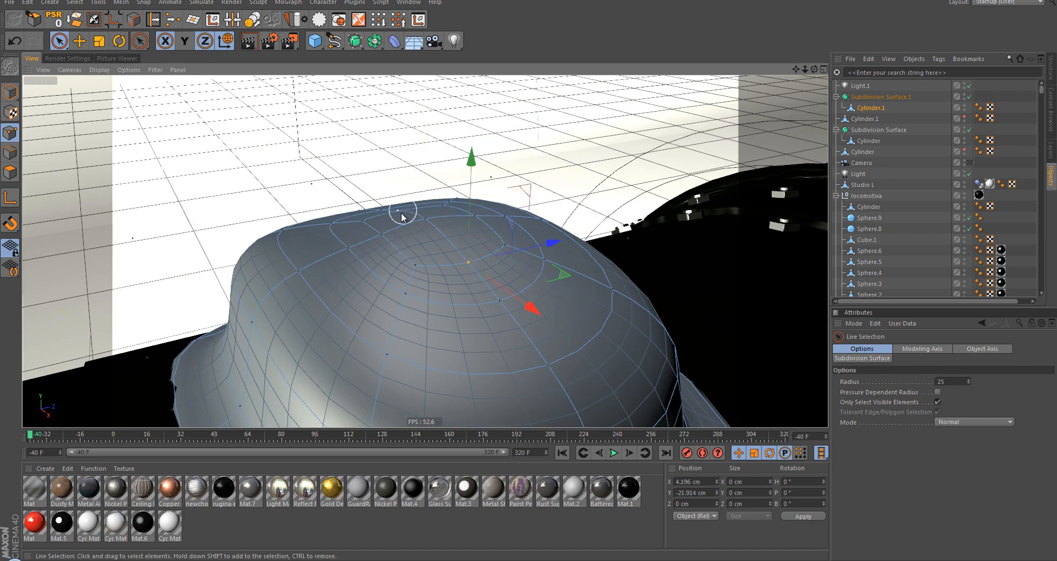
shift+click(402, 215)
drag(431, 190, 432, 177)
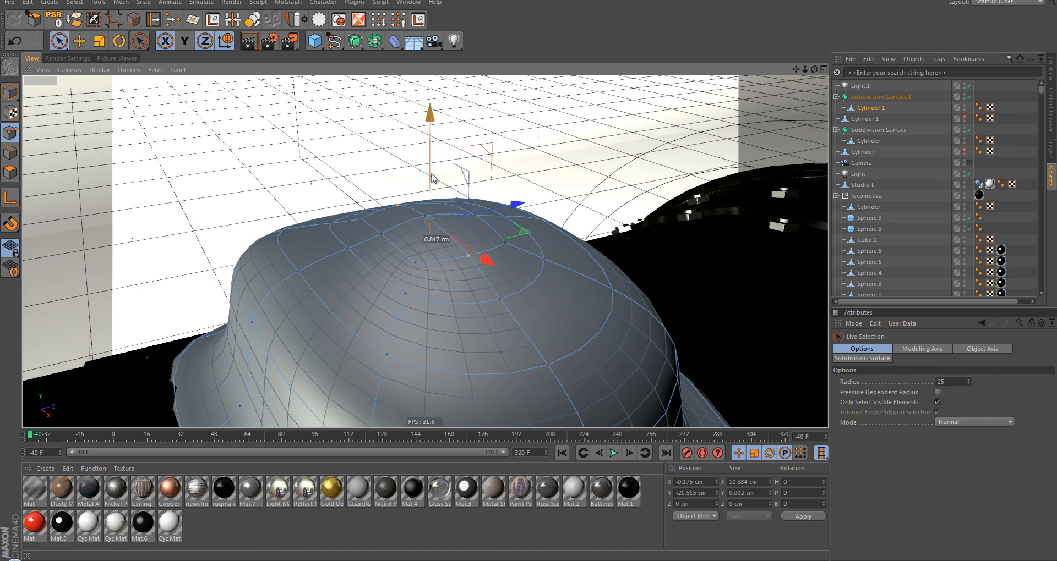
Step: Examine the dome in side view and compare it with the chimney, boiler and cab along the locomotive
alt+drag(392, 238, 345, 177)
alt+right_drag(438, 294, 346, 353)
alt+middle_drag(342, 302, 216, 285)
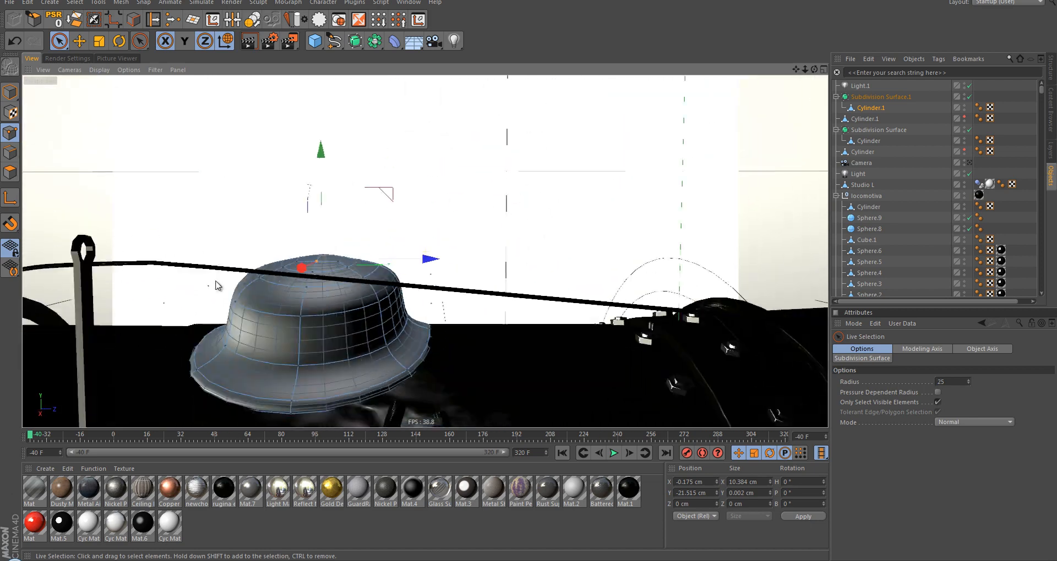
alt+right_drag(215, 282, 345, 314)
alt+middle_drag(342, 313, 396, 294)
alt+middle_drag(237, 264, 358, 253)
alt+right_drag(328, 257, 317, 320)
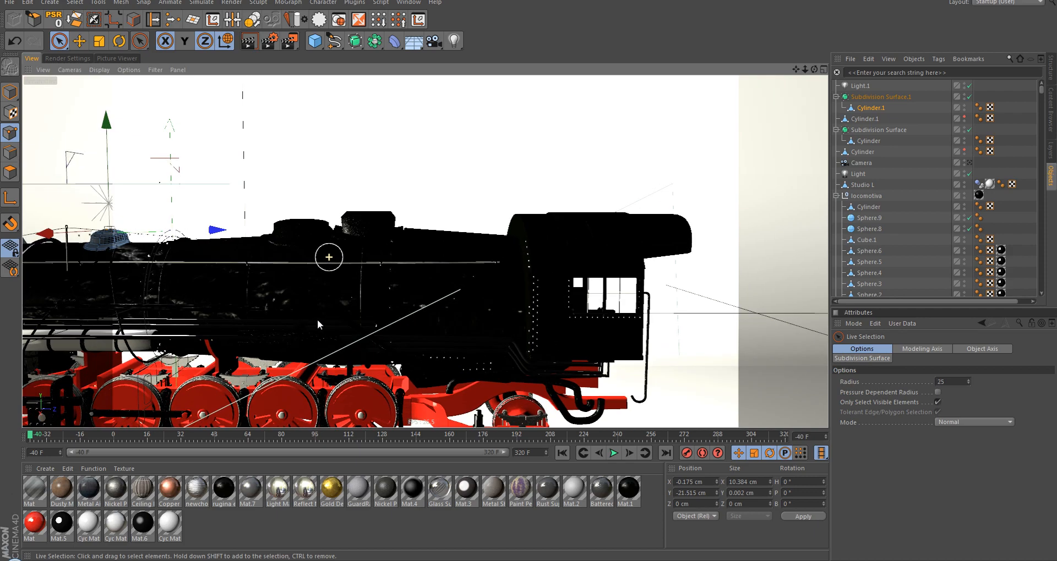
alt+drag(317, 321, 424, 323)
alt+middle_drag(242, 280, 474, 271)
alt+right_drag(331, 283, 301, 290)
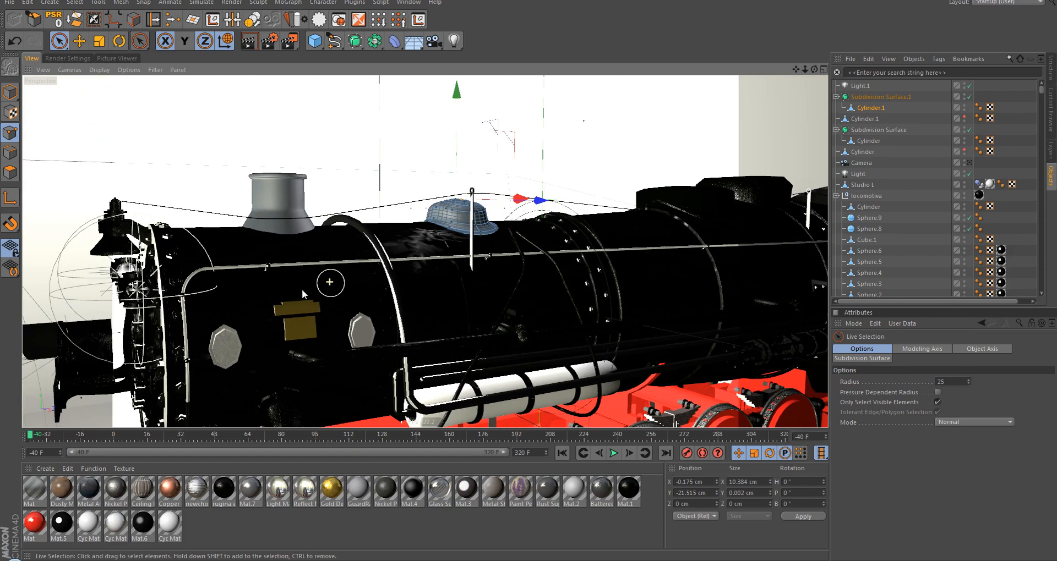
alt+middle_drag(265, 295, 339, 265)
alt+right_drag(314, 266, 305, 191)
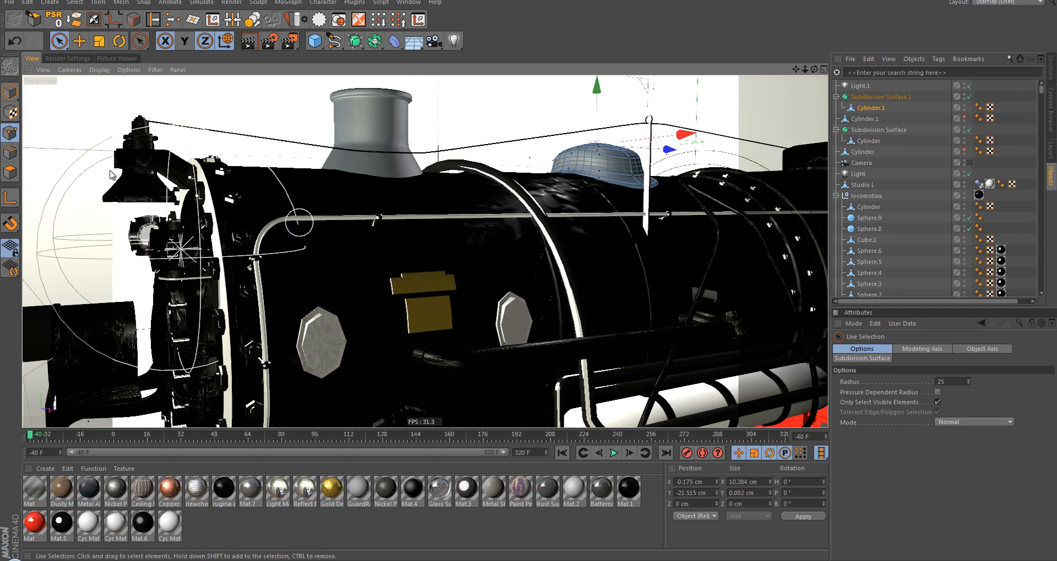
Step: In model mode, select the handrail sweep and the boiler lathe and examine them from the front and side
click(10, 92)
middle_click(292, 225)
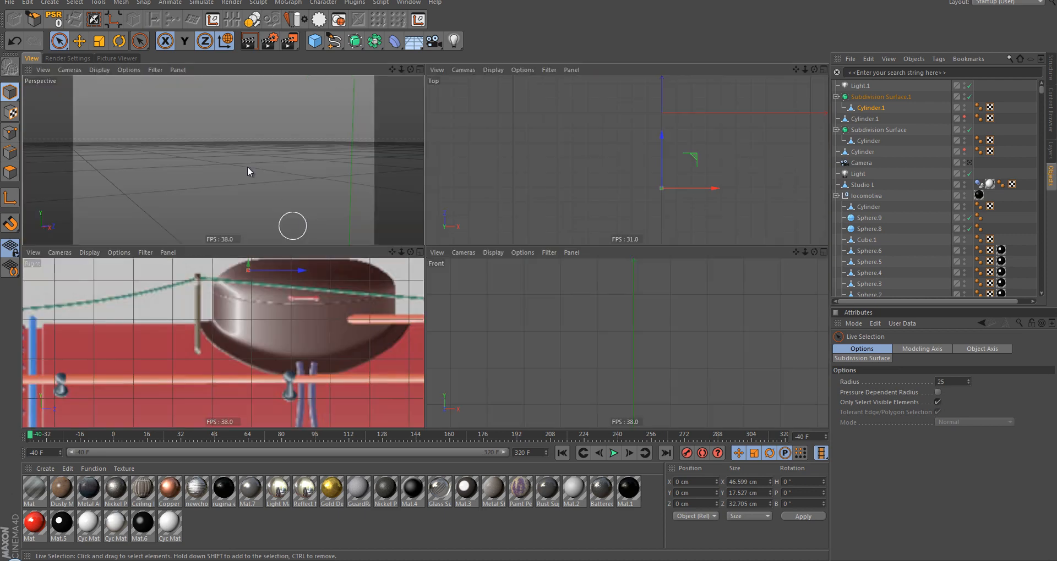
middle_click(248, 168)
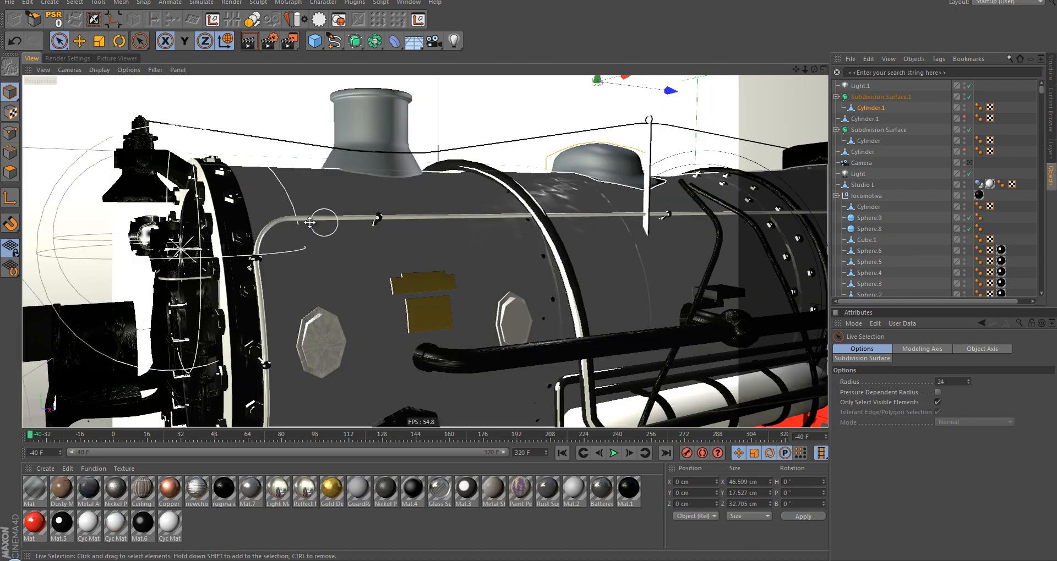
click(322, 217)
alt+drag(572, 275, 390, 283)
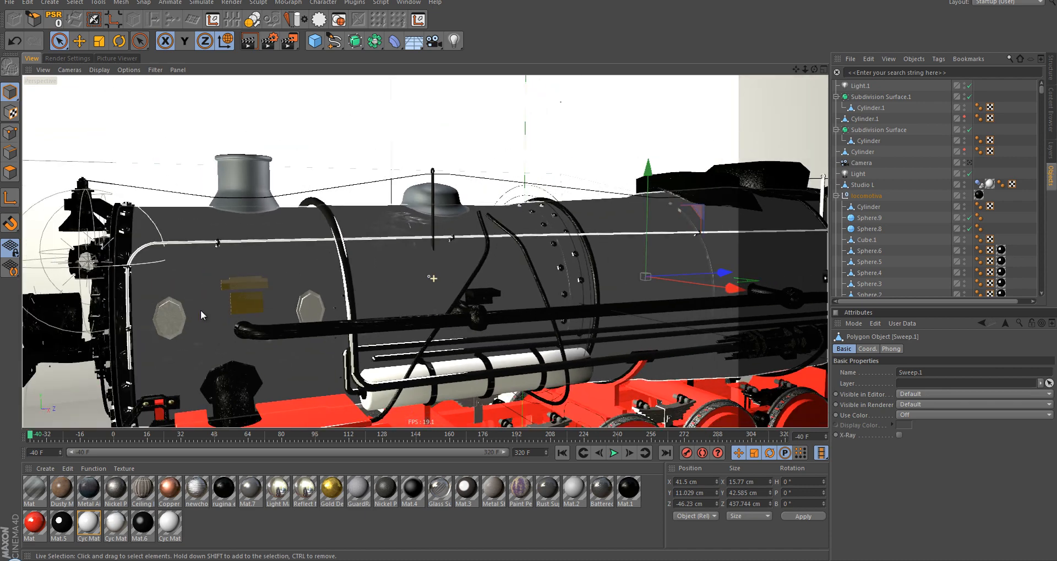
alt+drag(201, 309, 183, 372)
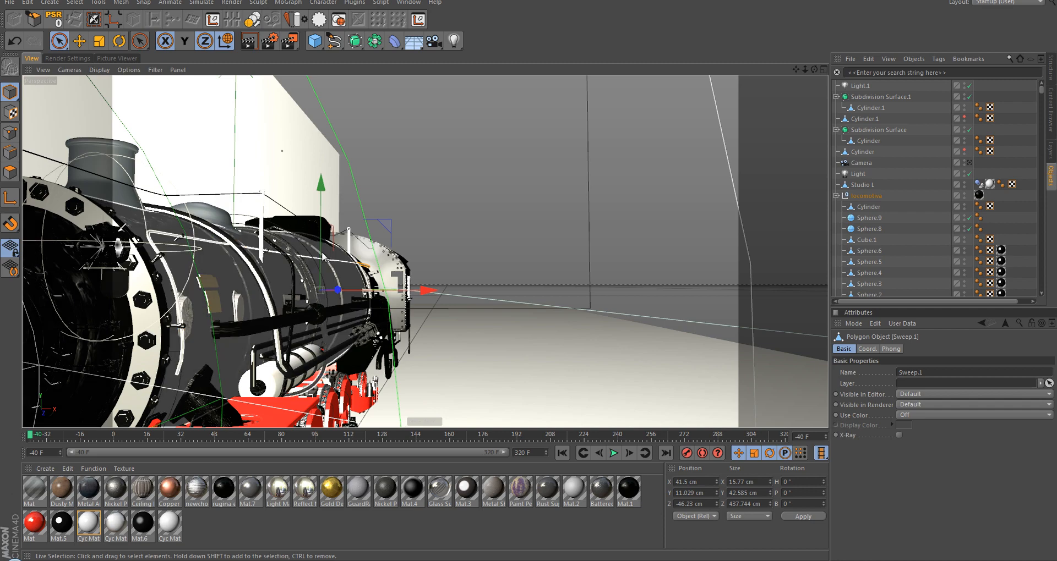
click(345, 273)
mouse_move(346, 273)
alt+mouse_down()
mouse_move(385, 268)
mouse_move(346, 273)
alt+mouse_up()
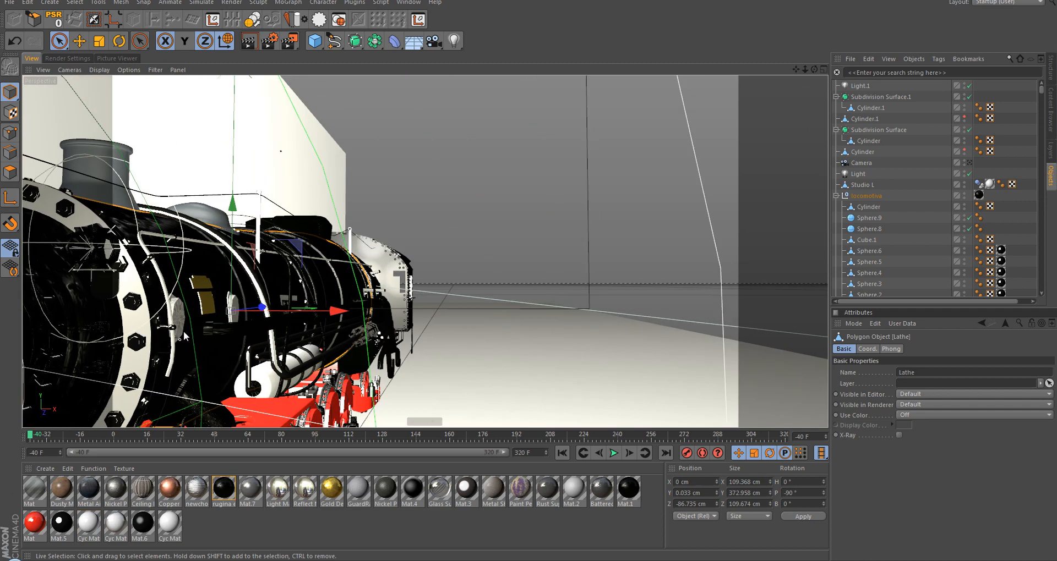
alt+drag(184, 331, 236, 271)
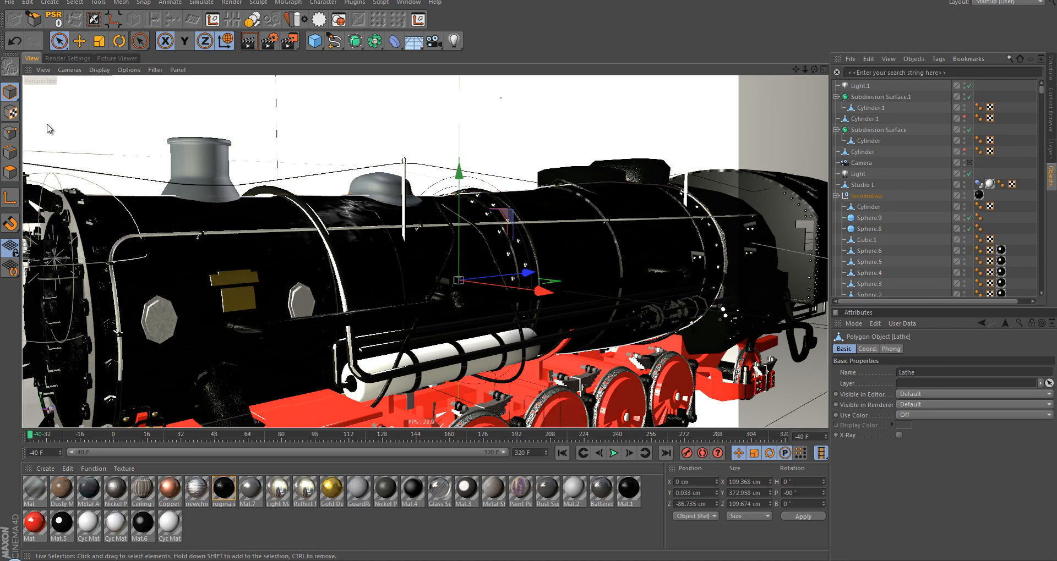
Step: In the right view, compare the handrail's wireframe with the blueprint around the front of the boiler
middle_click(252, 226)
middle_click(326, 342)
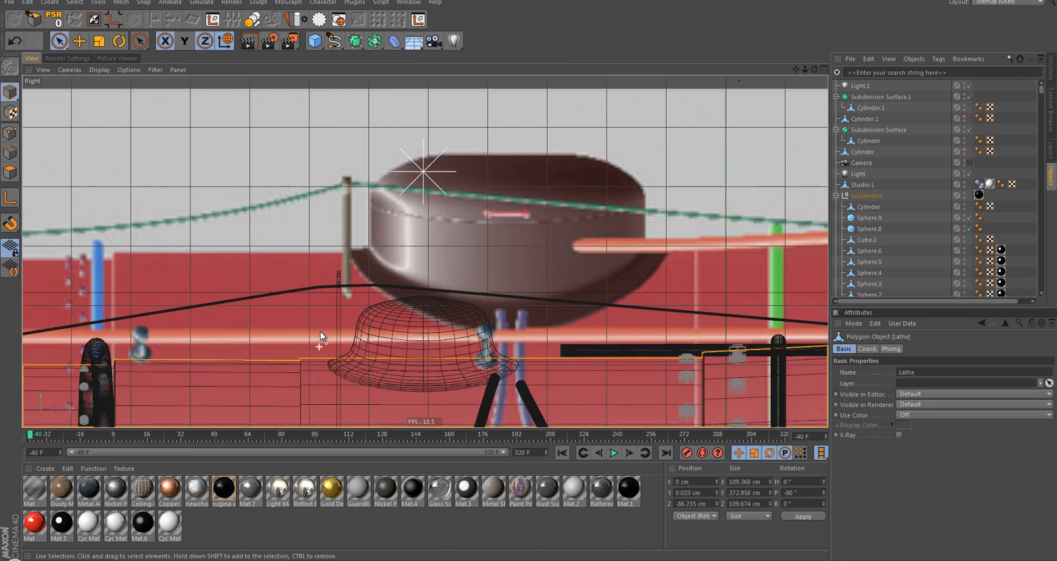
scroll(320, 331, down, 4)
scroll(217, 375, up, 1)
scroll(379, 279, down, 1)
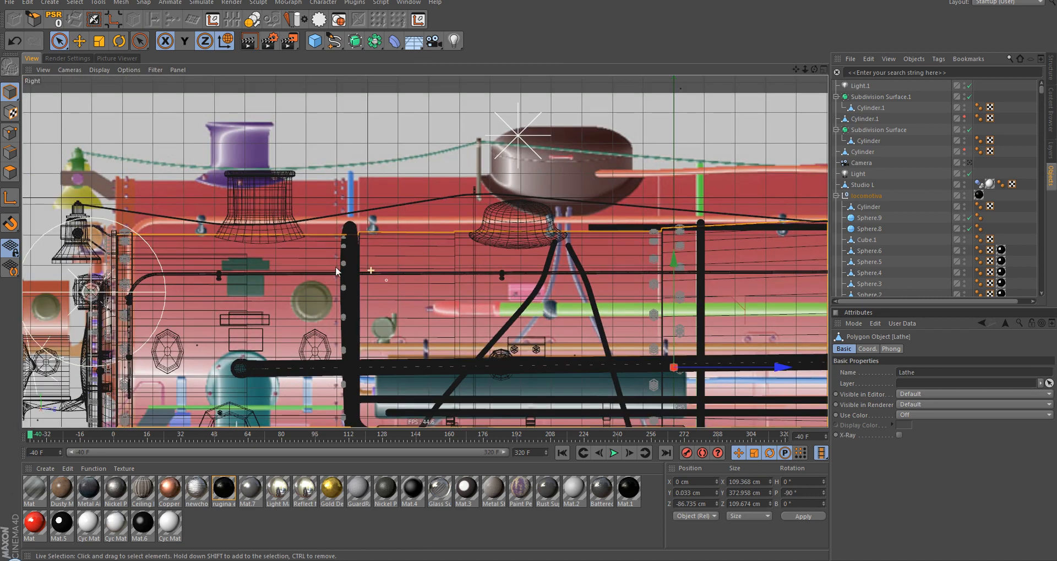
alt+middle_drag(122, 320, 255, 254)
scroll(255, 255, up, 1)
scroll(275, 255, up, 1)
alt+middle_drag(267, 310, 315, 308)
scroll(276, 261, up, 1)
scroll(316, 308, up, 2)
alt+middle_drag(287, 256, 282, 338)
scroll(282, 338, down, 1)
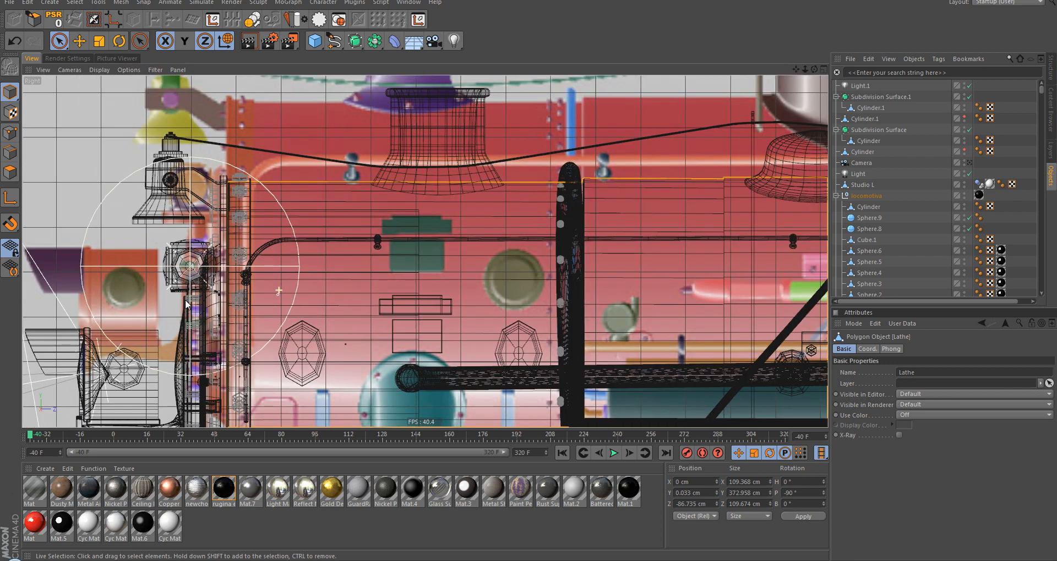
Step: Start a Cubic spline up the front of the blueprint's orange handrail, with points at about Y 184 and 219 cm, Z -177 cm
click(334, 40)
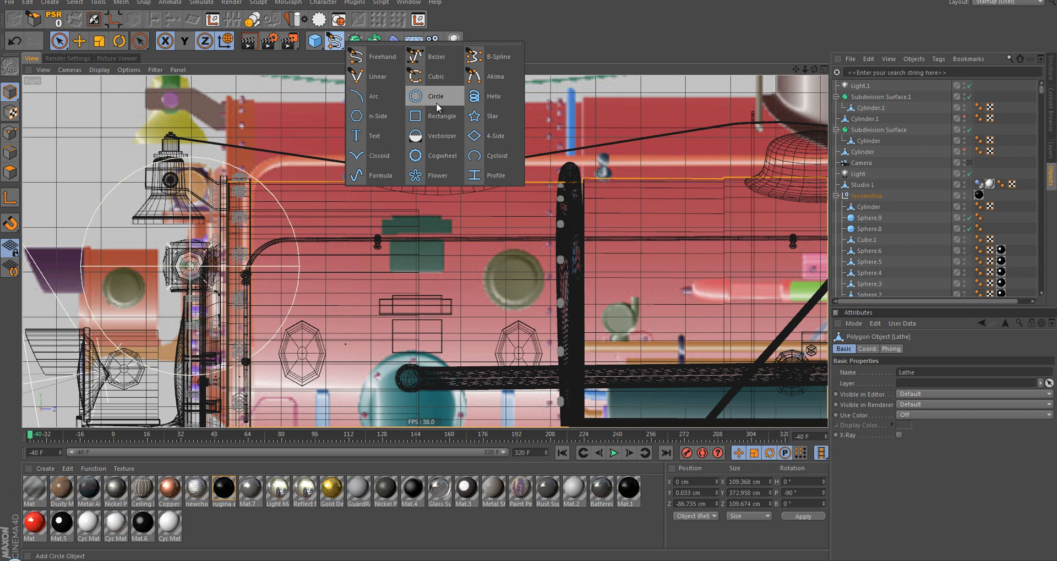
click(438, 83)
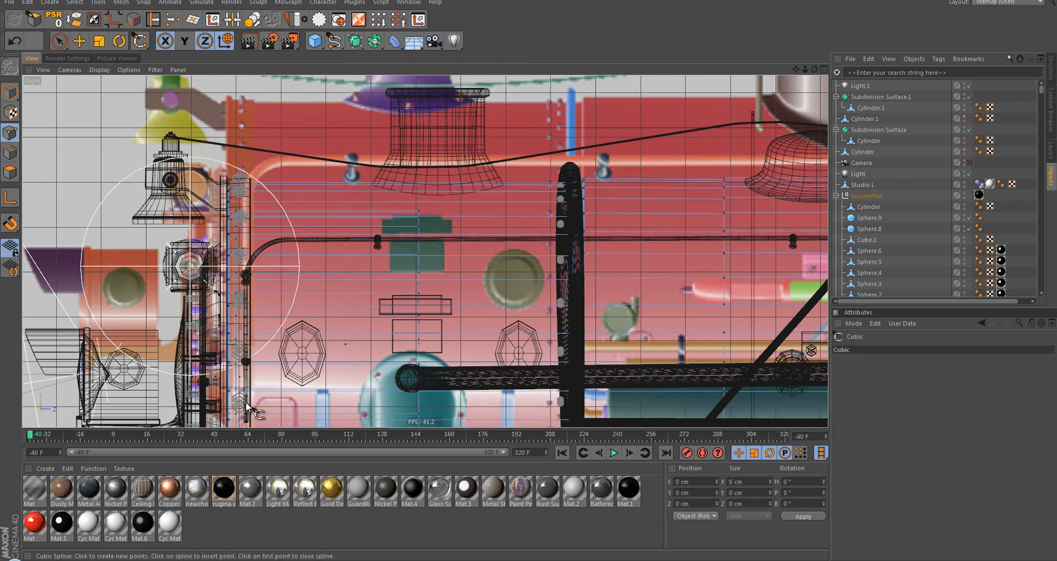
alt+middle_drag(262, 366, 324, 330)
scroll(323, 331, up, 1)
click(317, 303)
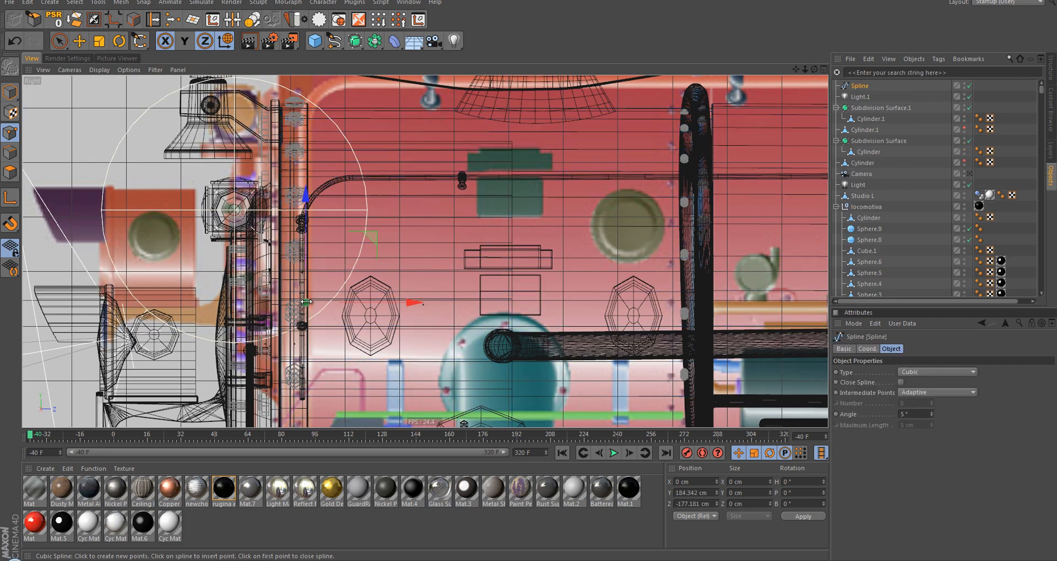
alt+middle_drag(327, 219, 329, 371)
scroll(303, 267, up, 2)
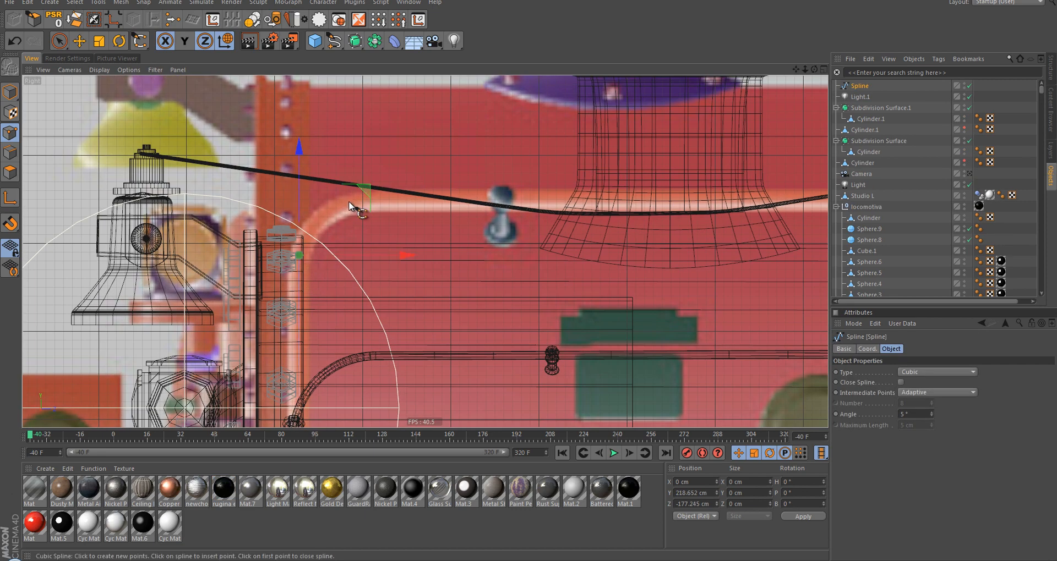
Step: Add spline points around the handrail's front bend, up to about Y 225 cm, Z -164 cm
drag(349, 202, 418, 199)
key(ctrl+z)
click(327, 220)
Step: Extend the spline along the boiler to the handrail's rear end at about Y 227 cm, Z 258 cm
scroll(413, 209, down, 2)
alt+middle_drag(815, 252, 381, 247)
alt+middle_drag(772, 257, 208, 243)
alt+middle_drag(649, 255, 317, 250)
scroll(703, 263, down, 3)
alt+middle_drag(814, 263, 407, 266)
alt+middle_drag(573, 280, 248, 265)
alt+middle_drag(788, 288, 394, 277)
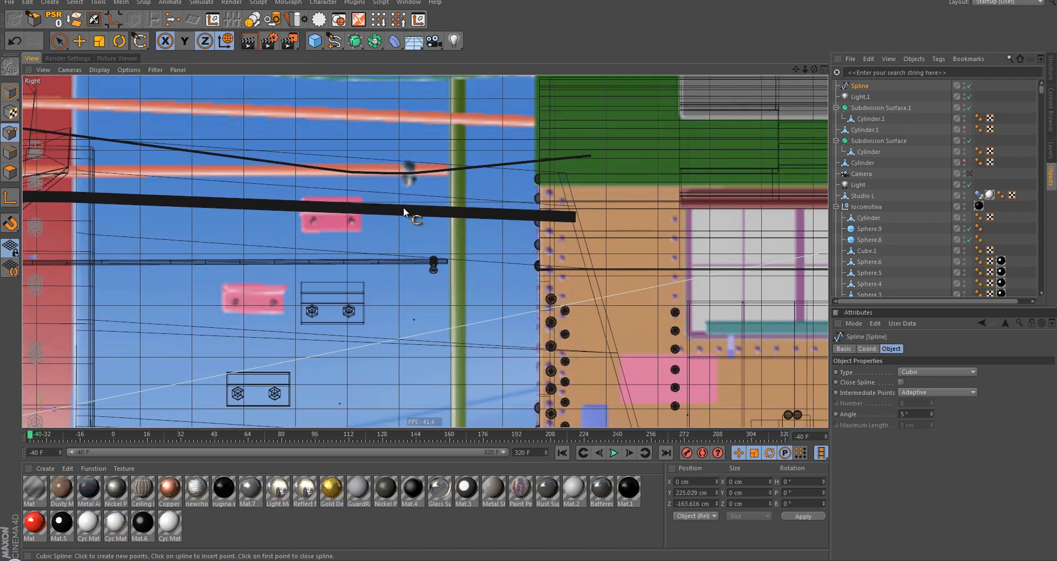
click(444, 174)
scroll(380, 278, down, 4)
alt+middle_drag(183, 300, 815, 281)
alt+middle_drag(153, 300, 361, 258)
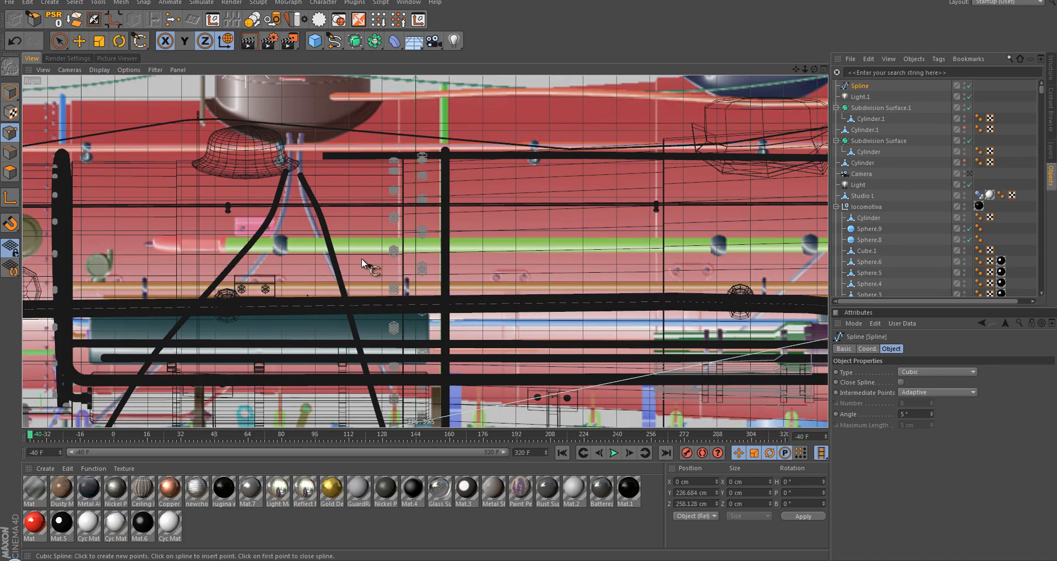
Step: Set the spline point at the upper end of the handrail's front vertical, about Y 219 cm, to hard interpolation
scroll(490, 243, down, 5)
scroll(433, 213, up, 8)
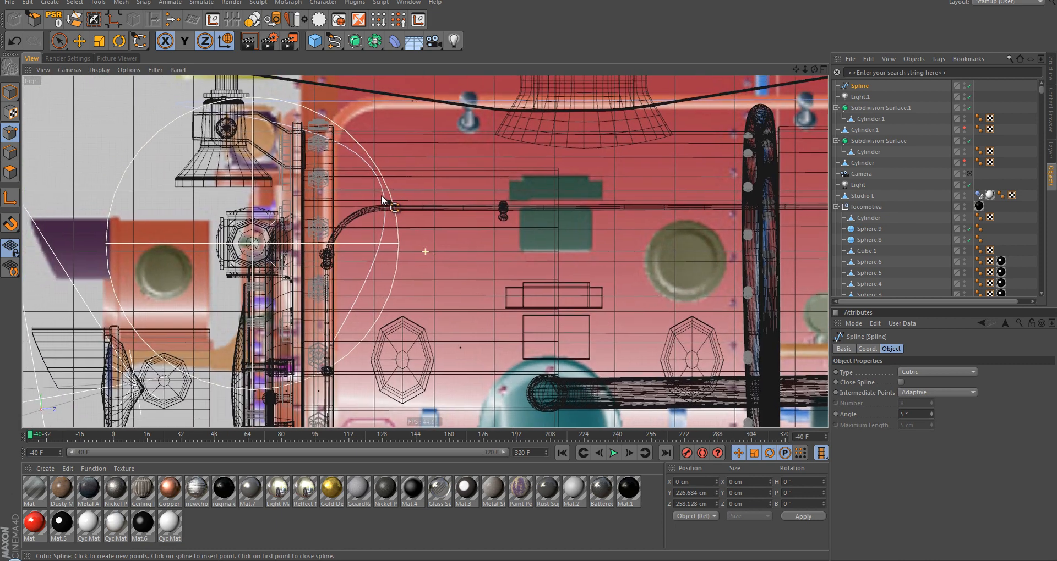
alt+middle_drag(382, 199, 407, 213)
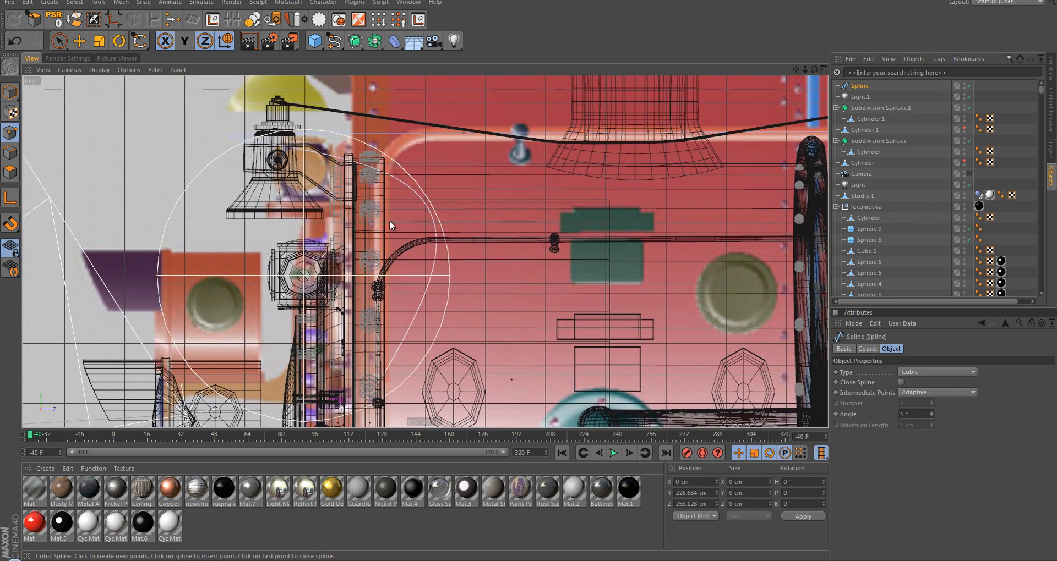
key(space)
click(381, 171)
right_click(380, 170)
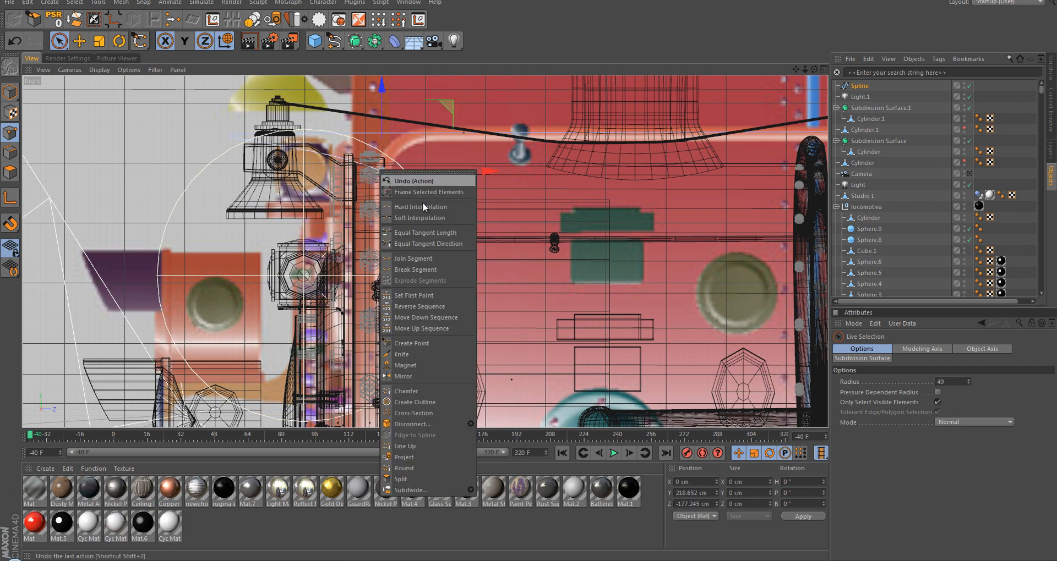
click(431, 217)
right_click(387, 178)
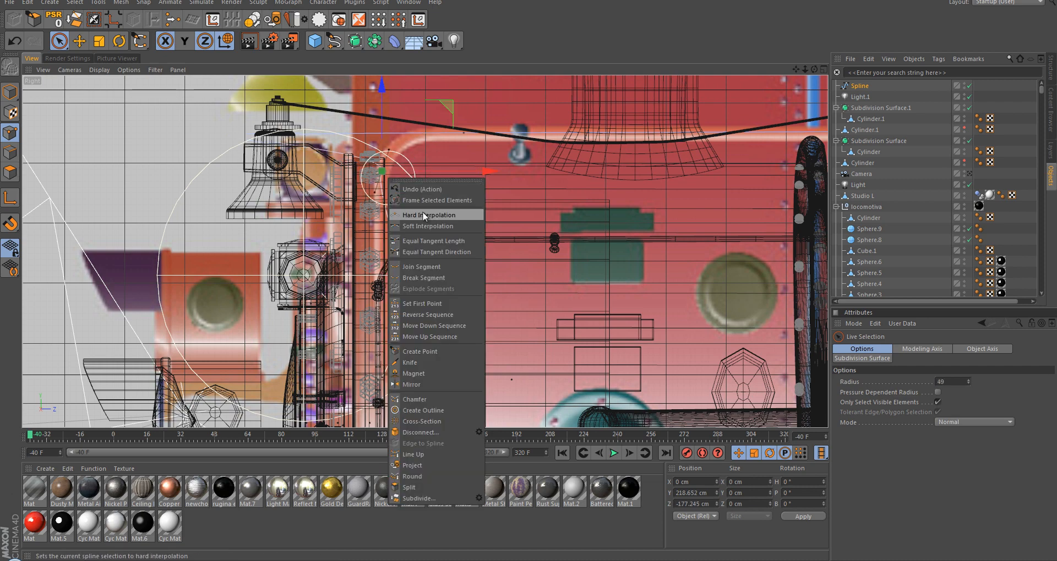
click(421, 212)
Step: Set the spline's lowest front point, at about Y 184 cm, to hard interpolation
scroll(406, 196, up, 2)
alt+middle_drag(391, 352, 394, 334)
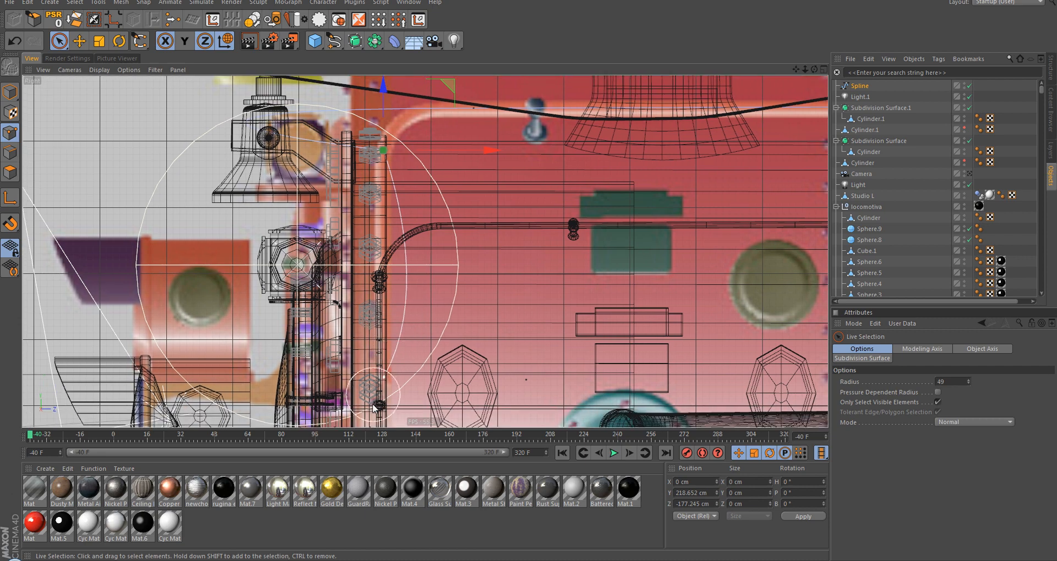
click(381, 386)
right_click(382, 385)
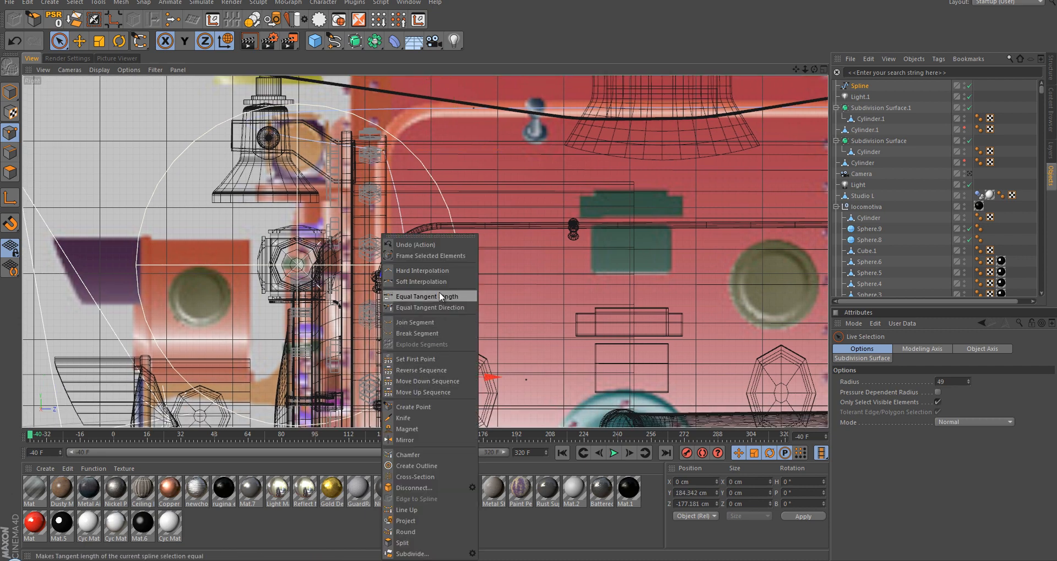
click(441, 272)
Step: Select the two spline points at the ends of the front bend and give them soft interpolation
alt+middle_drag(393, 164, 389, 248)
scroll(392, 252, up, 3)
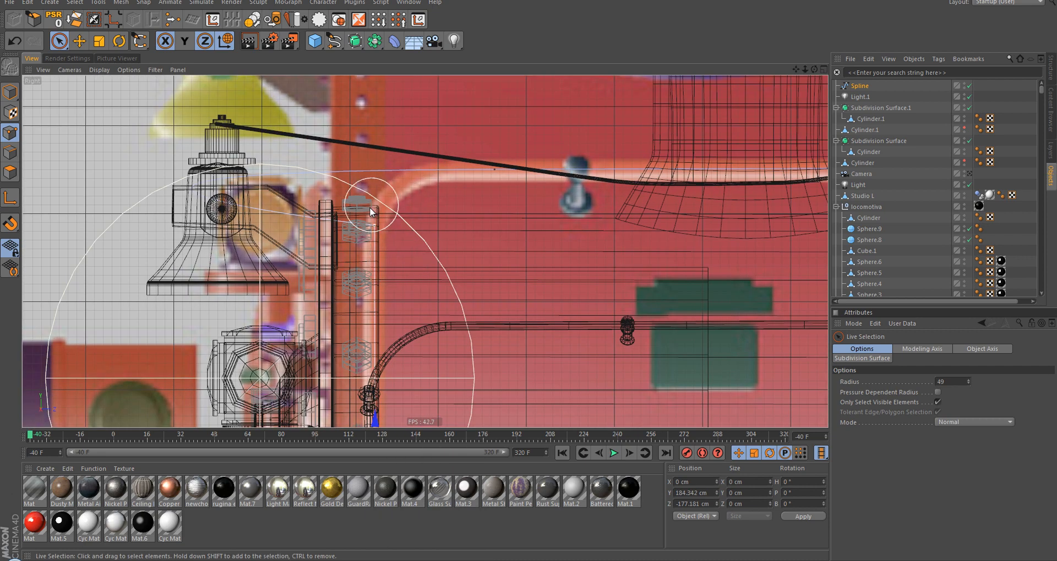
click(497, 172)
right_click(390, 202)
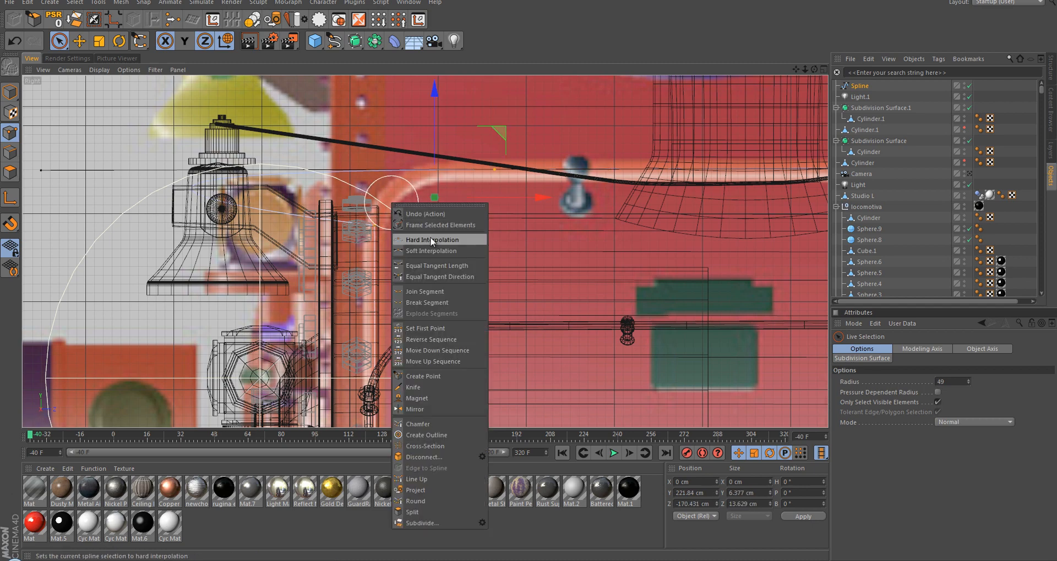
click(428, 240)
right_click(476, 187)
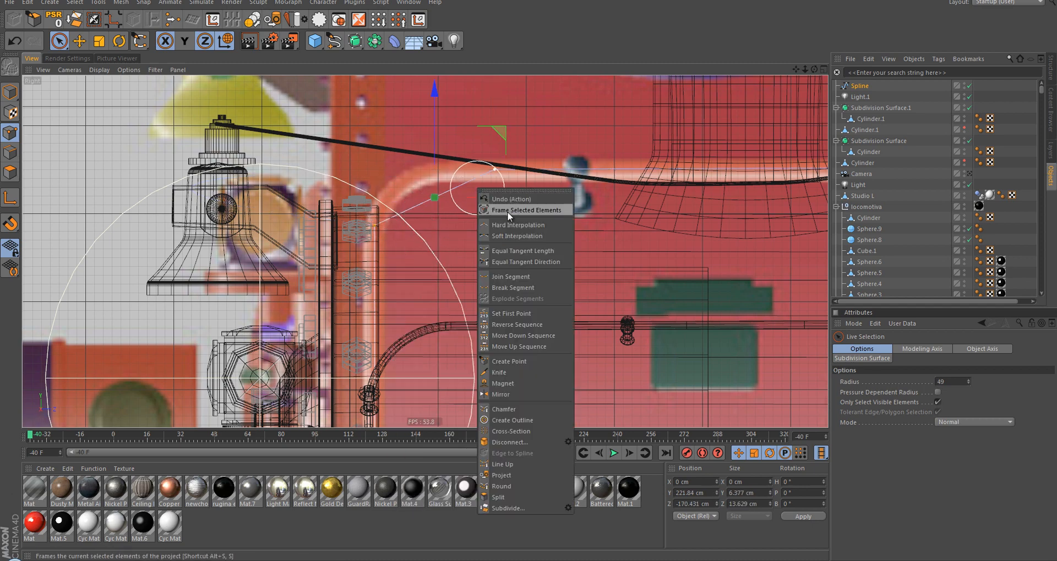
click(510, 238)
Step: Adjust the tangent handles of the two bend points so the curve follows the blueprint's rounded handrail corner
scroll(466, 209, up, 2)
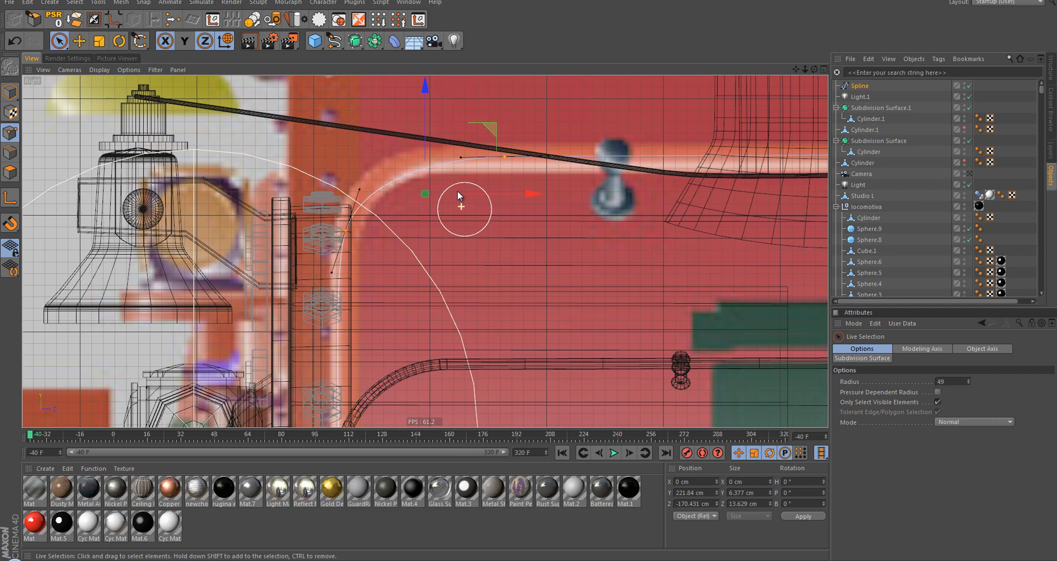
key(e)
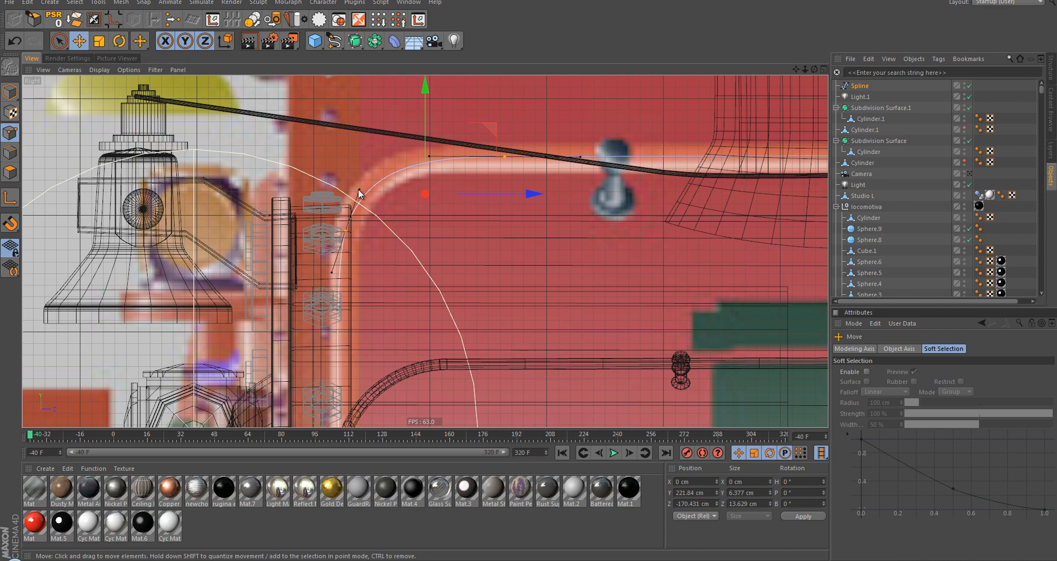
drag(358, 190, 355, 189)
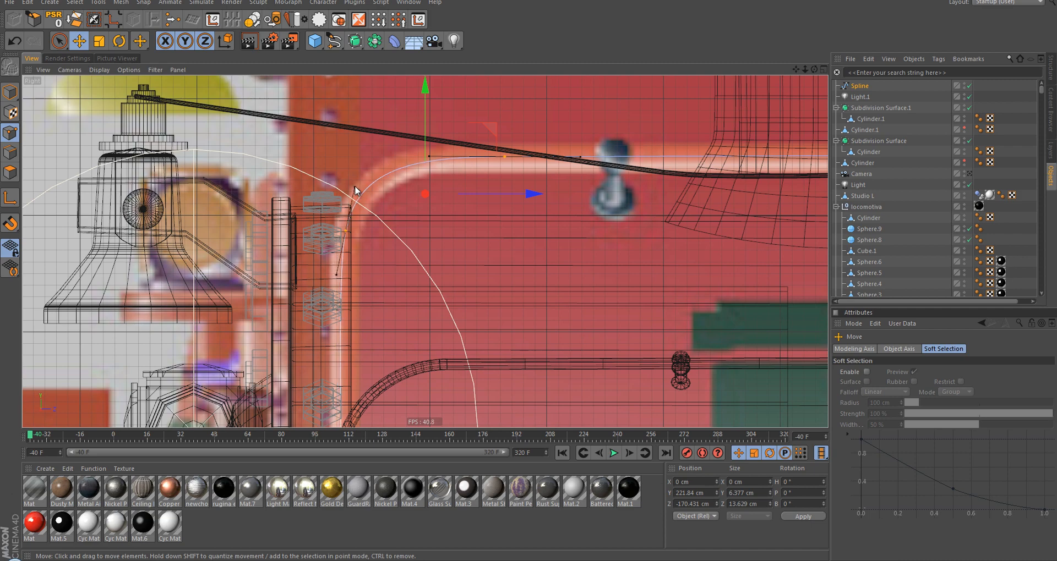
Step: Check the spline against the blueprint's handrail along the whole length of the boiler
scroll(355, 187, down, 3)
alt+middle_drag(366, 228, 378, 197)
scroll(378, 197, down, 2)
alt+middle_drag(534, 215, 231, 223)
alt+middle_drag(683, 262, 542, 252)
alt+right_drag(542, 252, 429, 237)
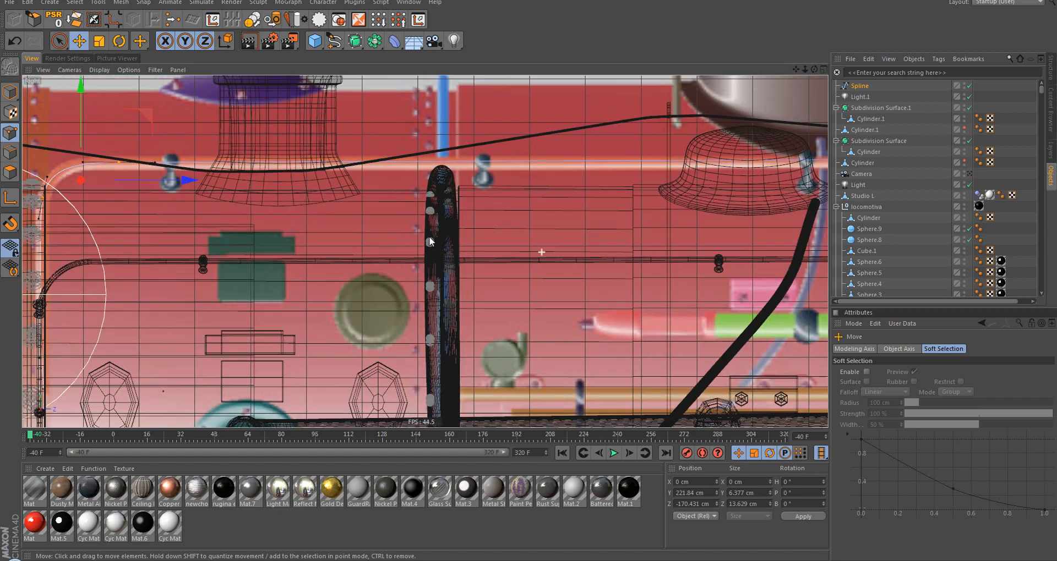
alt+middle_drag(608, 253, 242, 238)
alt+middle_drag(778, 253, 272, 248)
alt+right_drag(457, 242, 420, 239)
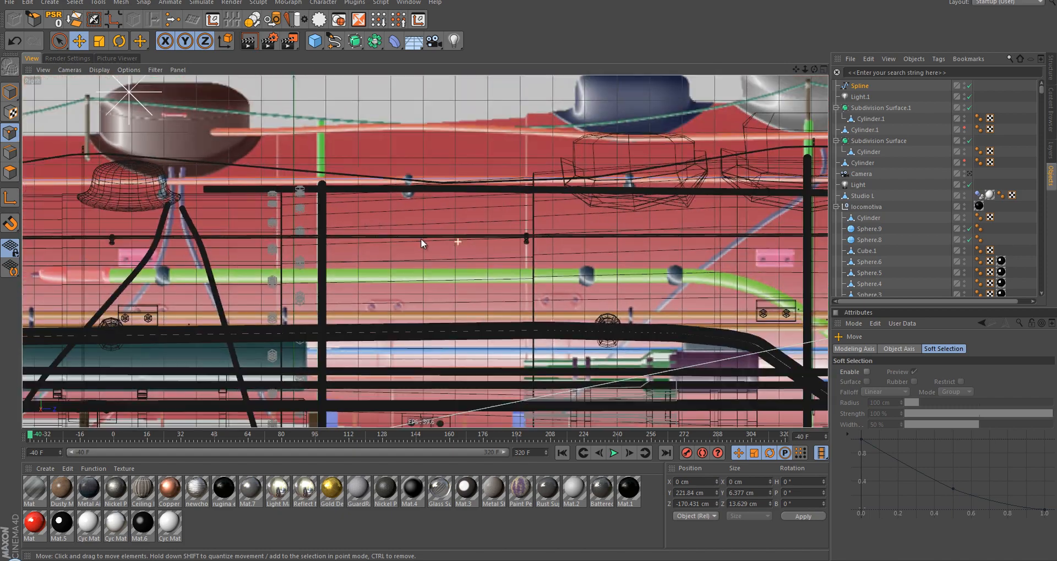
Step: Centre the spline's axis and move the spline sideways out to the boiler's flank, at about X 55 cm
middle_click(420, 238)
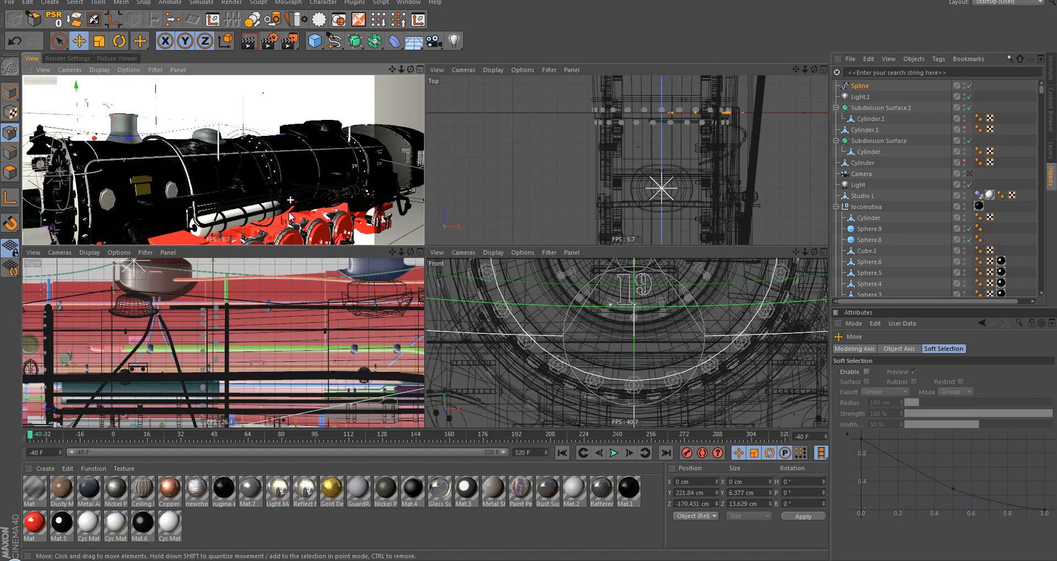
middle_click(291, 216)
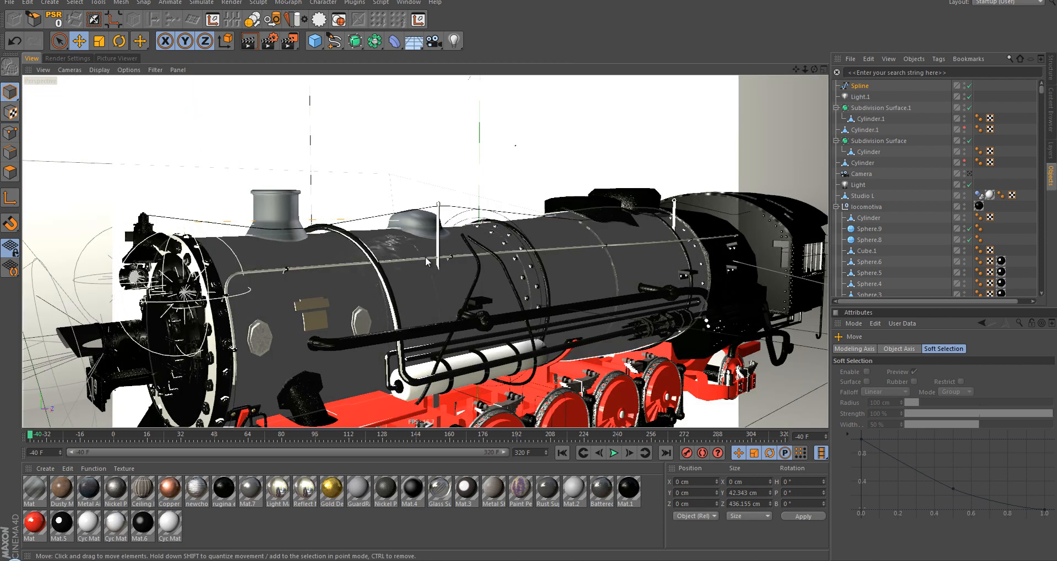
click(116, 19)
drag(615, 261, 692, 285)
alt+drag(348, 268, 377, 276)
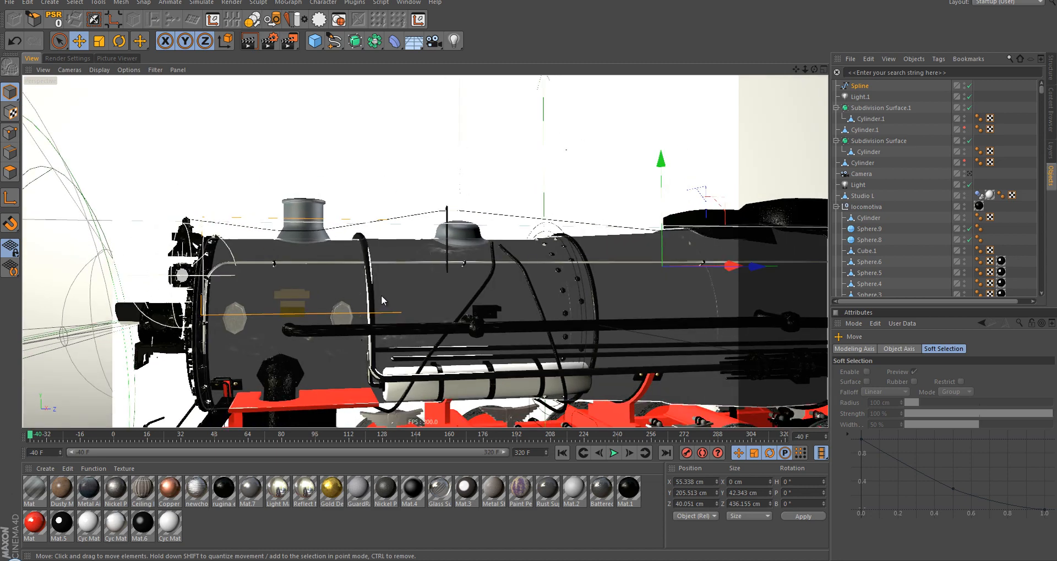
Step: Compare the spline with the boiler and cab in the right view and lower it to about Y 188 cm
middle_click(429, 193)
middle_click(236, 315)
scroll(237, 315, down, 5)
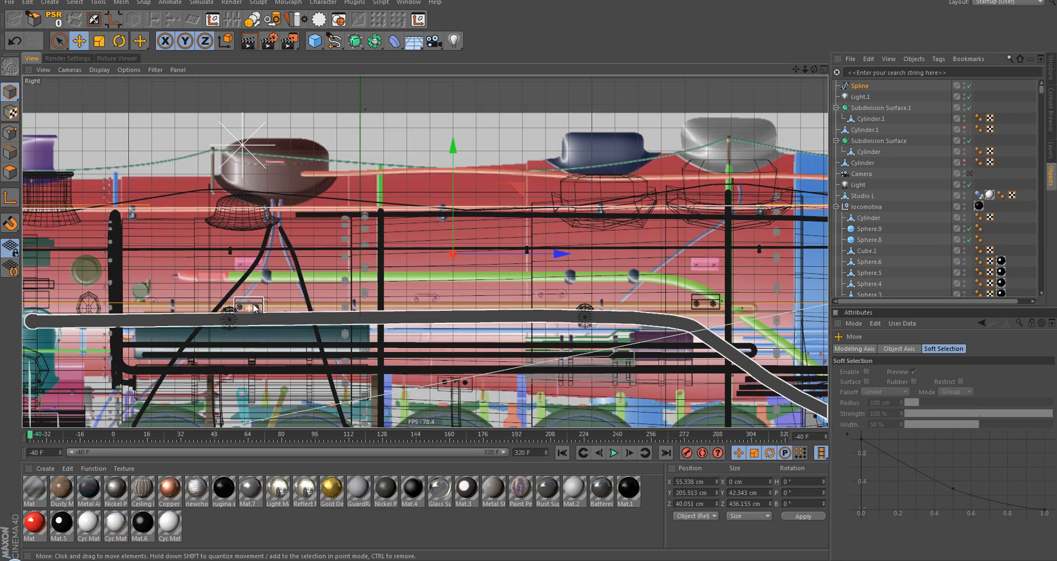
alt+middle_drag(347, 278, 364, 233)
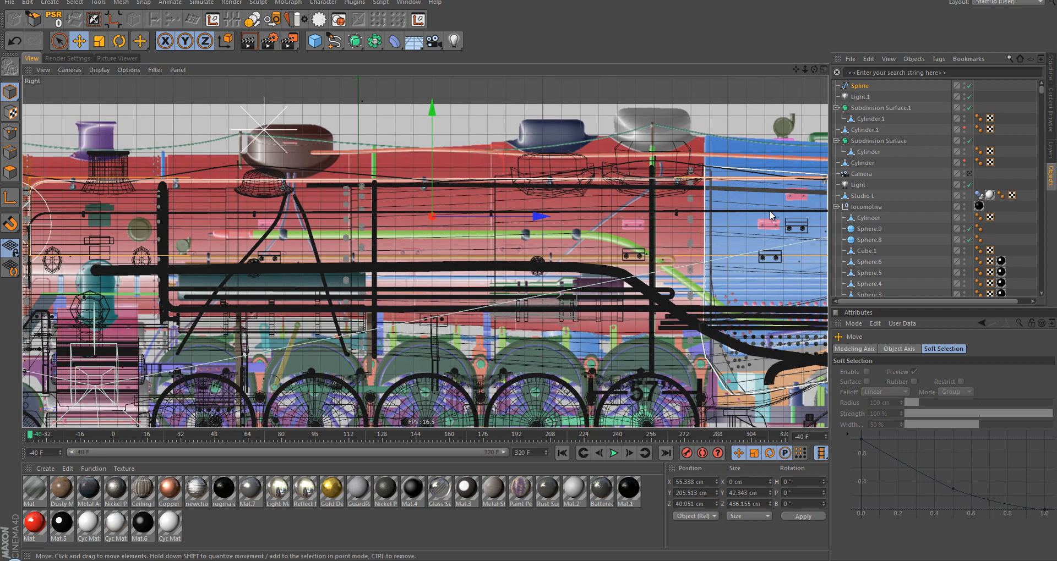
alt+middle_drag(715, 194, 361, 208)
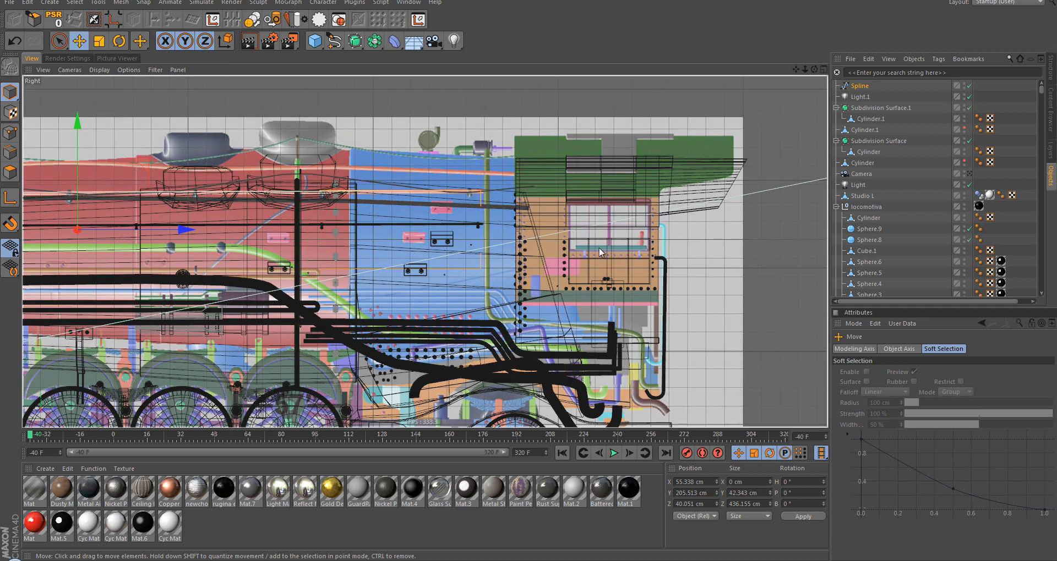
alt+middle_drag(213, 213, 476, 290)
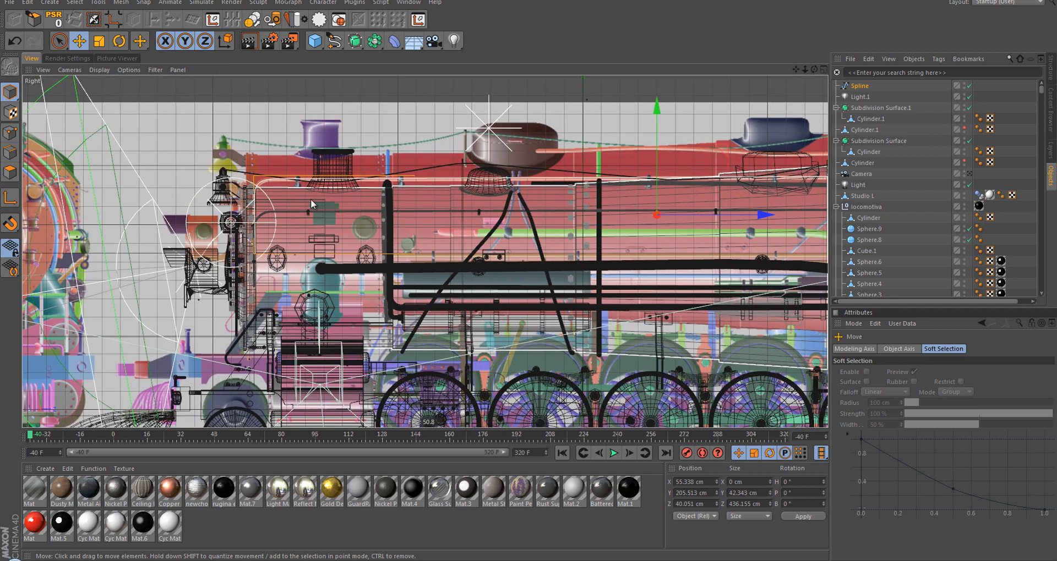
drag(657, 117, 656, 149)
Step: Try projecting the spline onto the boiler's side with the Project tool in ZY Plane mode
middle_click(511, 219)
middle_click(255, 120)
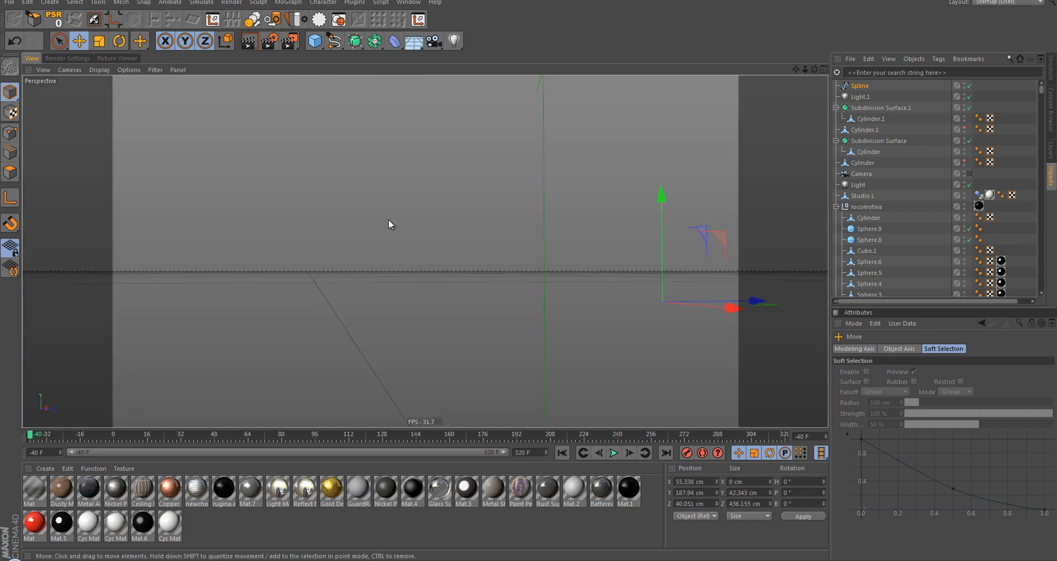
alt+drag(389, 224, 583, 299)
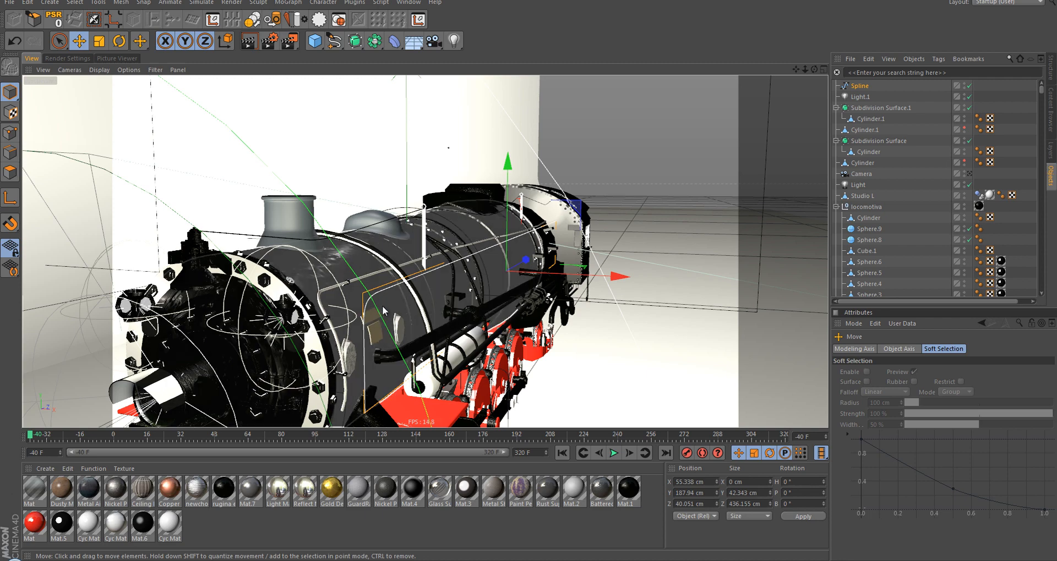
alt+drag(384, 311, 412, 317)
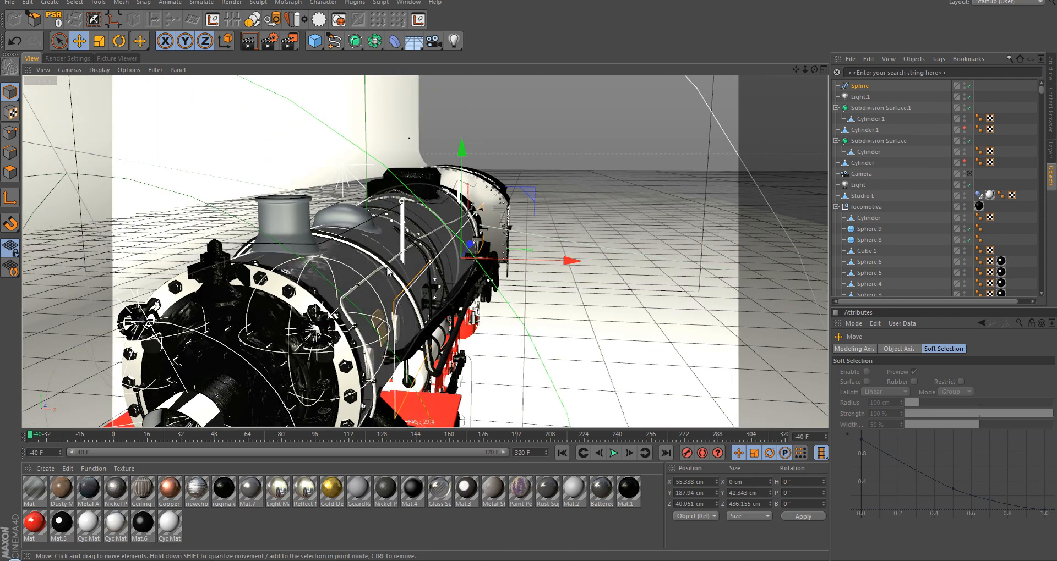
alt+drag(387, 269, 381, 300)
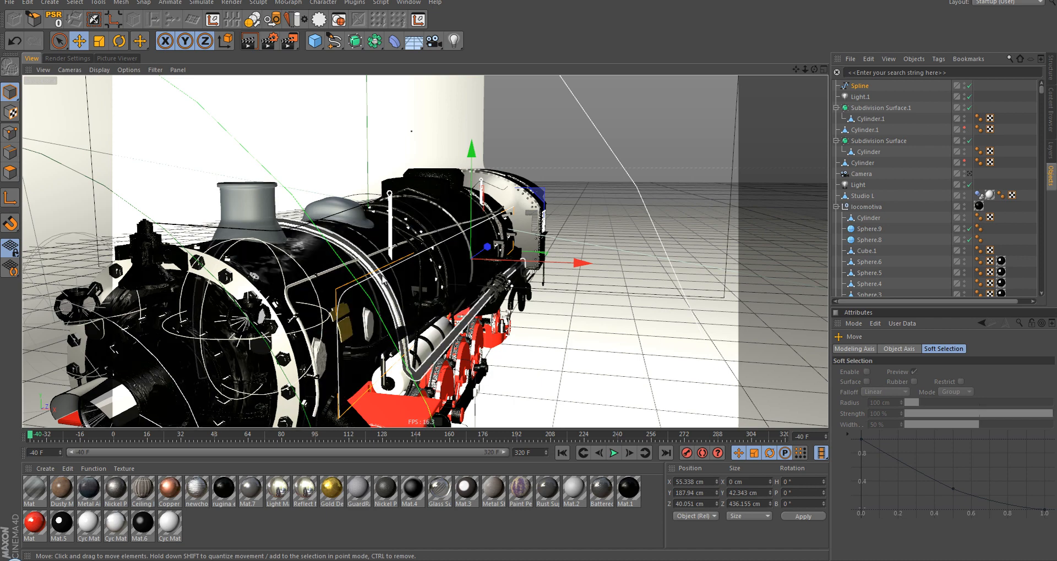
scroll(384, 276, up, 1)
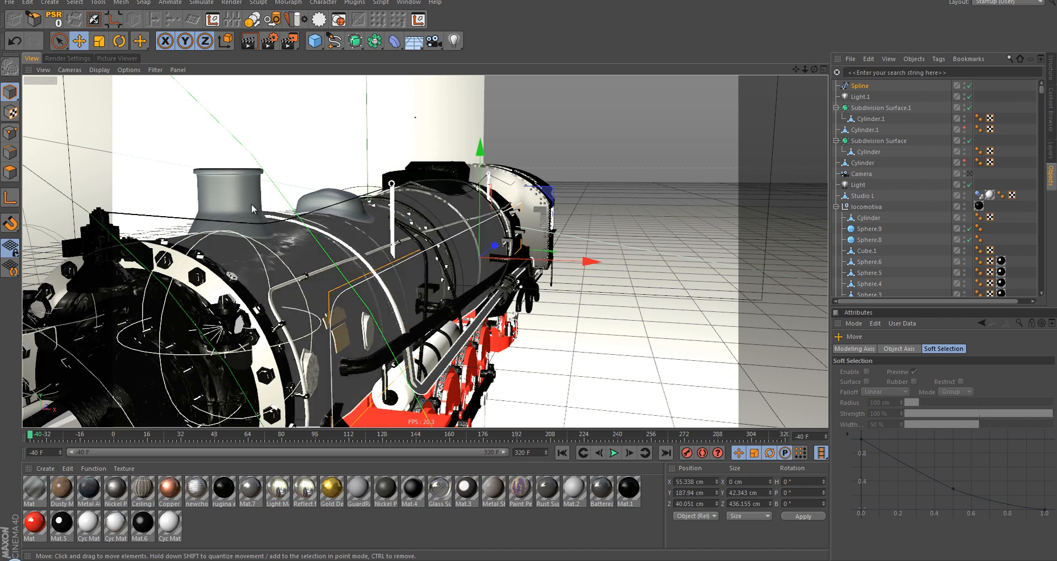
click(271, 22)
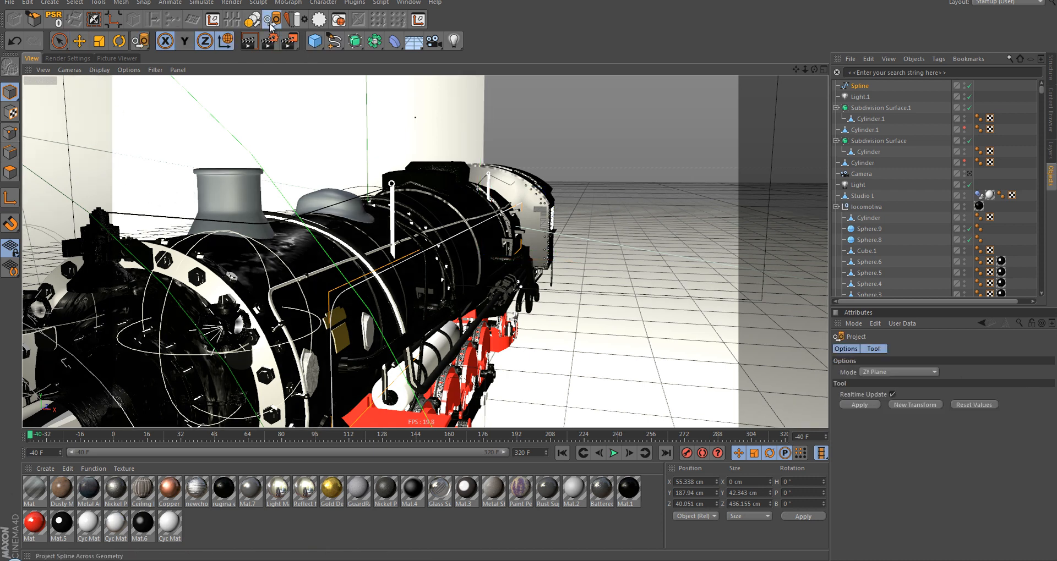
alt+middle_drag(357, 284, 364, 268)
alt+drag(365, 279, 287, 281)
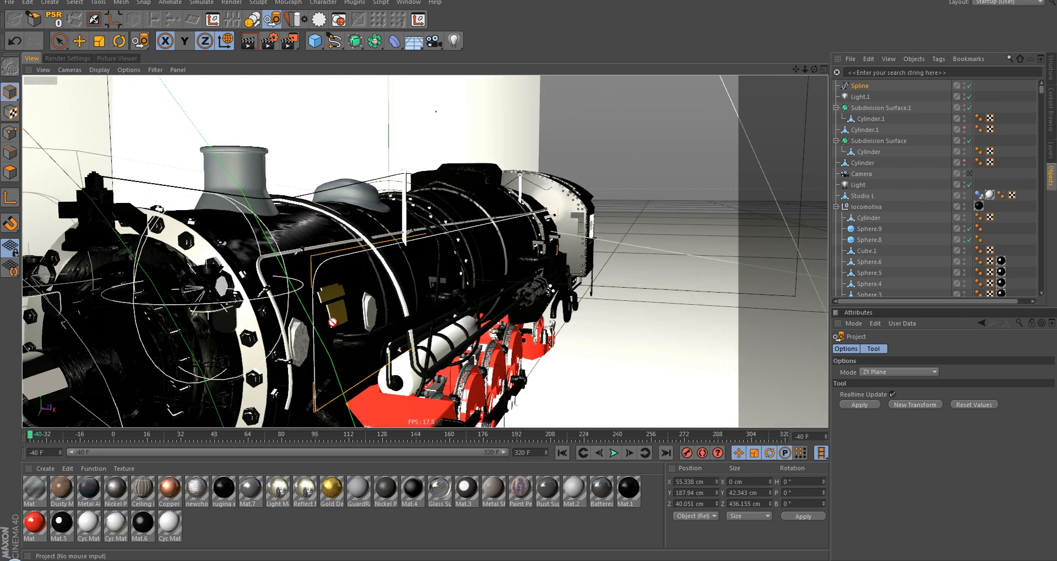
alt+drag(332, 322, 400, 309)
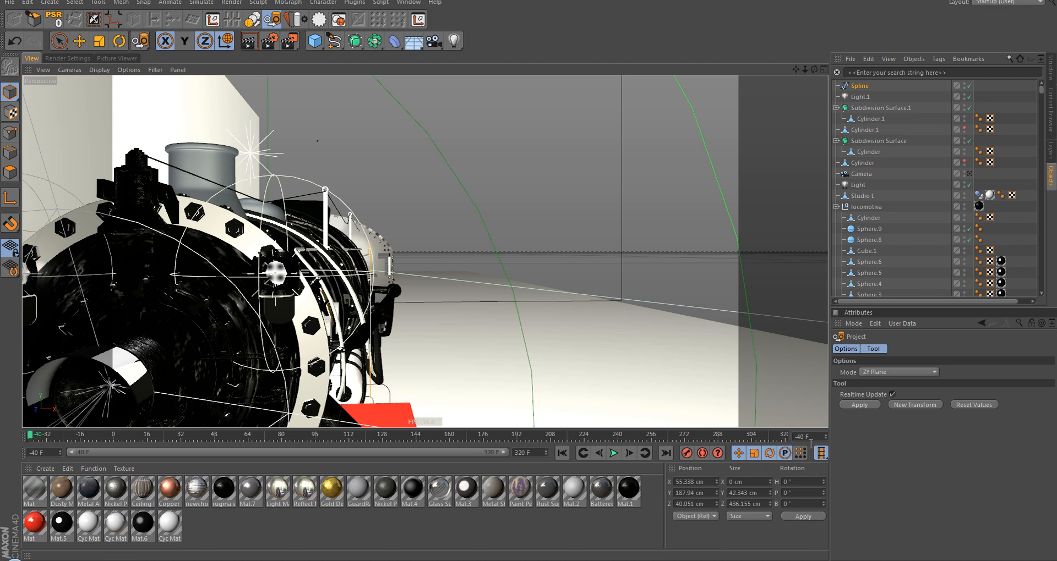
click(859, 404)
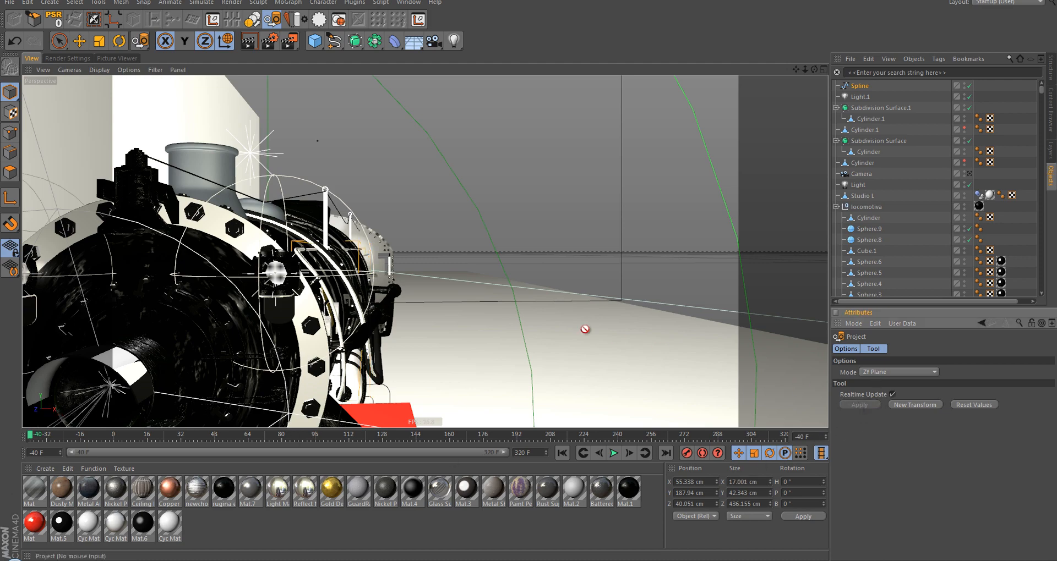
Step: Examine the projected spline's points along the boiler and undo the projection
alt+drag(385, 283, 254, 314)
scroll(253, 313, up, 2)
alt+middle_drag(254, 314, 305, 291)
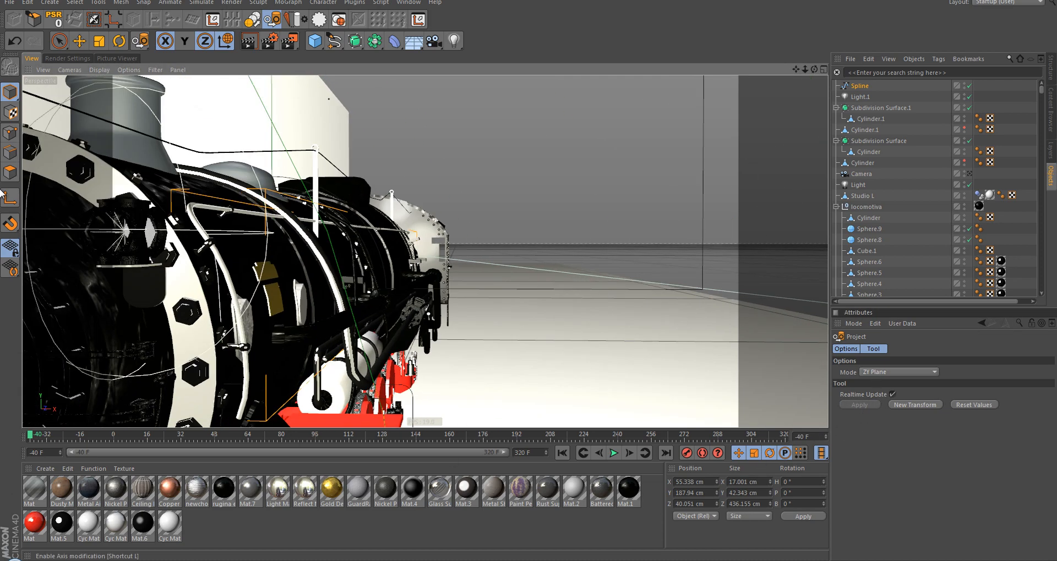
click(10, 132)
scroll(286, 242, up, 2)
mouse_move(356, 228)
alt+mouse_down()
mouse_move(318, 231)
mouse_move(354, 235)
alt+mouse_up()
scroll(255, 275, up, 1)
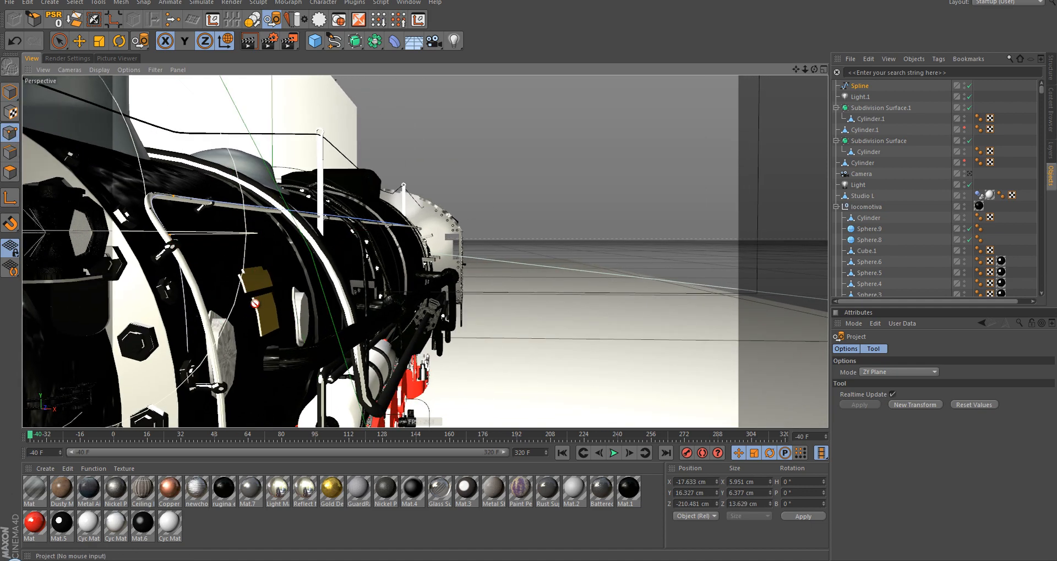
mouse_move(255, 305)
alt+mouse_down()
mouse_move(219, 308)
mouse_move(232, 315)
mouse_move(44, 325)
mouse_move(253, 321)
alt+mouse_up()
scroll(219, 308, up, 1)
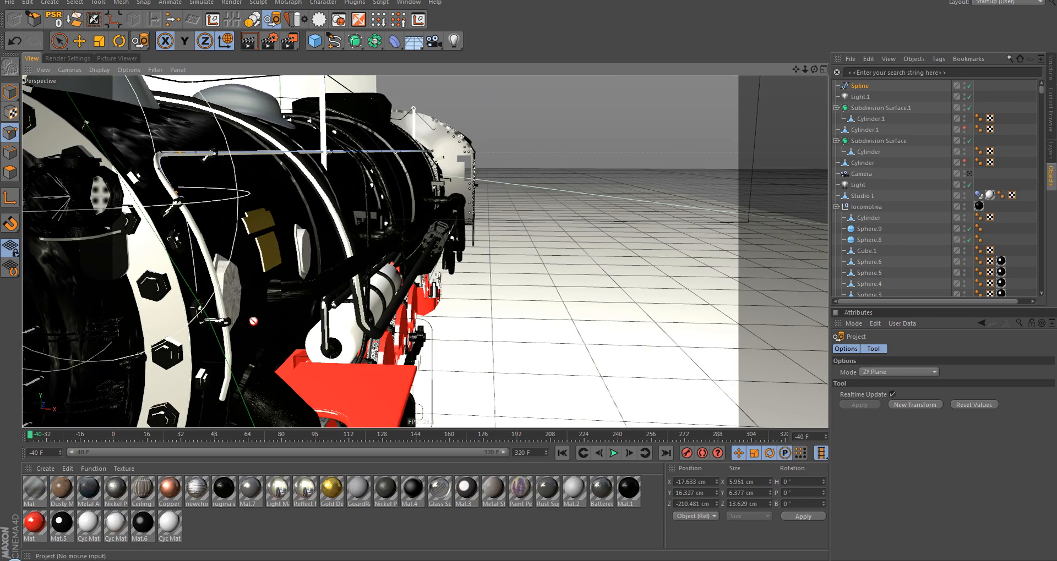
key(ctrl+z)
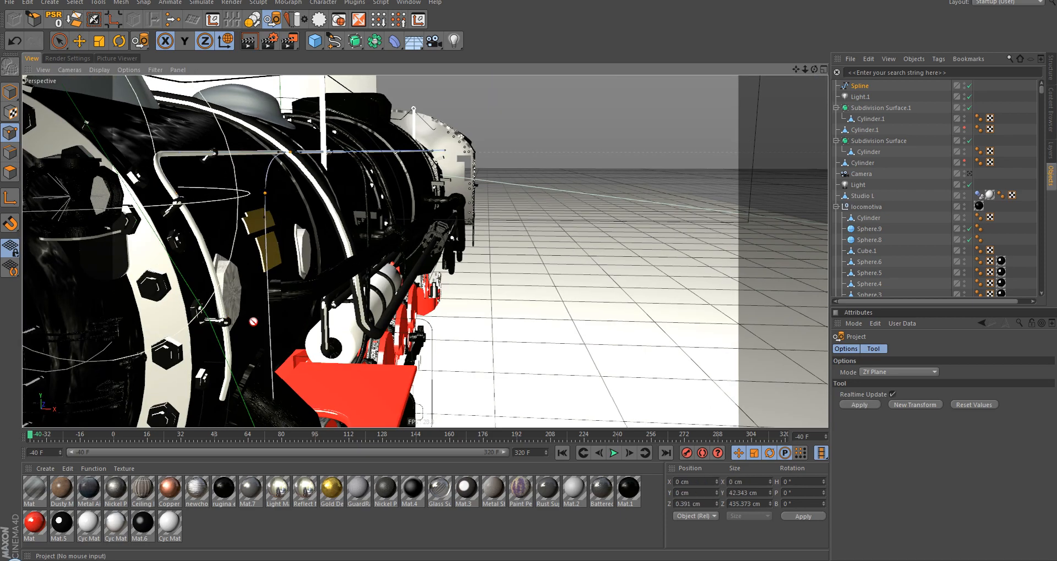
Step: Subdivide the whole spline repeatedly, compare its points with the handrail, and undo the last two subdivisions
key(u)
key(s)
key(u)
key(s)
key(u)
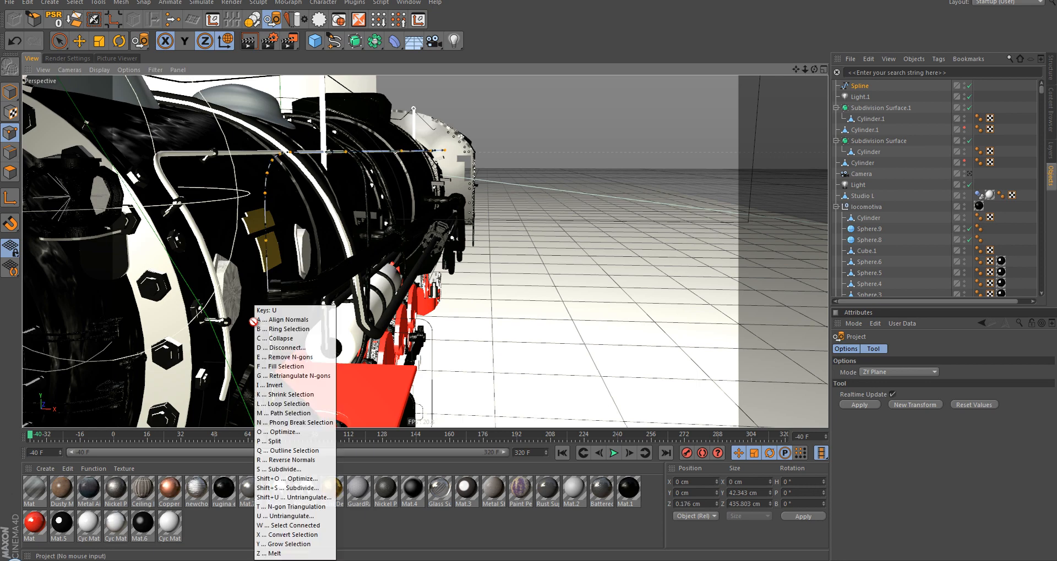
key(s)
key(u)
key(s)
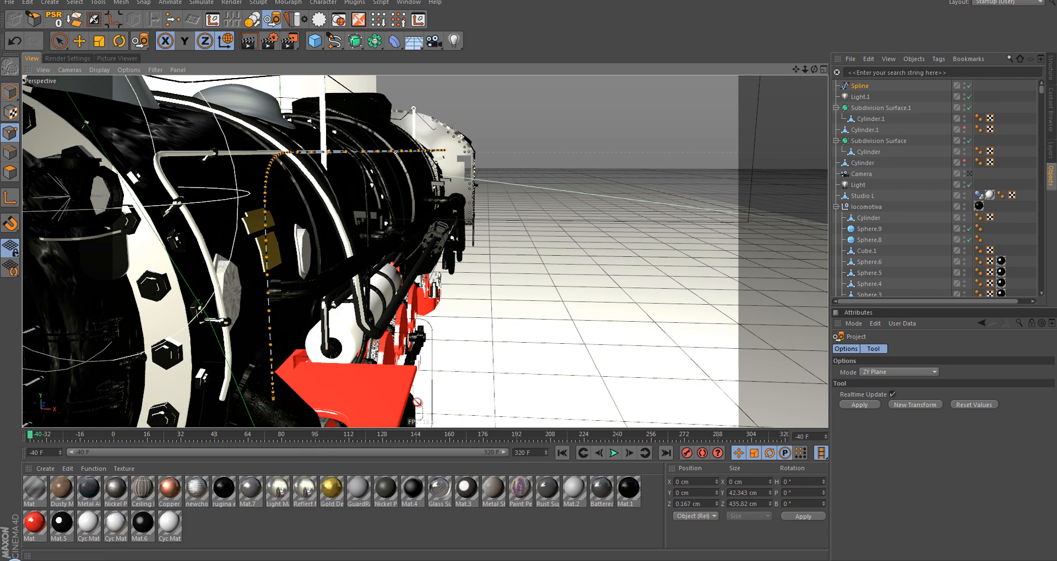
alt+drag(292, 337, 257, 327)
alt+middle_drag(257, 327, 282, 309)
alt+drag(269, 302, 246, 309)
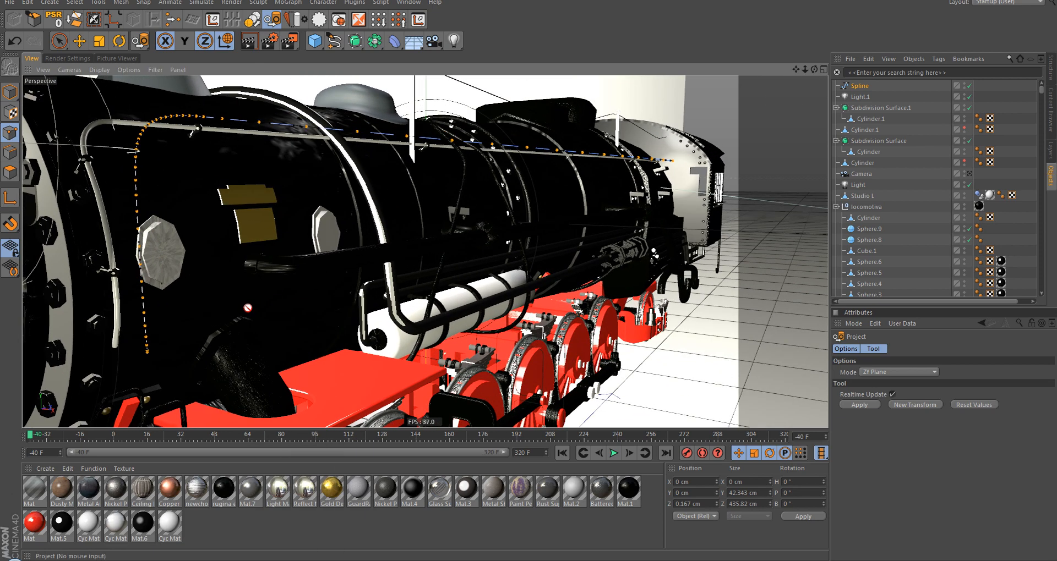
key(ctrl+z)
key(ctrl+z)
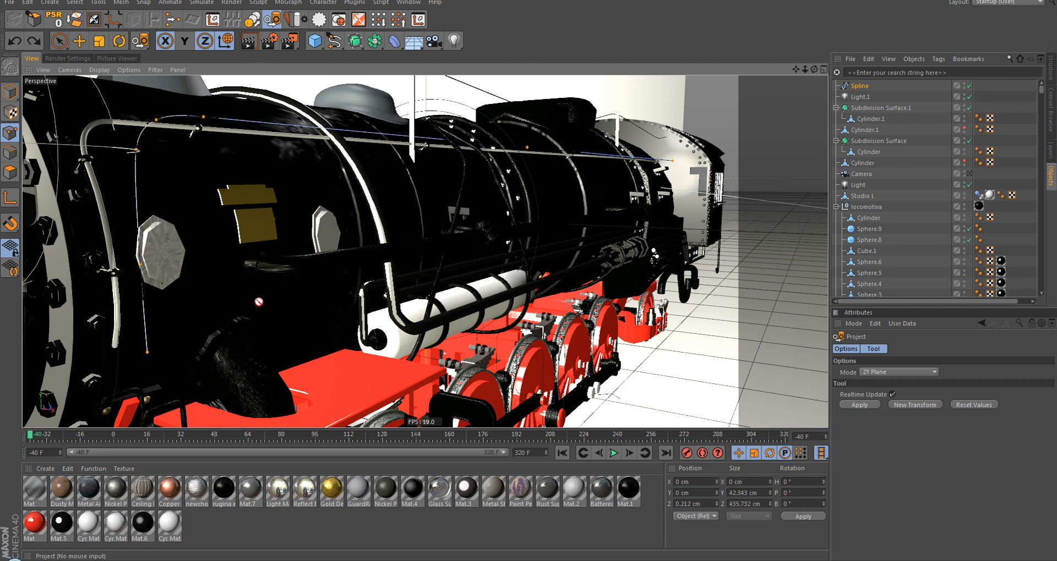
Step: Select the points of the spline's vertical front section and subdivide that section twice
key(0)
drag(70, 195, 254, 417)
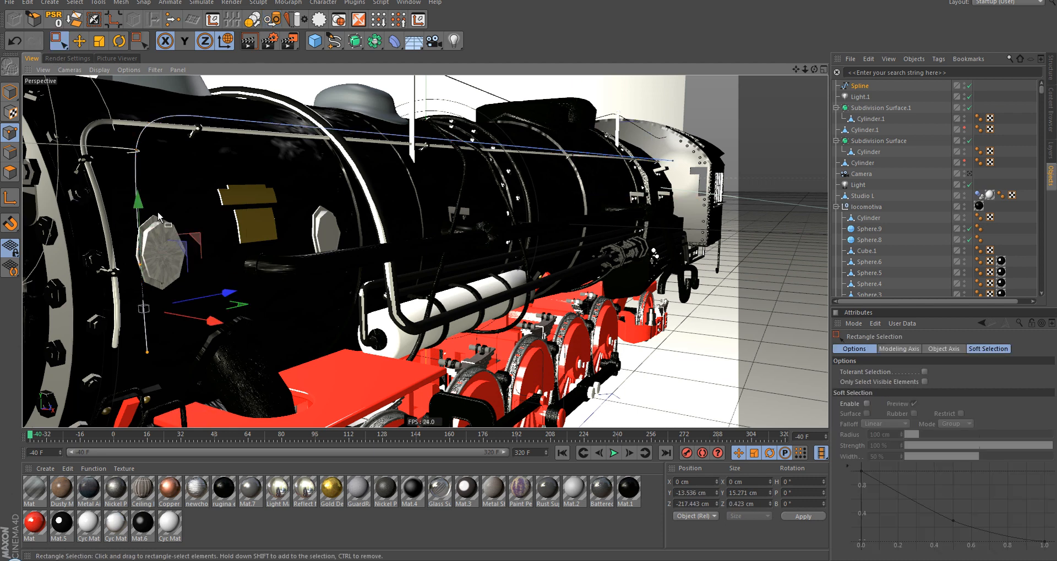
key(u)
key(s)
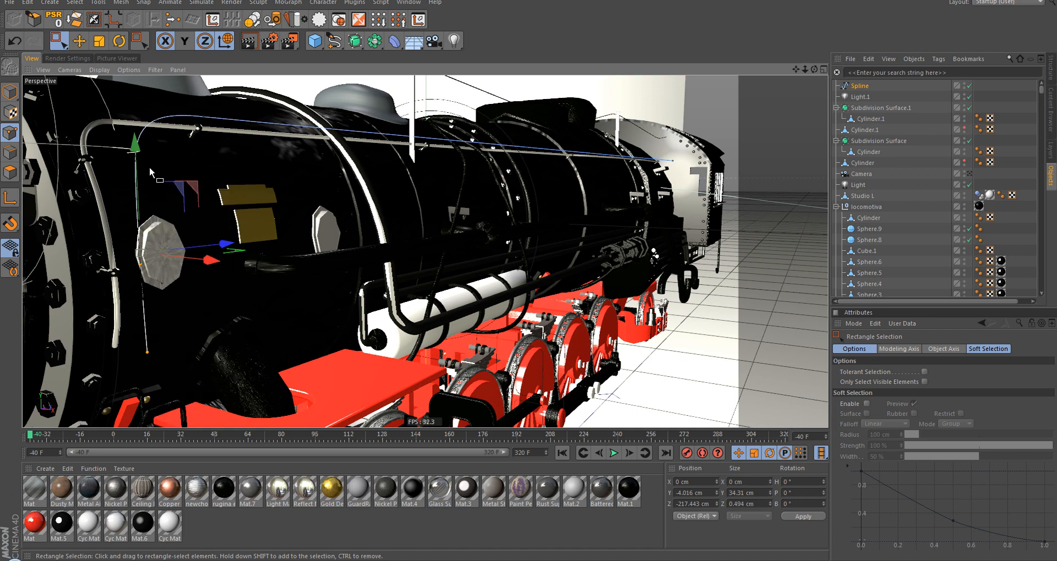
key(u)
key(s)
alt+drag(293, 250, 236, 176)
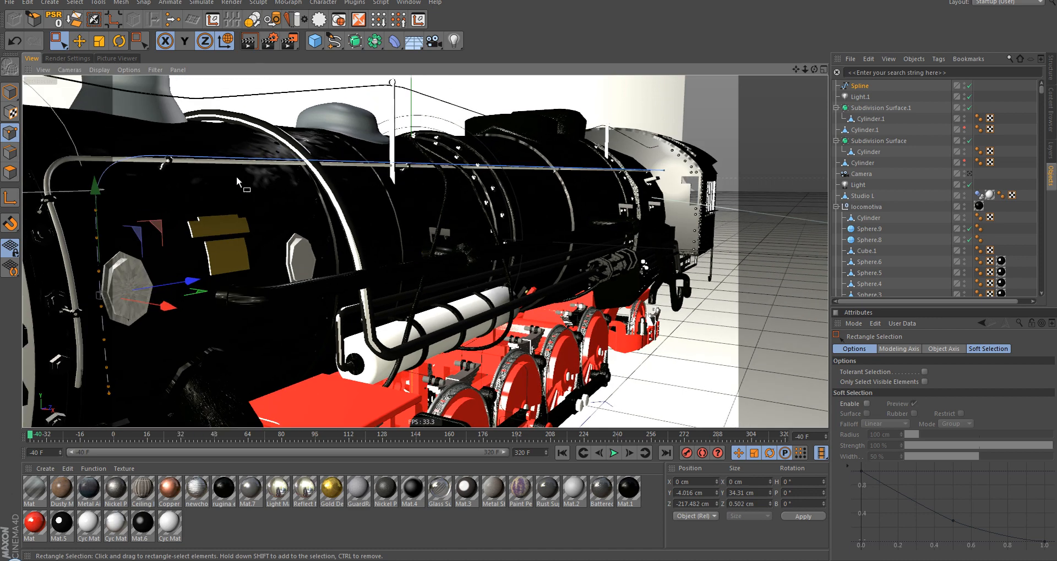
Step: Select the spline points along the boiler's straight horizontal run and subdivide that section twice
drag(386, 83, 702, 259)
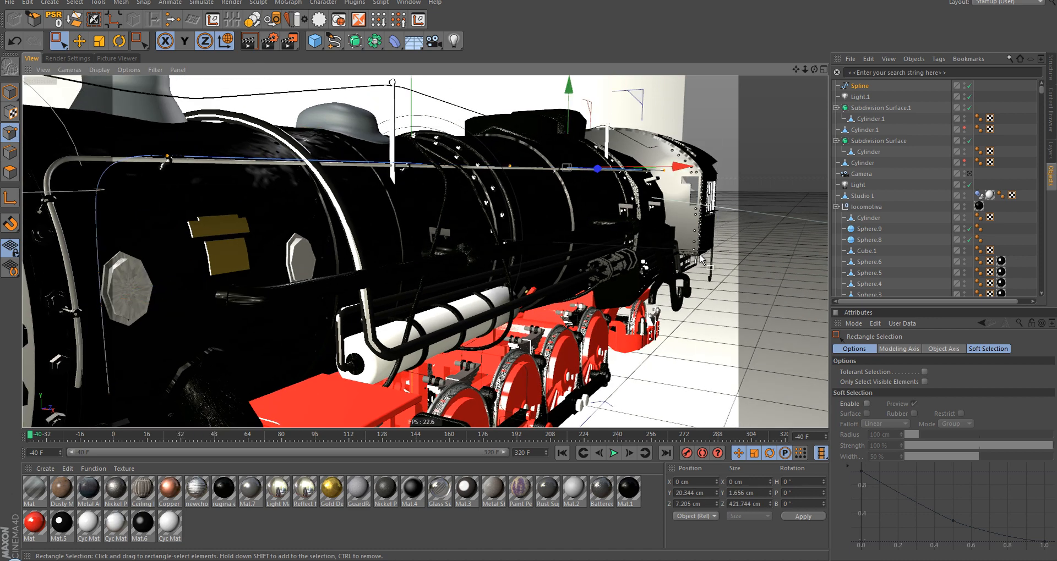
key(u)
key(s)
key(u)
key(s)
alt+drag(390, 236, 451, 230)
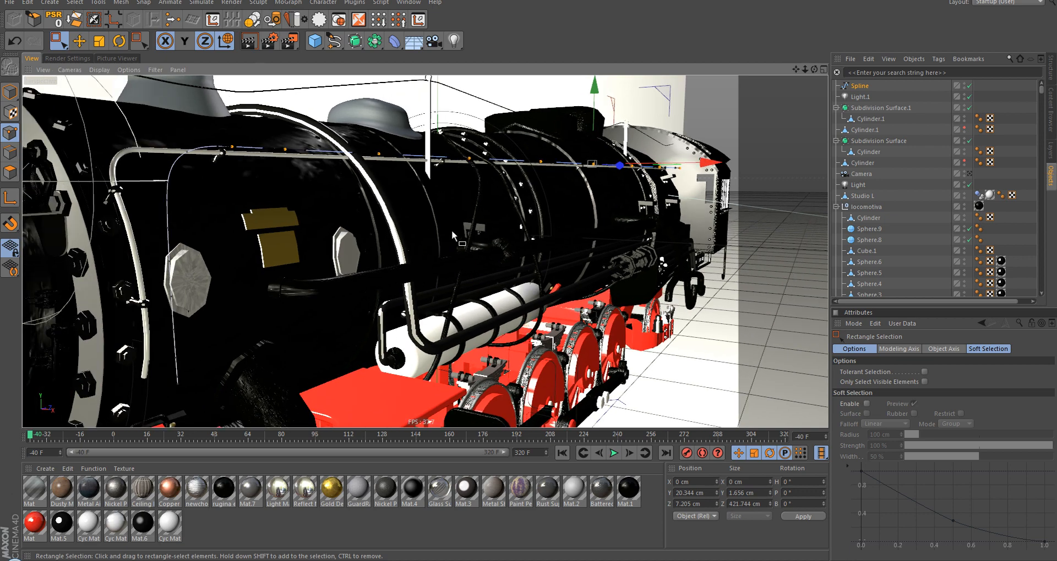
Step: Try projecting the subdivided spline in ZY Plane mode, compare it with the existing handrail, and undo the projection
click(270, 19)
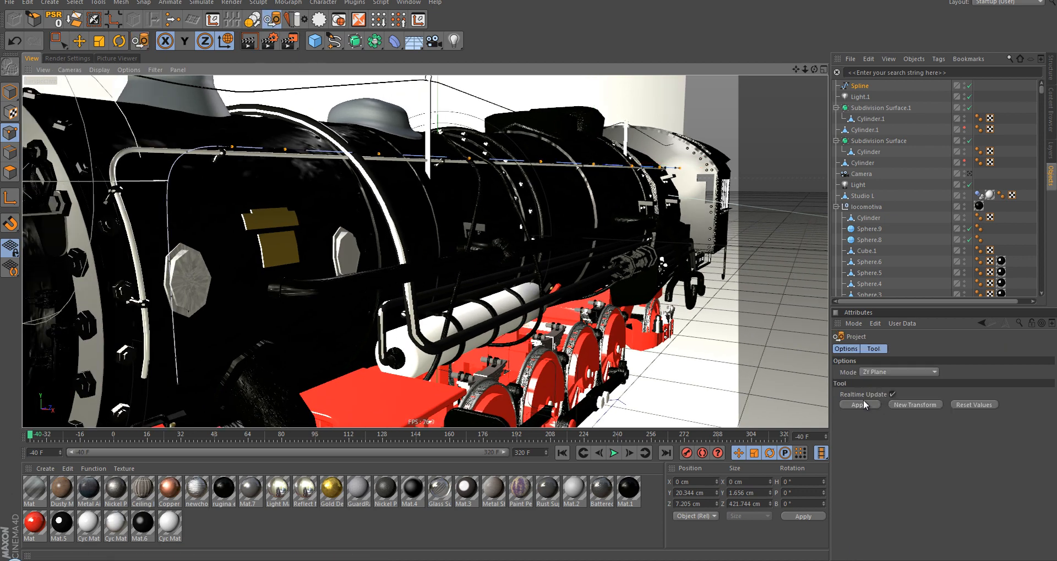
click(862, 405)
alt+drag(337, 272, 366, 291)
key(ctrl+z)
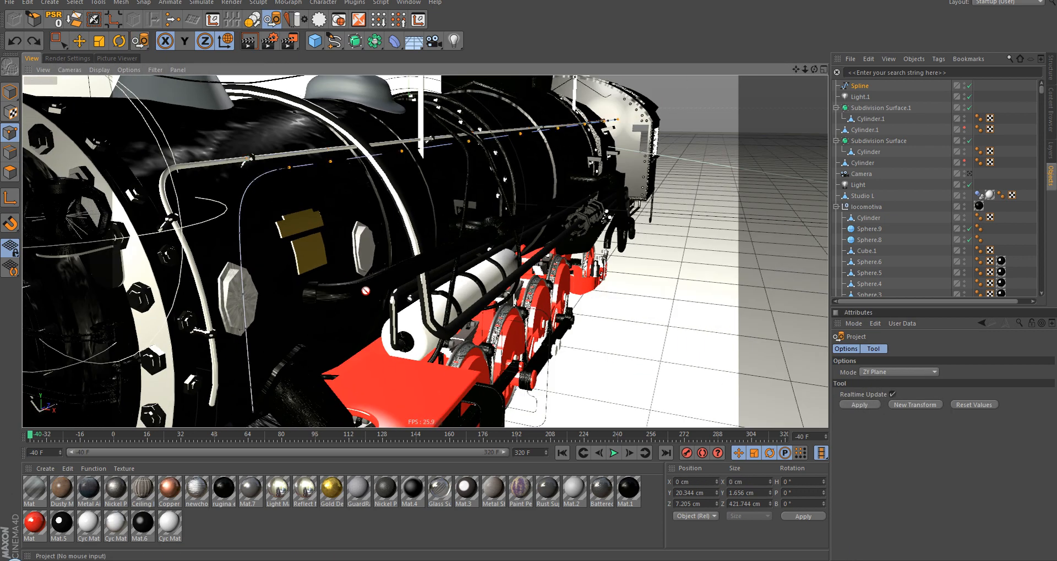
click(873, 406)
alt+drag(308, 292, 488, 203)
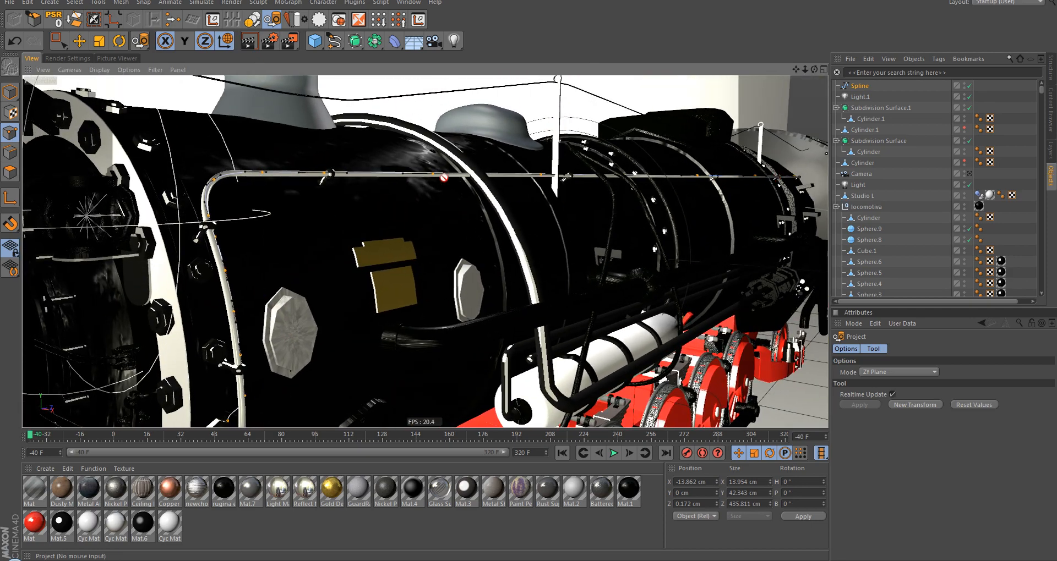
alt+drag(284, 277, 188, 120)
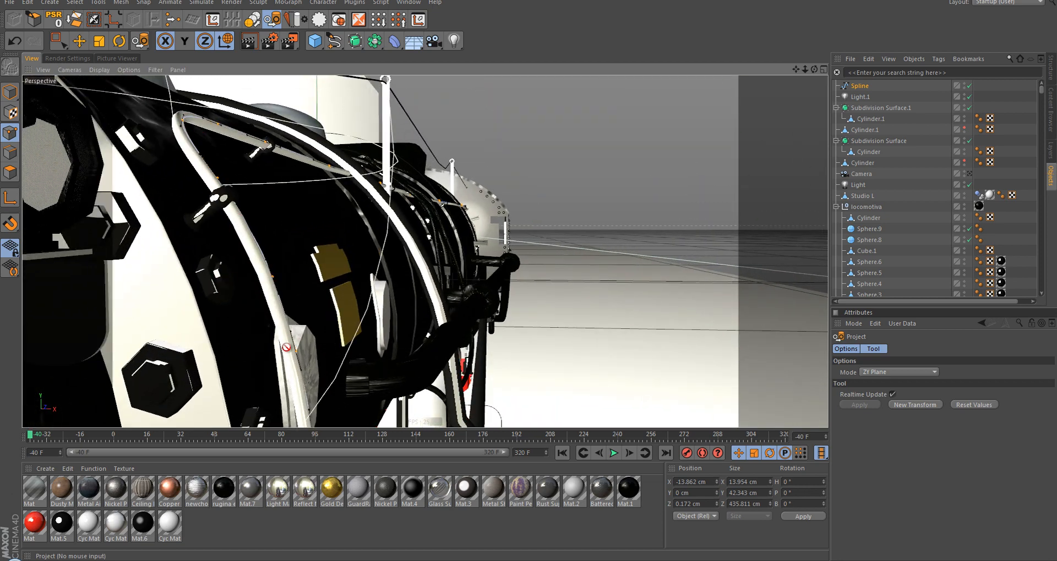
alt+middle_drag(295, 319, 291, 297)
alt+drag(291, 297, 236, 232)
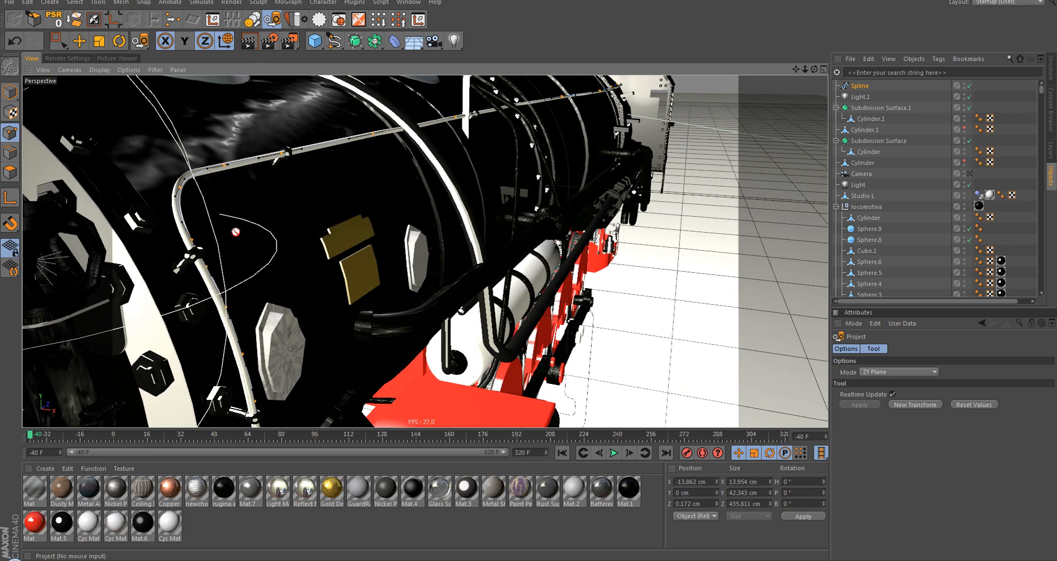
scroll(229, 195, up, 2)
key(ctrl+z)
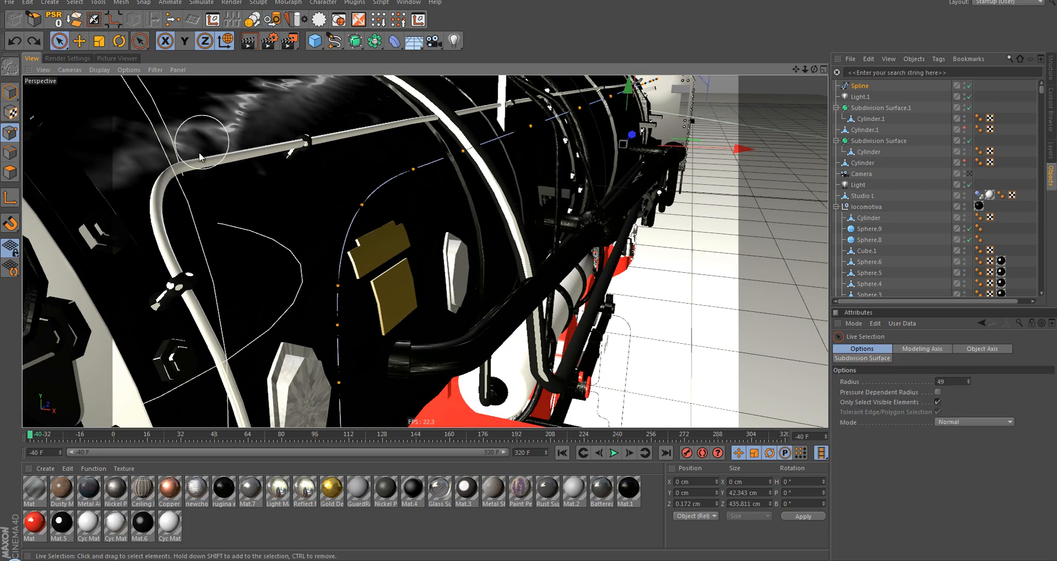
Step: Select the old handrail pipe as an object and delete it
click(17, 93)
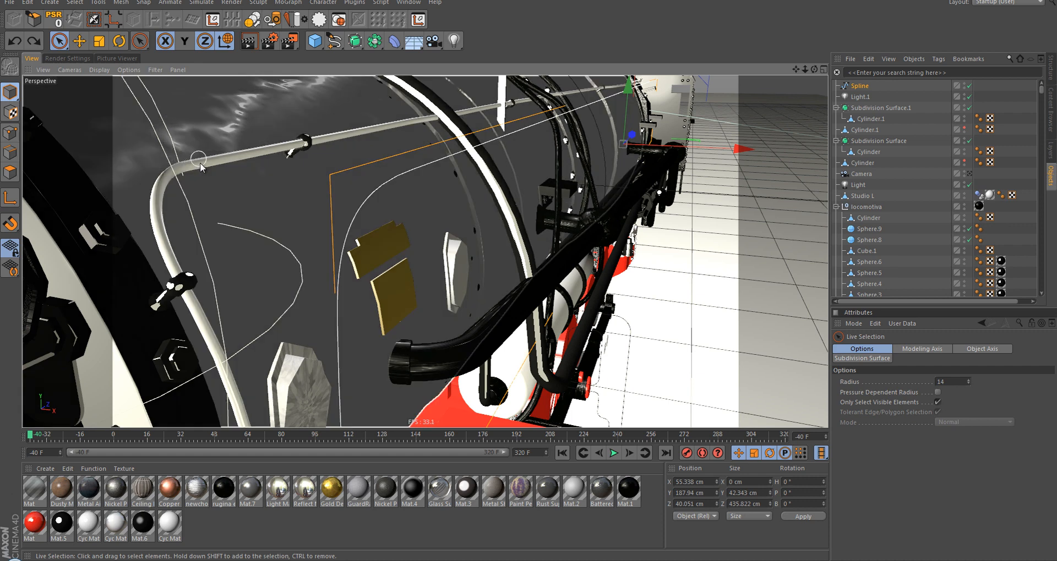
click(198, 164)
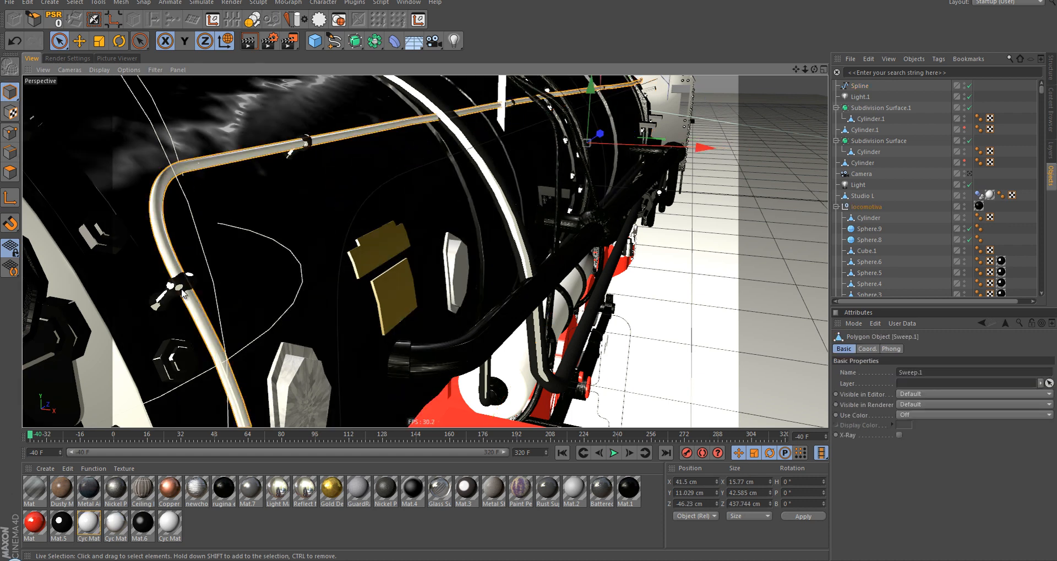
key(Delete)
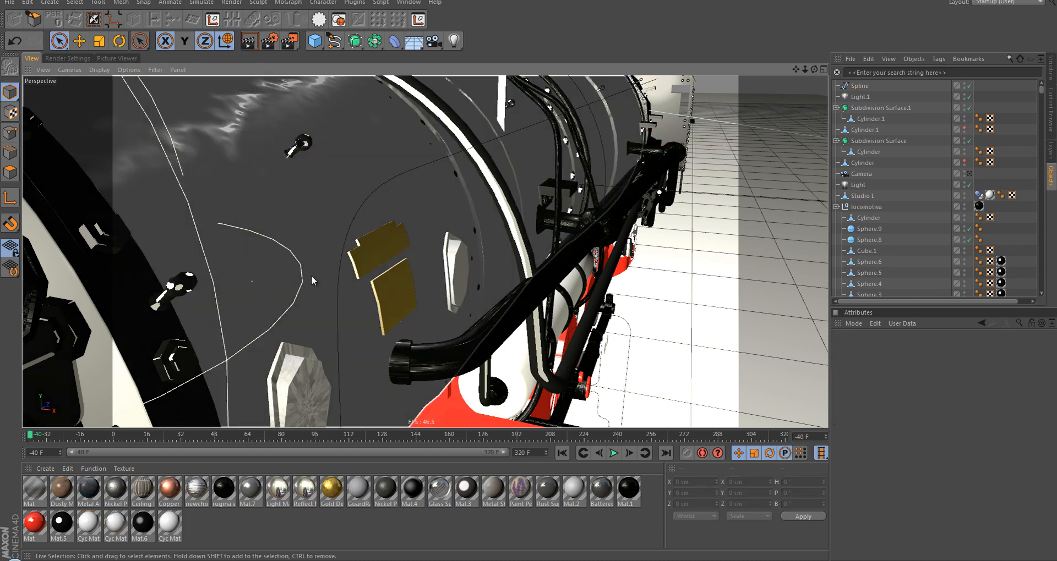
Step: Reposition the spline to about X 51, Y 183, Z 82 cm and project it onto the boiler's side in ZY Plane mode
scroll(311, 275, down, 1)
click(859, 85)
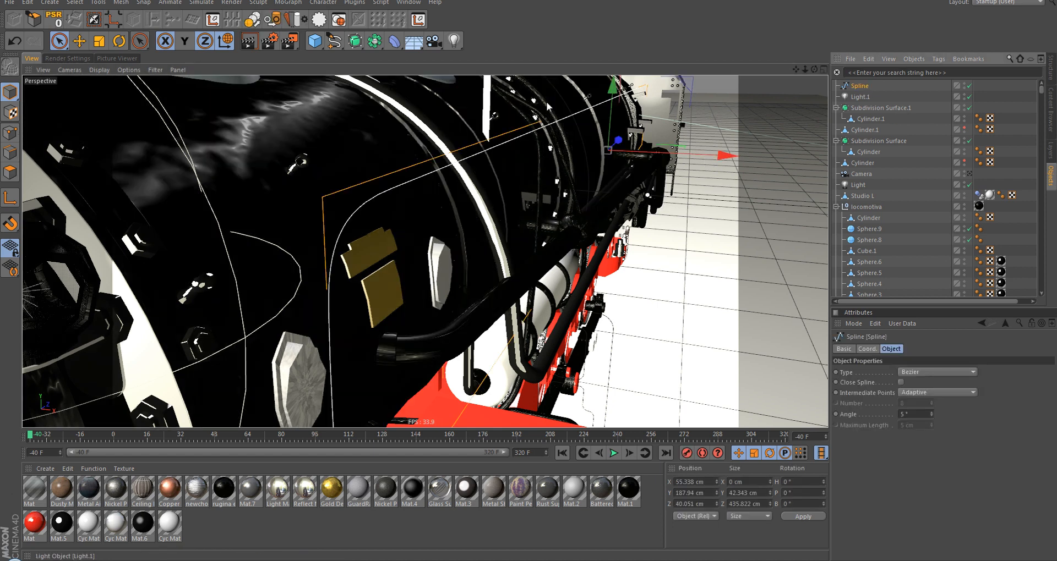
click(299, 20)
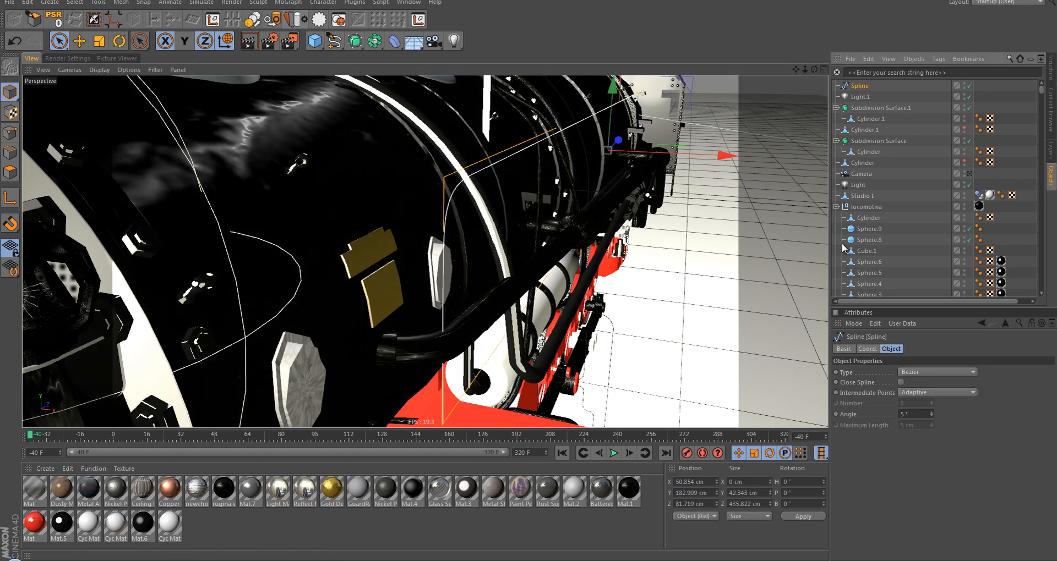
click(272, 20)
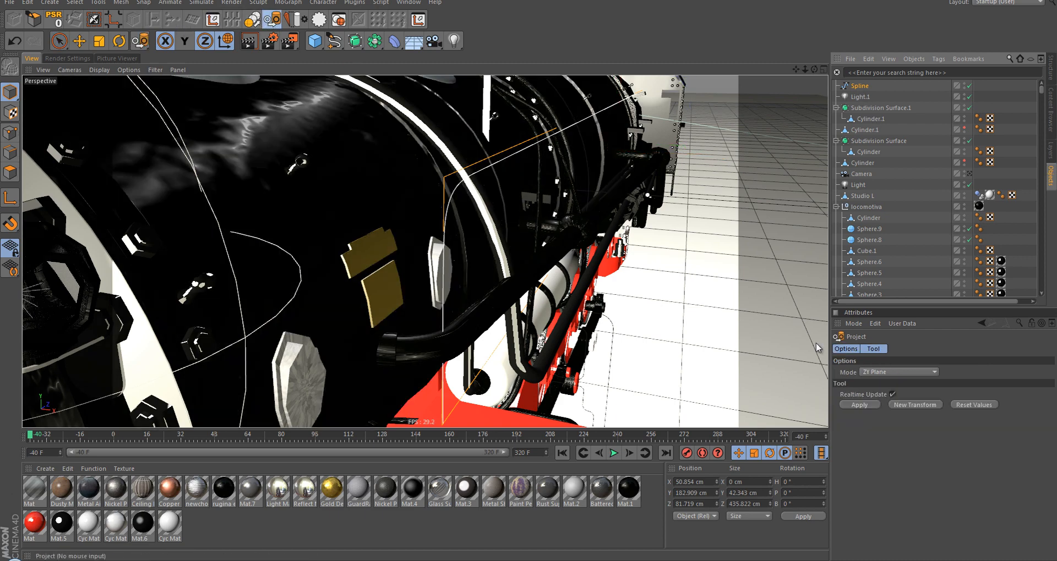
click(864, 405)
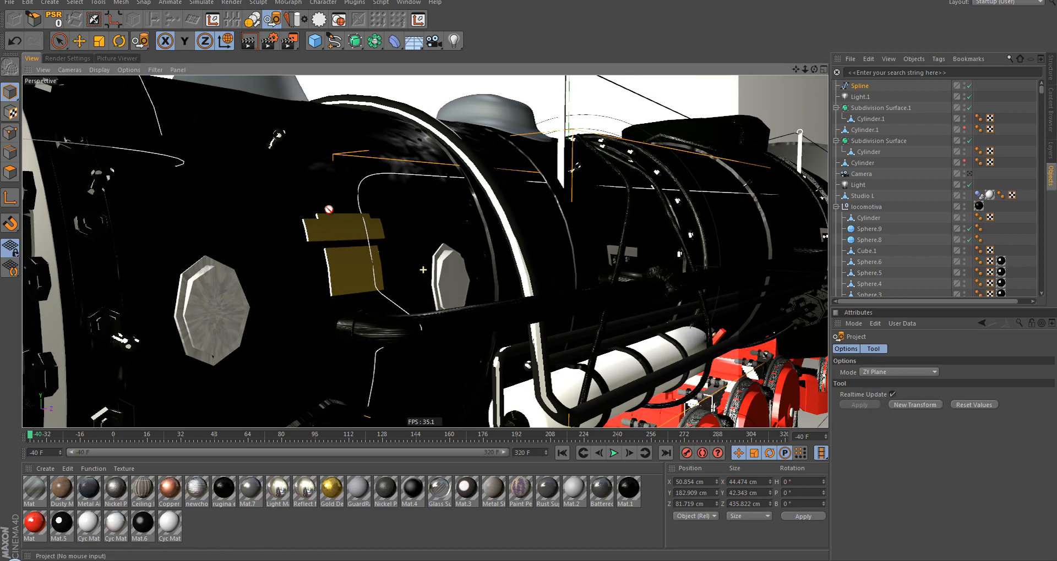
Step: Examine how the projected spline follows the boiler, from the lower front end back to the cab
alt+drag(238, 208, 286, 219)
alt+middle_drag(769, 220, 587, 250)
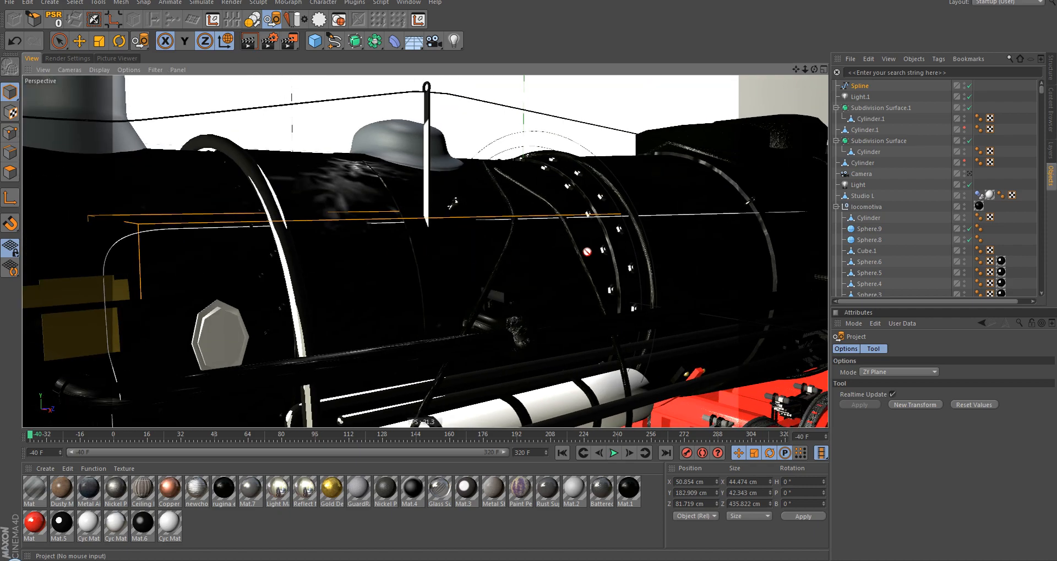
alt+middle_drag(710, 210, 233, 298)
alt+middle_drag(732, 281, 375, 298)
alt+drag(375, 298, 481, 361)
alt+middle_drag(523, 171, 389, 252)
alt+drag(380, 259, 303, 247)
alt+middle_drag(118, 308, 344, 278)
alt+middle_drag(215, 325, 278, 267)
alt+drag(278, 267, 290, 232)
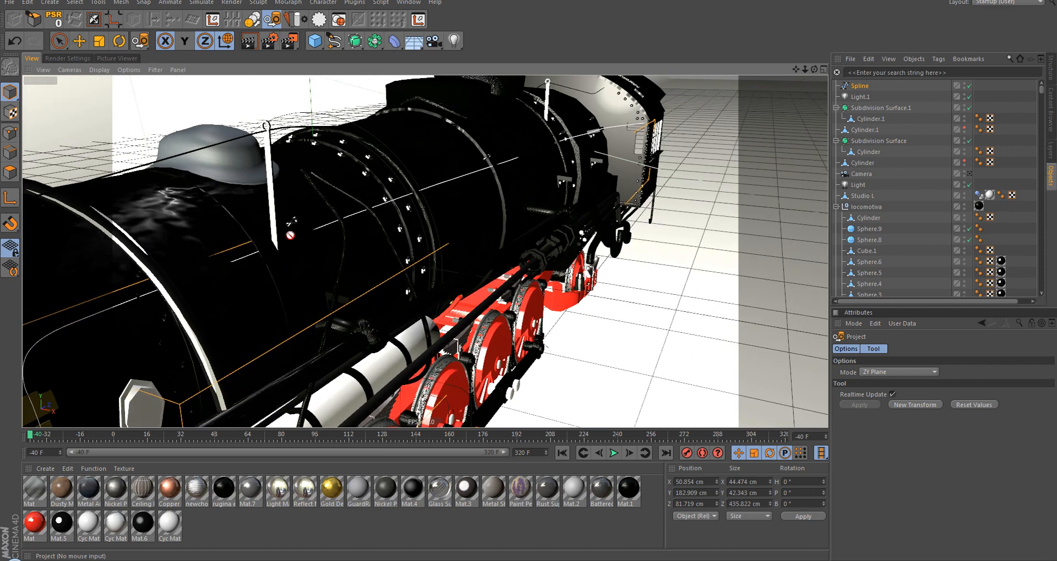
alt+middle_drag(220, 306, 293, 230)
alt+drag(293, 230, 220, 272)
alt+middle_drag(243, 389, 292, 298)
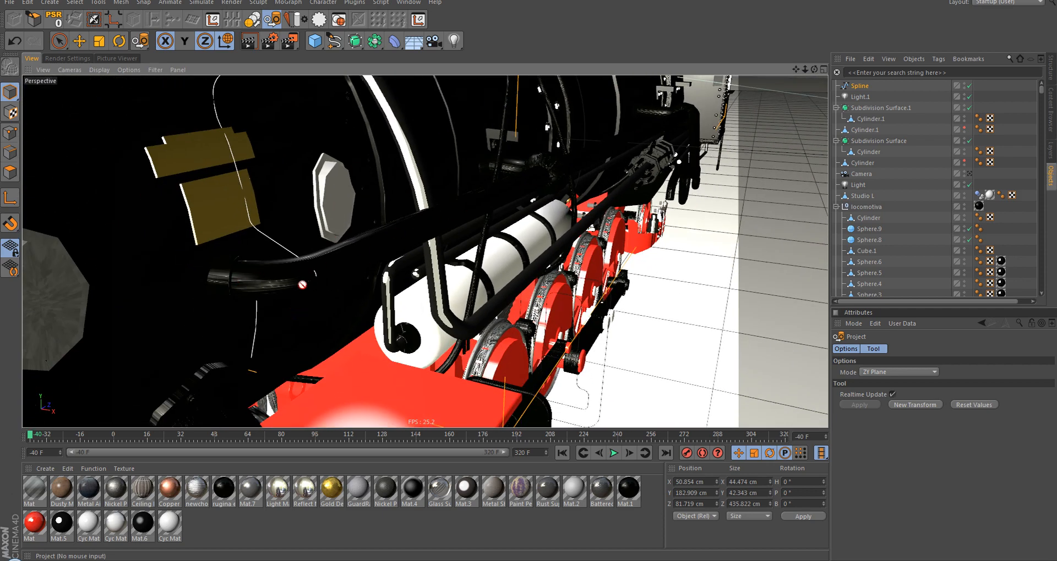
alt+drag(303, 285, 361, 277)
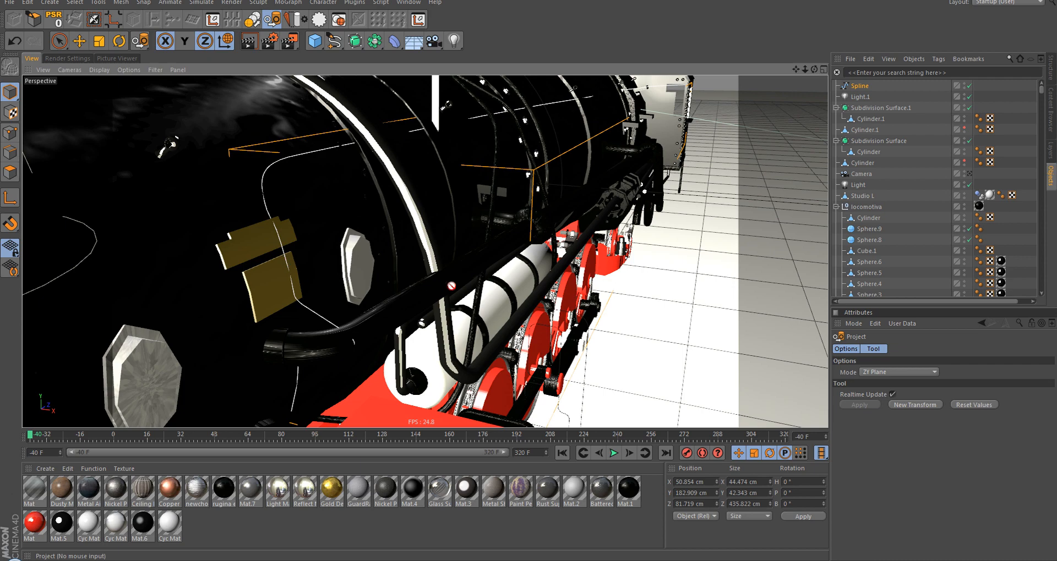
alt+drag(494, 300, 461, 332)
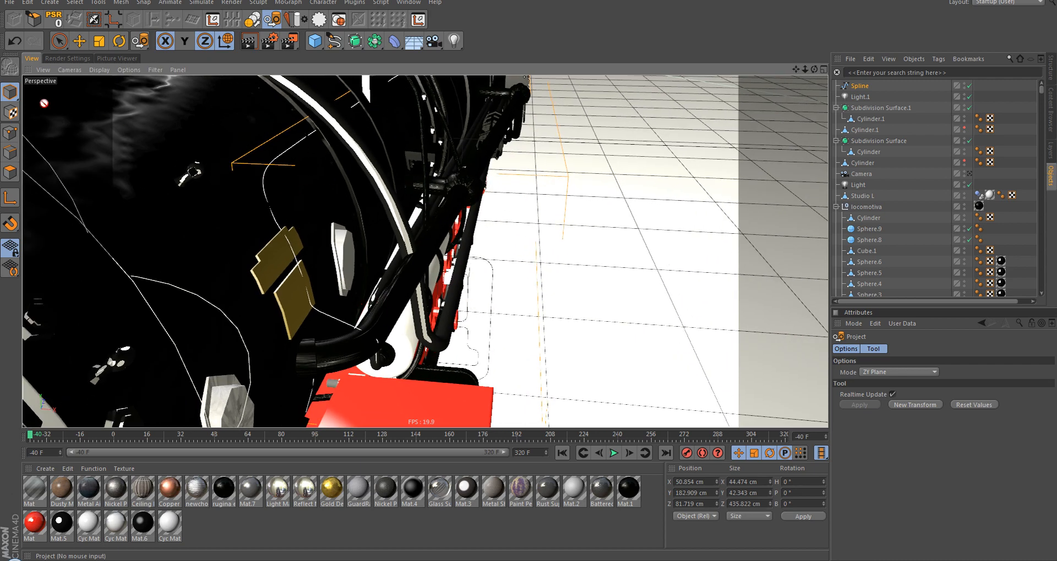
alt+middle_drag(388, 176, 361, 213)
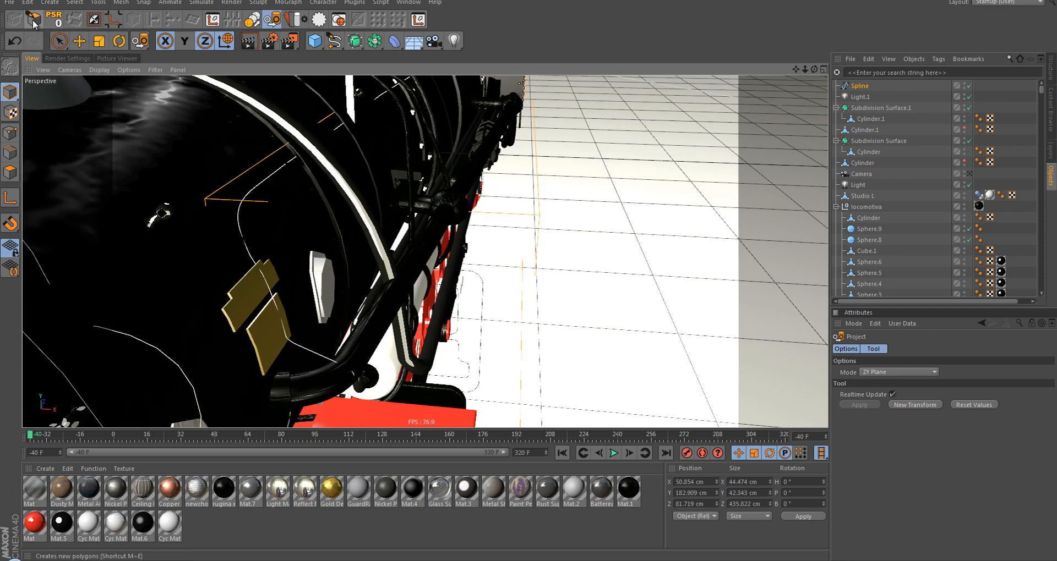
Step: Move the projected spline outward from the boiler to about X 56 cm
key(e)
scroll(439, 193, down, 3)
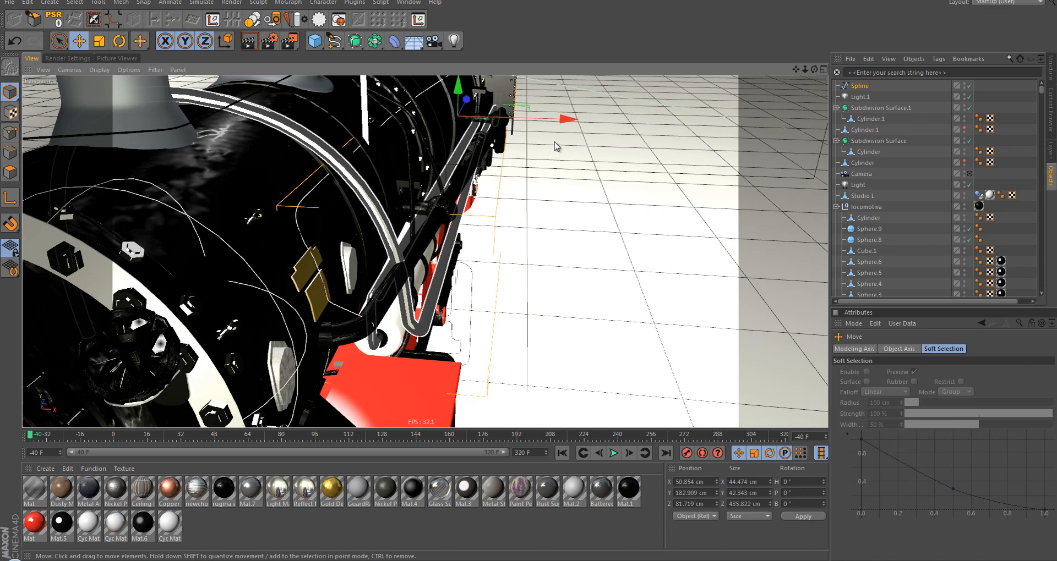
drag(568, 121, 579, 123)
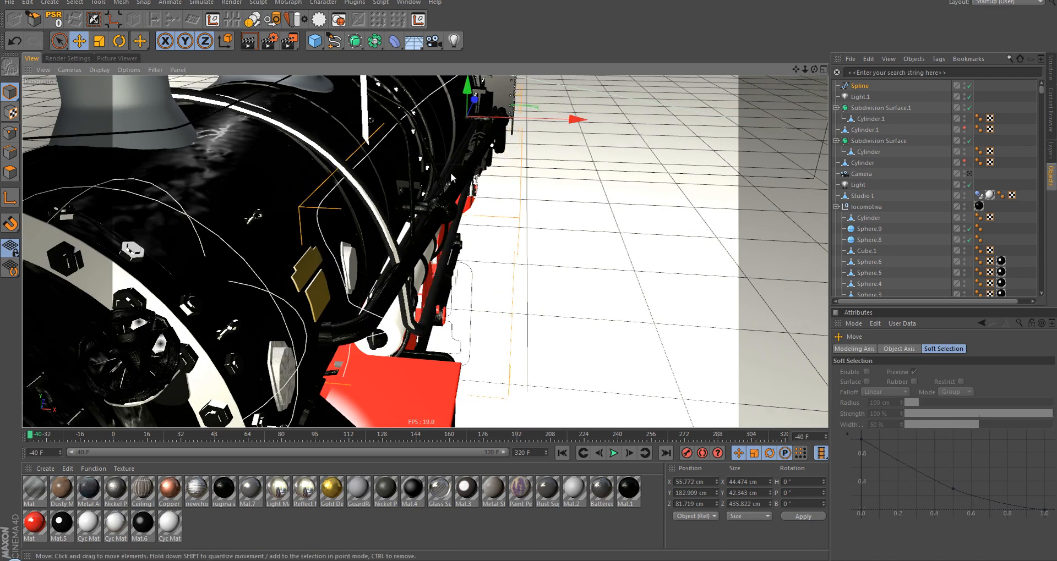
alt+drag(506, 165, 431, 183)
alt+drag(426, 252, 200, 299)
alt+right_drag(201, 299, 209, 298)
Step: Select the spline point that juts out over the pipe near the spline's lower front end
click(10, 133)
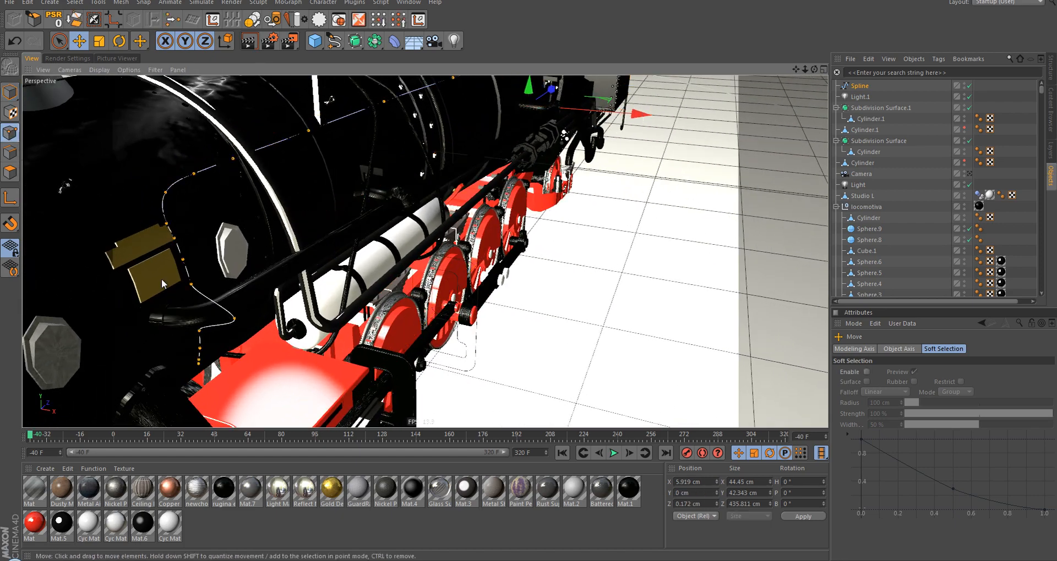
alt+middle_drag(215, 303, 228, 287)
alt+right_drag(228, 287, 247, 298)
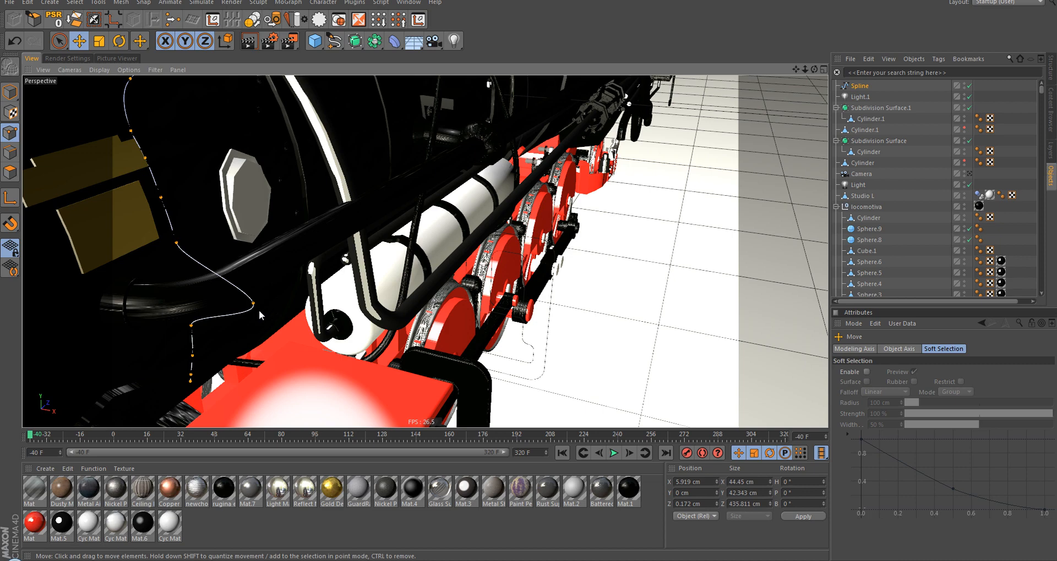
key(0)
drag(248, 283, 279, 289)
Step: Follow the spline along the boiler and examine its rear end beside the cab
alt+middle_drag(212, 159, 232, 326)
alt+right_drag(253, 232, 281, 190)
alt+middle_drag(281, 189, 331, 220)
alt+right_drag(331, 221, 451, 247)
alt+middle_drag(302, 145, 293, 202)
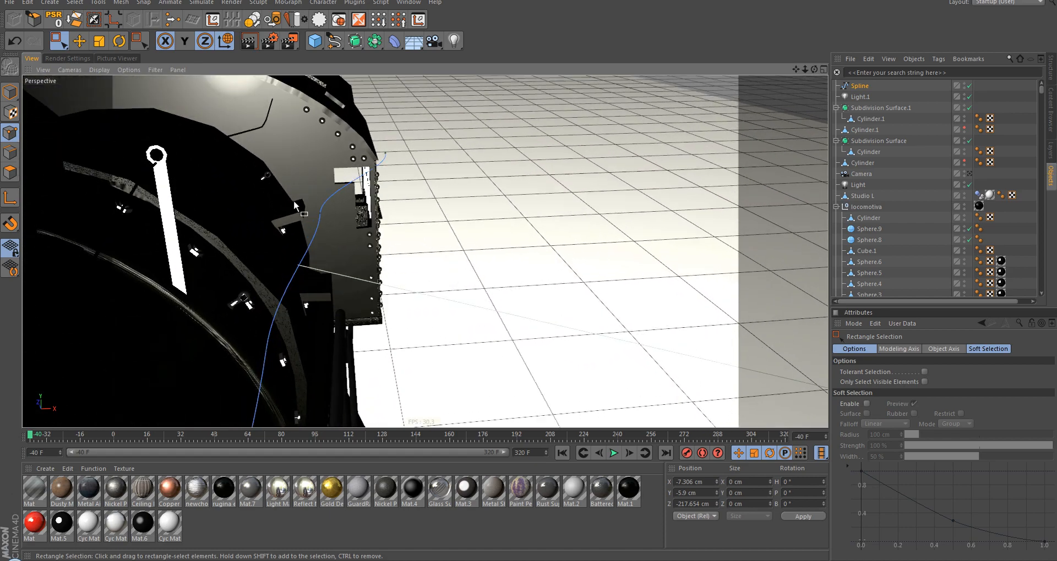
alt+drag(293, 200, 330, 165)
click(356, 137)
drag(481, 134, 388, 135)
Step: Add a Sweep generator and a Circle spline, and scale the circle down to a radius of about 1.8 cm
drag(357, 44, 433, 105)
drag(334, 41, 461, 78)
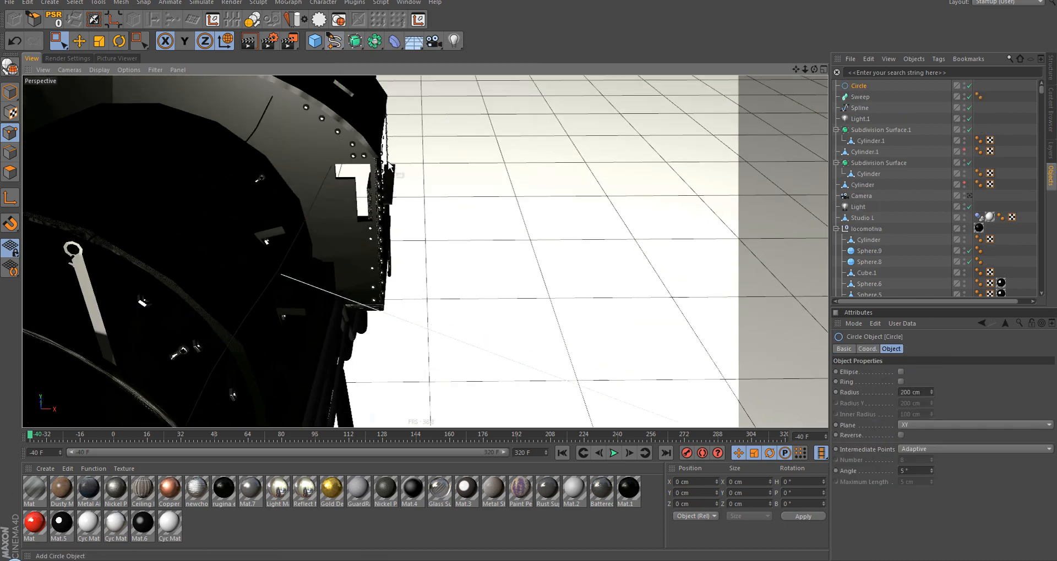
alt+right_drag(308, 221, 196, 309)
alt+middle_drag(196, 310, 320, 253)
key(t)
drag(397, 254, 266, 329)
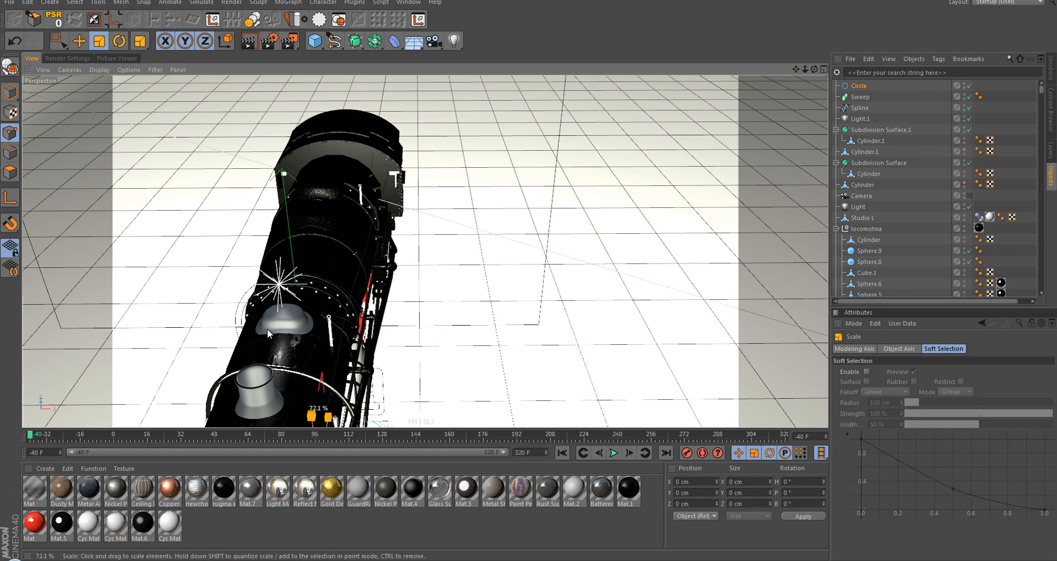
drag(529, 273, 530, 277)
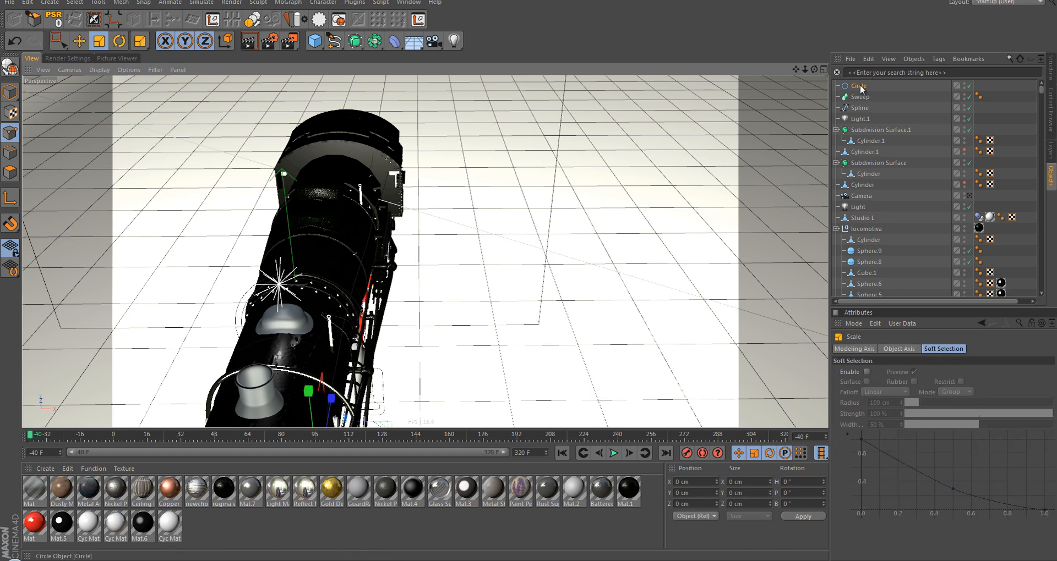
Step: Nest the circle and the projected handrail spline inside the Sweep, with the circle above the spline as its profile
drag(860, 85, 861, 101)
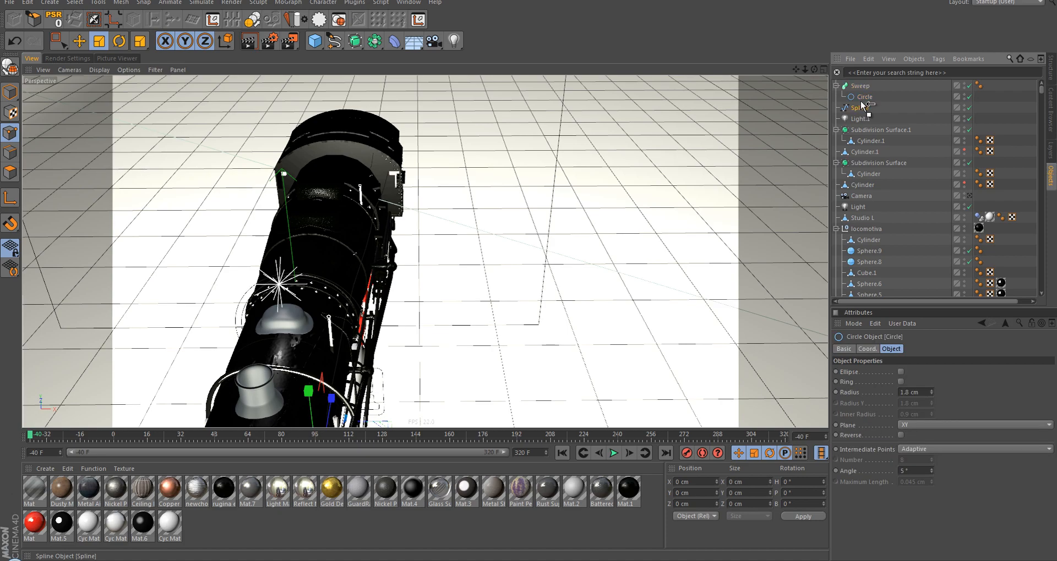
alt+drag(330, 233, 181, 359)
alt+middle_drag(204, 315, 223, 273)
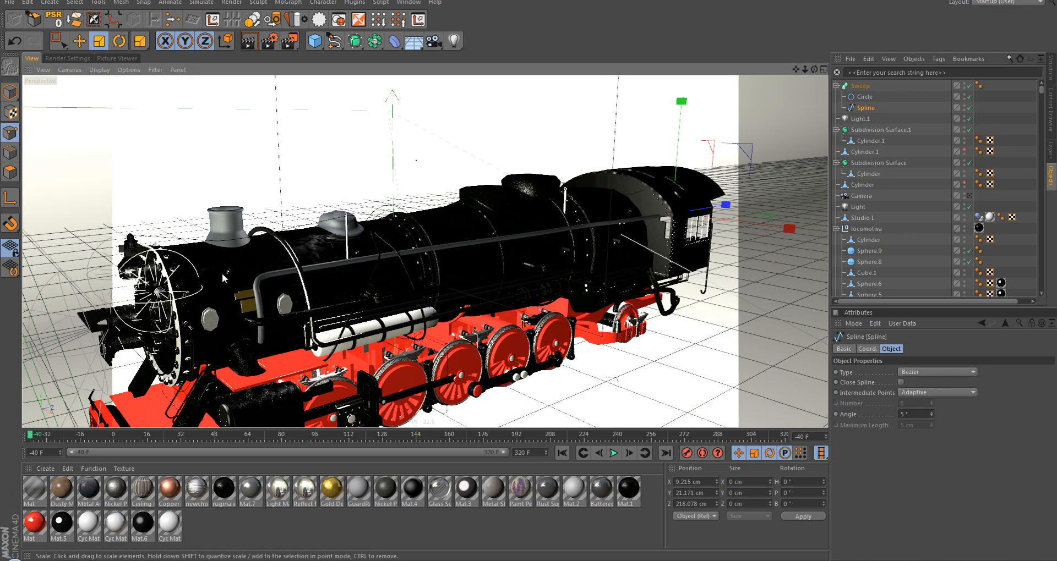
Step: Move the whole handrail spline forward along the boiler to about Z 36.5 cm
alt+right_drag(222, 273, 245, 281)
click(10, 92)
click(680, 247)
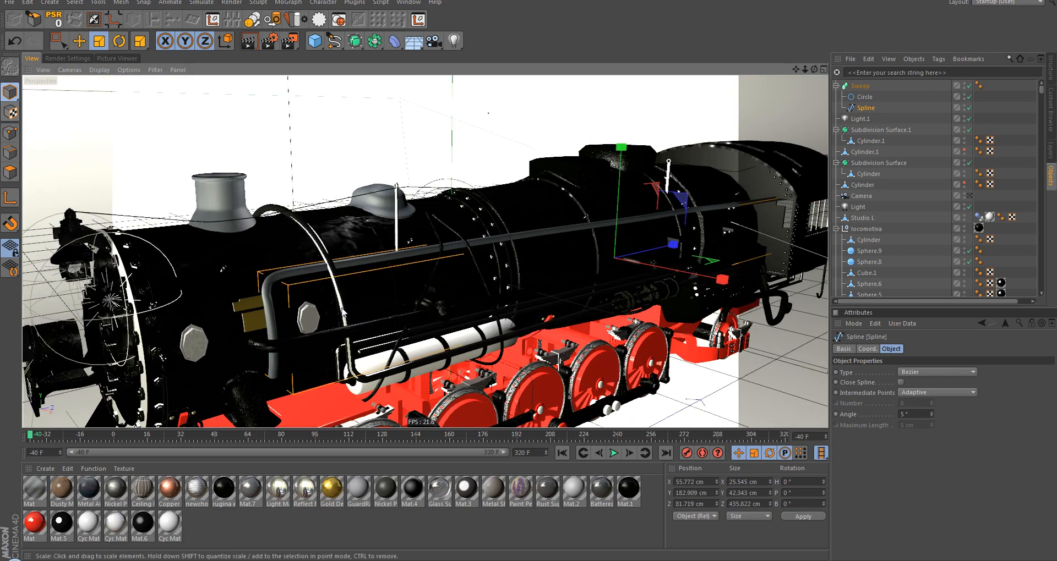
drag(680, 247, 514, 221)
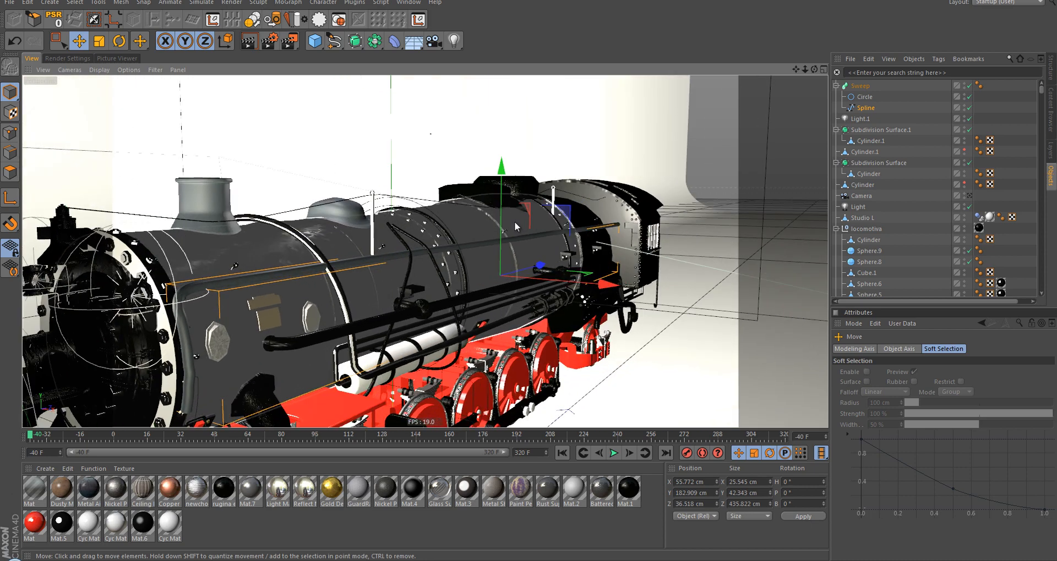
Step: Follow the handrail to its rear end and select the cab's extruded front wall
alt+right_drag(514, 221, 566, 223)
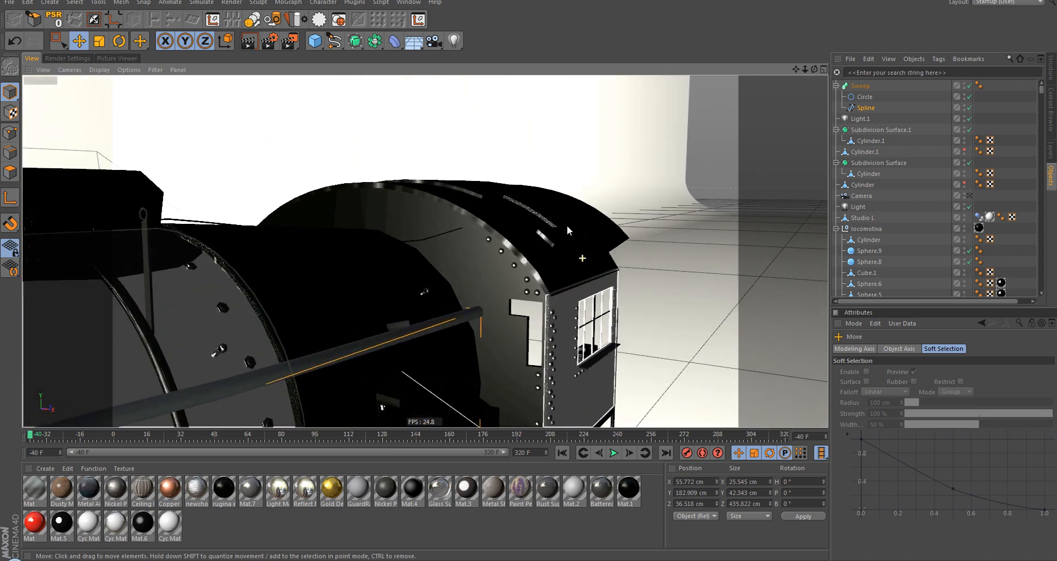
alt+drag(566, 223, 587, 256)
alt+right_drag(587, 255, 518, 249)
alt+drag(518, 253, 492, 227)
alt+right_drag(493, 227, 542, 277)
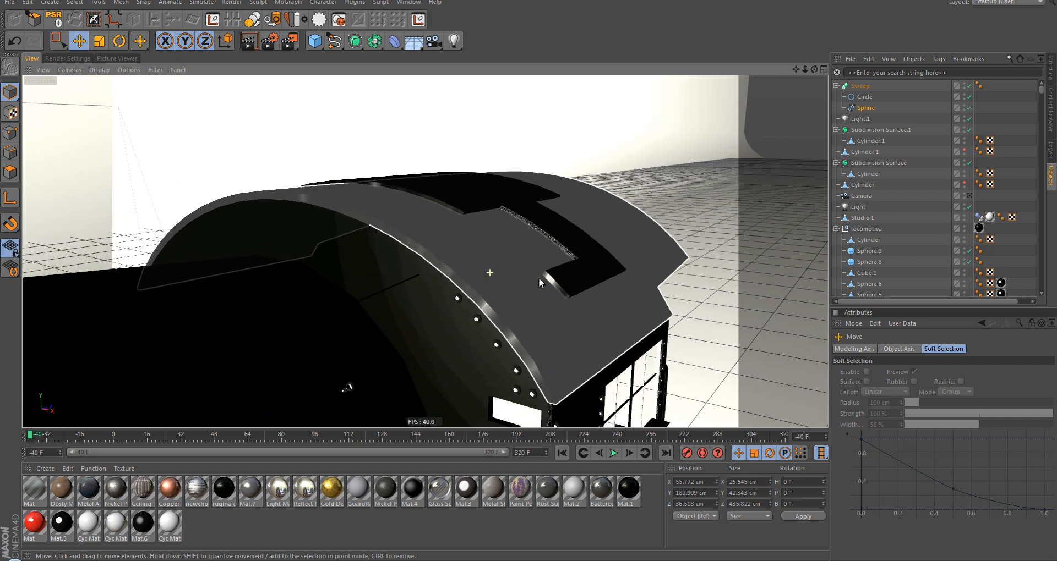
alt+drag(542, 278, 564, 384)
click(460, 306)
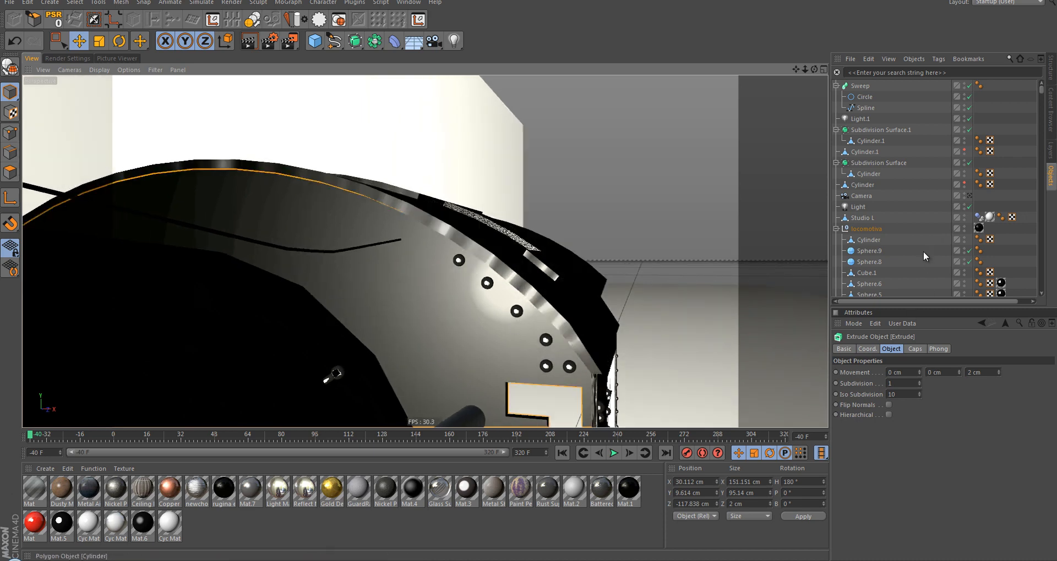
Step: Find the cab front wall's Extrude in the object hierarchy and activate its profile Spline.4 for point editing
scroll(922, 254, down, 10)
scroll(926, 258, down, 10)
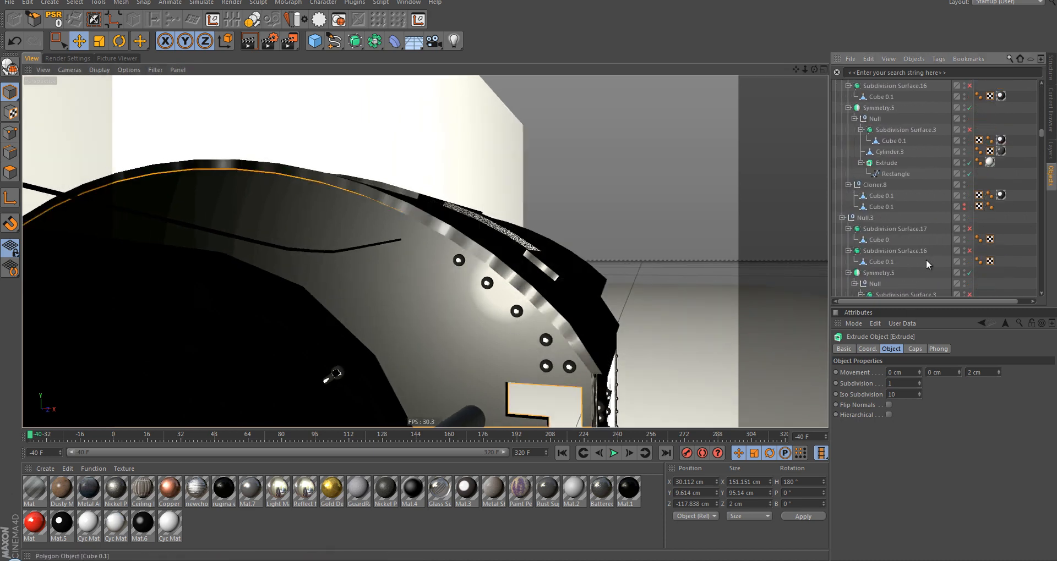
scroll(930, 248, down, 10)
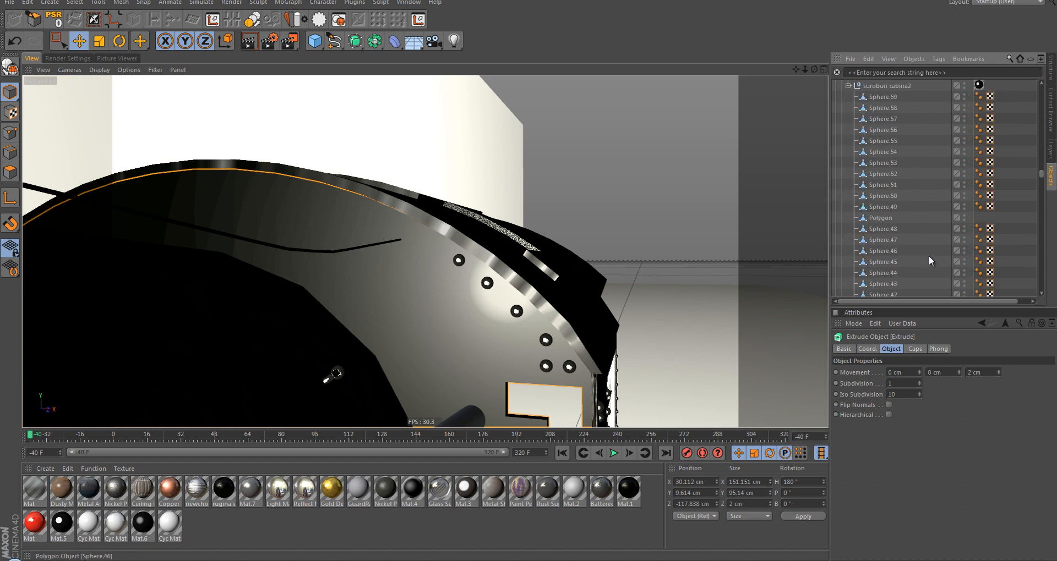
scroll(929, 255, down, 5)
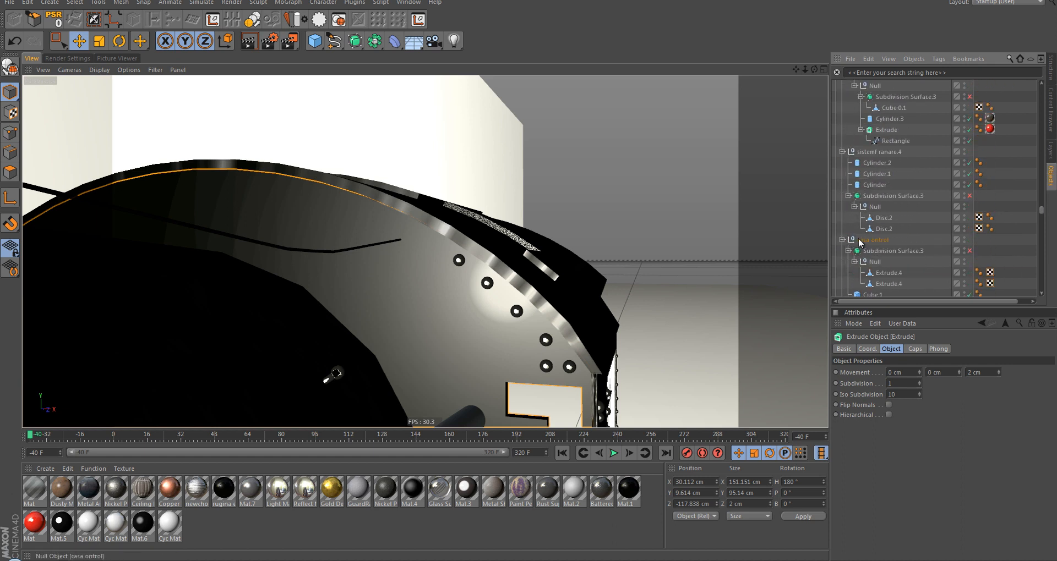
click(841, 240)
scroll(870, 237, down, 4)
click(877, 232)
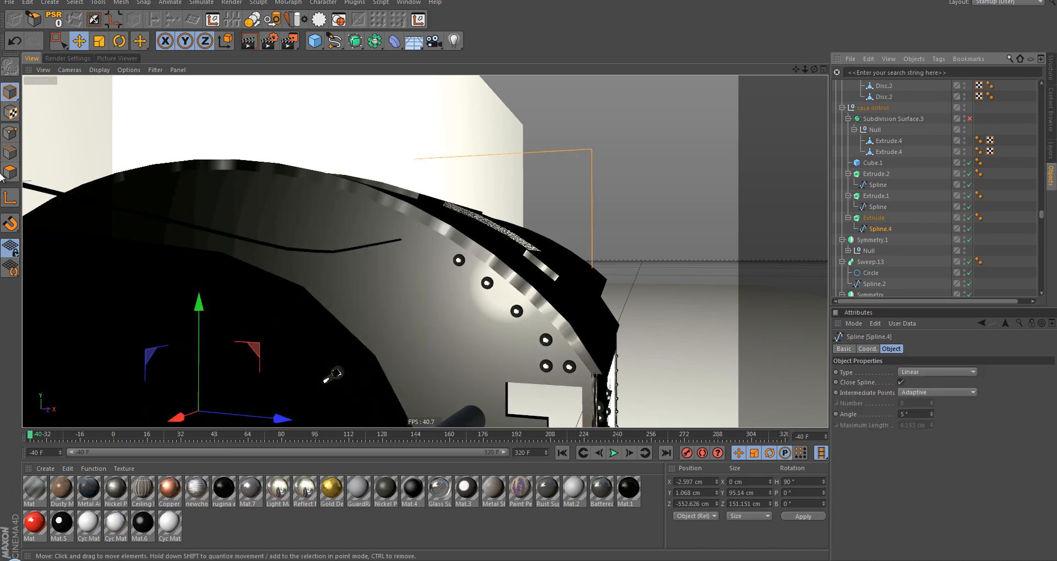
click(10, 133)
alt+middle_drag(516, 310, 504, 253)
alt+drag(504, 255, 452, 265)
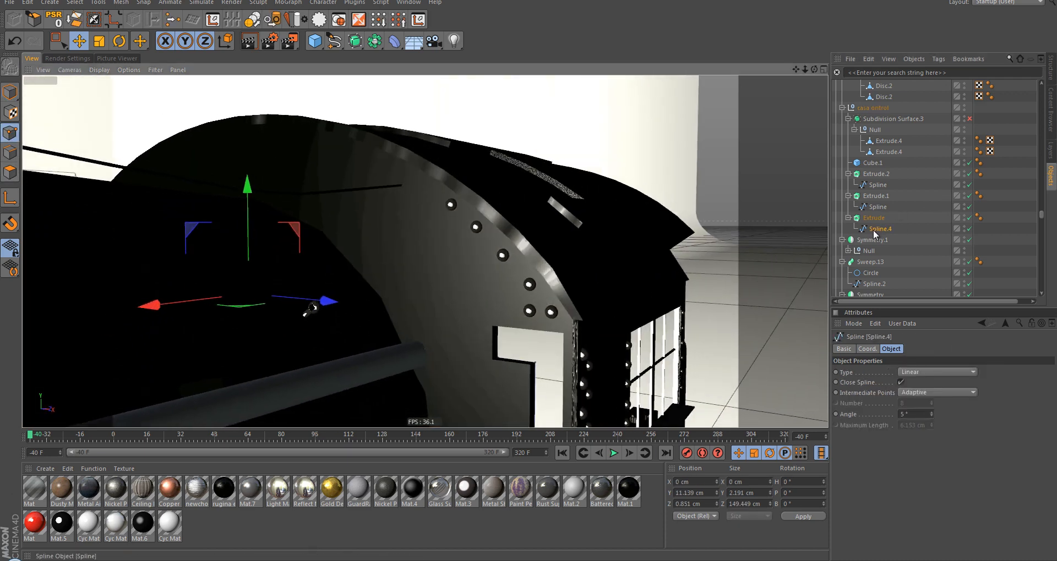
Step: Temporarily turn off the Extrude generator above Spline.4 and examine the cab front and roof edge without it
click(969, 219)
scroll(486, 285, up, 5)
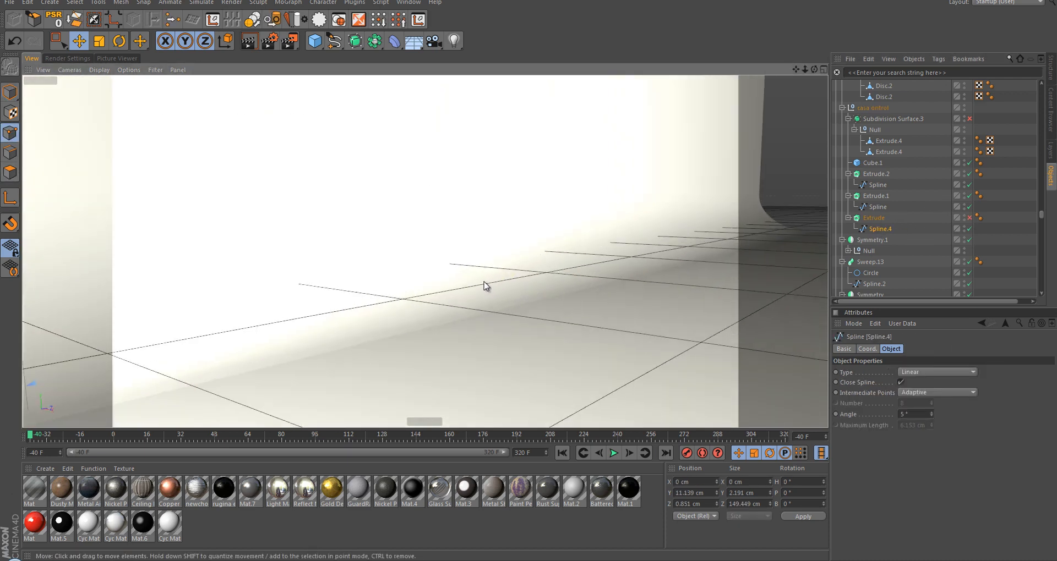
scroll(517, 274, down, 5)
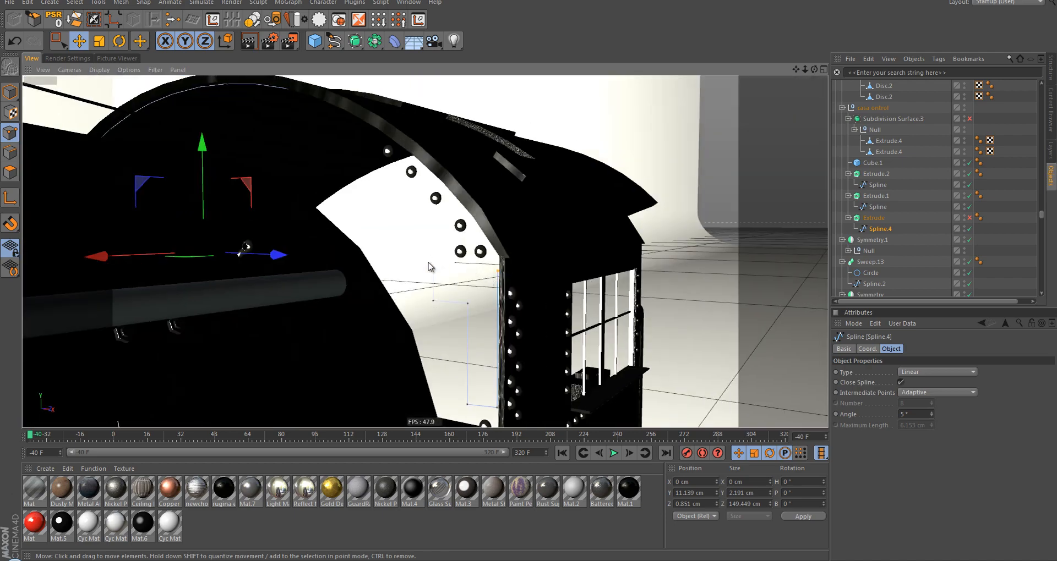
scroll(465, 294, up, 4)
alt+drag(486, 384, 482, 322)
alt+middle_drag(482, 322, 477, 319)
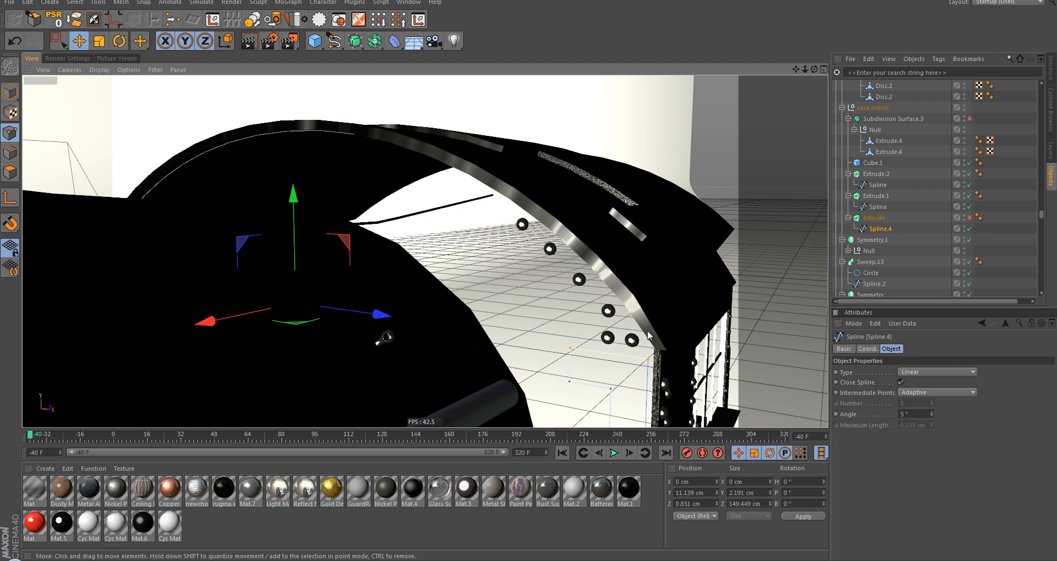
alt+drag(648, 335, 697, 299)
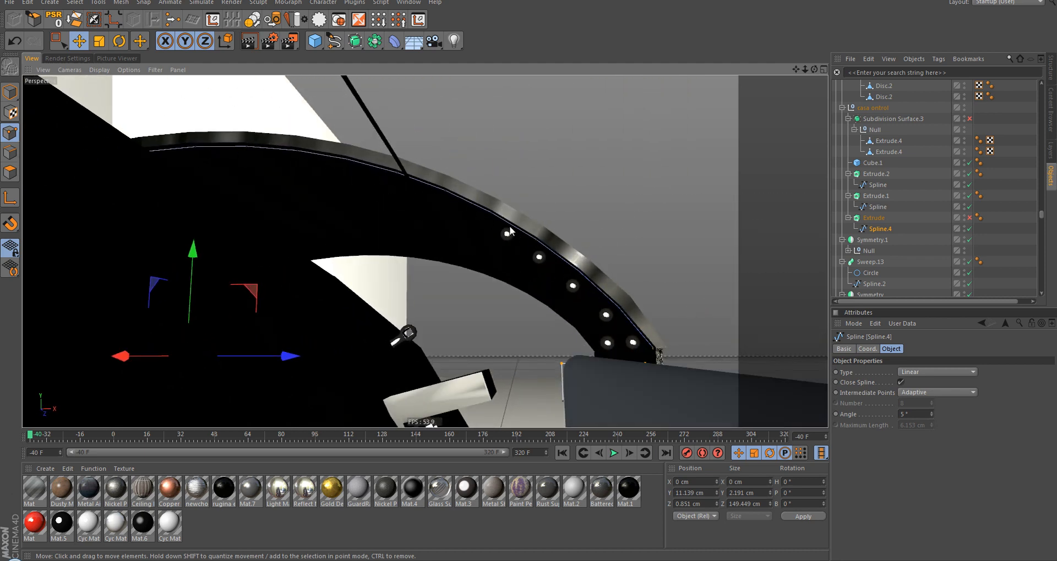
Step: Duplicate the Extrude object that holds Spline.4 inside Extrude.1 and make the copy editable
click(874, 218)
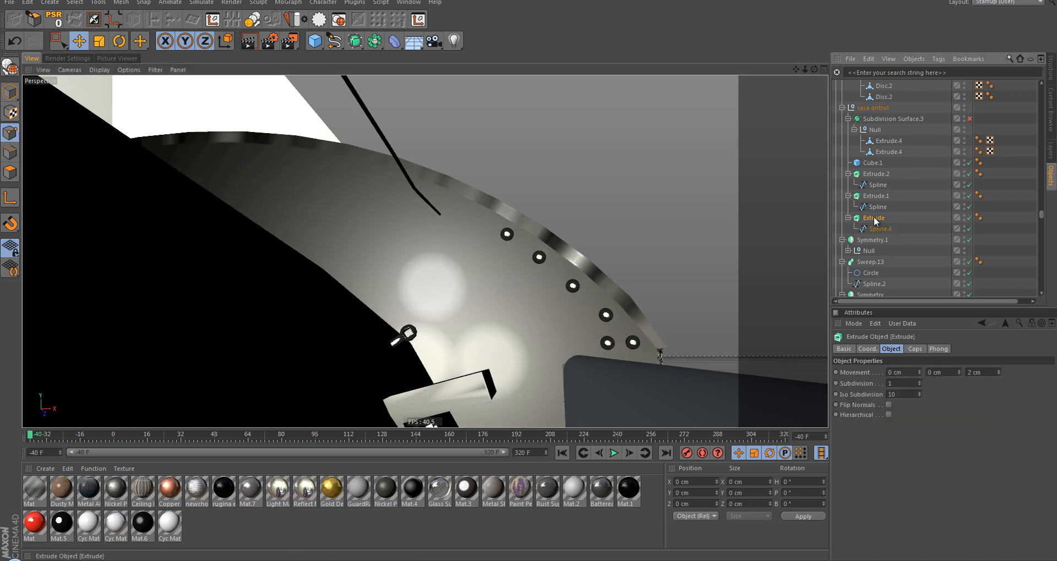
ctrl+drag(879, 211, 879, 219)
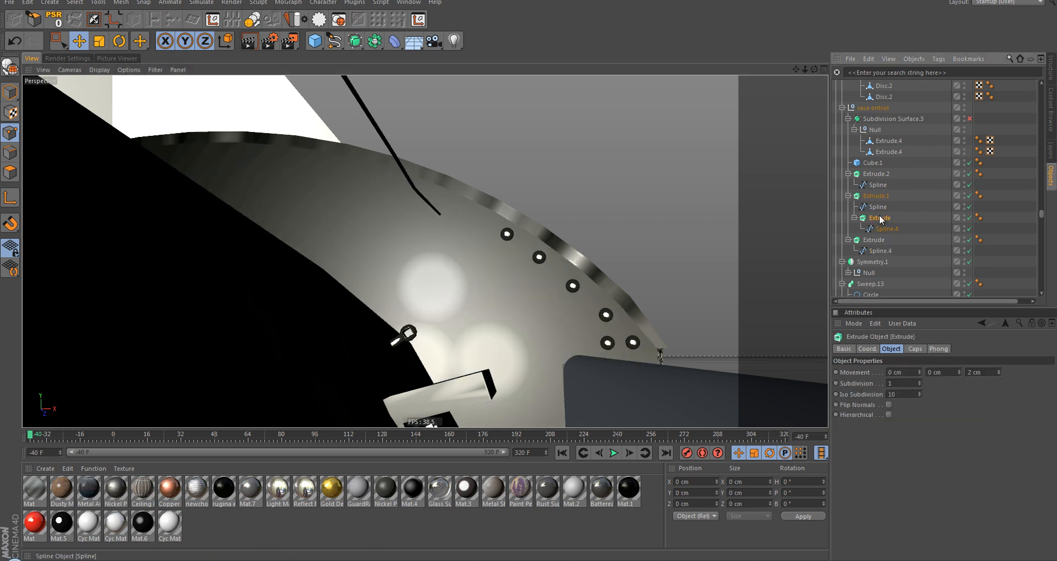
key(c)
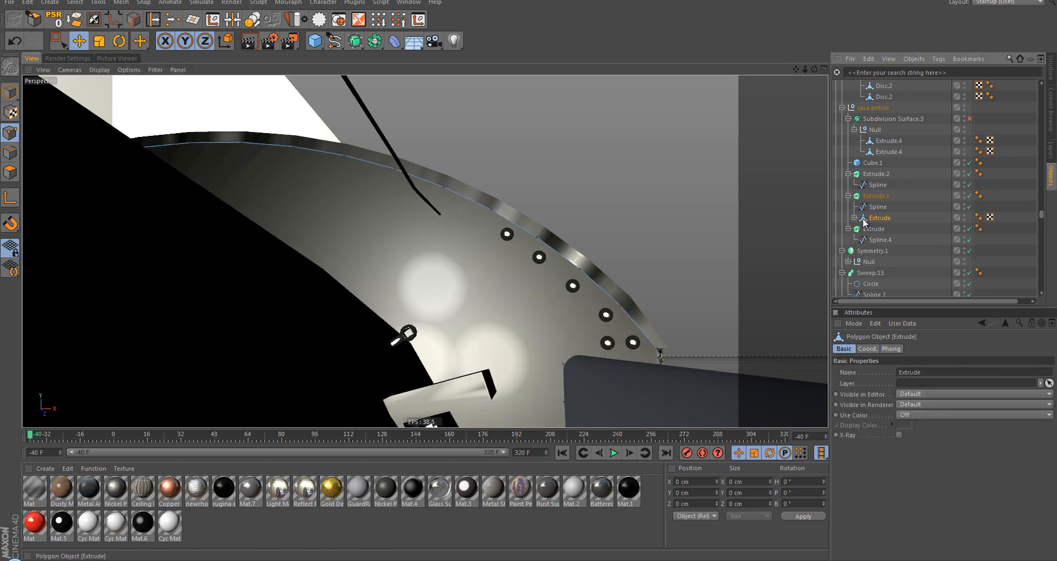
Step: Delete the outer roof shell, the first Extrude.4 object under Subdivision Surface.3
alt+drag(425, 210, 572, 277)
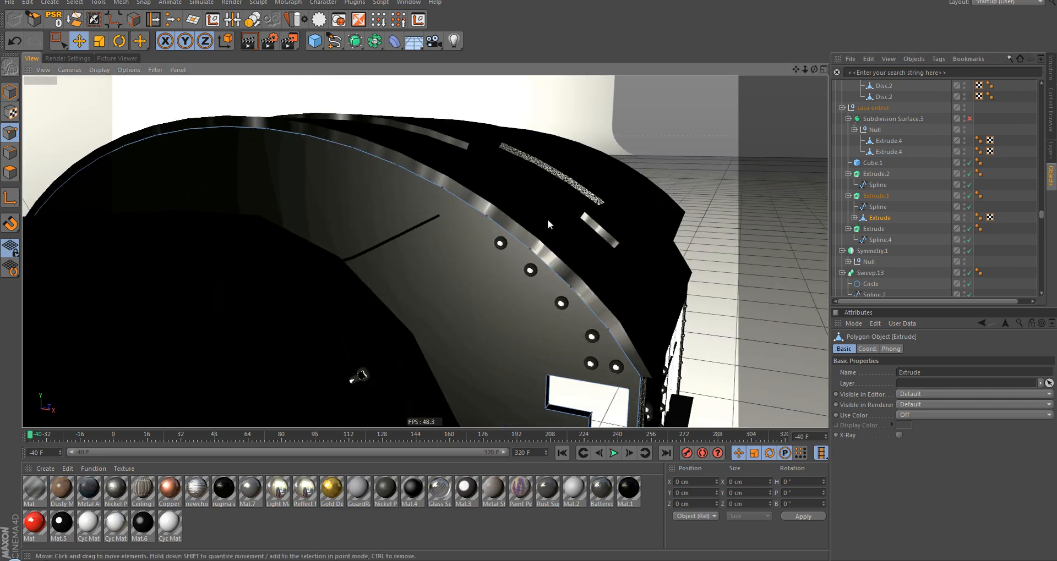
key(Return)
click(485, 160)
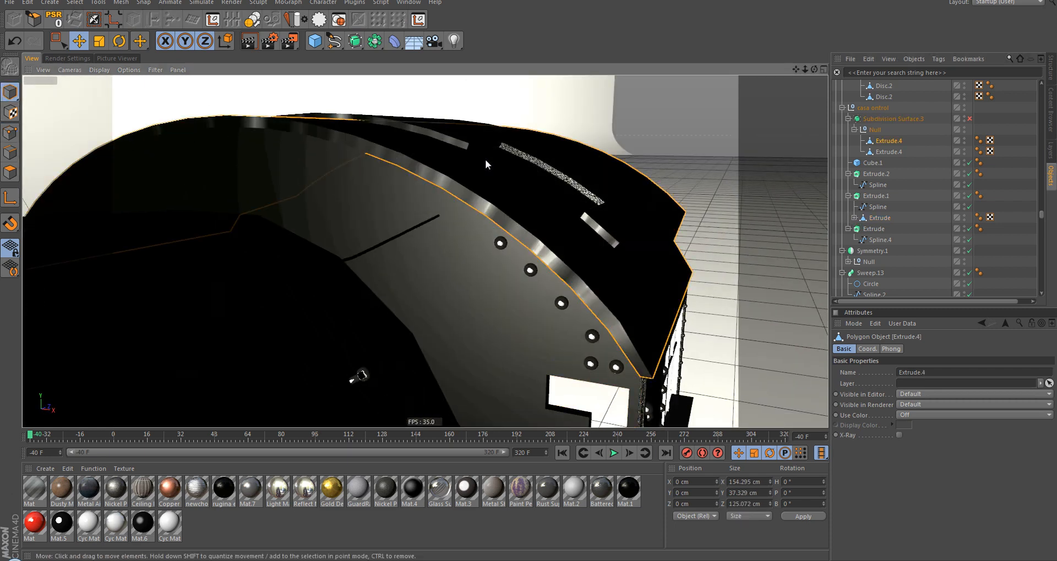
key(Delete)
alt+drag(451, 192, 781, 195)
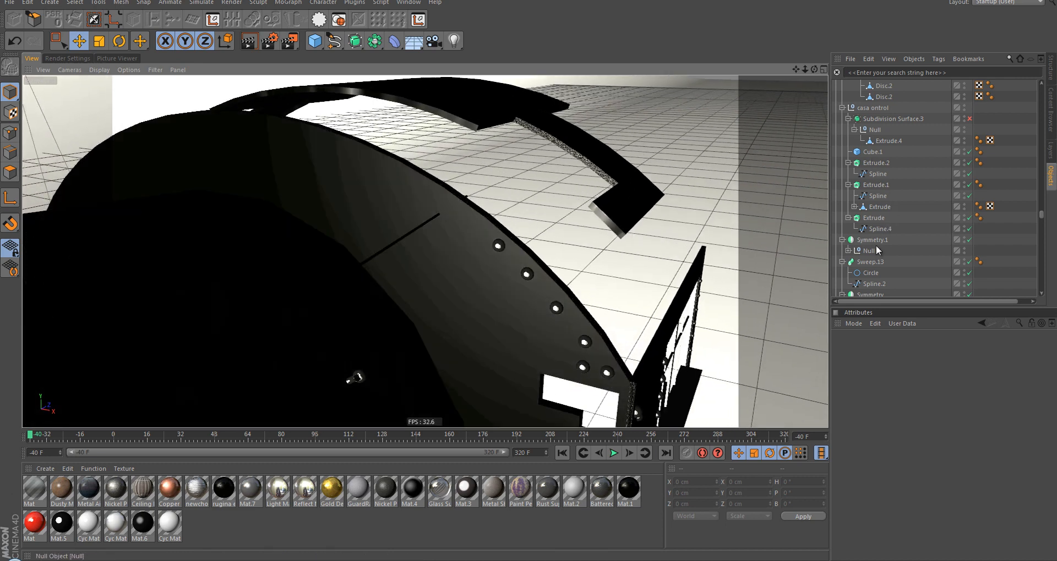
Step: Select all polygons along the curved top rim of the editable Extrude copy, from one end of the arch to the other
click(879, 208)
alt+drag(488, 228, 68, 204)
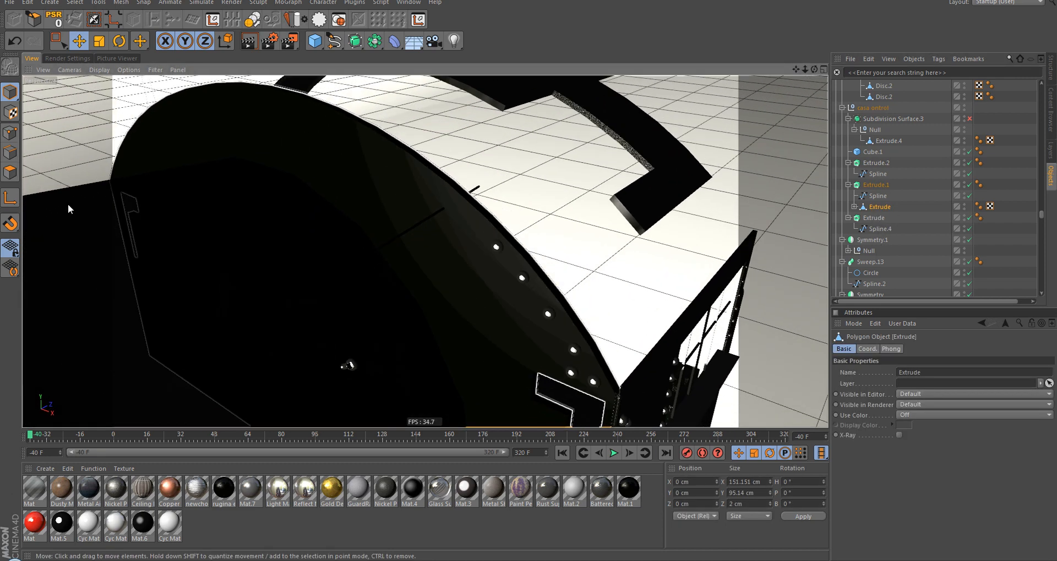
click(9, 174)
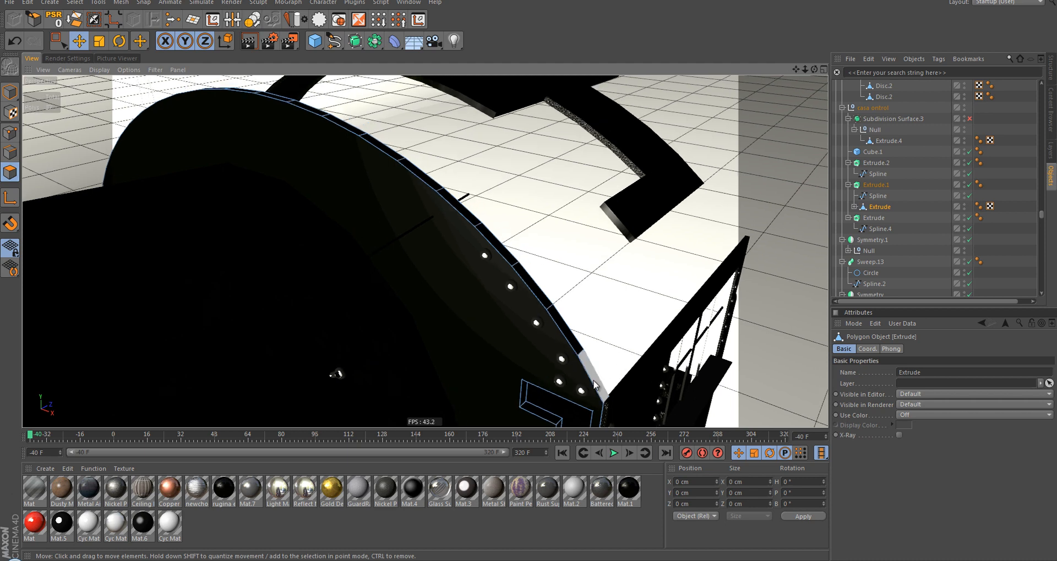
click(594, 380)
shift+click(567, 333)
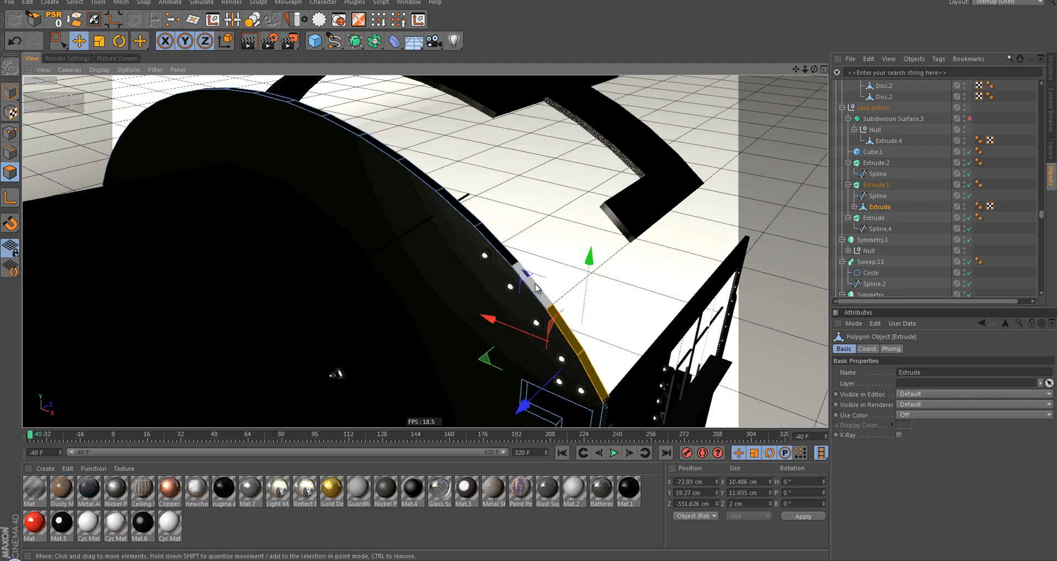
shift+click(531, 287)
shift+click(498, 248)
shift+click(459, 208)
shift+click(420, 176)
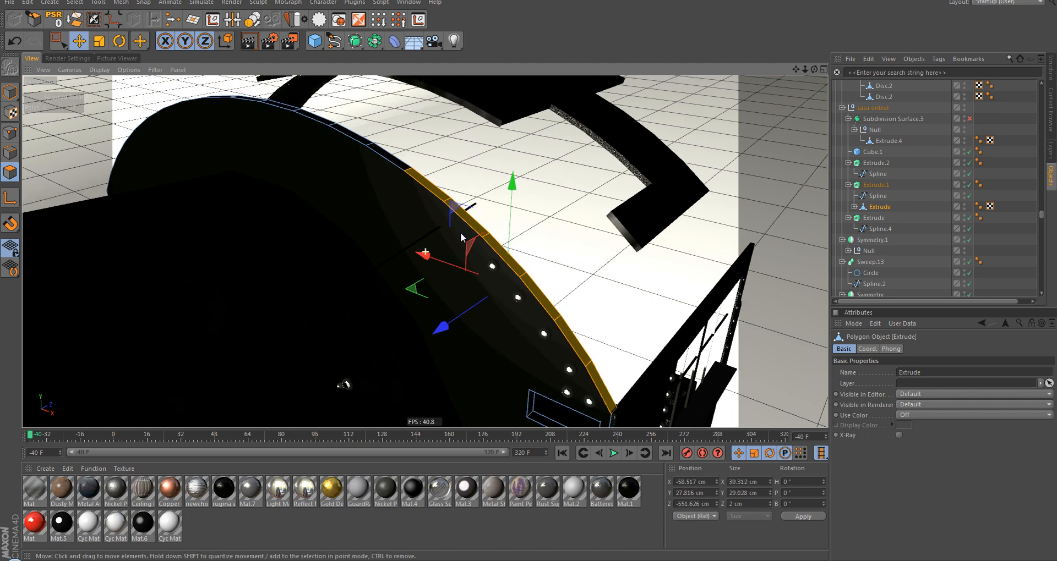
alt+drag(460, 233, 549, 297)
shift+click(514, 267)
shift+click(490, 253)
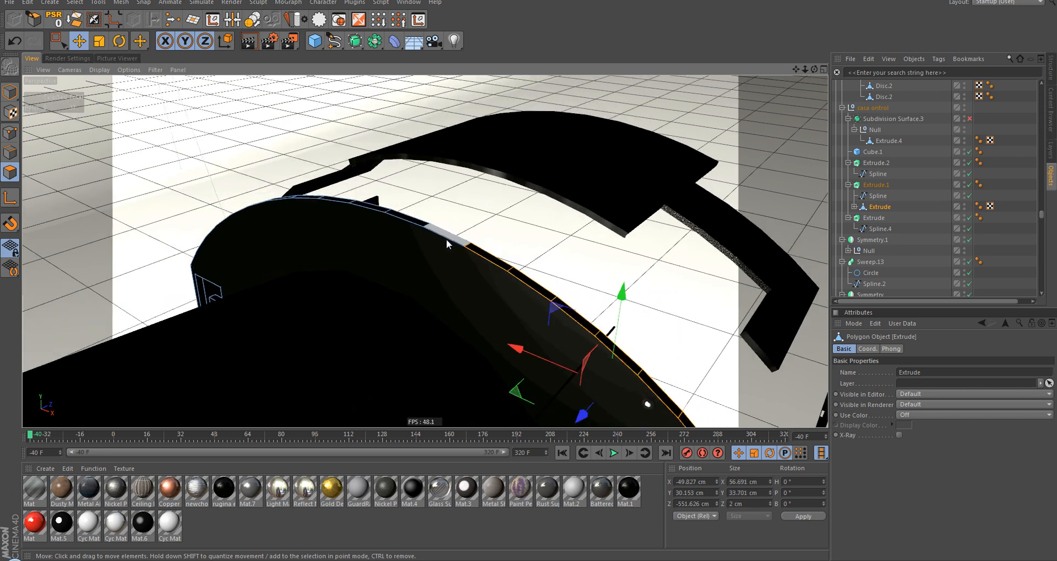
shift+click(448, 241)
alt+drag(365, 236, 531, 297)
shift+click(416, 208)
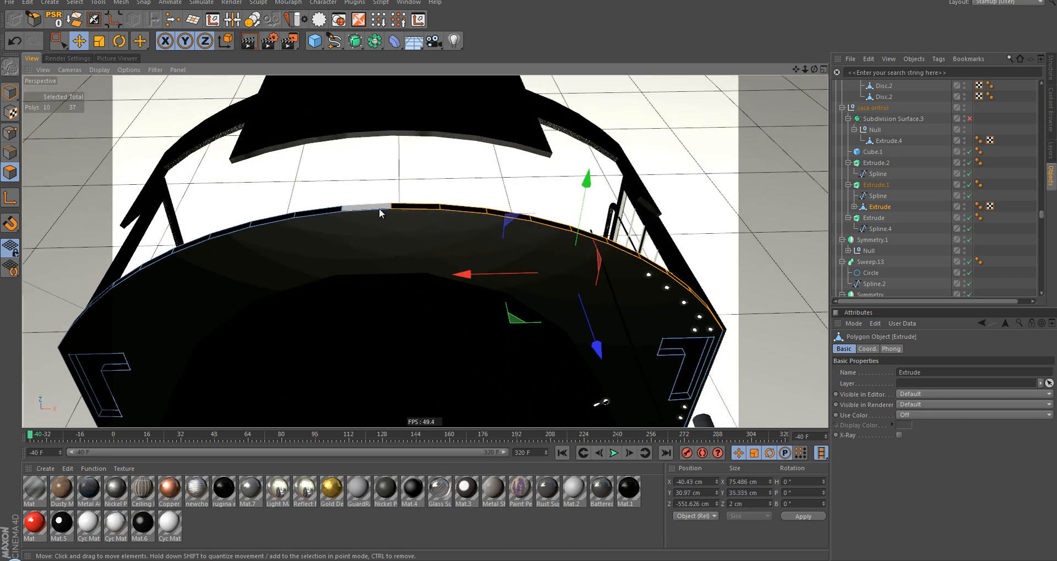
shift+click(366, 207)
shift+click(319, 213)
shift+click(272, 219)
shift+click(220, 235)
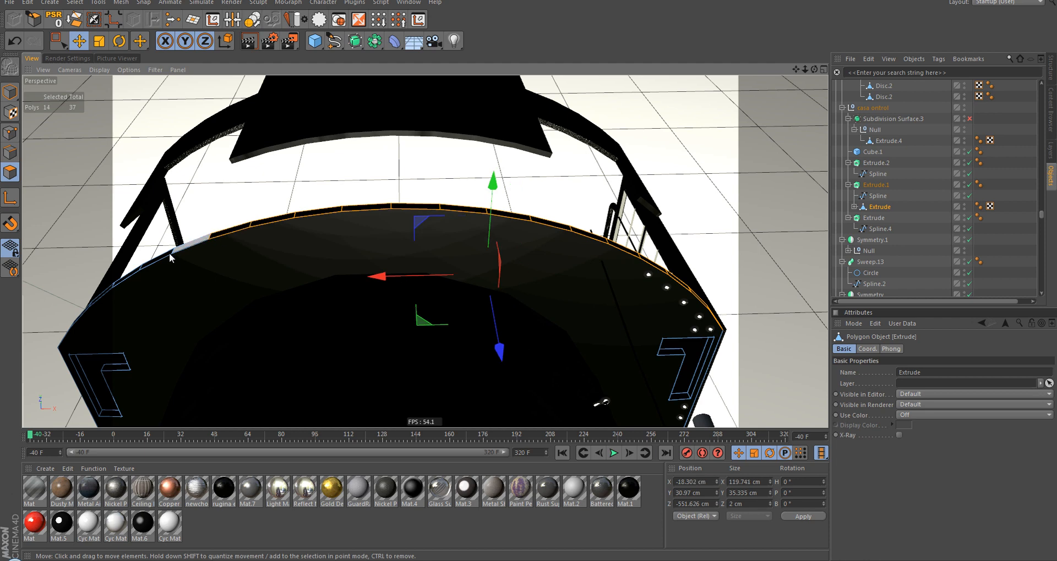
shift+click(188, 244)
shift+click(160, 257)
alt+middle_drag(245, 253, 421, 239)
shift+click(318, 265)
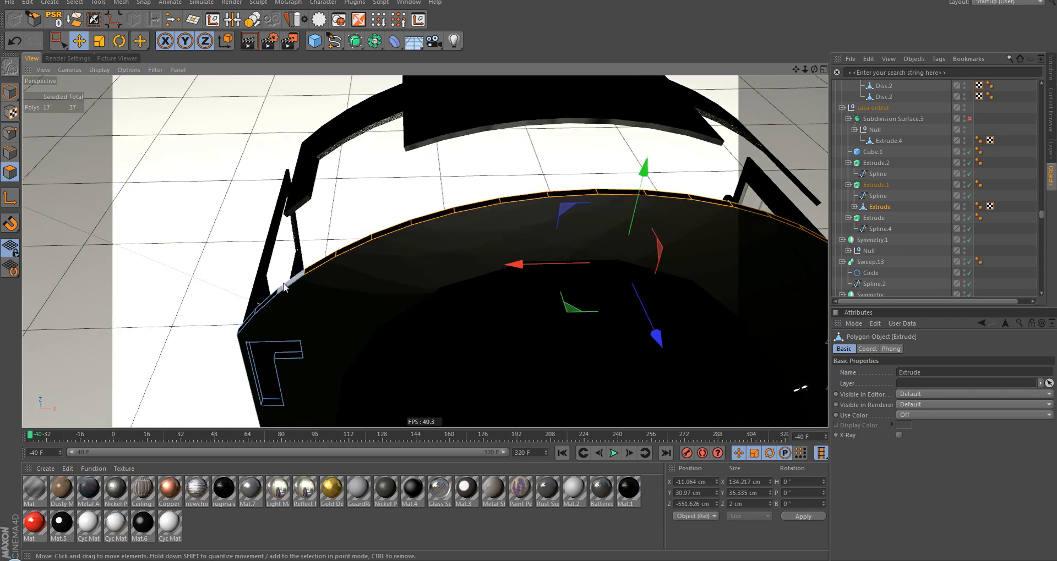
shift+click(292, 280)
shift+click(266, 299)
shift+click(247, 320)
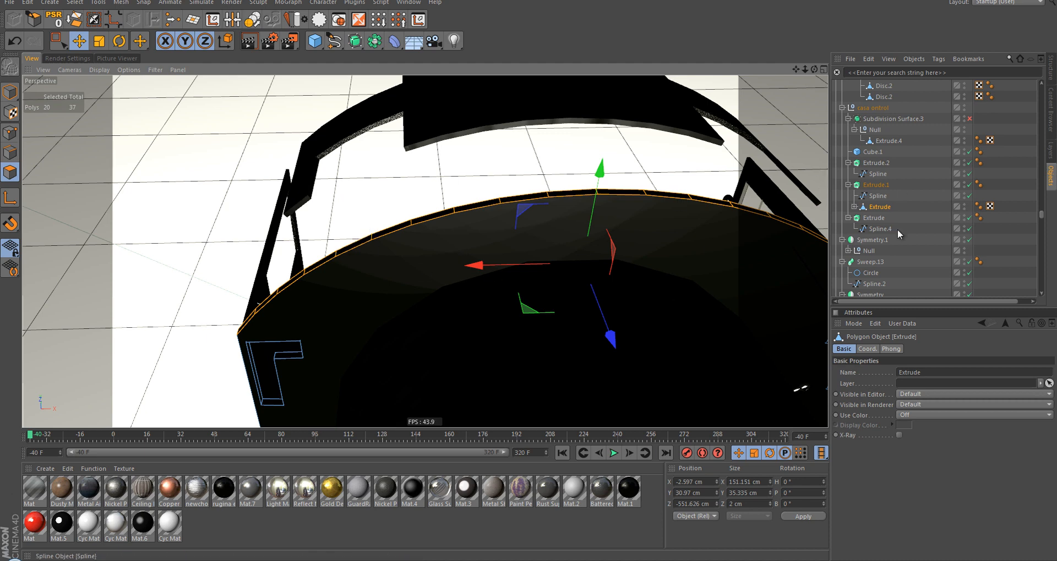
Step: Split the selected rim polygons into a separate object and delete them from the original Extrude copy
alt+drag(606, 259, 527, 273)
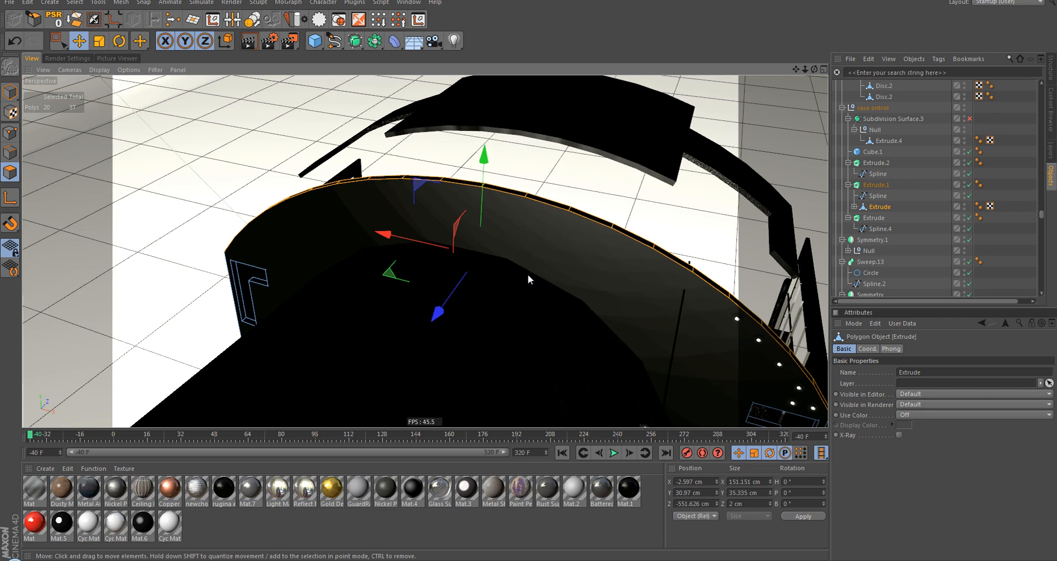
key(u)
key(p)
key(Delete)
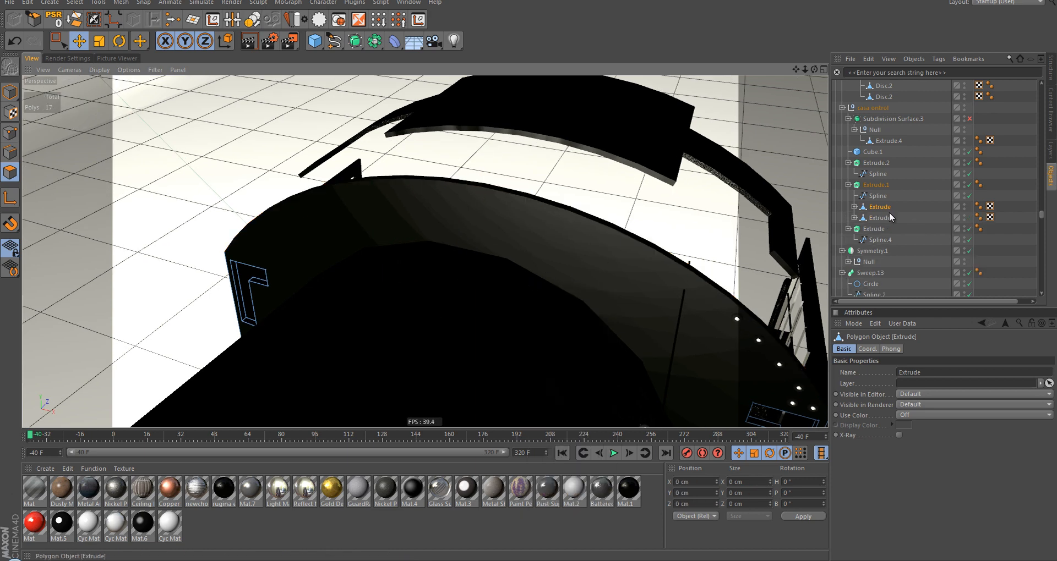
Step: Delete the Cap 1 and Cap 2 child objects of the split-off rim object
click(854, 207)
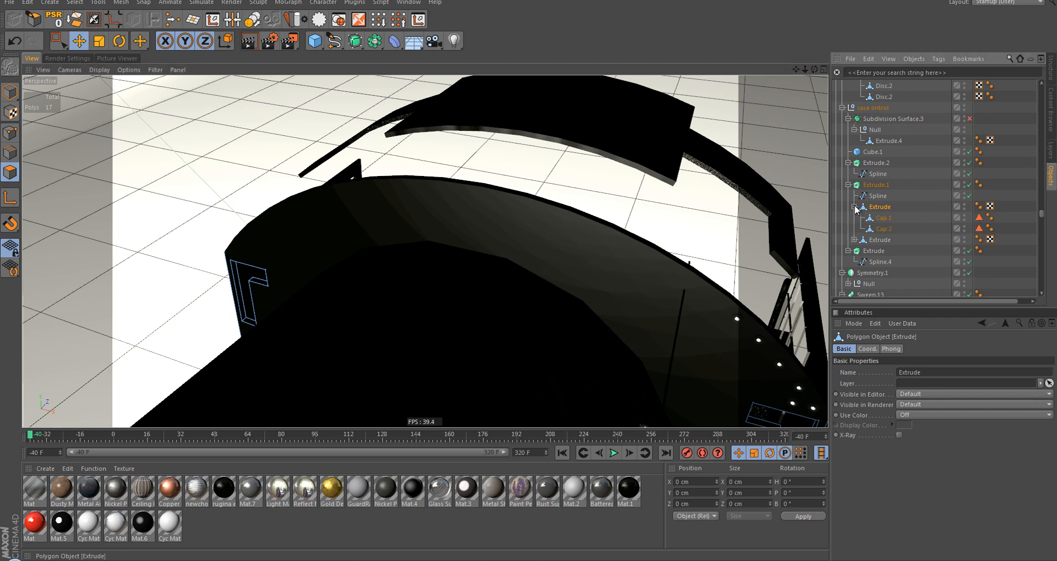
click(855, 207)
click(872, 221)
alt+drag(647, 291, 686, 223)
click(854, 218)
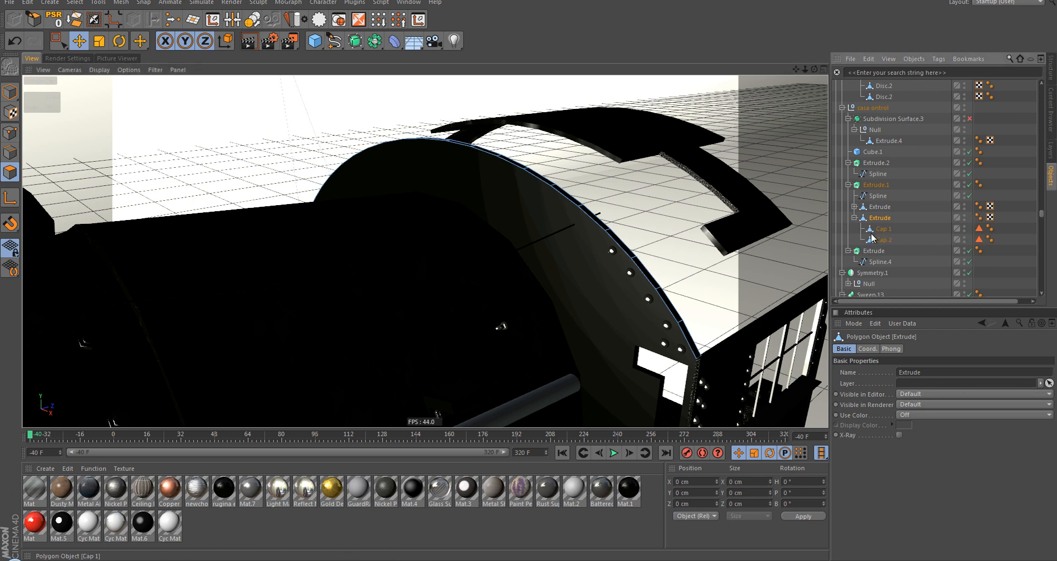
click(881, 229)
shift+click(882, 239)
key(Delete)
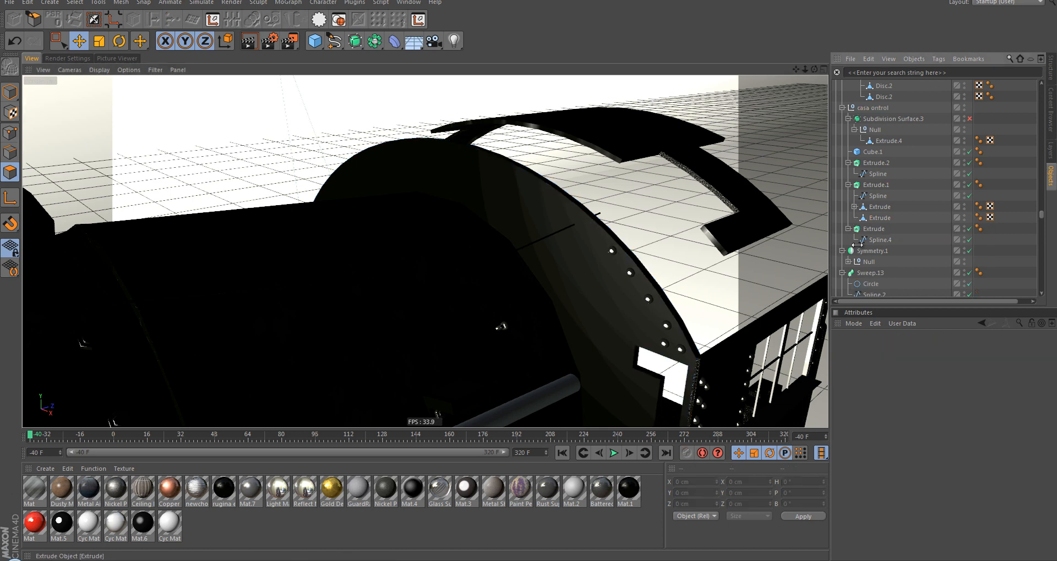
Step: Extrude the split-off rim polygons outward with an offset of about 1.7 cm to thicken the arch
click(878, 218)
alt+drag(601, 285, 520, 276)
alt+drag(604, 227, 527, 272)
key(d)
alt+drag(639, 270, 347, 259)
scroll(346, 260, up, 3)
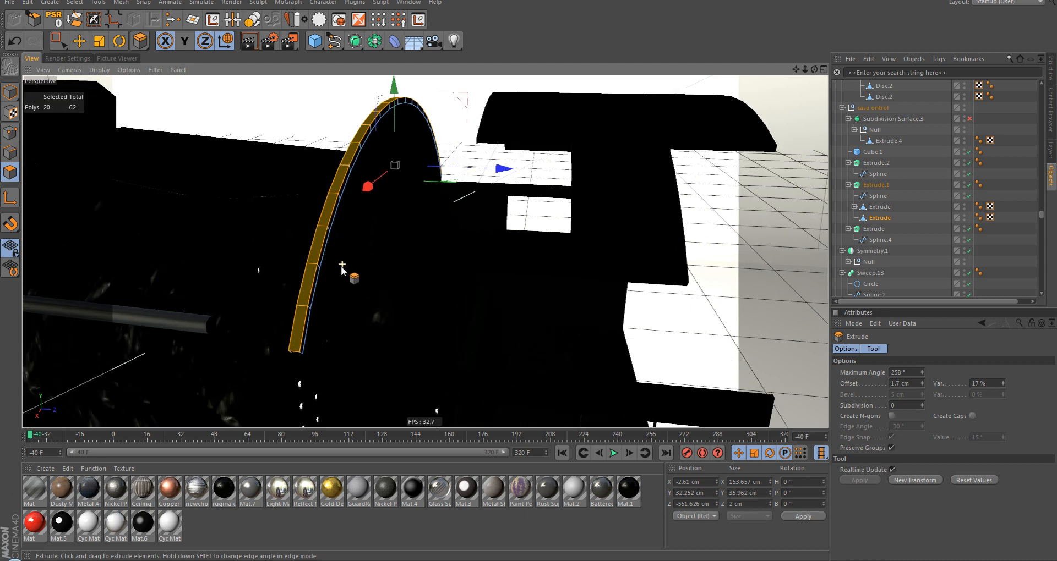
Step: Select the row of polygons along the thickened arch's side that faces the rear of the cab
key(u)
key(l)
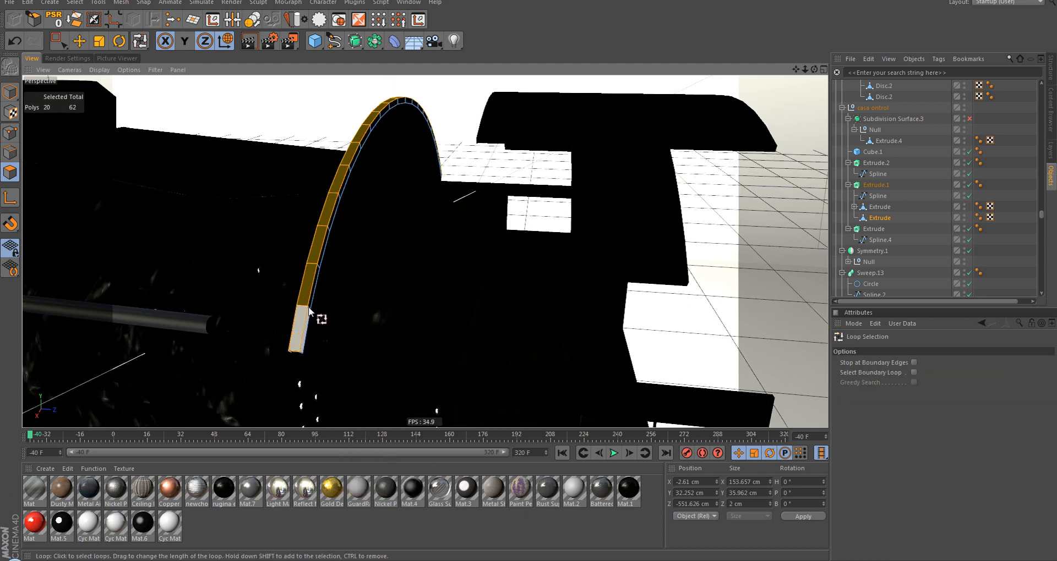
click(310, 311)
alt+drag(313, 308, 376, 301)
key(9)
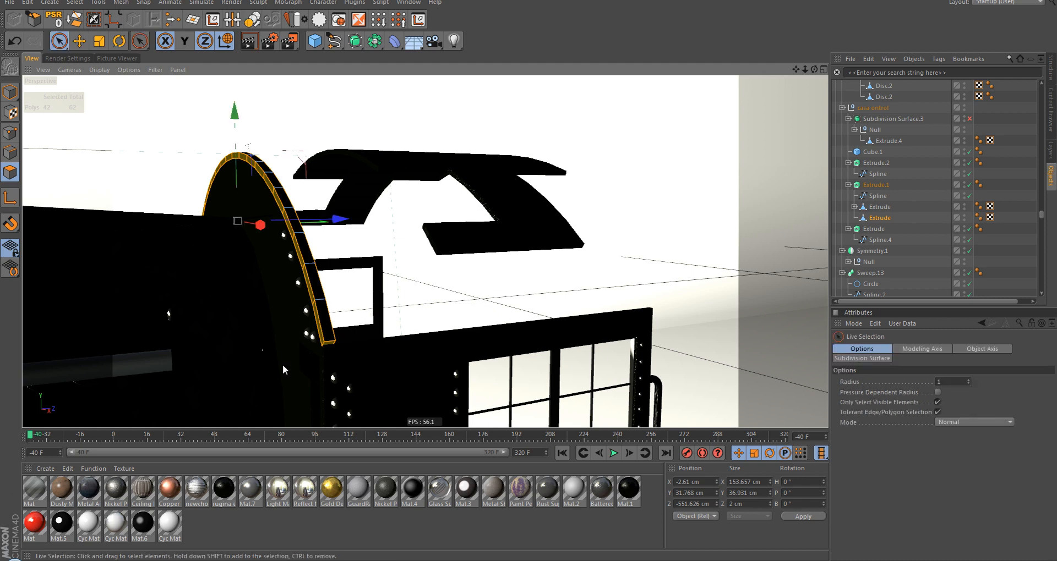
ctrl+click(318, 344)
key(ctrl+z)
key(u)
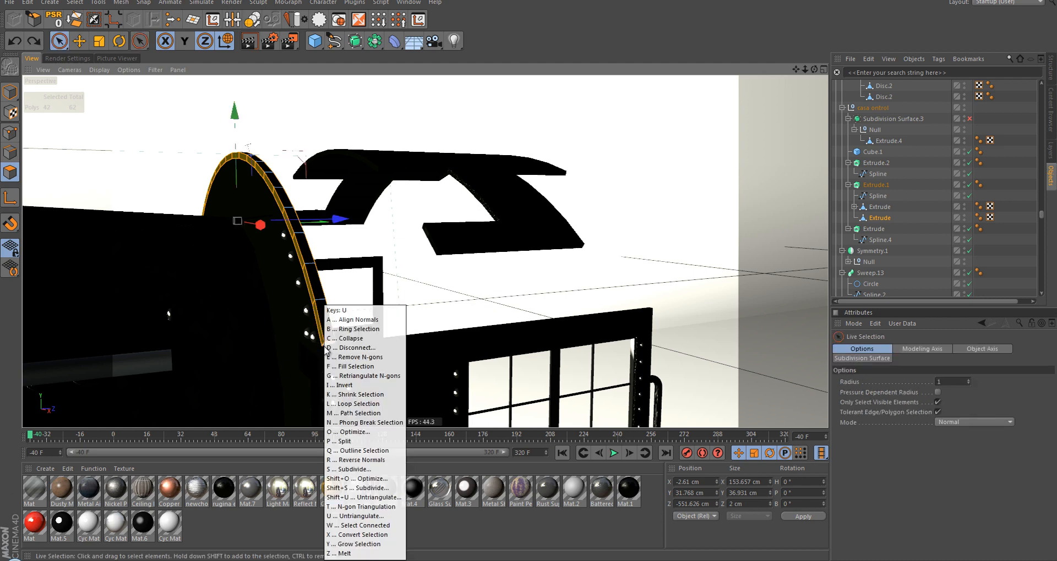
key(l)
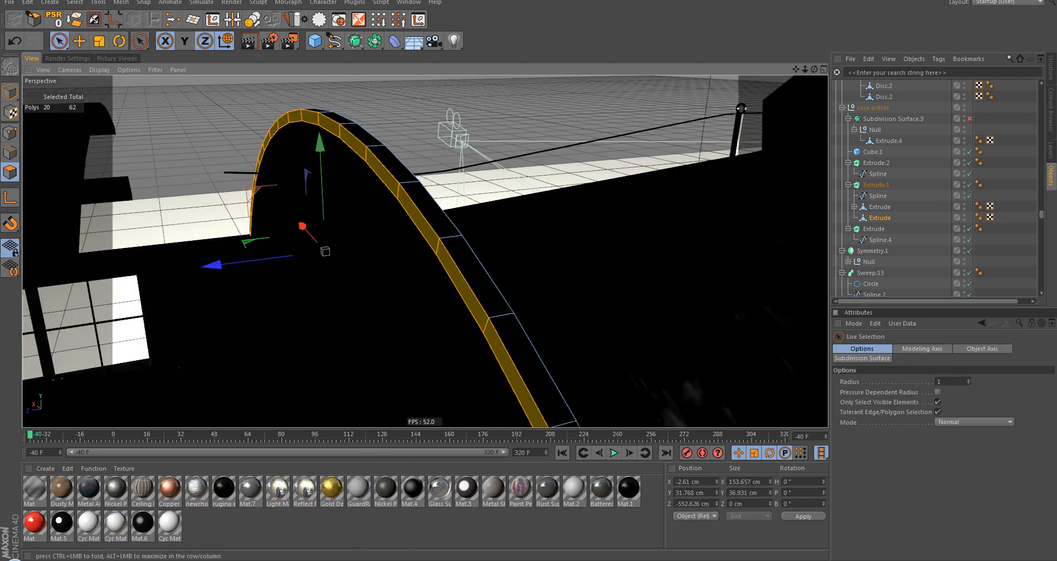
Step: Extrude the selected side polygons rearward in two segments, to Z about -631 cm and about -639 cm, forming the cab roof
alt+drag(471, 289, 4, 242)
alt+middle_drag(427, 252, 614, 236)
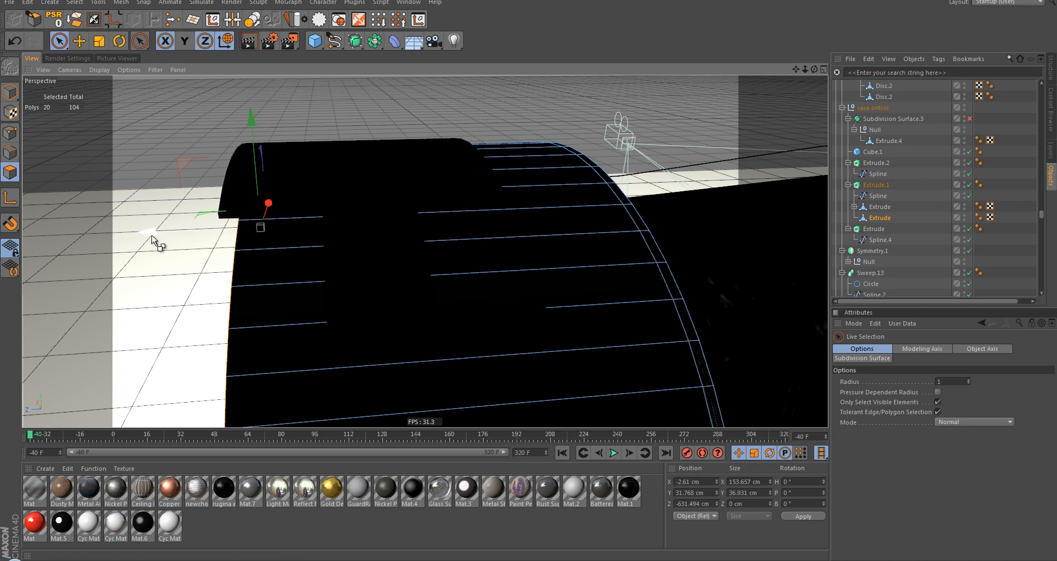
ctrl+drag(153, 235, 121, 247)
alt+drag(236, 262, 313, 338)
alt+drag(408, 303, 406, 285)
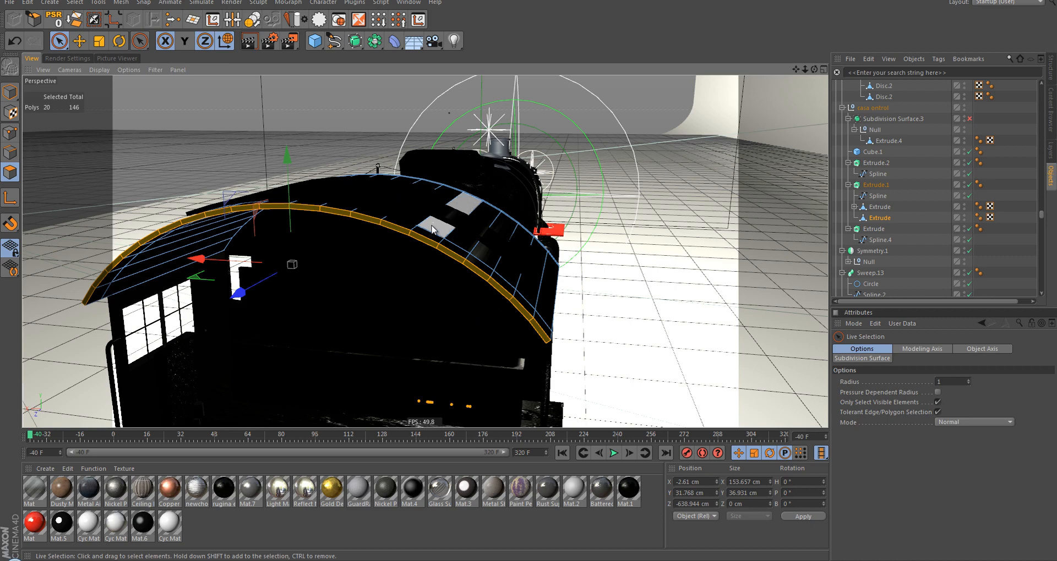
Step: Compare the extruded roof's length with the locomotive blueprint in the Right view and return to the Perspective view
middle_click(687, 233)
middle_click(346, 319)
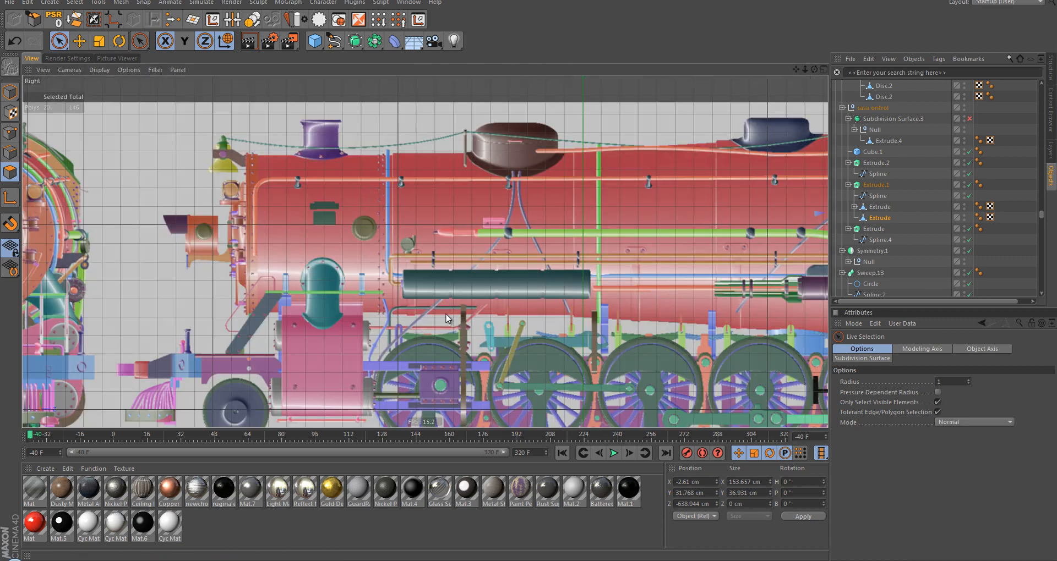
scroll(384, 294, up, 5)
alt+middle_drag(178, 306, 154, 316)
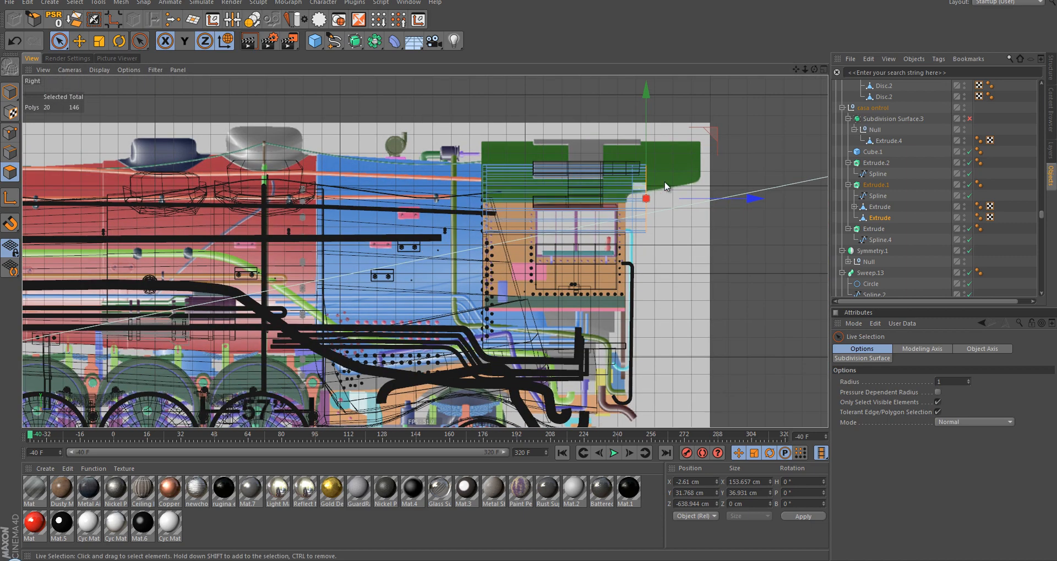
middle_click(704, 169)
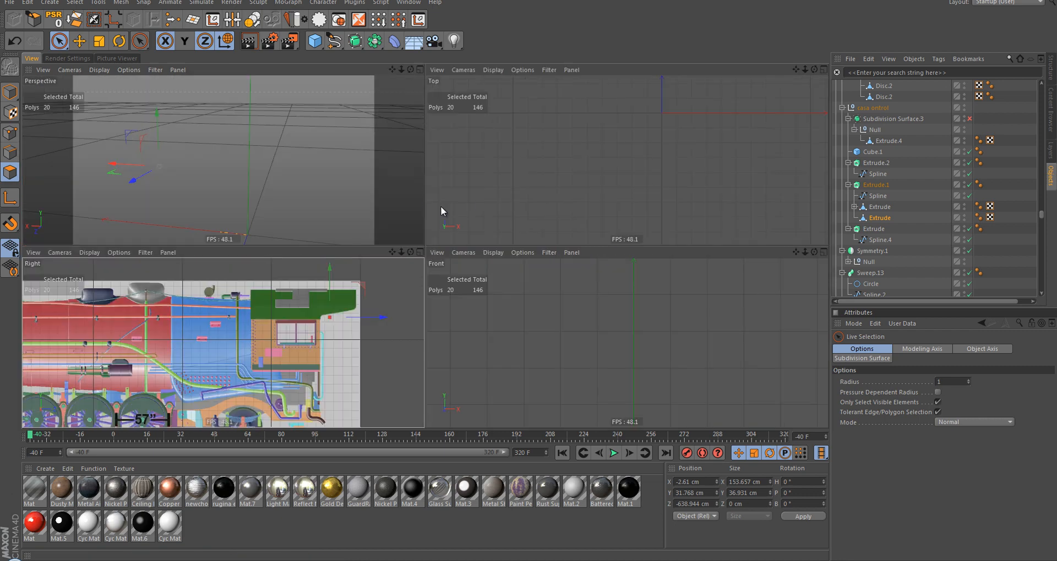
middle_click(326, 227)
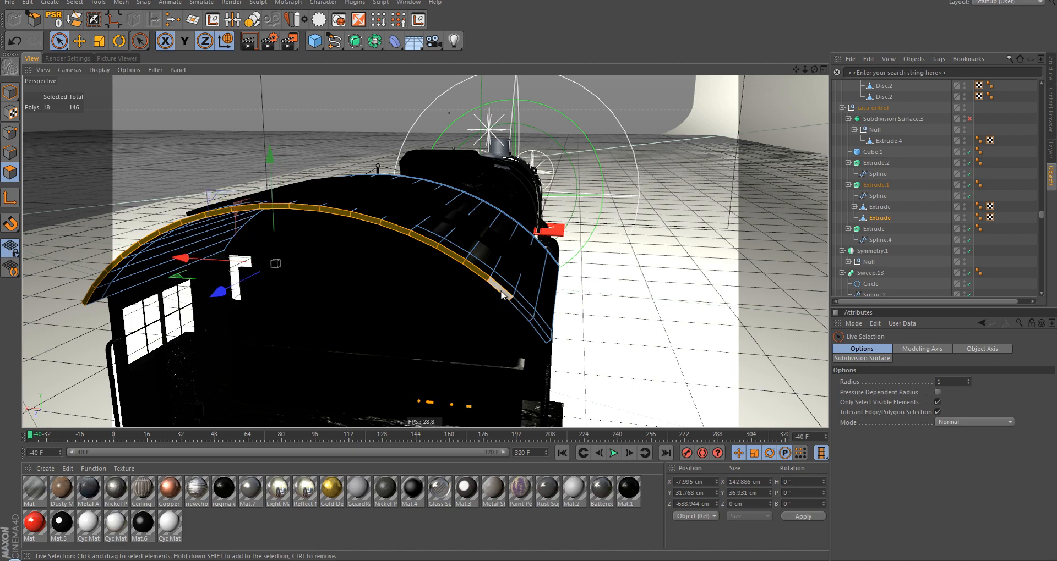
Step: Deselect the three polygons at the left end of the roof's rear edge strip, keeping only the 14 middle ones selected
alt+drag(323, 276, 267, 209)
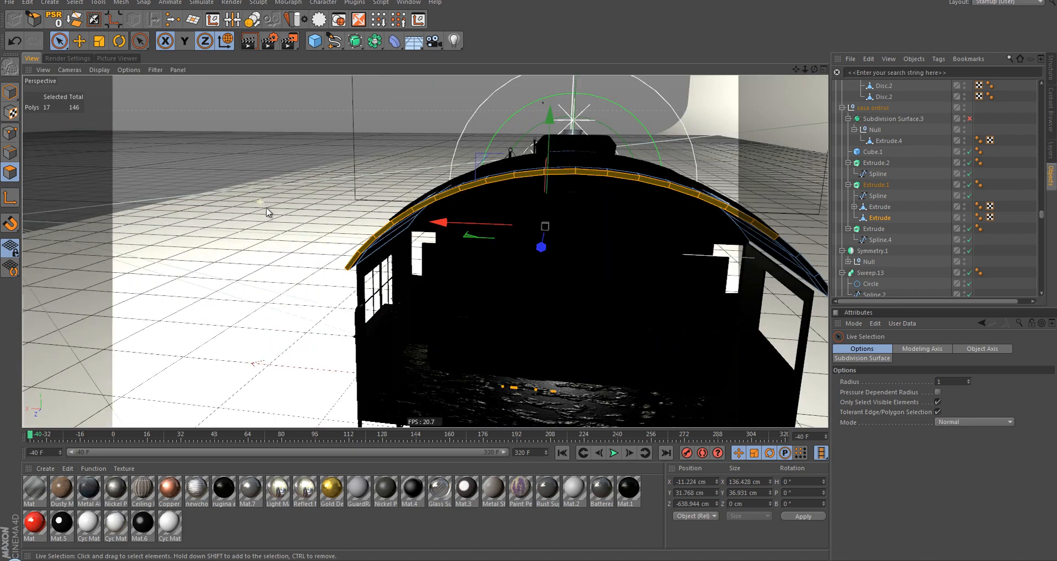
ctrl+click(354, 255)
ctrl+click(368, 245)
ctrl+click(384, 231)
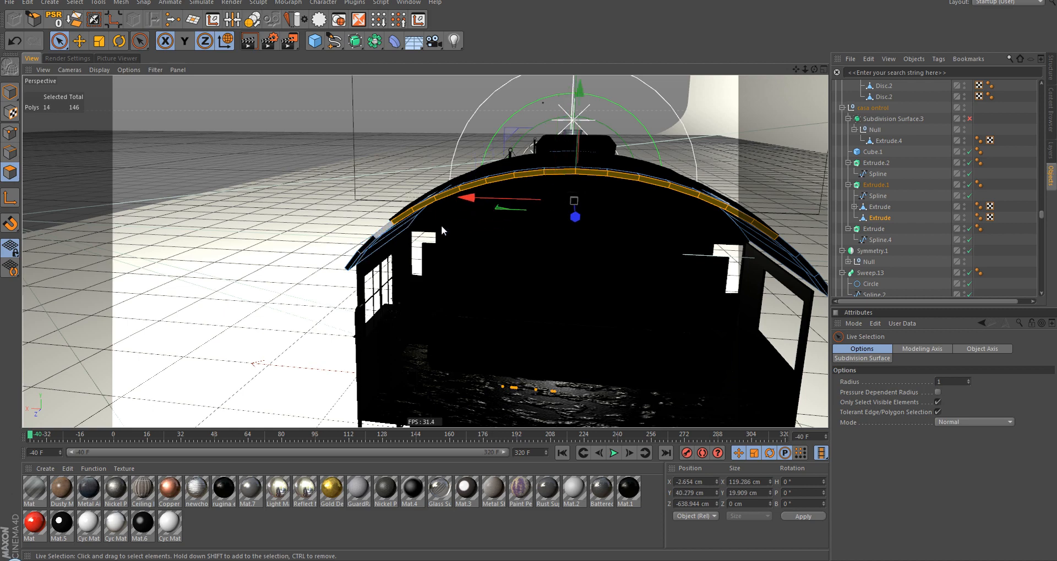
Step: Extrude the selected middle polygons rearward to Z about -685 cm and scale the new end down to about 96 cm wide
alt+drag(511, 212, 391, 241)
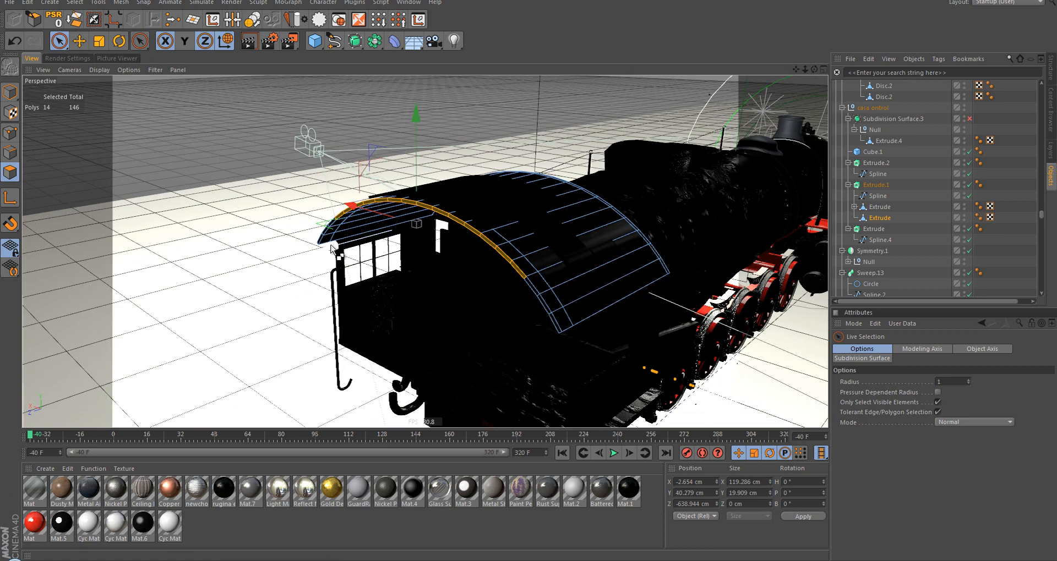
drag(281, 262, 235, 274)
key(t)
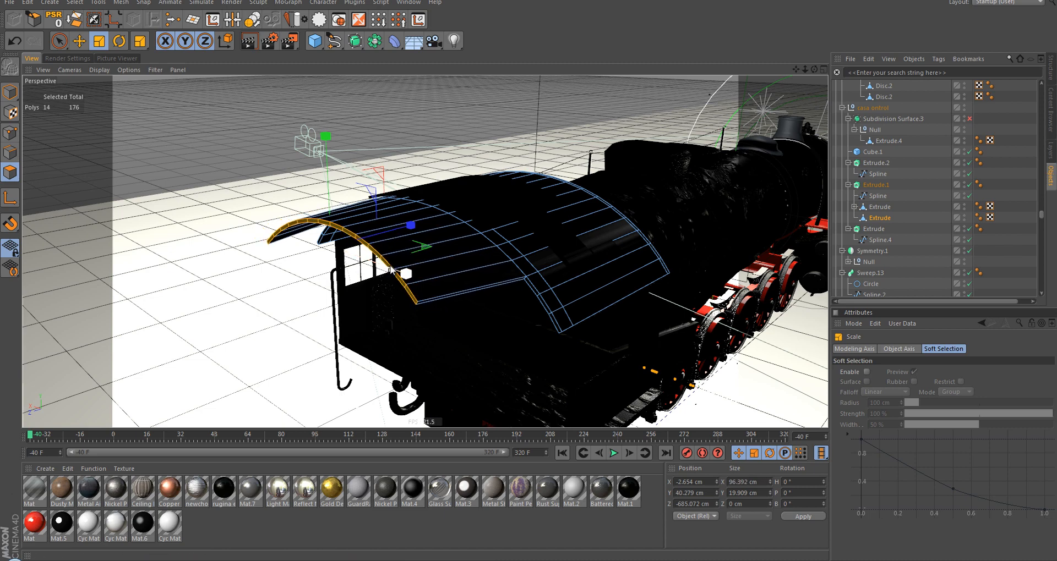
Step: Place the roof mesh inside a Subdivision Surface, reselect the mesh and check its smoothed shape
alt+drag(391, 269, 287, 81)
alt+click(361, 41)
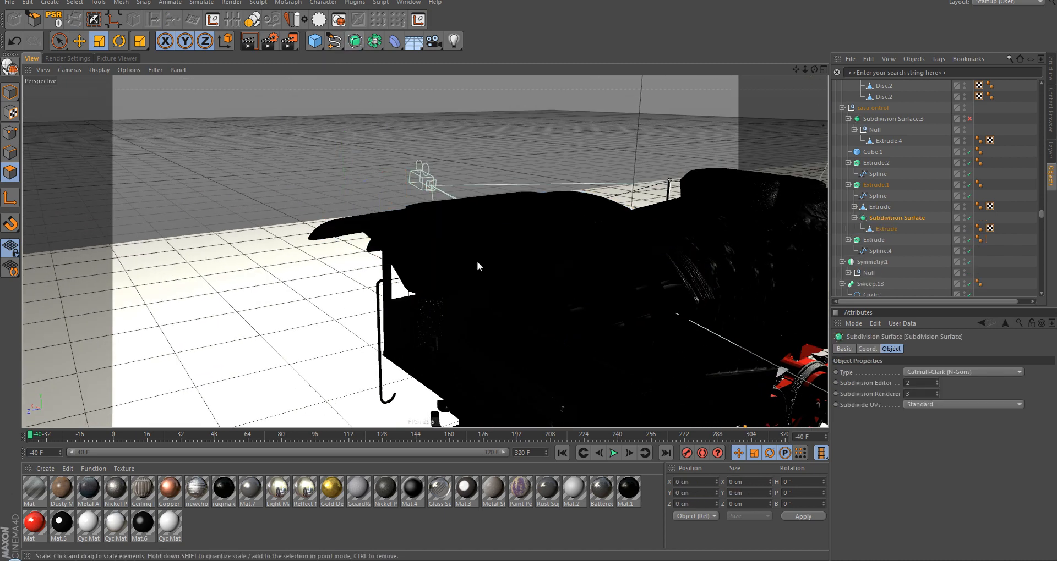
alt+drag(477, 262, 656, 252)
click(889, 229)
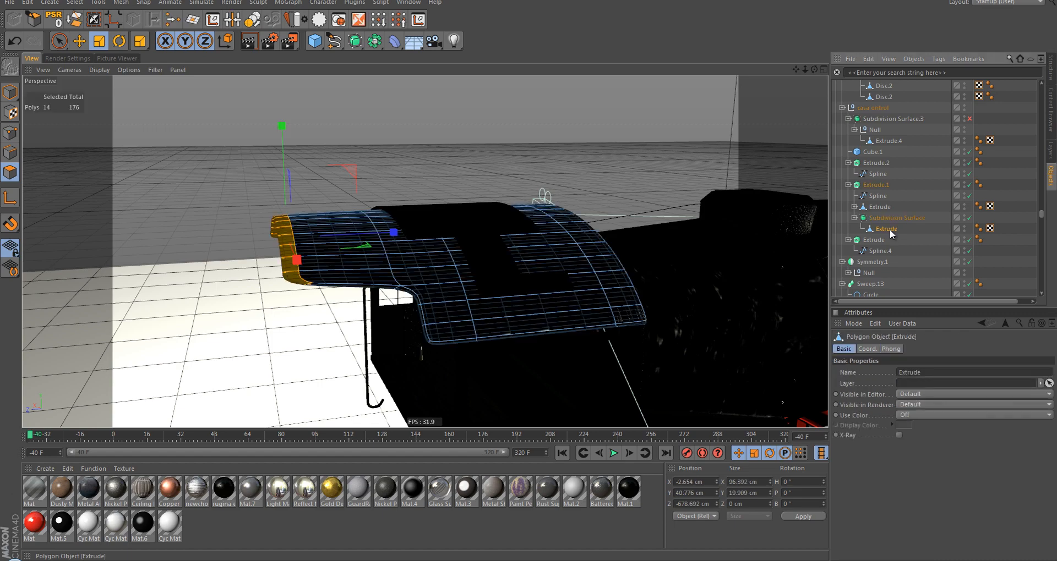
alt+drag(565, 276, 456, 254)
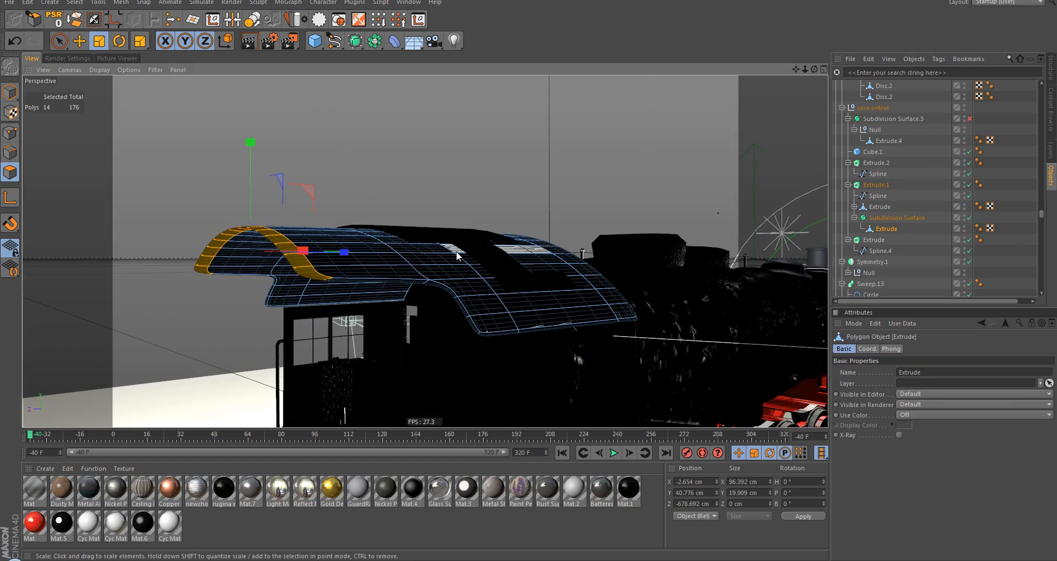
Step: Apply the material Cyc Material.2 to the roof's Subdivision Surface and switch to Model mode
drag(164, 532, 783, 309)
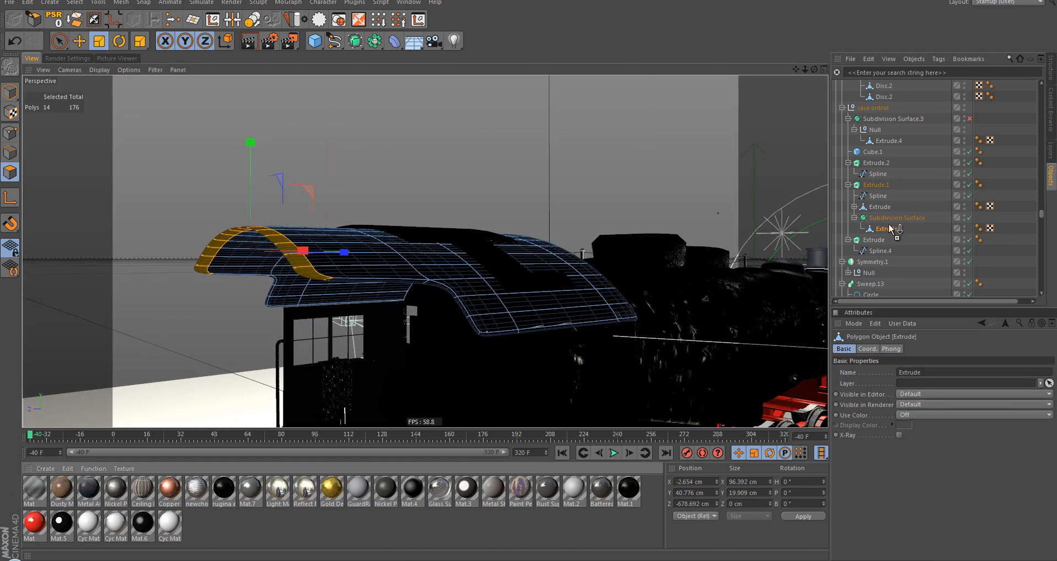
drag(888, 226, 885, 221)
alt+drag(474, 306, 288, 175)
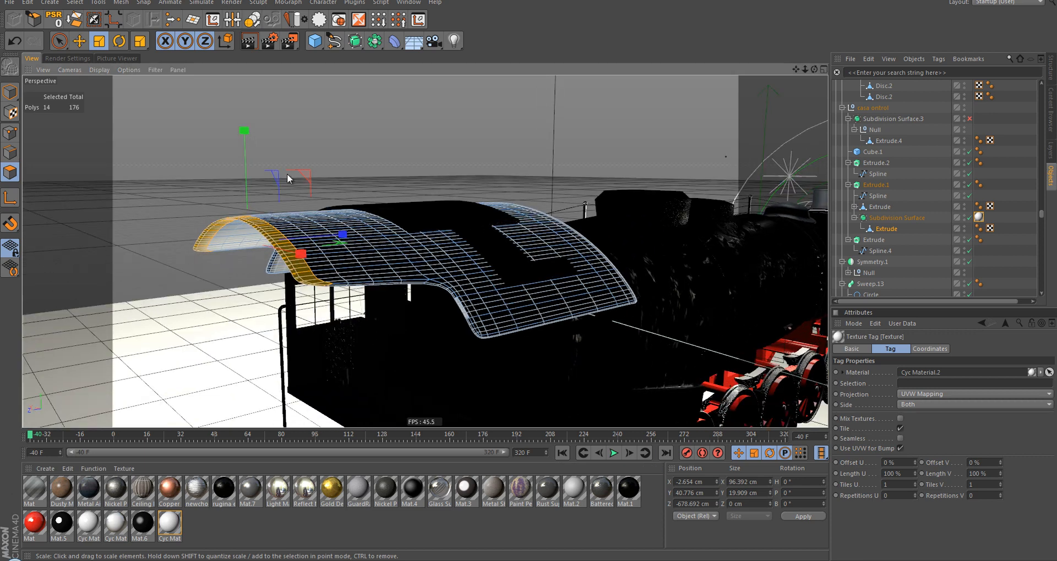
click(10, 88)
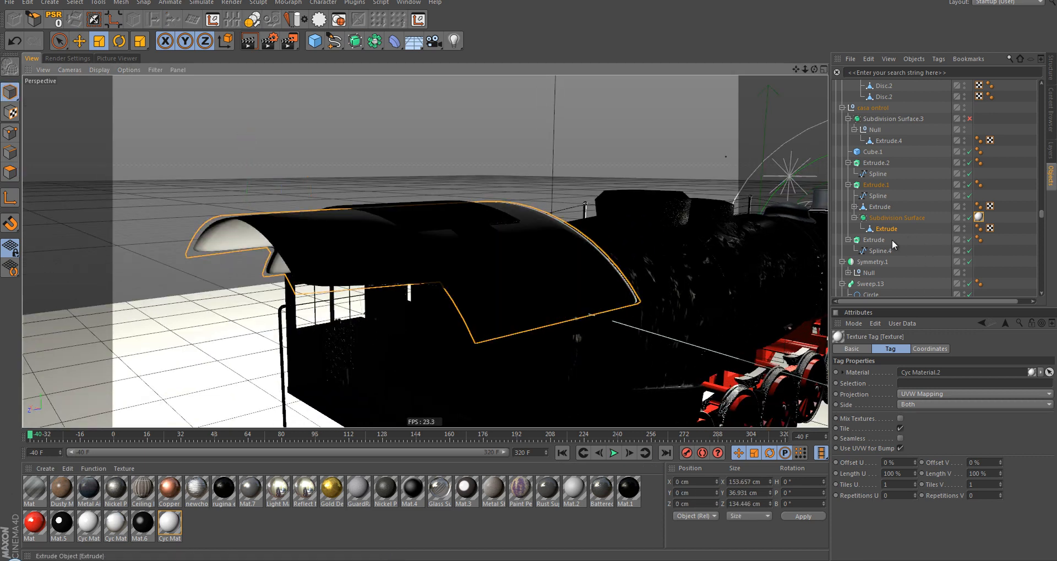
Step: Examine how the smoothed roof meets the cab front wall, especially at its lower front corner
click(884, 207)
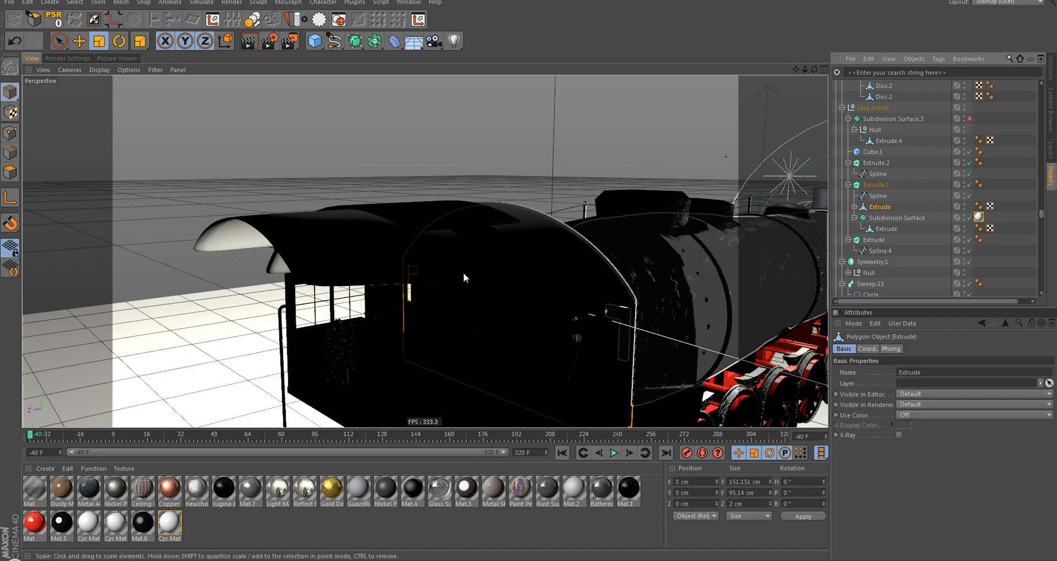
alt+drag(401, 248, 348, 238)
alt+right_drag(347, 238, 375, 246)
alt+drag(375, 246, 460, 249)
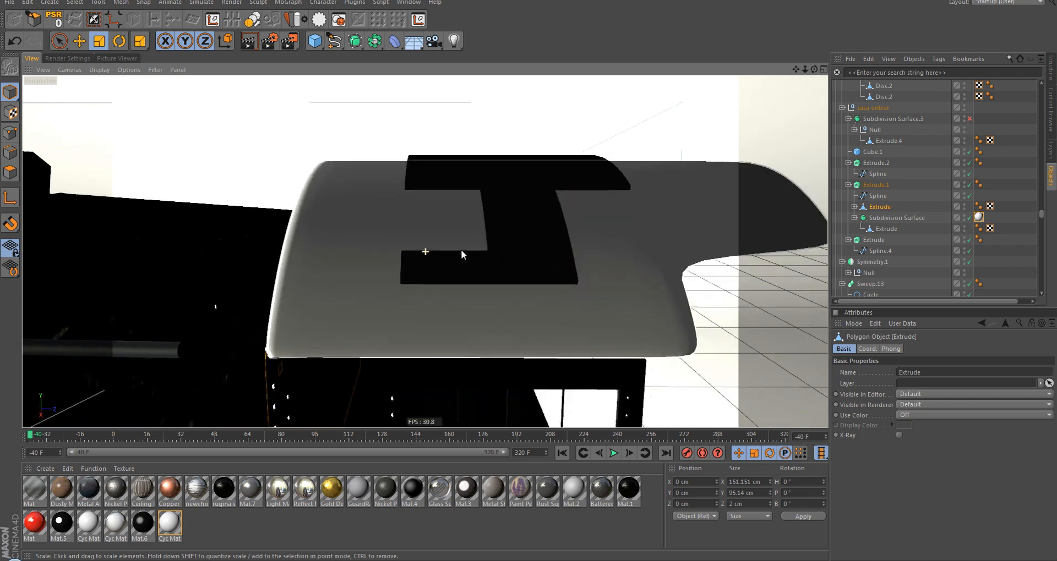
alt+drag(373, 311, 497, 256)
alt+drag(257, 329, 488, 349)
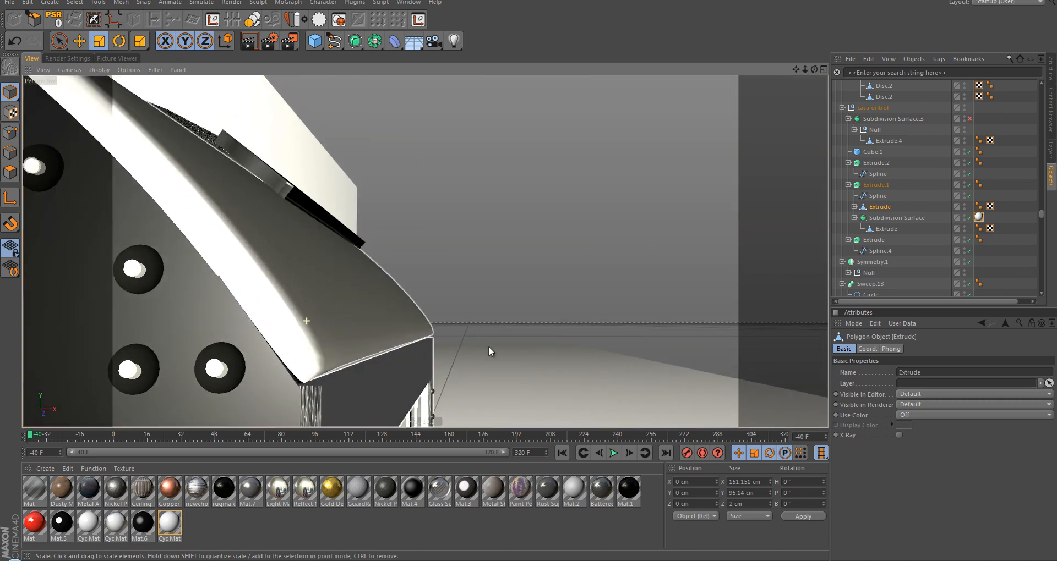
Step: Turn off the roof's subdivision smoothing and adjust the lower front corner points to line up with the cab wall
click(884, 230)
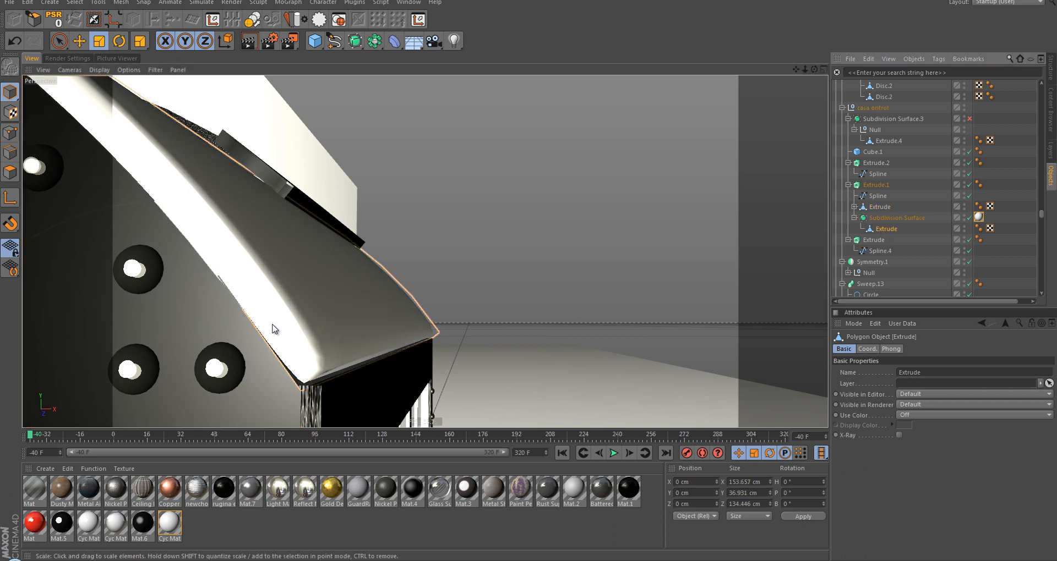
alt+drag(274, 330, 406, 378)
click(16, 139)
key(q)
scroll(331, 358, up, 3)
key(0)
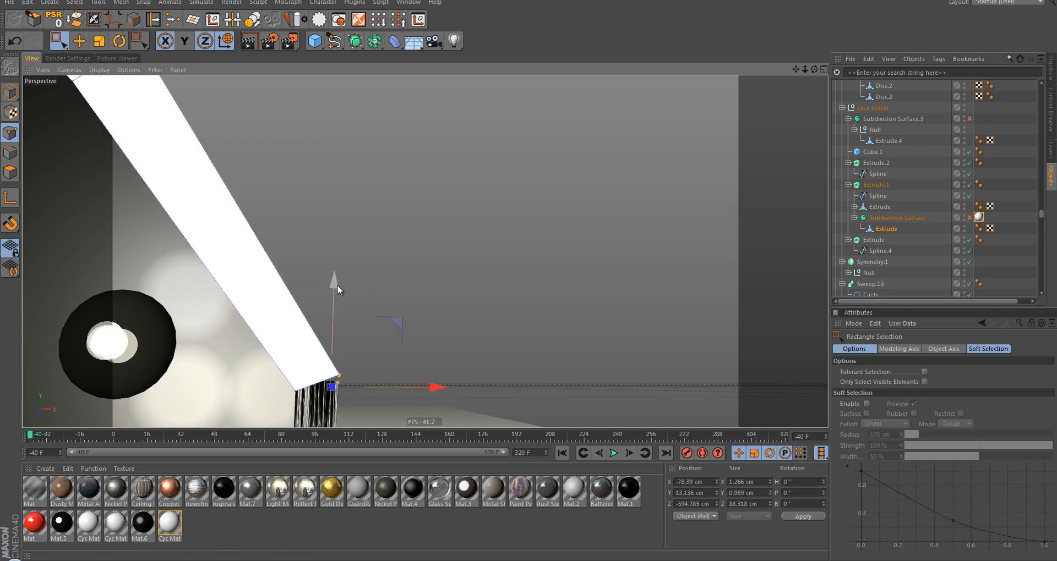
drag(283, 366, 309, 407)
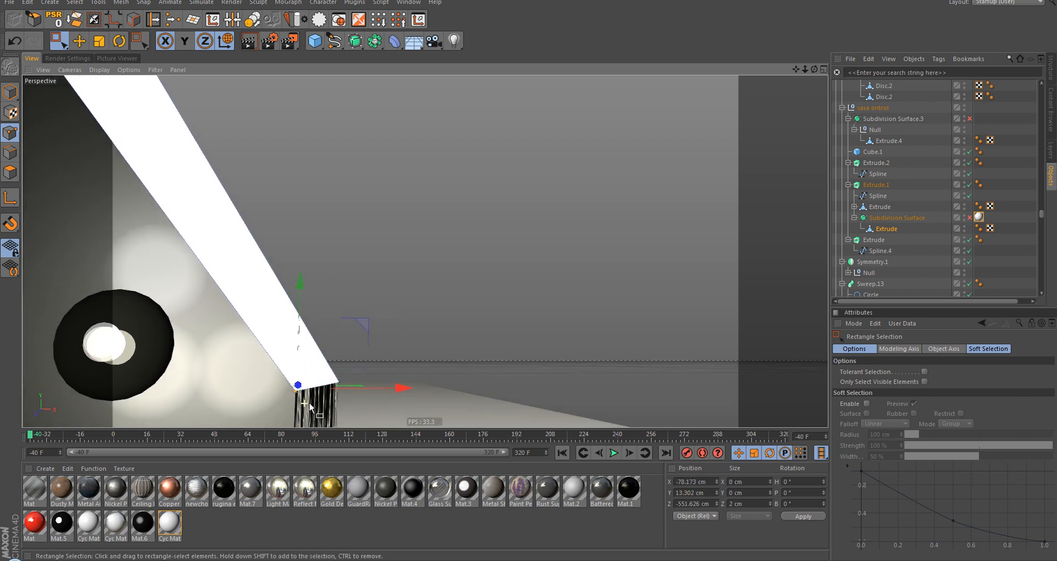
drag(299, 291, 303, 284)
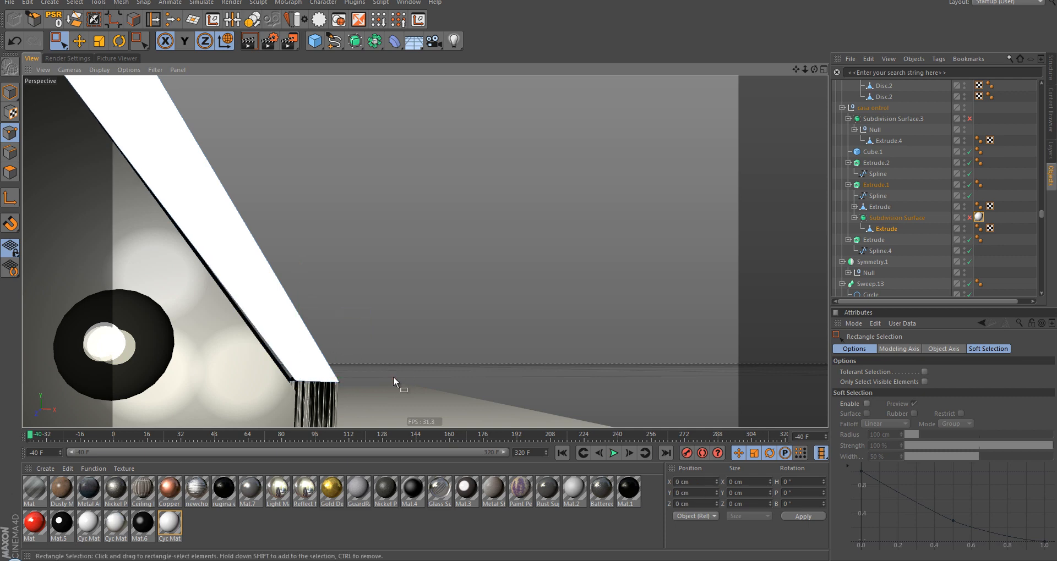
drag(397, 380, 398, 379)
Step: Cut an edge loop along the roof's front rim with the Knife in Loop mode
alt+drag(380, 382, 326, 302)
scroll(325, 301, up, 4)
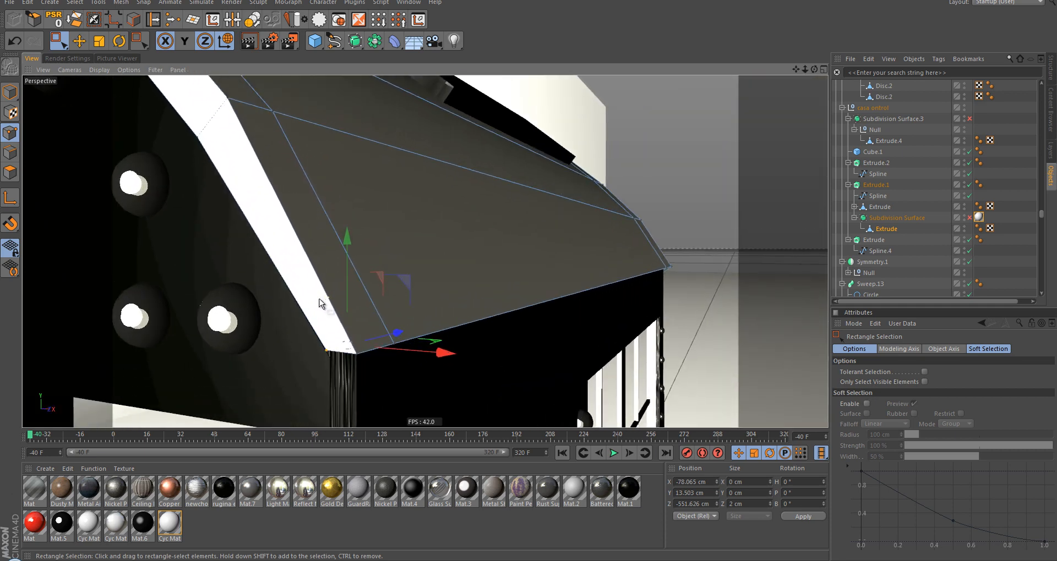
key(k)
scroll(339, 353, up, 2)
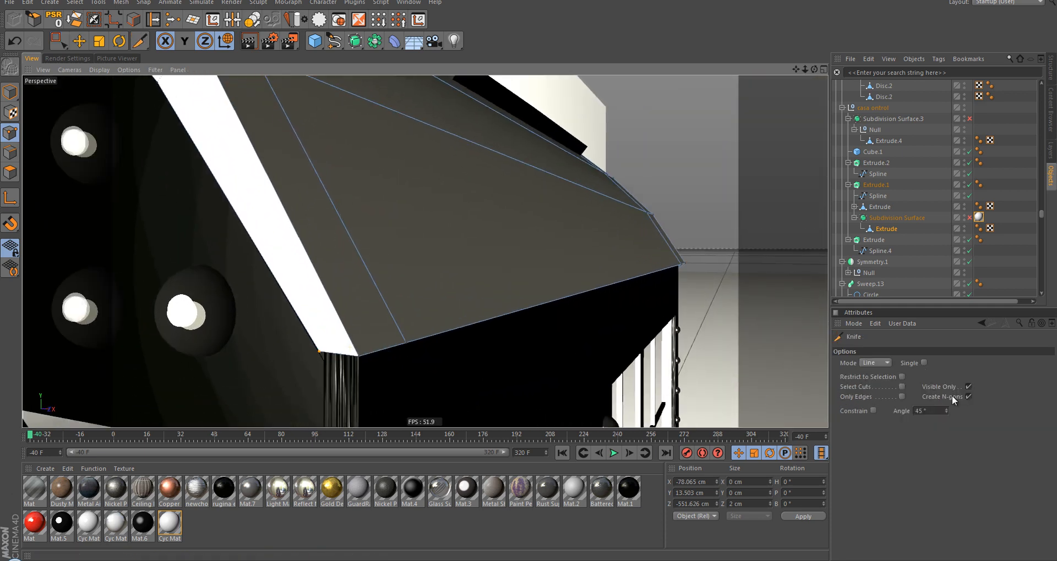
click(874, 363)
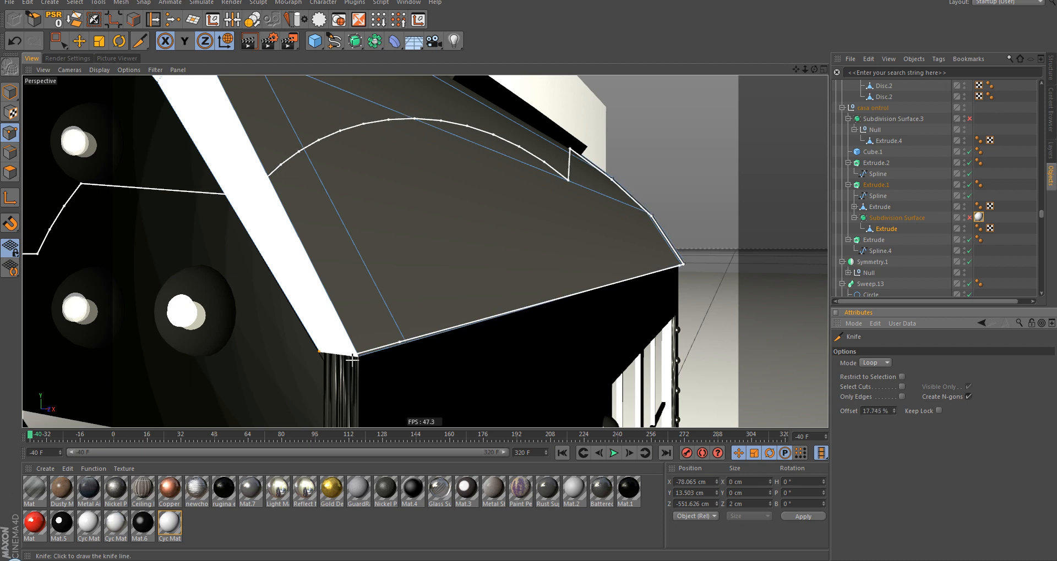
scroll(349, 353, up, 3)
click(268, 137)
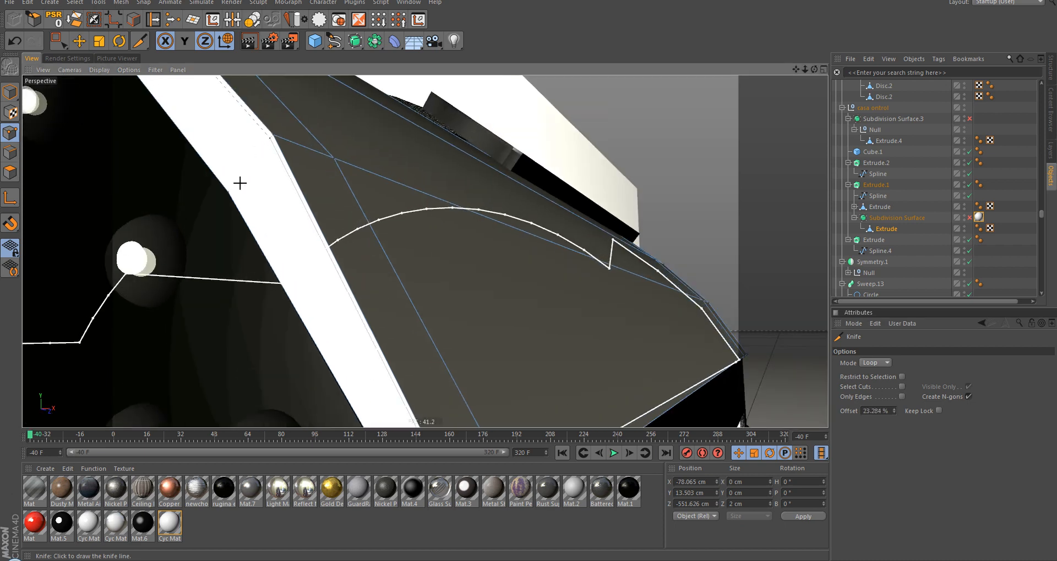
scroll(314, 233, down, 5)
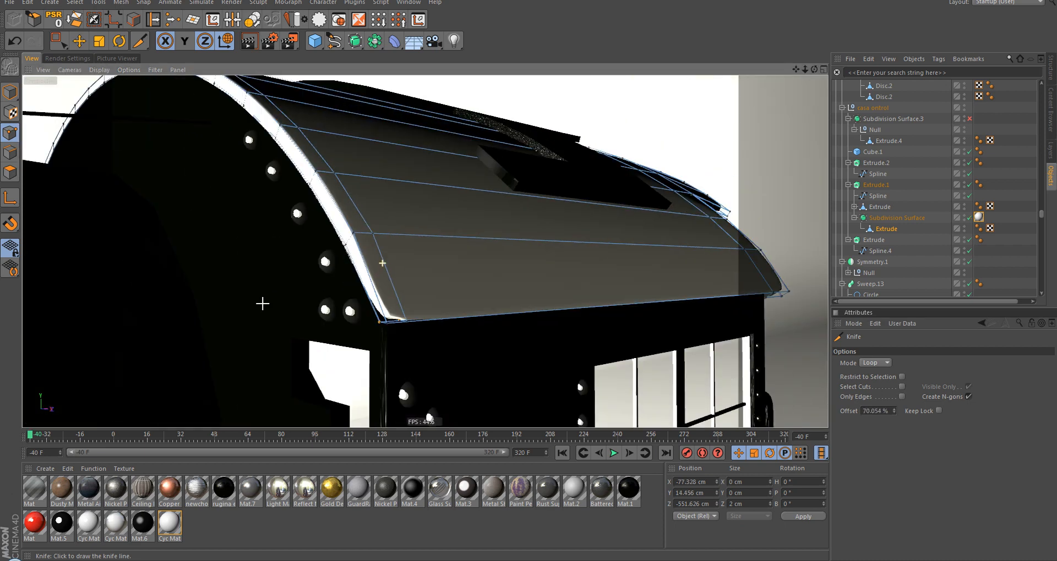
Step: Inspect the smoothed front rim and lower corner of the roof around the cab
alt+drag(465, 300, 335, 347)
alt+drag(394, 328, 292, 352)
alt+drag(374, 291, 529, 283)
scroll(329, 304, up, 3)
alt+middle_drag(326, 383, 340, 333)
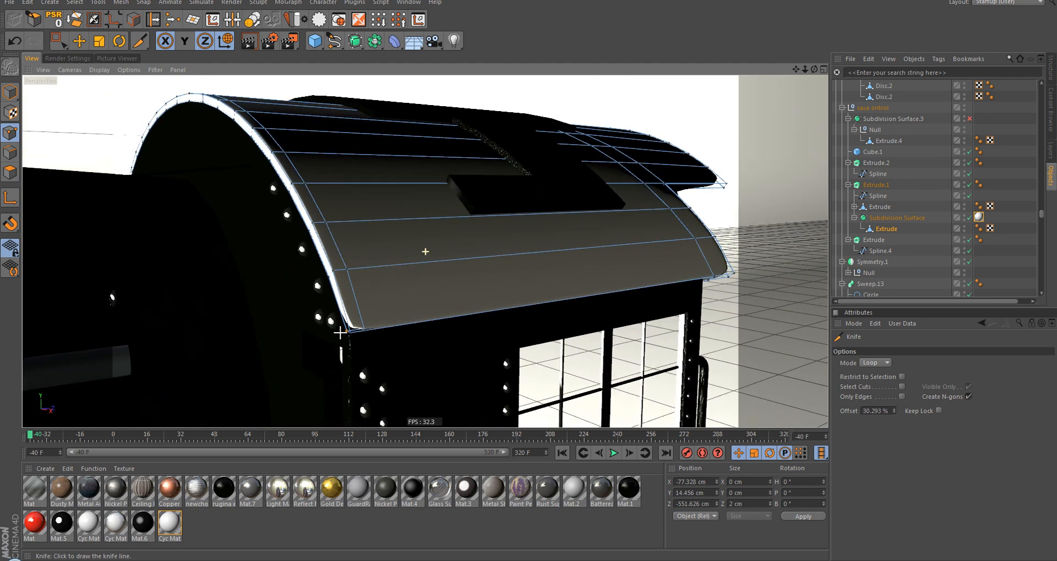
scroll(371, 332, up, 4)
scroll(352, 327, up, 5)
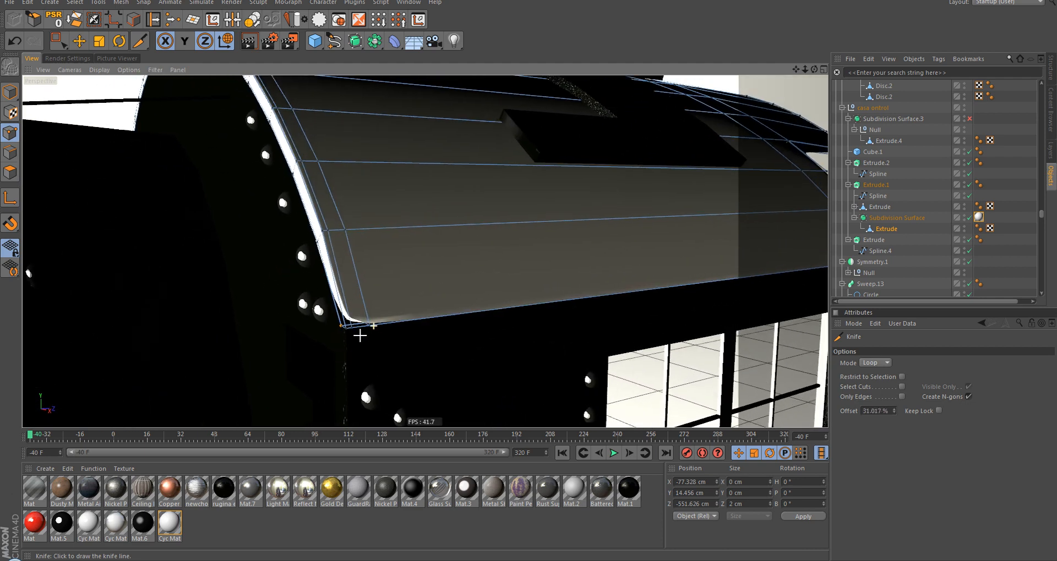
scroll(346, 325, down, 5)
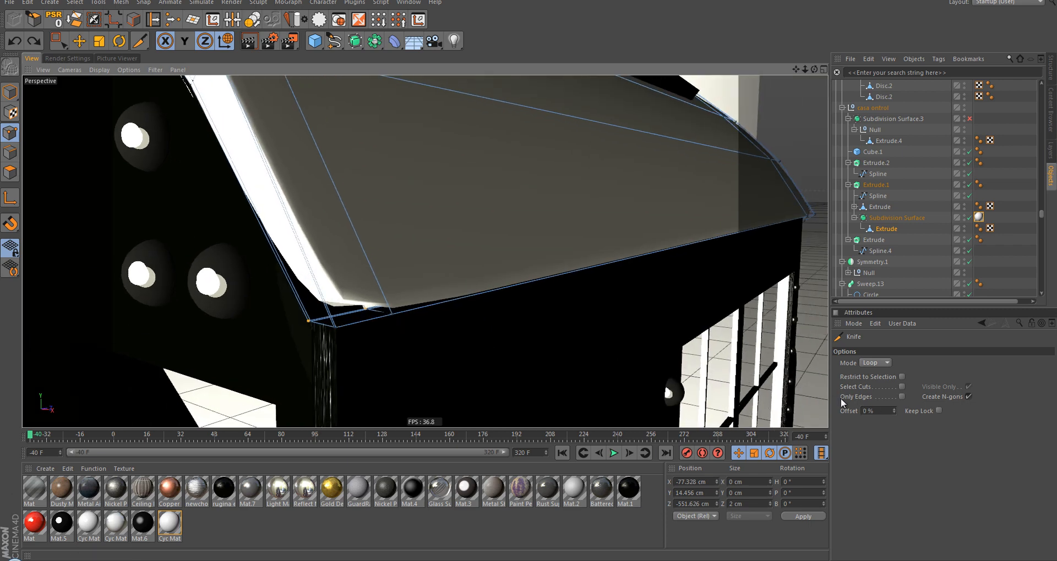
Step: Cut a supporting edge loop close to the roof's front edge at the lower corner
alt+drag(340, 304, 368, 306)
alt+drag(276, 315, 385, 341)
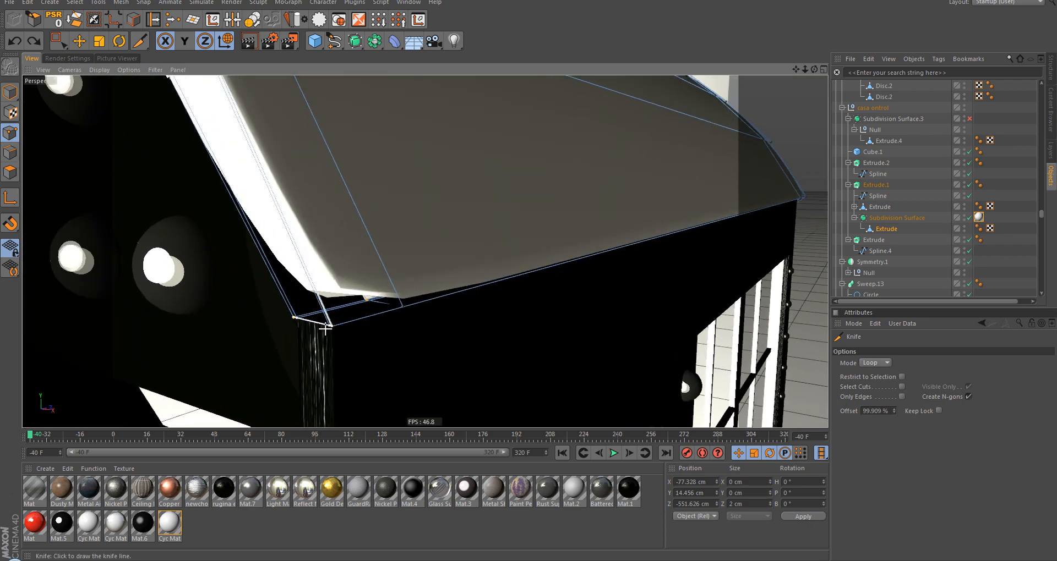
alt+drag(207, 282, 155, 284)
click(324, 285)
alt+right_drag(285, 298, 348, 306)
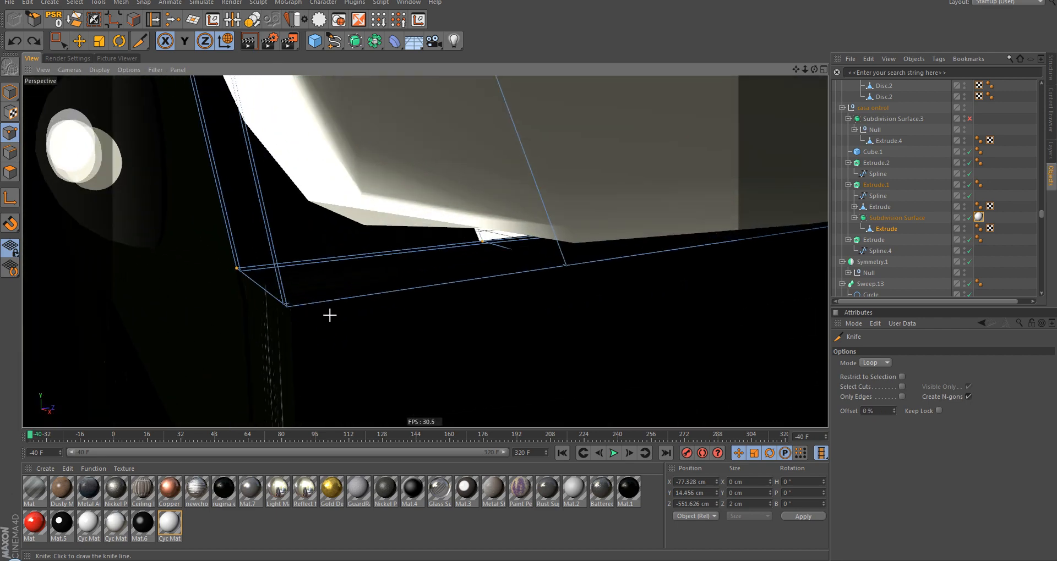
alt+drag(331, 315, 227, 349)
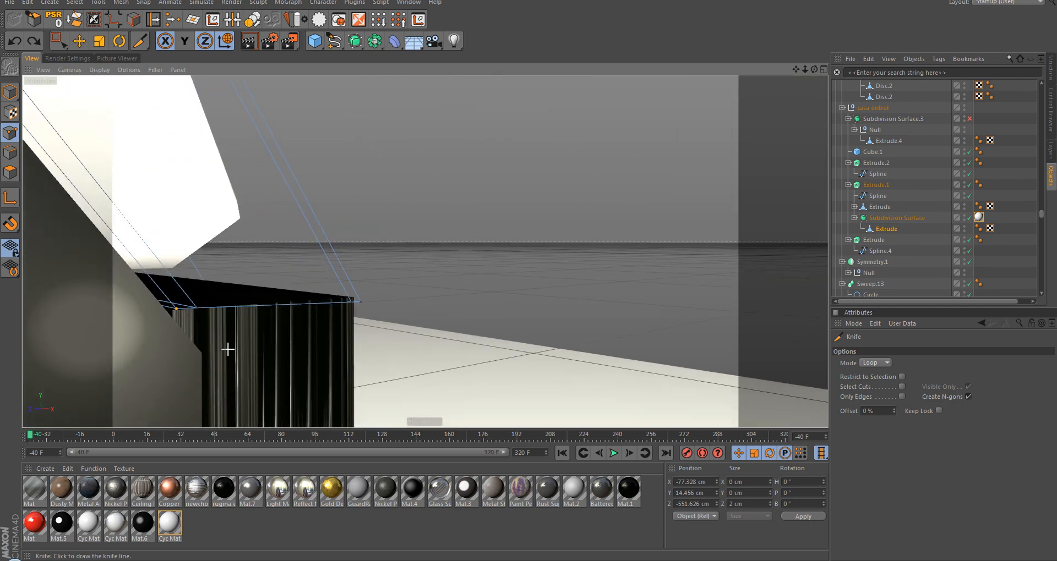
click(162, 308)
Step: Review the cab roof's surface, rim and fit on the cab from the front and the side
alt+drag(238, 281, 486, 306)
alt+right_drag(487, 306, 338, 328)
alt+middle_drag(338, 328, 205, 352)
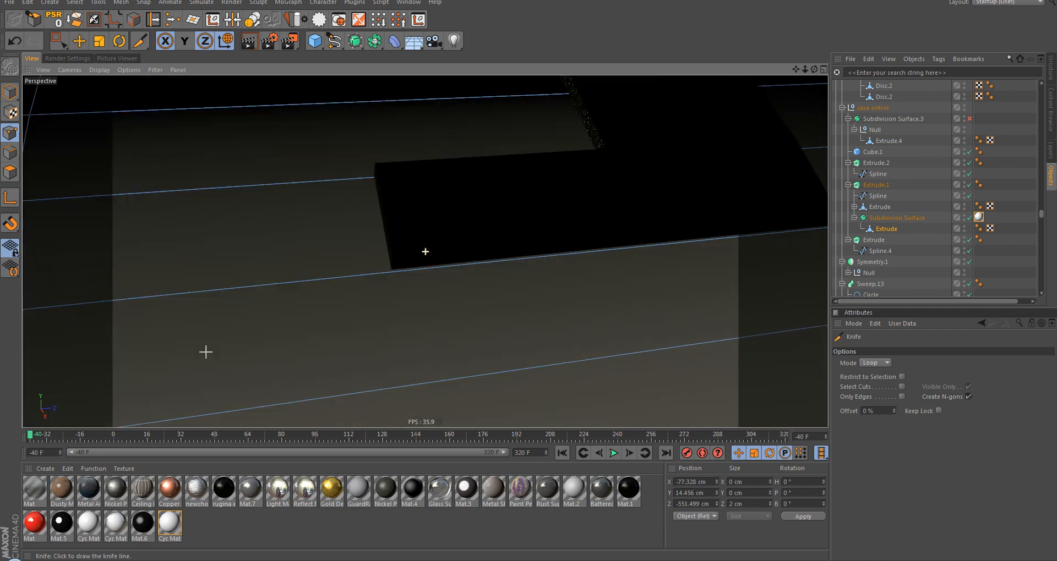
alt+right_drag(469, 287, 264, 273)
alt+drag(398, 279, 429, 160)
alt+middle_drag(316, 290, 437, 250)
alt+drag(401, 250, 559, 268)
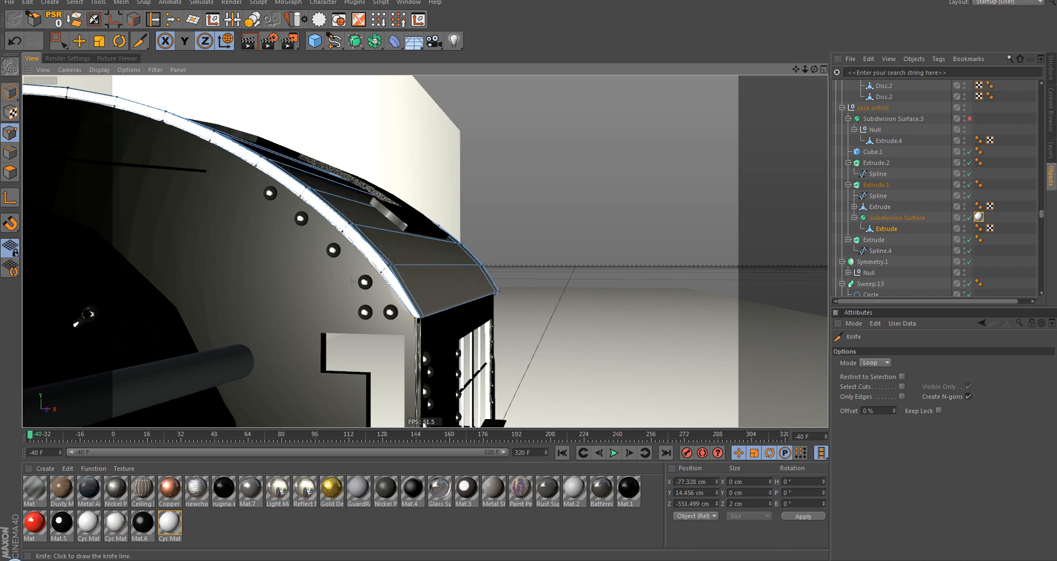
alt+right_drag(427, 300, 372, 335)
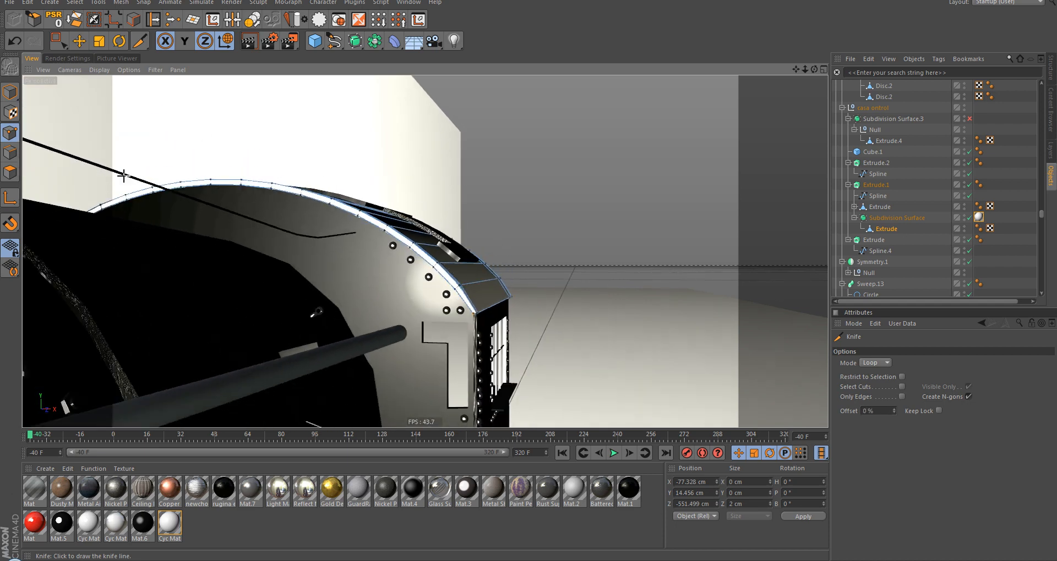
alt+drag(427, 297, 309, 303)
alt+middle_drag(309, 311, 493, 307)
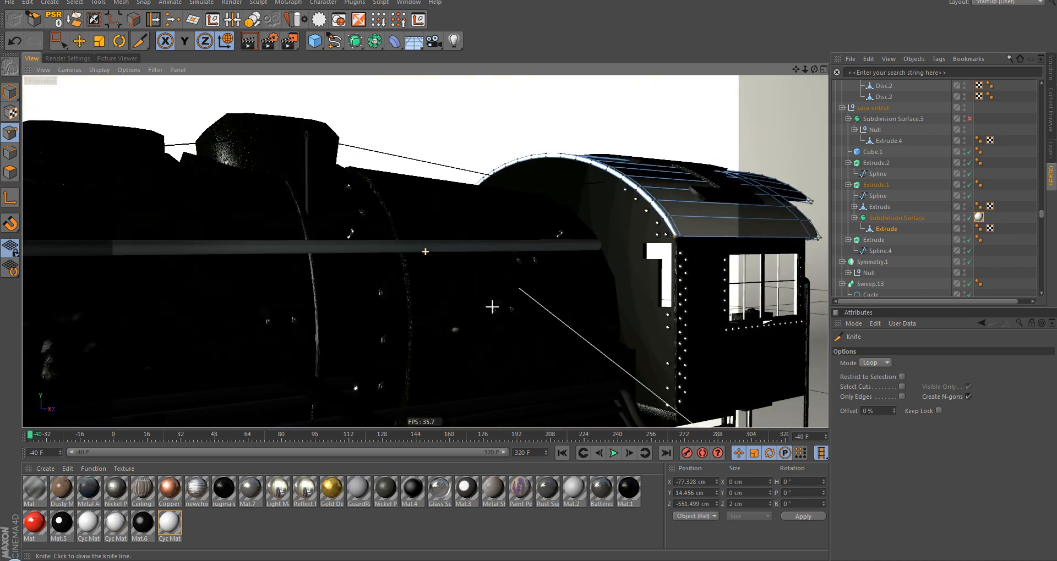
Step: Look over the rest of the locomotive along the boiler to the smokebox front
alt+drag(493, 306, 394, 316)
alt+right_drag(395, 316, 357, 329)
alt+middle_drag(440, 300, 636, 247)
alt+middle_drag(221, 283, 542, 280)
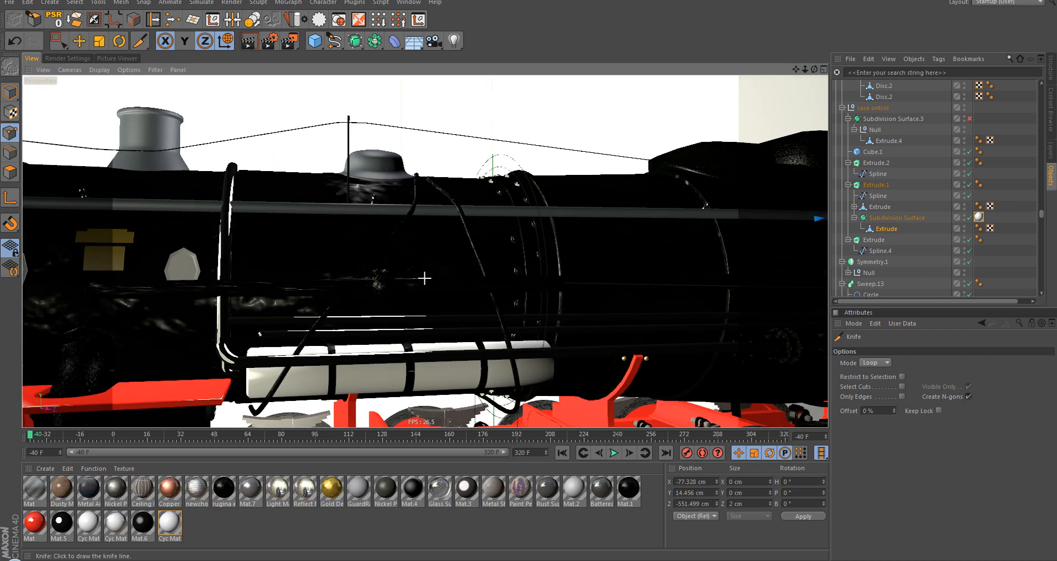
alt+middle_drag(353, 296, 423, 283)
alt+right_drag(424, 283, 392, 295)
alt+middle_drag(528, 278, 358, 214)
alt+right_drag(357, 214, 465, 209)
alt+drag(436, 352, 430, 276)
alt+right_drag(429, 276, 380, 237)
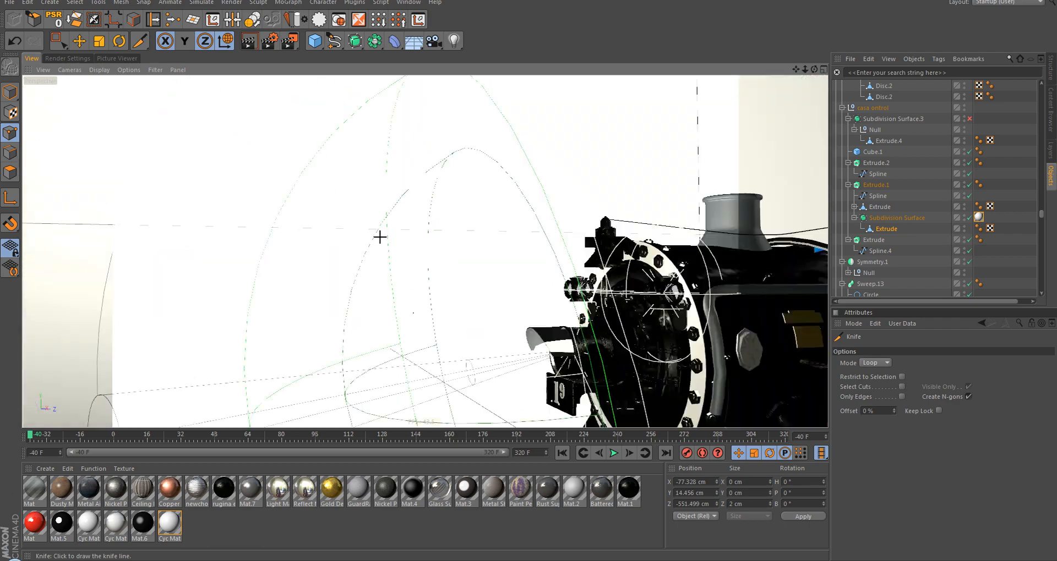
alt+drag(564, 347, 376, 284)
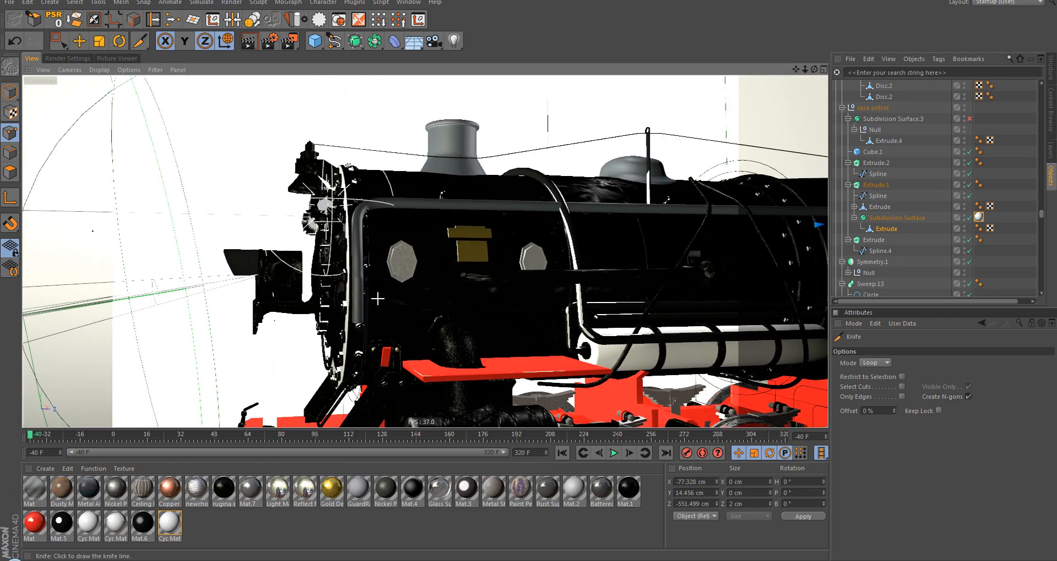
Step: Select the smooth grey dome on top of the boiler as a whole object
alt+right_drag(466, 245, 403, 263)
alt+middle_drag(403, 195, 404, 359)
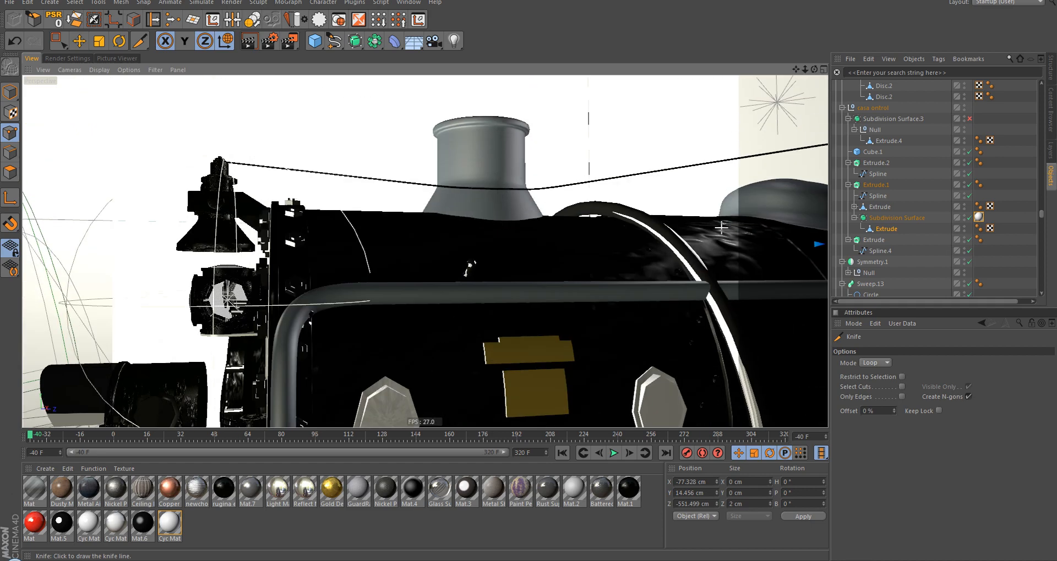
alt+drag(721, 227, 670, 278)
alt+right_drag(672, 219, 795, 226)
alt+middle_drag(675, 187, 624, 253)
alt+right_drag(624, 254, 633, 219)
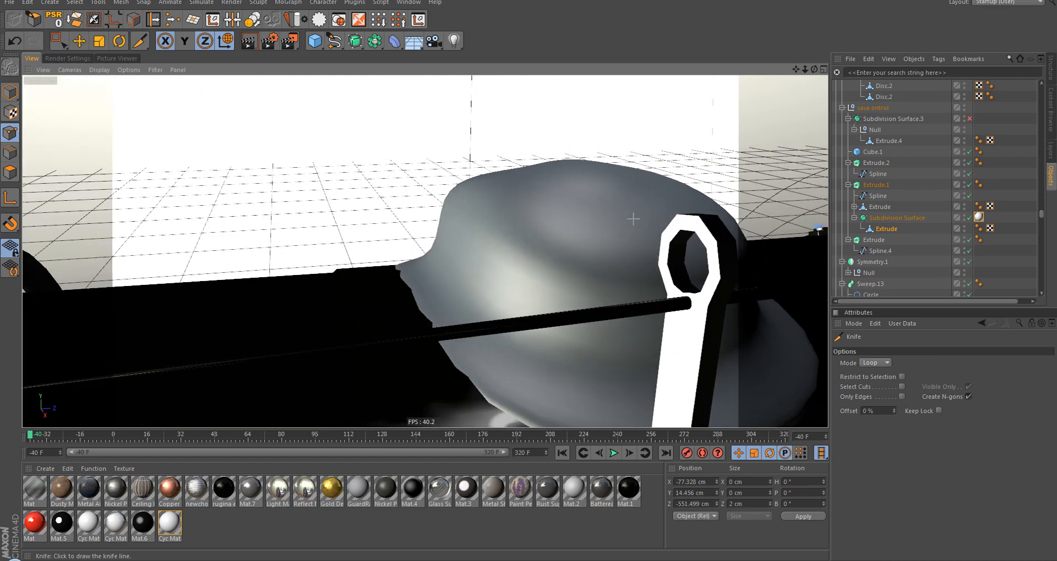
key(9)
click(11, 94)
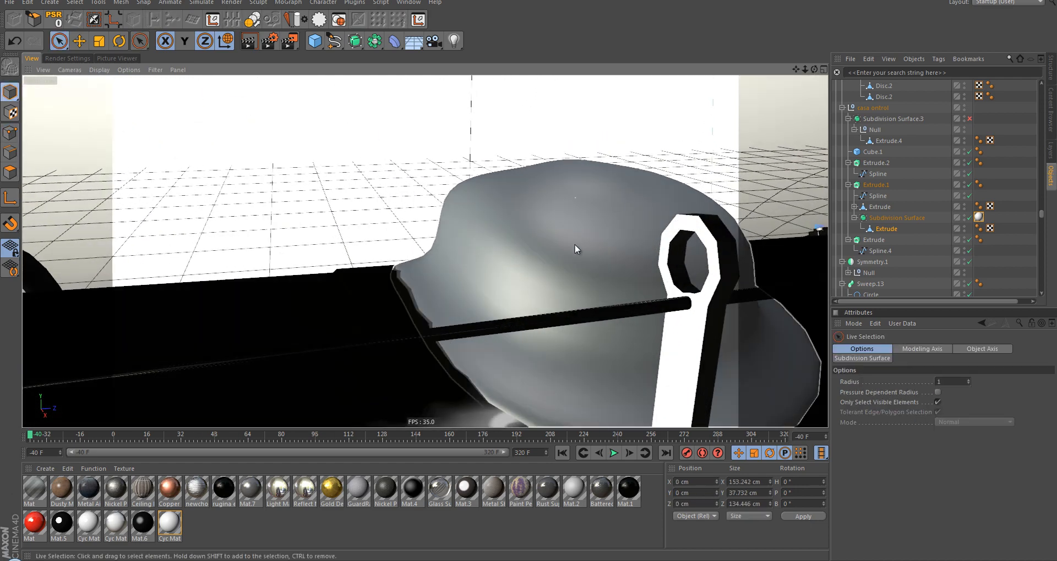
click(573, 245)
Step: Locate the dome's subdivision group in the object hierarchy and select its mesh Cylinder.1
scroll(906, 220, down, 5)
scroll(908, 240, down, 10)
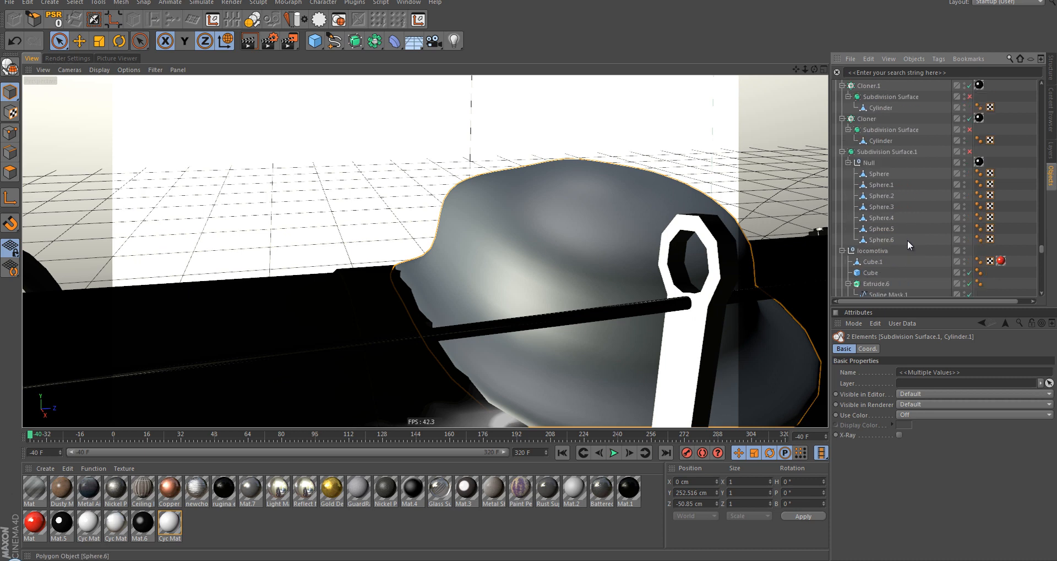
scroll(909, 240, up, 8)
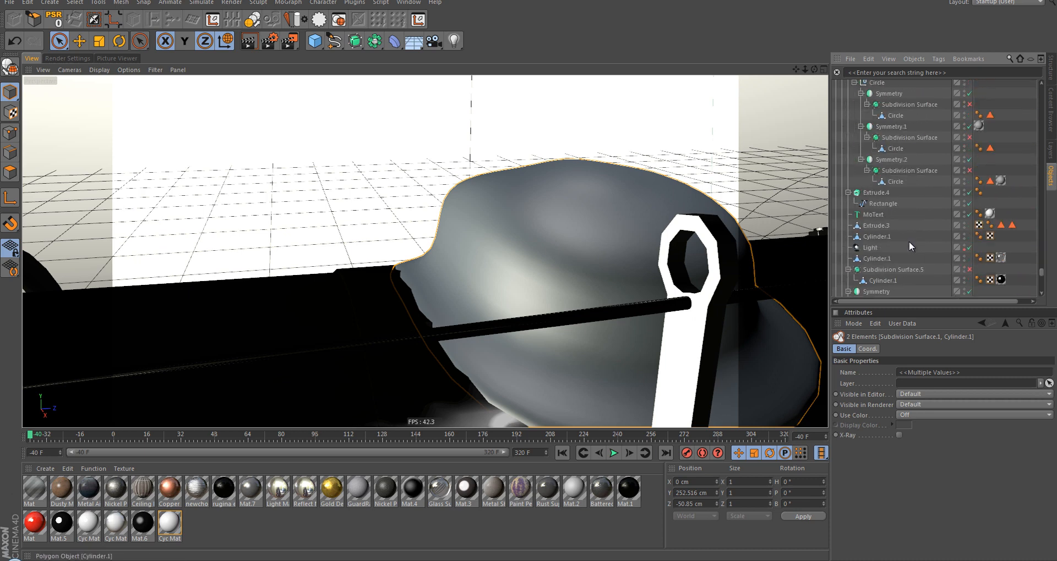
scroll(904, 240, up, 8)
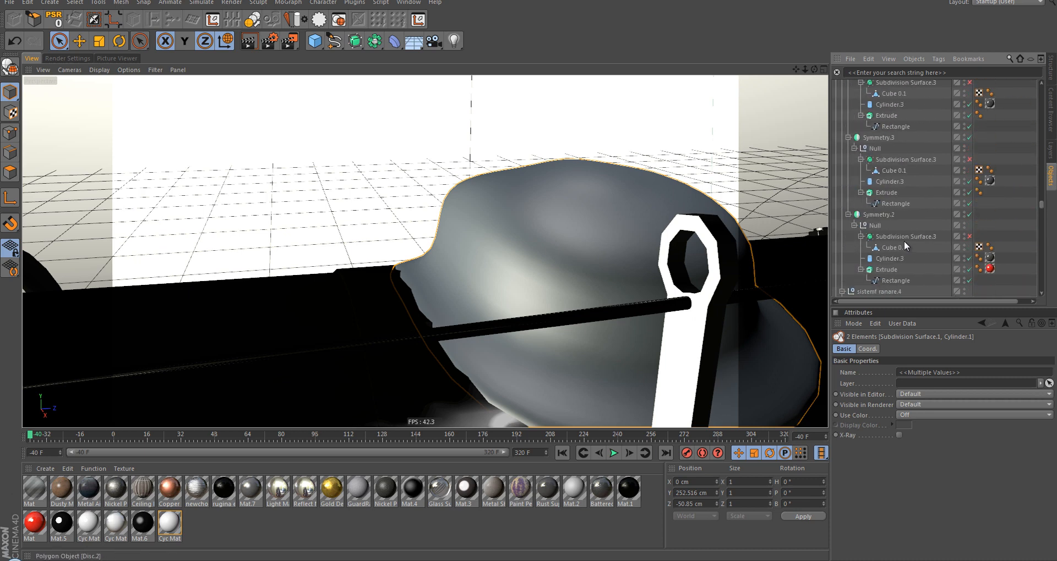
scroll(919, 226, up, 10)
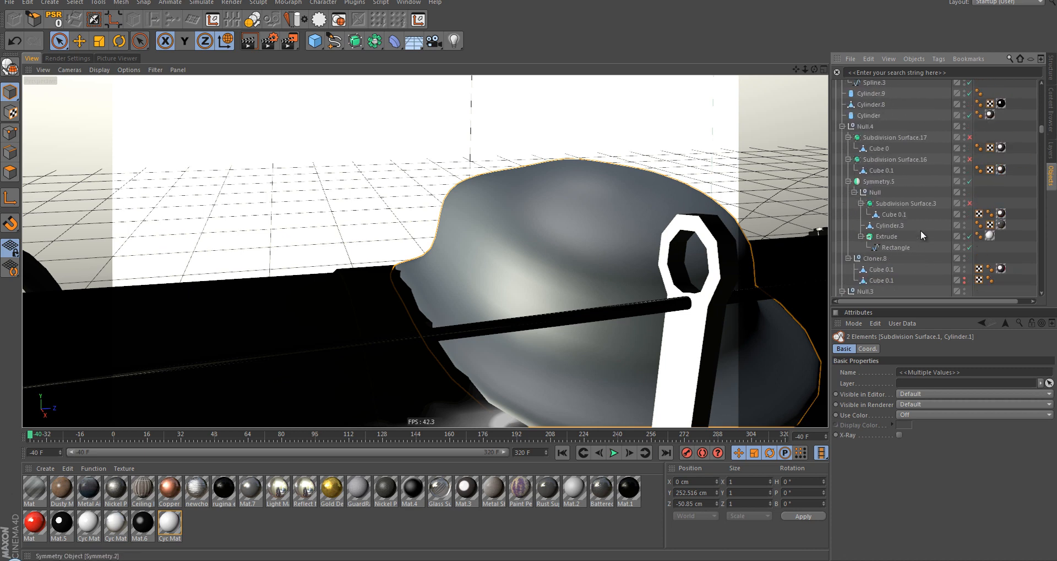
click(869, 144)
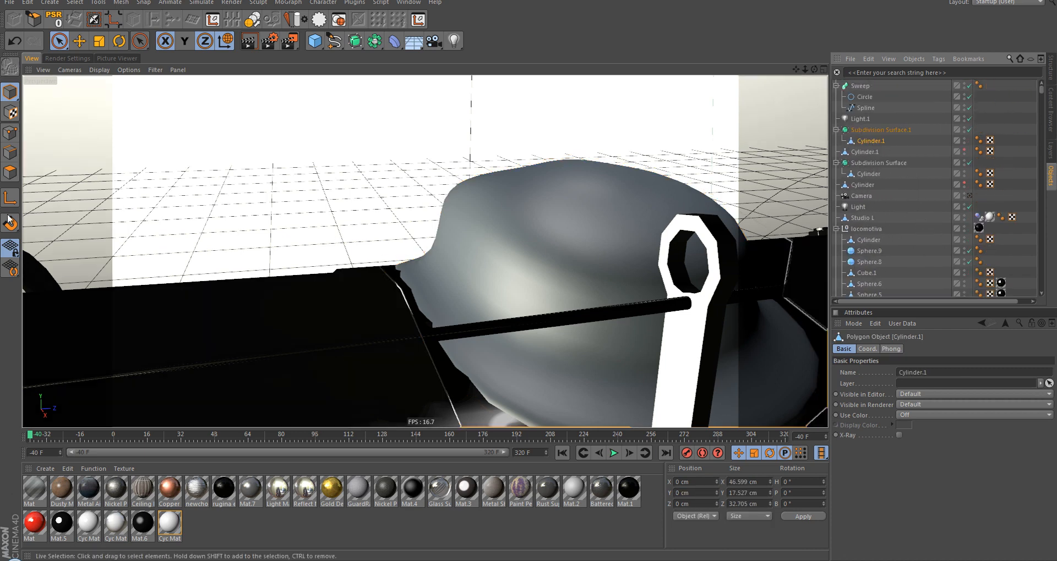
Step: Lower the centre points on the dome's crown to about -21.95 cm in Y
click(10, 133)
alt+drag(423, 197, 405, 285)
key(0)
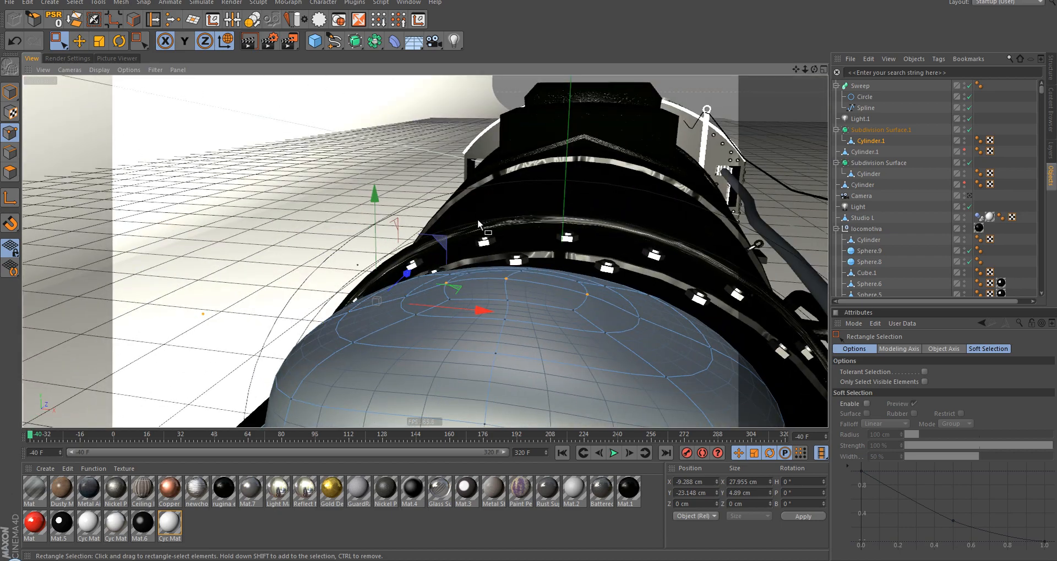
alt+drag(365, 310, 194, 241)
ctrl+drag(497, 468, 497, 468)
alt+middle_drag(504, 330, 389, 394)
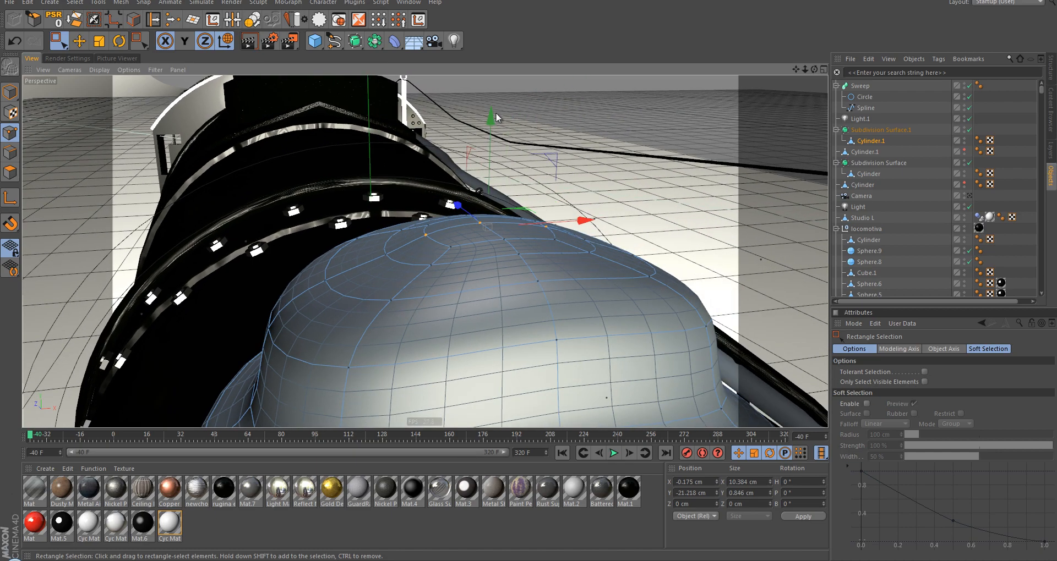
drag(497, 140, 498, 141)
alt+drag(494, 242, 217, 240)
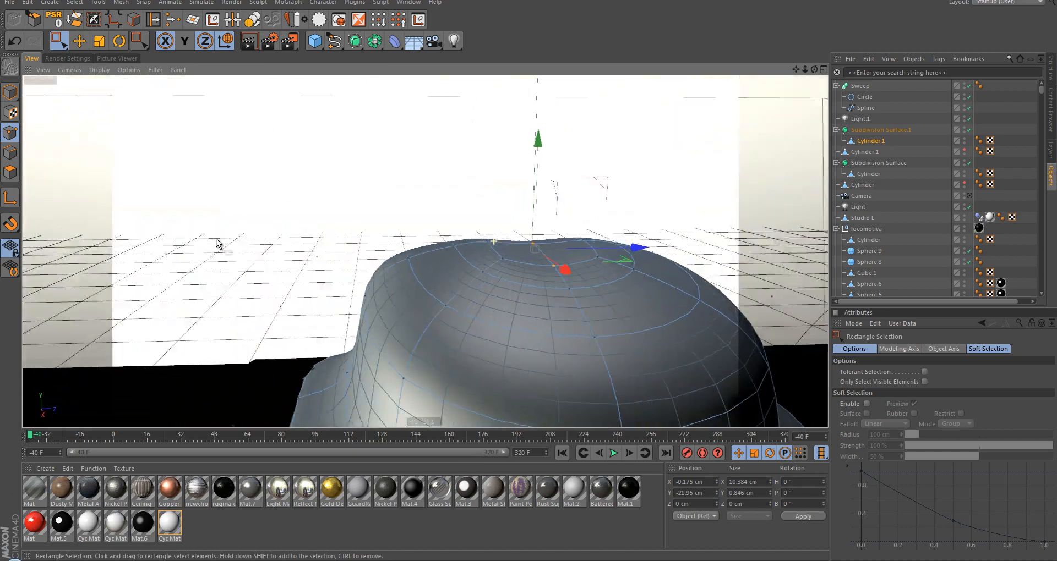
scroll(328, 247, down, 3)
Step: Flatten all the dome's top points vertically in the side view to a height of about 0.17 cm
middle_click(327, 247)
middle_click(210, 304)
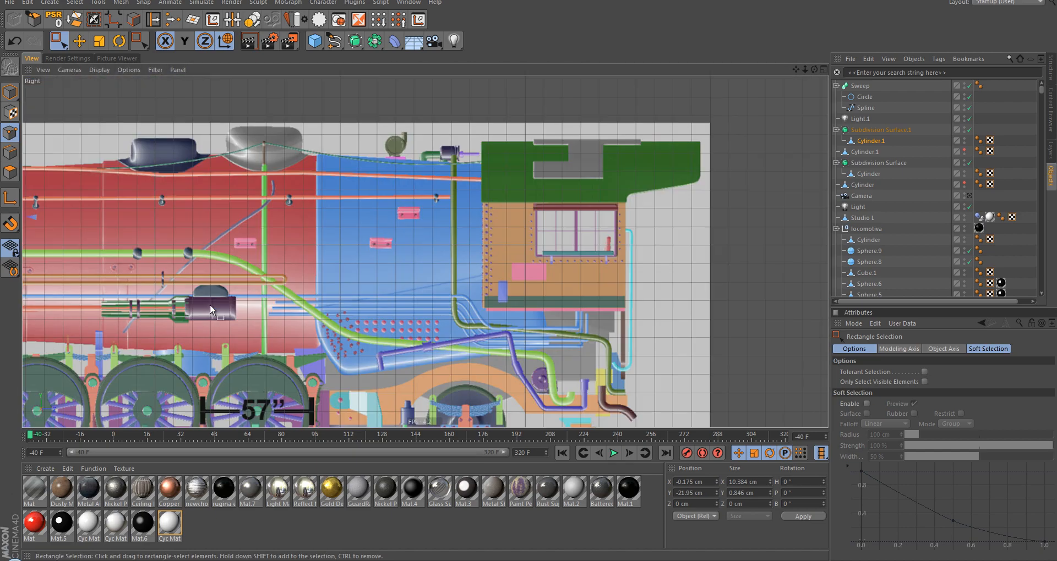
scroll(242, 250, up, 5)
scroll(243, 251, up, 7)
alt+middle_drag(259, 264, 312, 299)
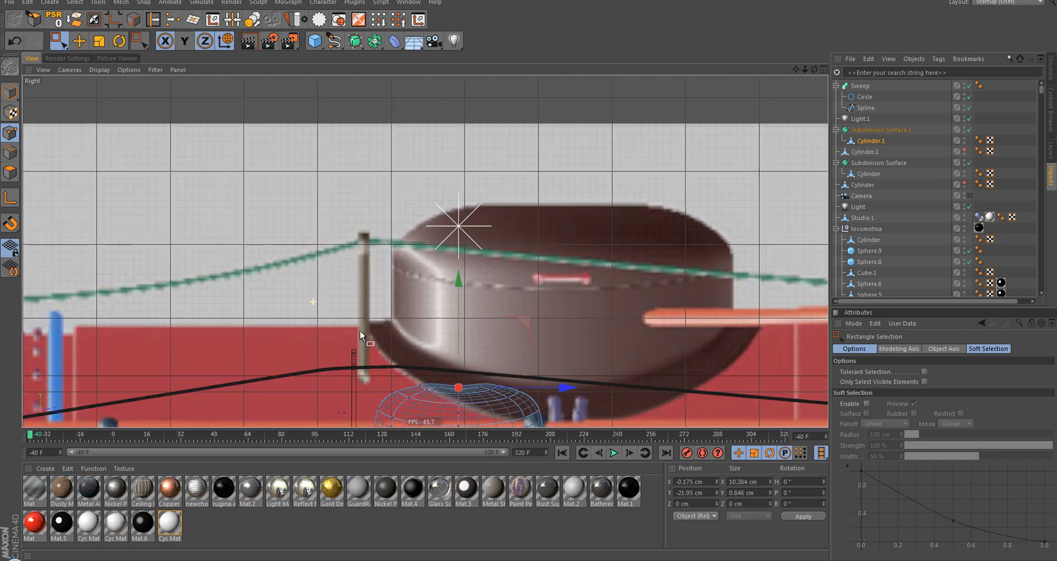
alt+middle_drag(403, 341, 397, 250)
scroll(418, 284, up, 3)
alt+middle_drag(416, 301, 370, 269)
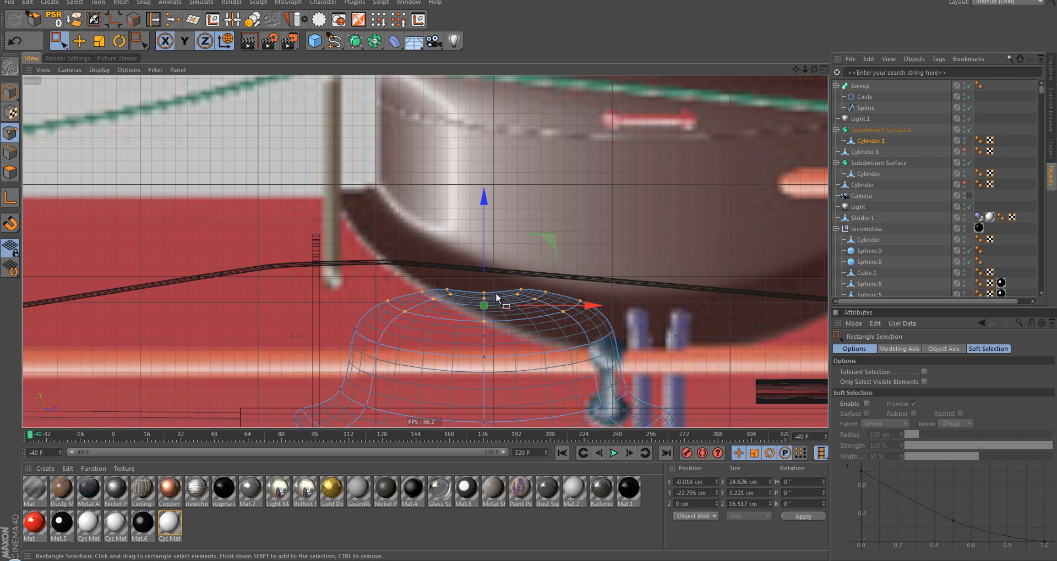
key(t)
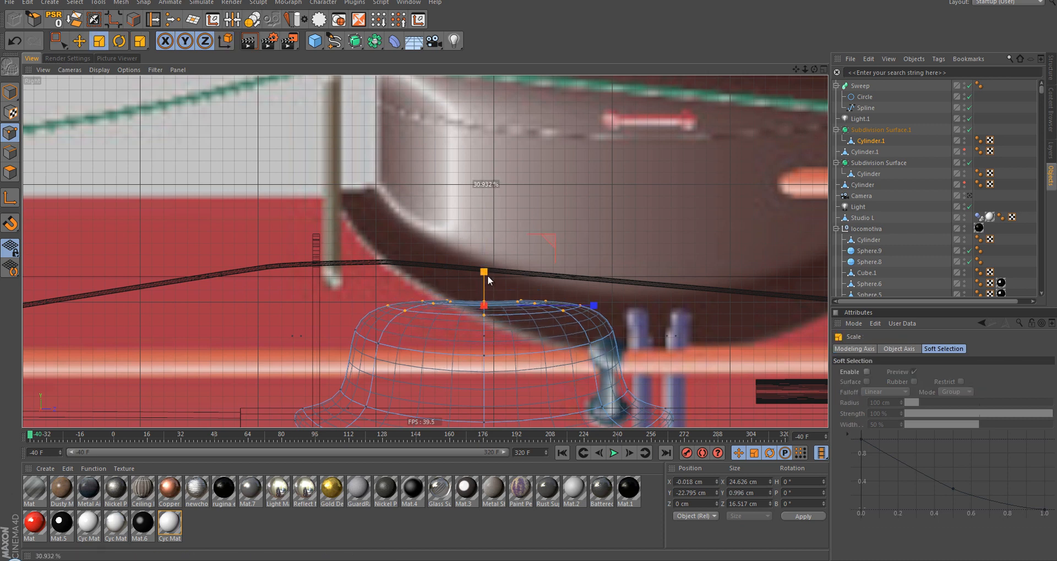
drag(484, 292, 485, 288)
Step: Review the flattened dome's shape from several angles and from the side along the boiler
middle_click(486, 288)
middle_click(266, 178)
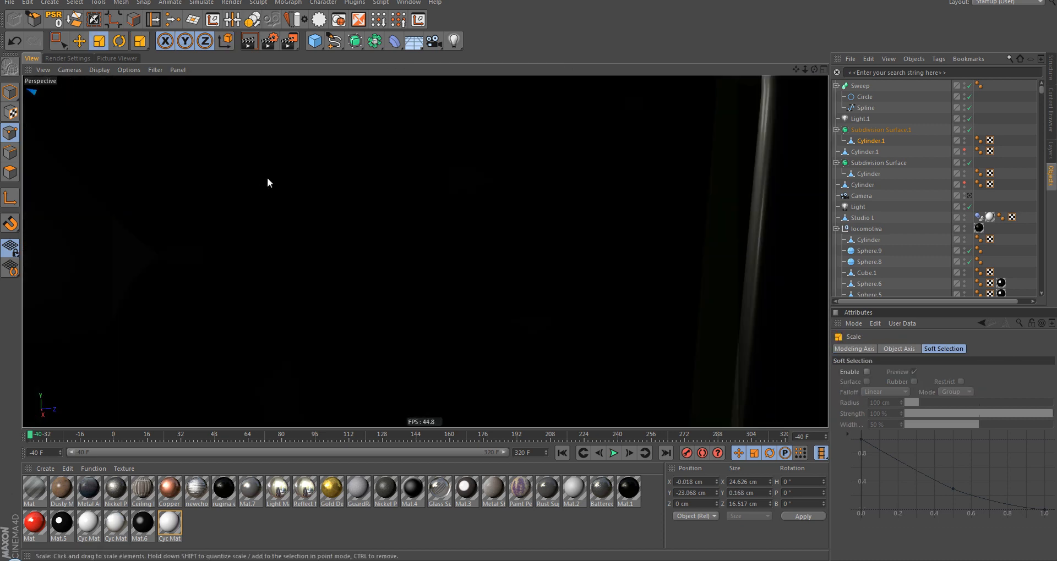
alt+drag(340, 197, 401, 197)
key(s)
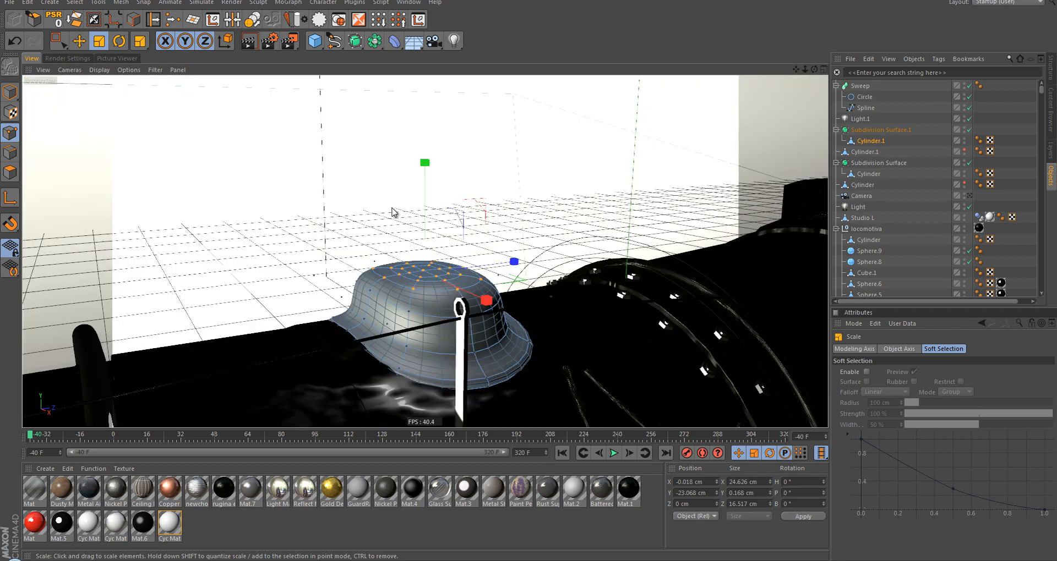
alt+drag(448, 322, 193, 284)
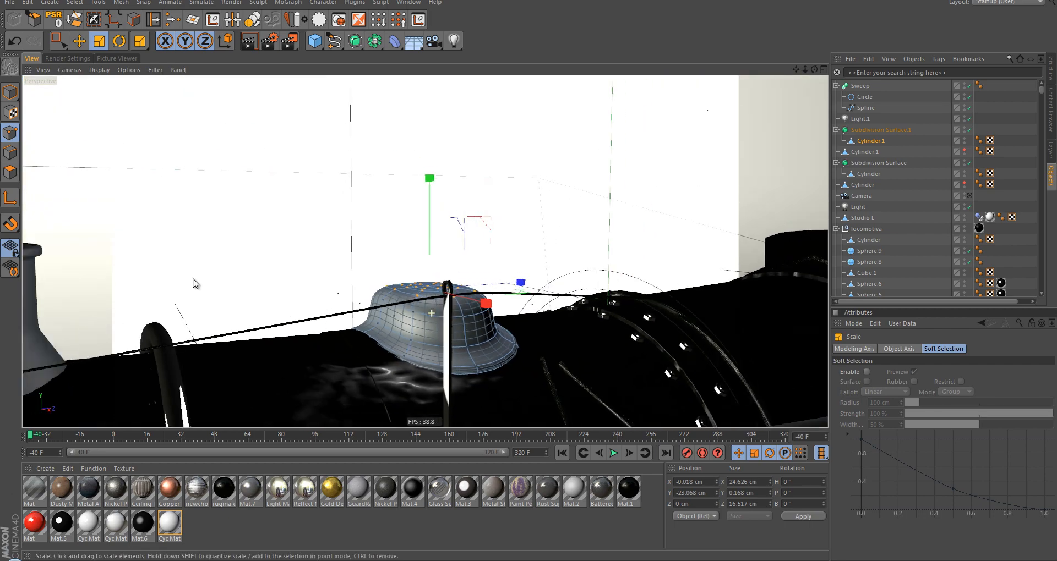
click(10, 92)
alt+drag(422, 285, 387, 262)
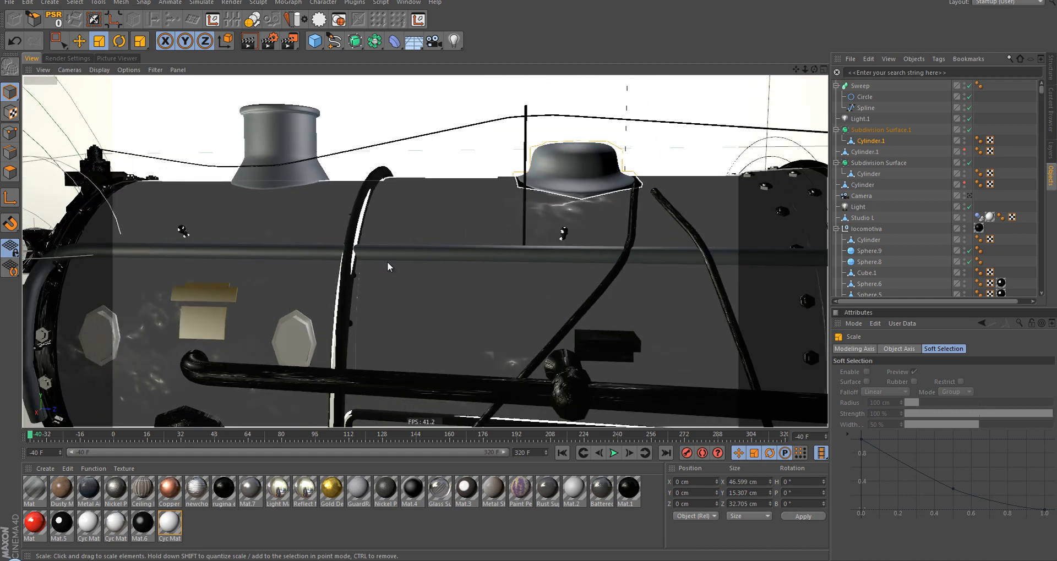
alt+middle_drag(387, 262, 394, 239)
Step: Inspect the brass plates on the smokebox side and the lantern at the locomotive's front
scroll(352, 235, up, 10)
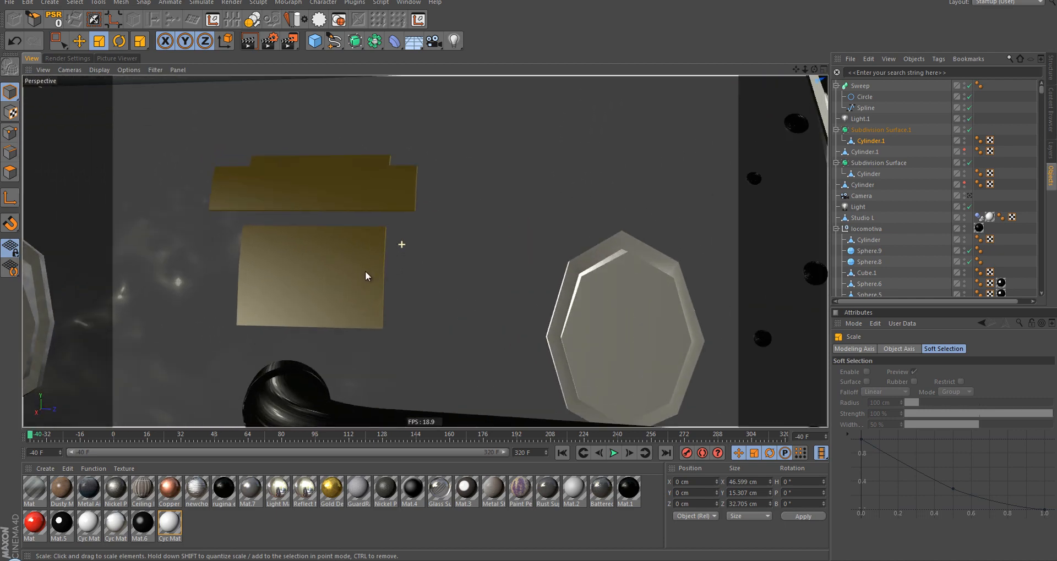
mouse_move(357, 273)
alt+mouse_down()
mouse_move(193, 267)
mouse_move(300, 281)
mouse_move(359, 271)
alt+mouse_up()
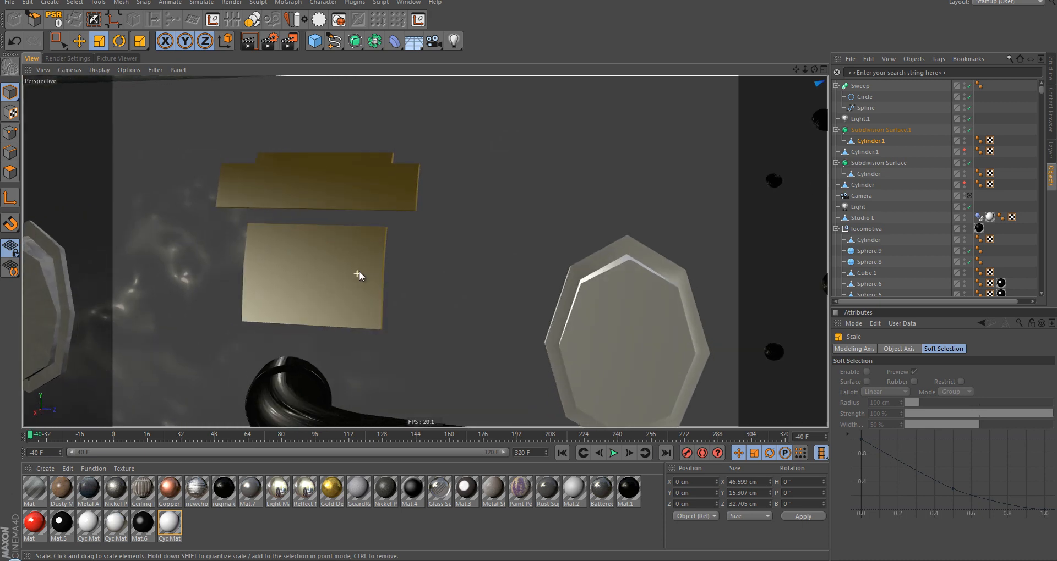
key(space)
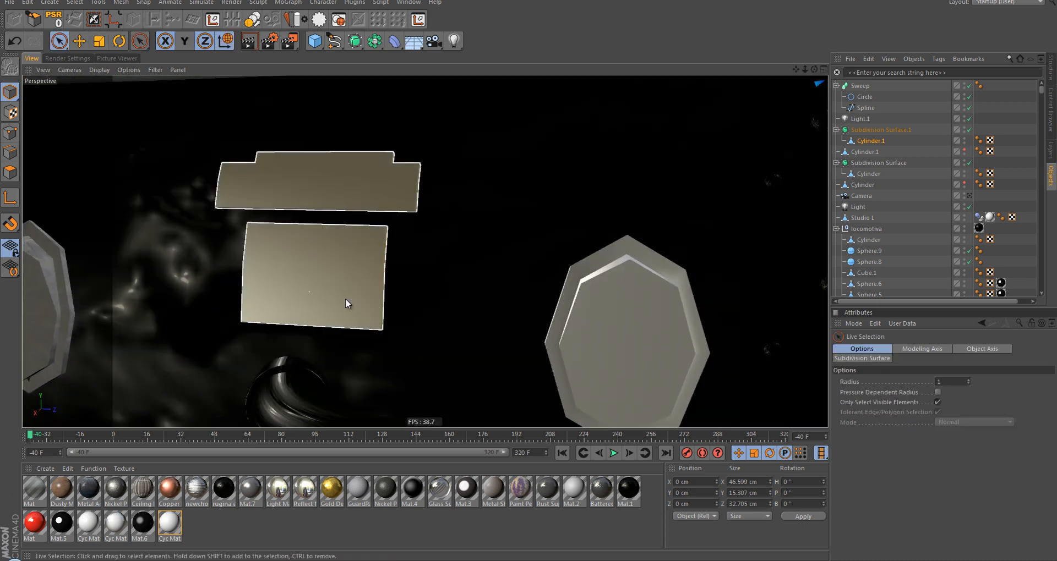
scroll(317, 253, down, 4)
alt+drag(421, 262, 505, 139)
alt+drag(479, 187, 436, 248)
scroll(440, 242, up, 3)
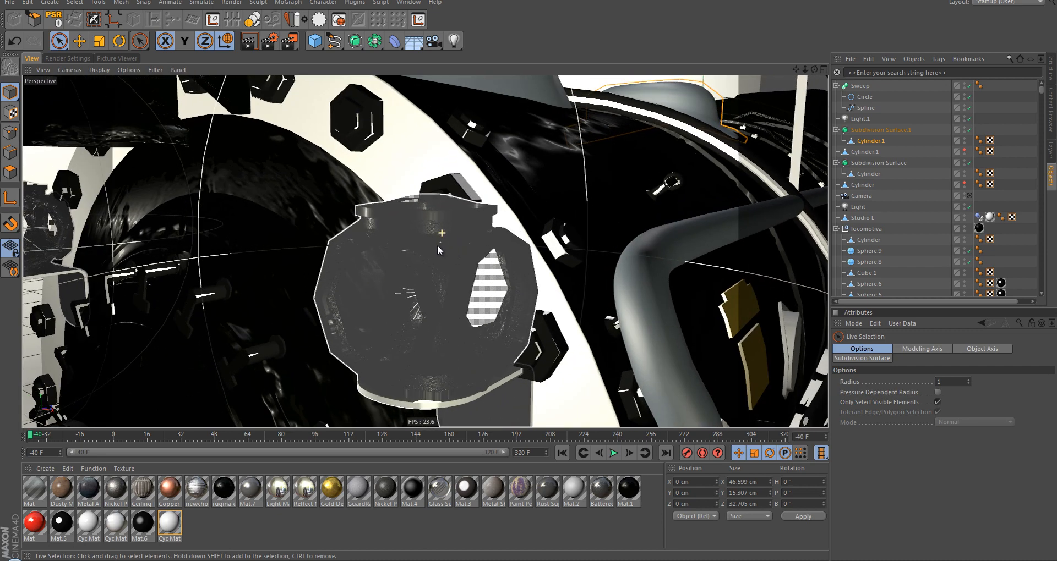
Step: Find the front lantern's group in the object hierarchy and select its windowed housing mesh, Null.2
click(443, 251)
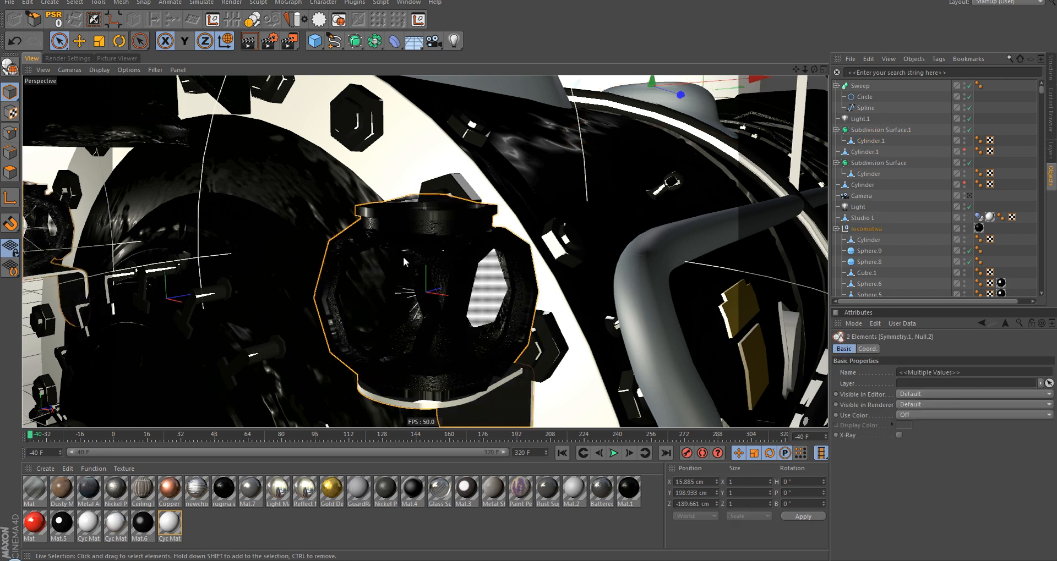
scroll(881, 245, down, 10)
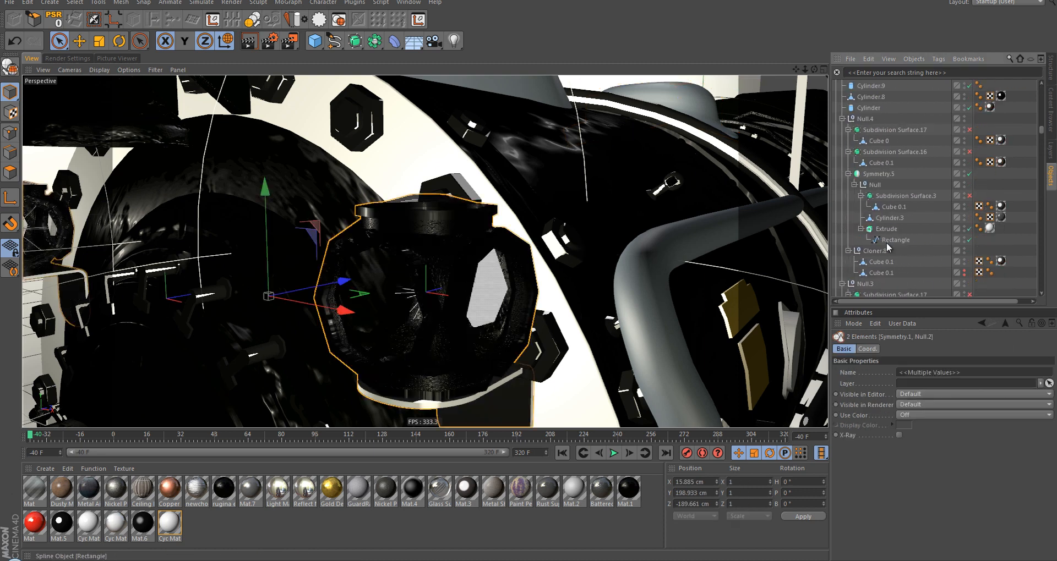
scroll(886, 247, down, 5)
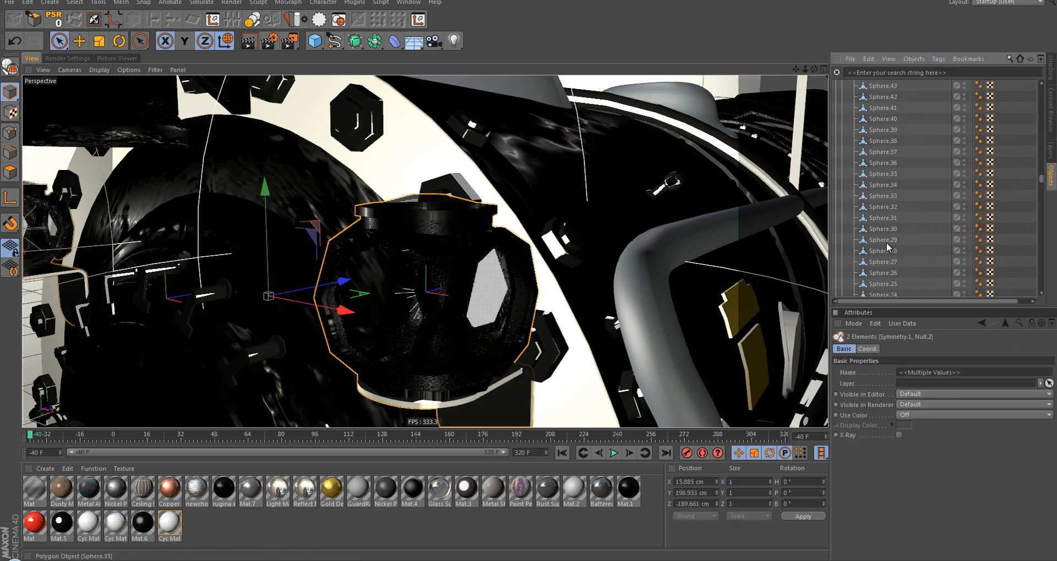
scroll(887, 248, down, 10)
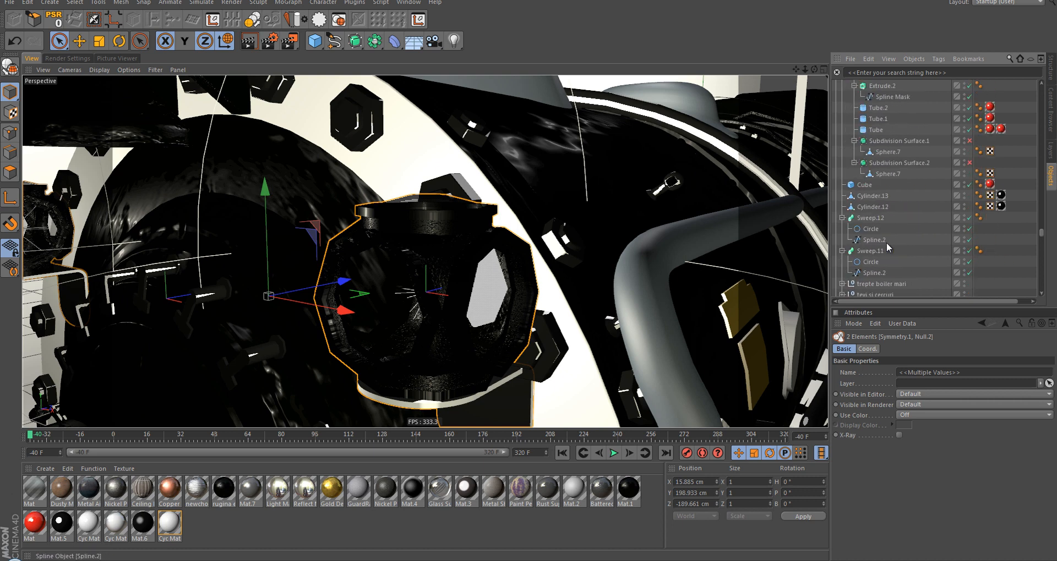
scroll(886, 247, down, 10)
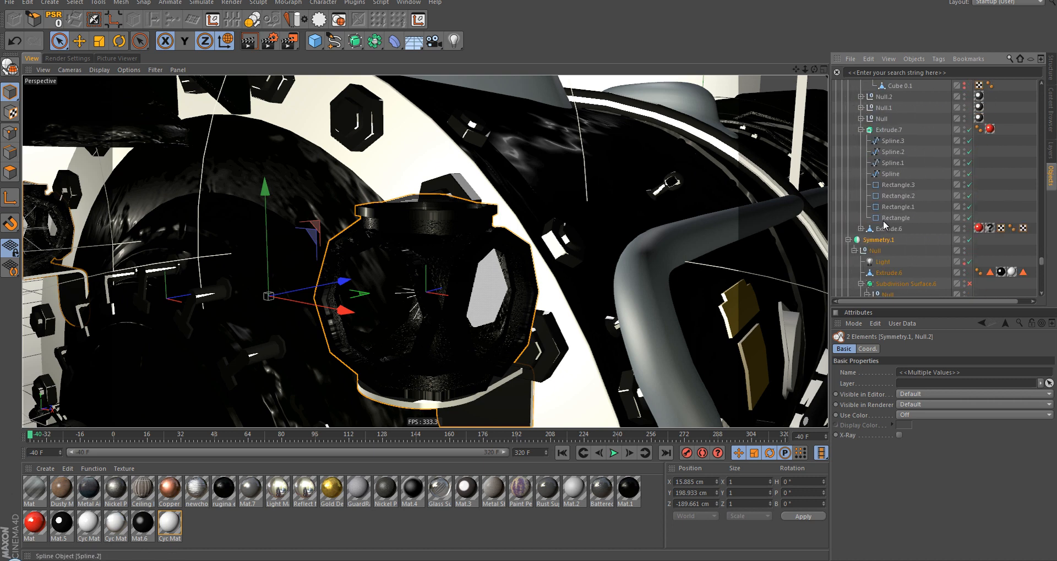
scroll(891, 224, down, 3)
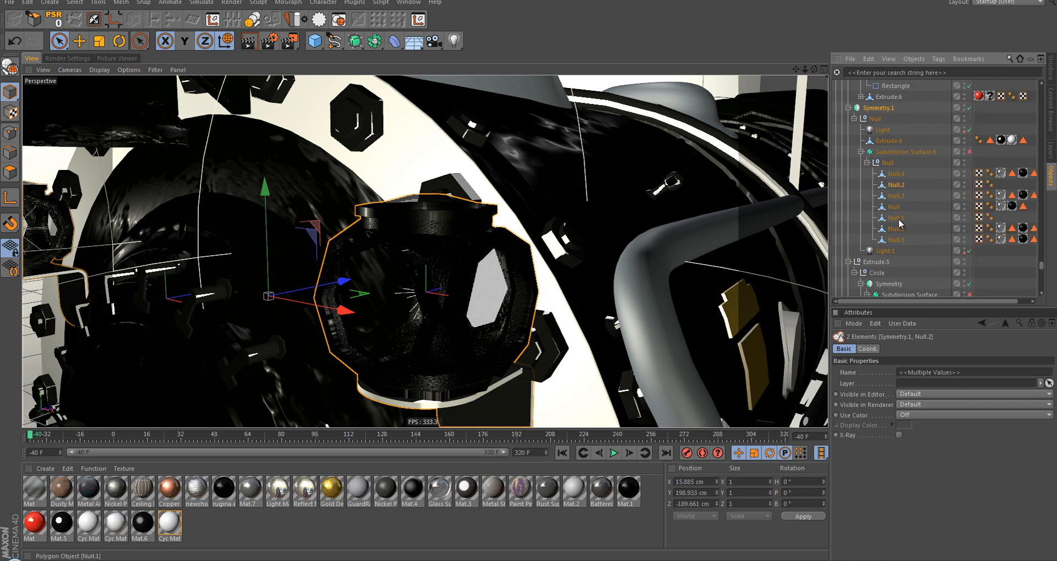
click(891, 174)
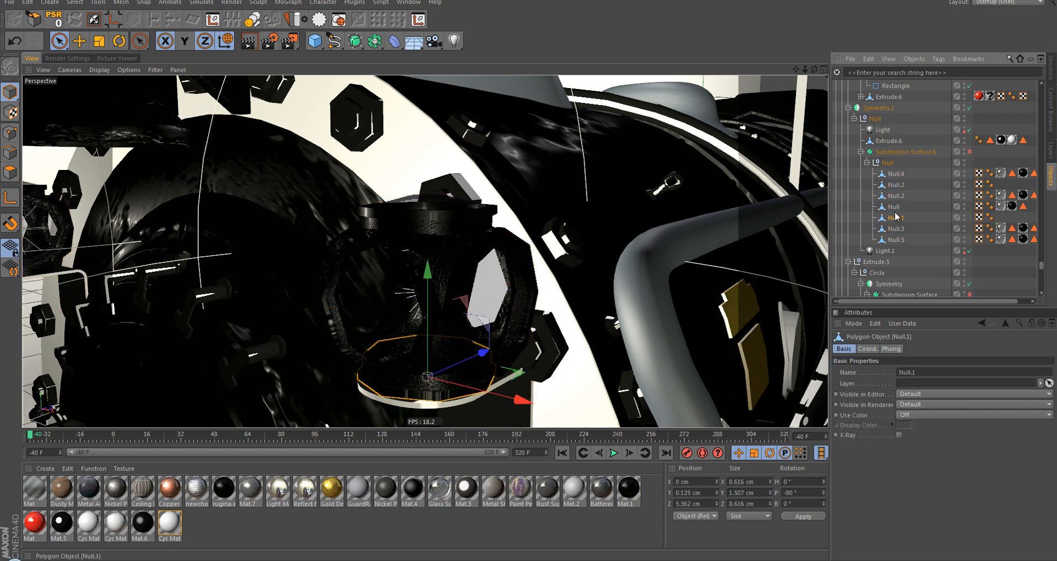
click(896, 186)
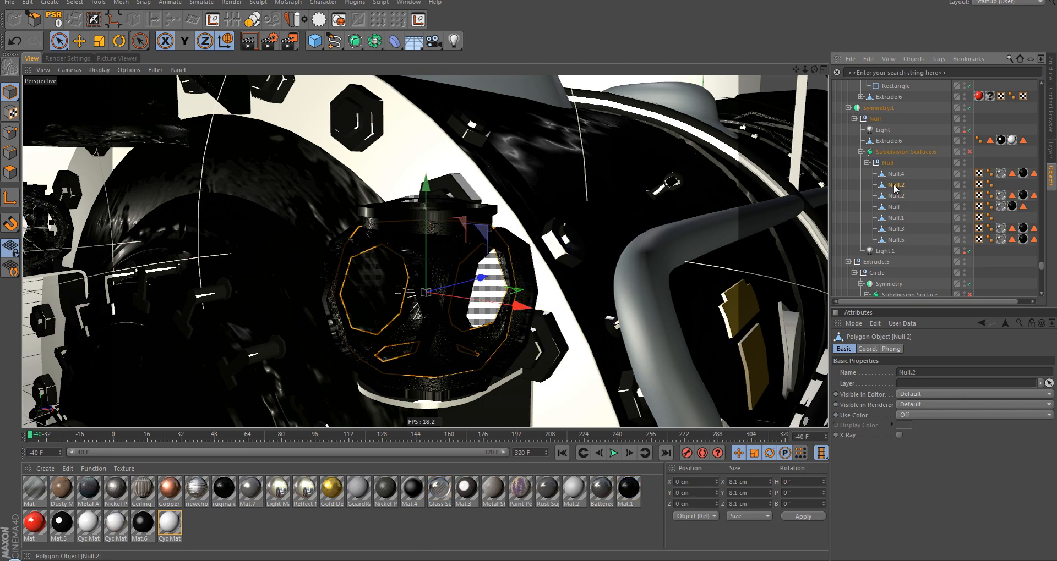
Step: Hide the other meshes in the lantern's group so that only the windowed housing is shown
alt+drag(423, 258, 437, 266)
alt+right_drag(437, 242, 560, 214)
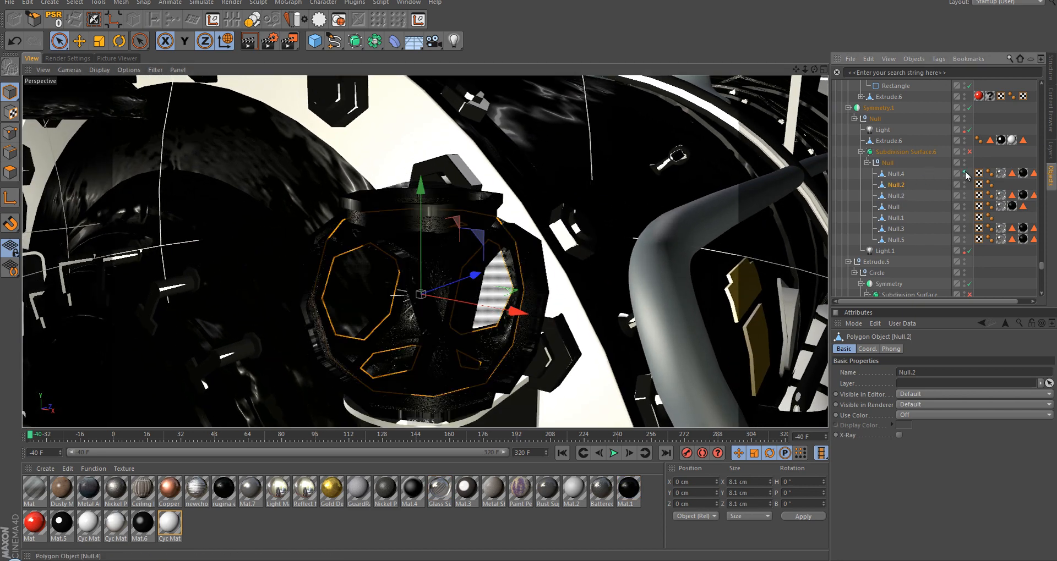
click(964, 217)
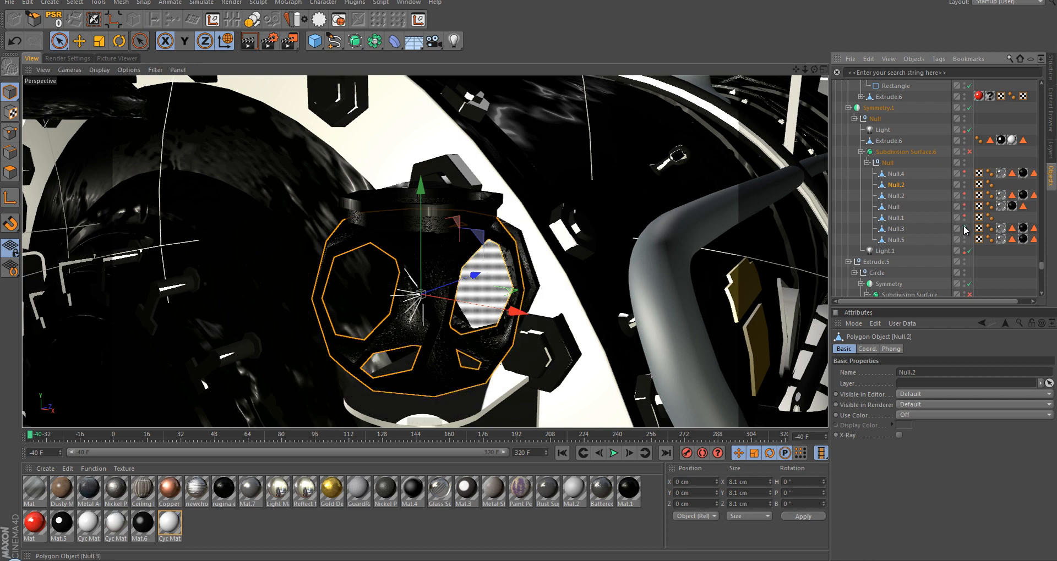
click(964, 227)
double_click(964, 239)
Step: Examine the isolated lantern housing's window openings and inner faces from close up
alt+drag(393, 259, 468, 267)
alt+right_drag(494, 333, 532, 332)
alt+drag(529, 335, 583, 317)
alt+drag(444, 206, 392, 246)
mouse_move(453, 166)
alt+right_down()
mouse_move(468, 164)
mouse_move(495, 216)
alt+right_up()
mouse_move(495, 215)
alt+mouse_down()
mouse_move(473, 242)
mouse_move(484, 225)
alt+mouse_up()
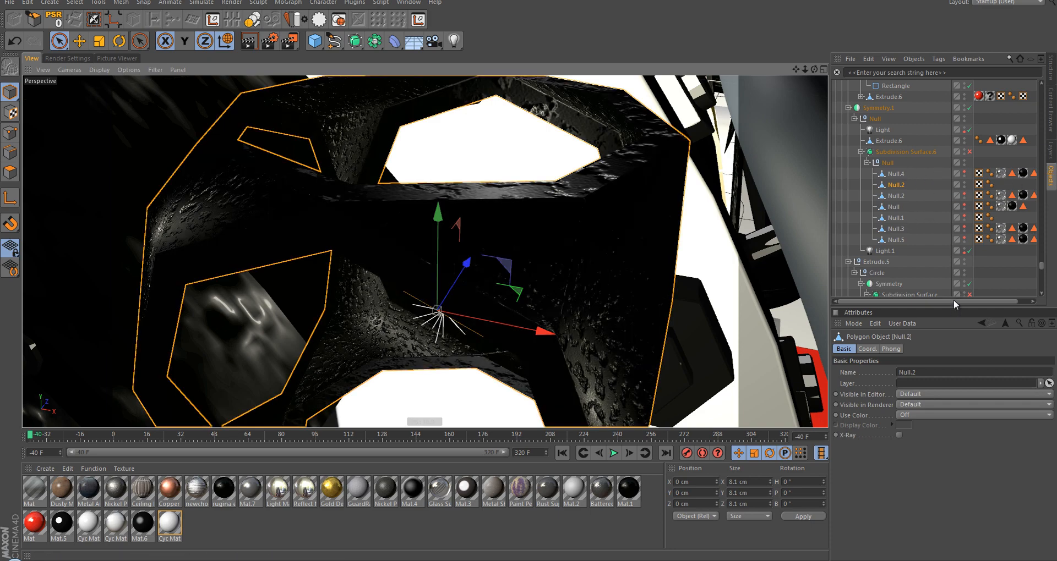
mouse_move(953, 301)
mouse_down()
mouse_move(991, 306)
mouse_move(938, 304)
mouse_up()
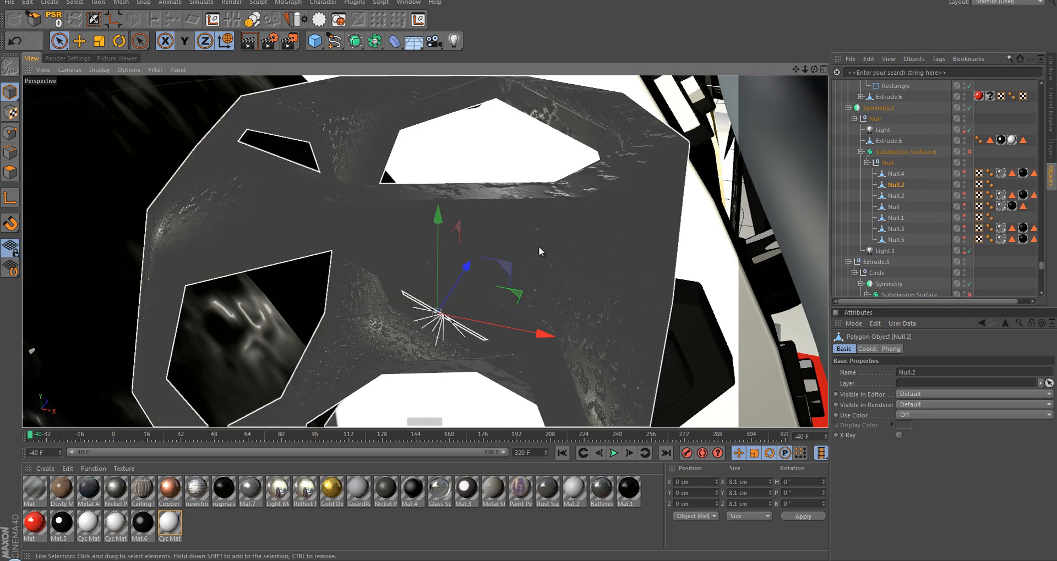
Step: Examine the polygon layout of the lantern housing around its octagonal window frames in polygon mode
alt+right_drag(538, 246, 472, 297)
drag(563, 302, 814, 342)
alt+middle_drag(726, 323, 467, 227)
alt+drag(468, 227, 425, 183)
alt+right_drag(425, 183, 439, 193)
click(11, 173)
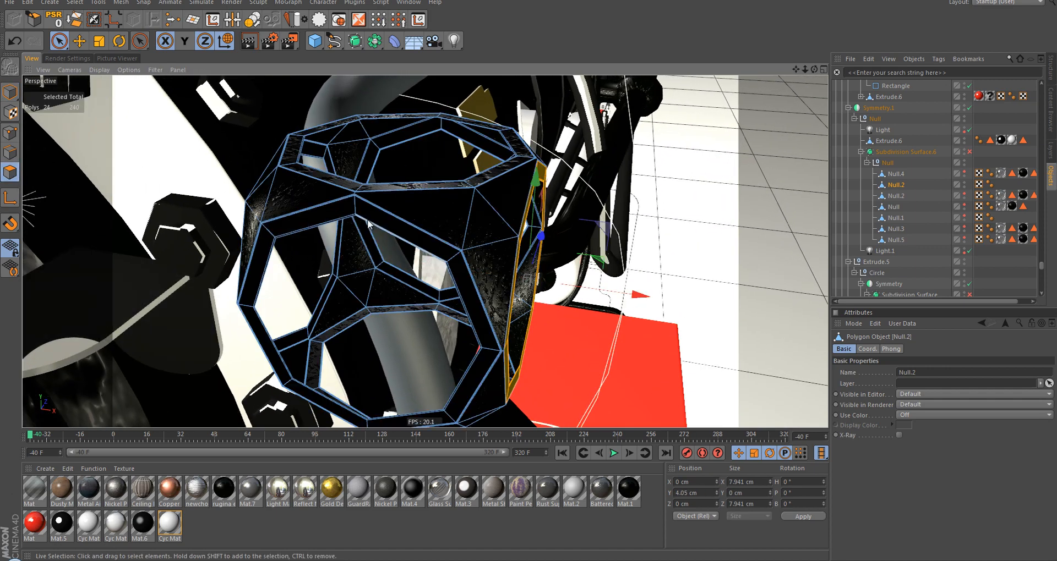
alt+drag(368, 224, 475, 238)
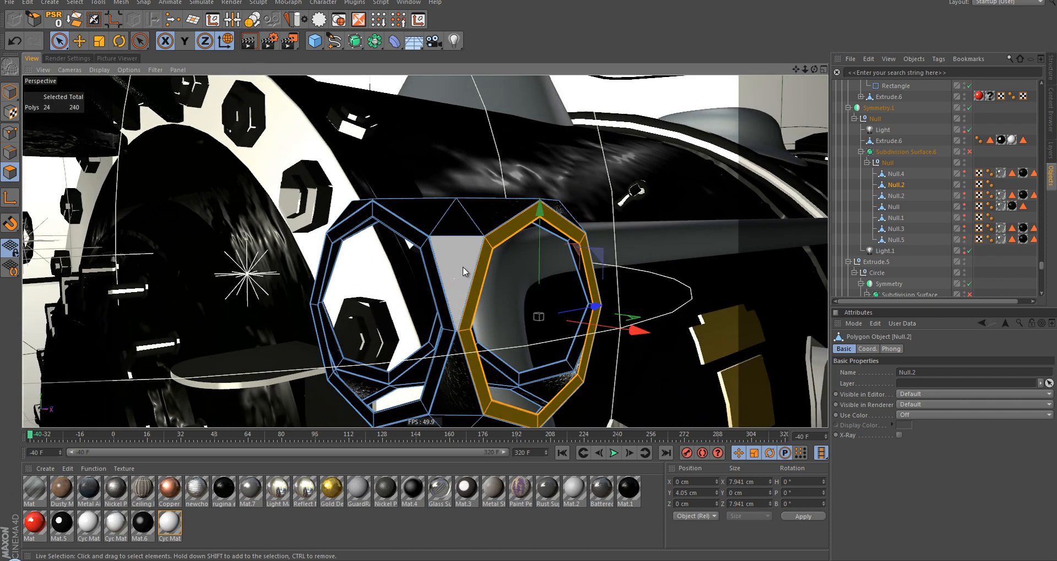
alt+right_drag(460, 247, 473, 252)
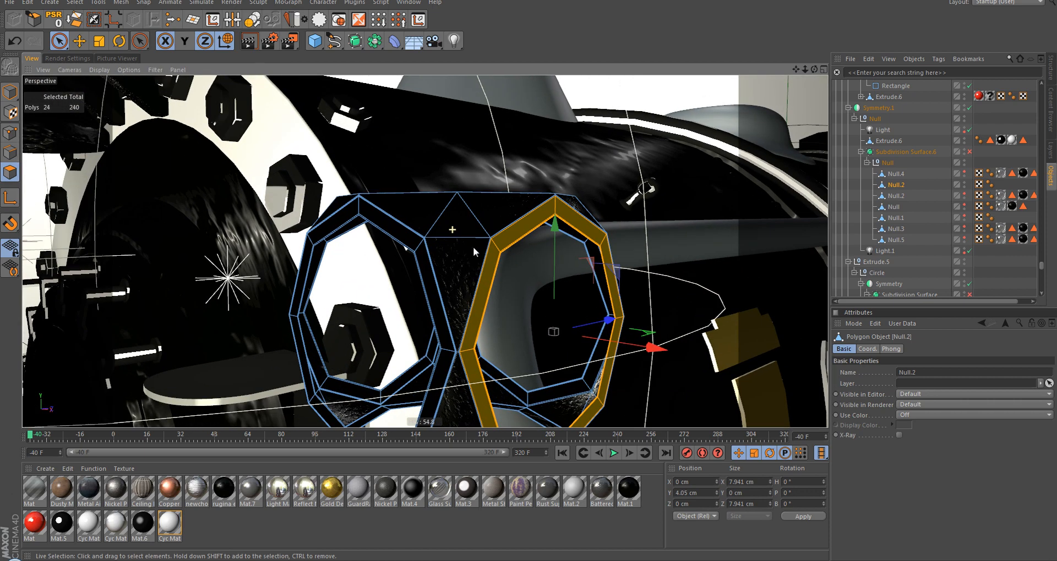
Step: Preview the housing with Subdivision Surface.6 on and inspect the smoothed corner polygon between Null.2's window frames
click(903, 154)
key(q)
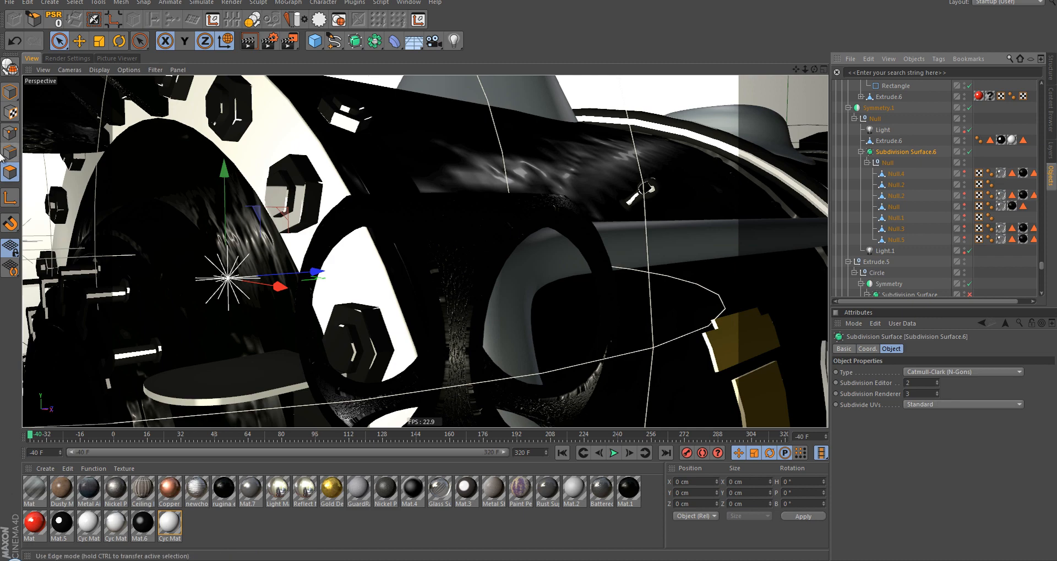
click(890, 188)
alt+drag(482, 244, 450, 217)
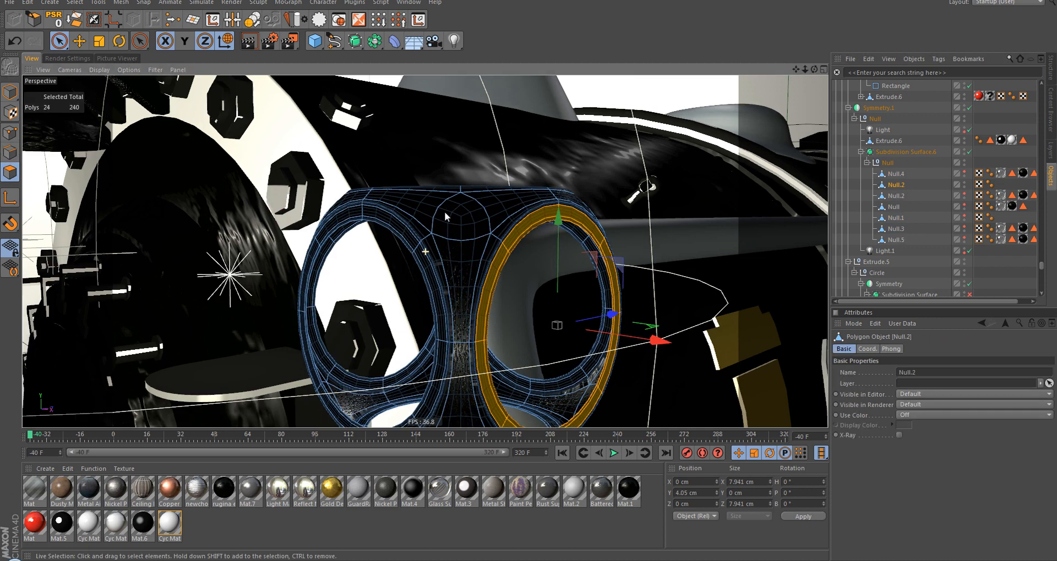
alt+right_drag(455, 216, 571, 260)
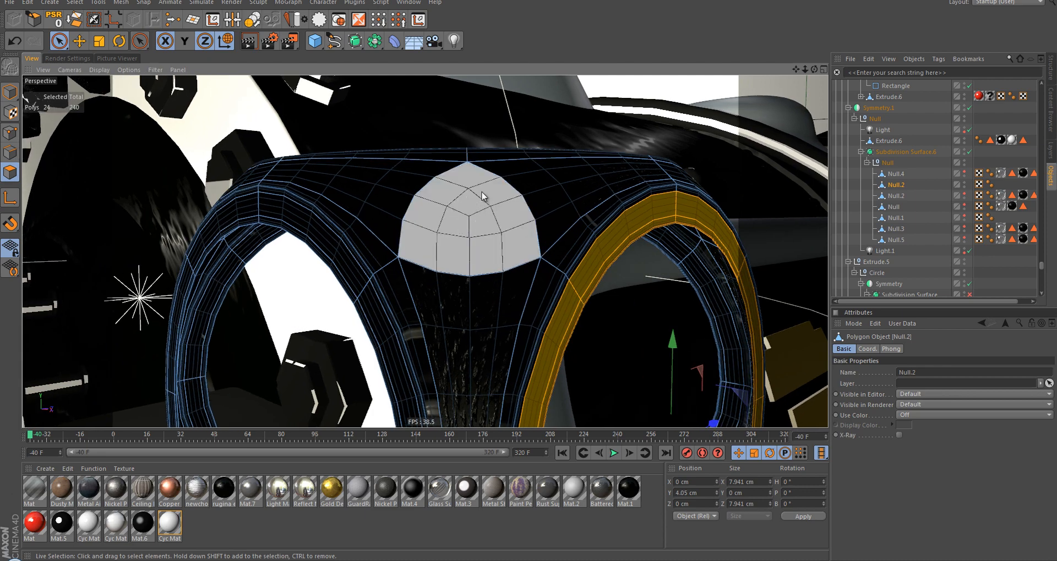
alt+drag(444, 271, 479, 203)
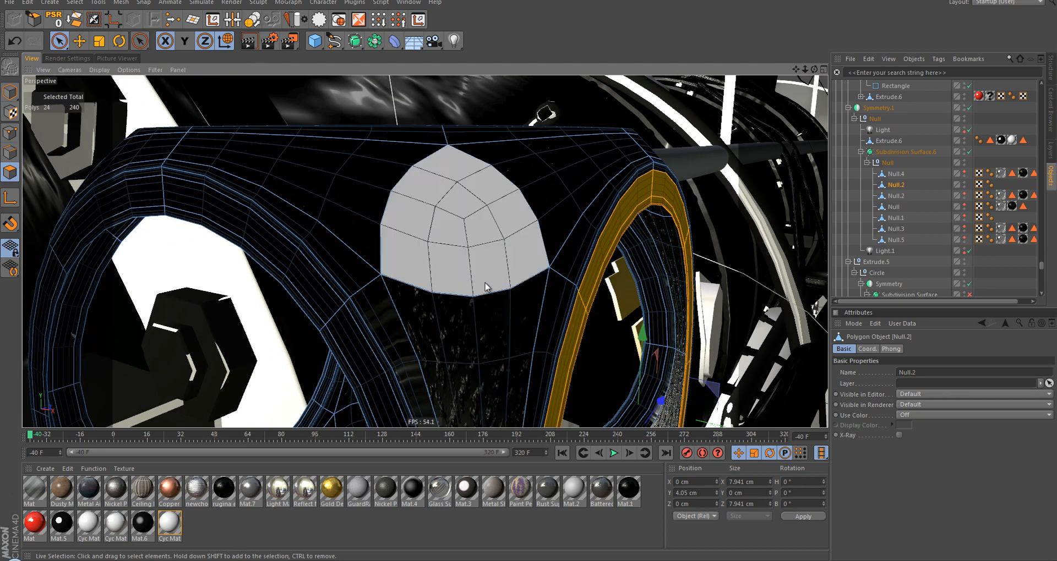
alt+drag(491, 311, 464, 251)
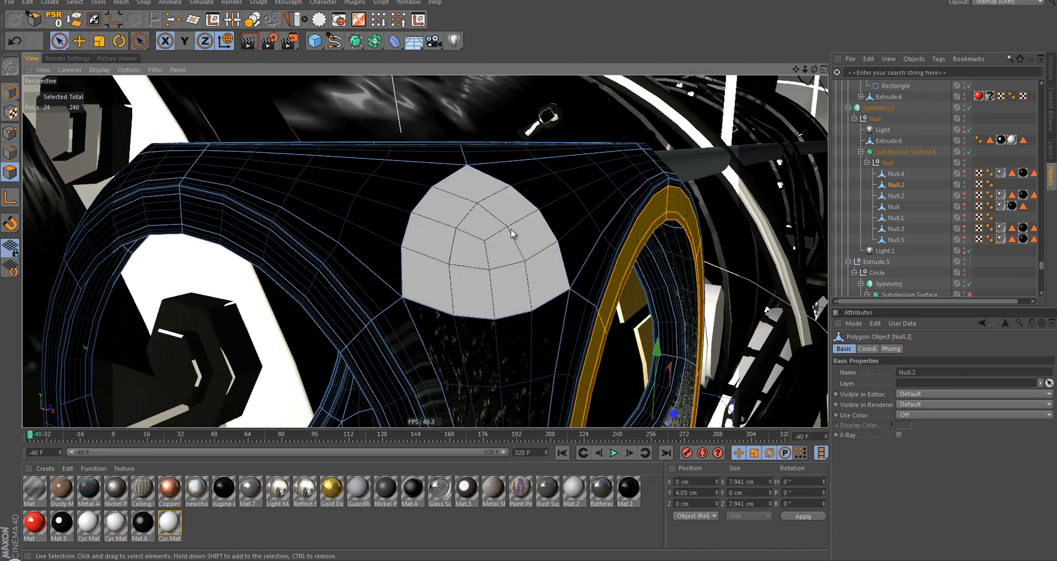
alt+drag(474, 255, 407, 253)
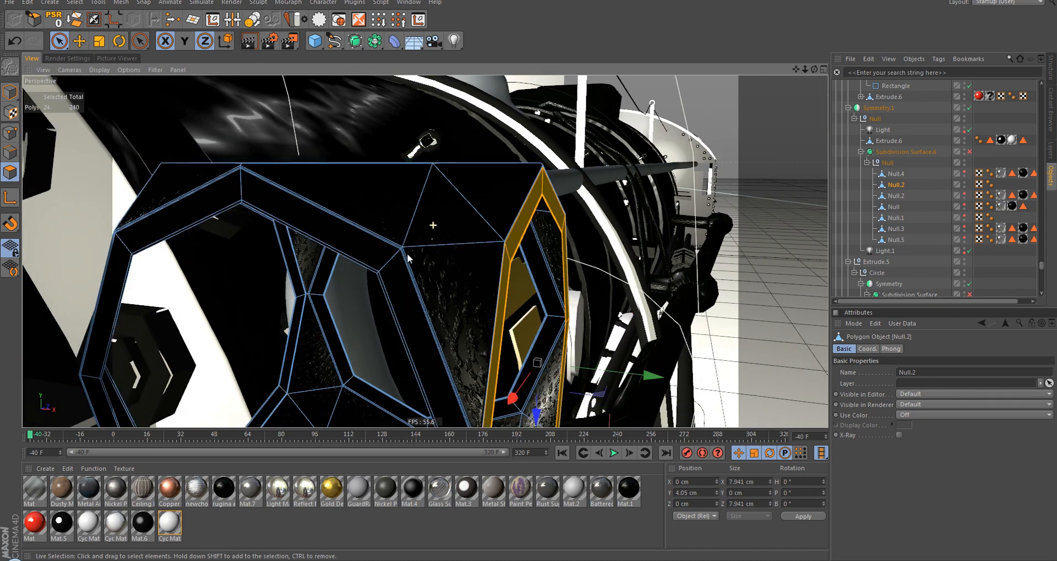
Step: Add a Tube primitive and move it about 274 cm along X, clear of the locomotive
alt+right_drag(407, 253, 297, 88)
alt+drag(297, 88, 272, 65)
click(320, 42)
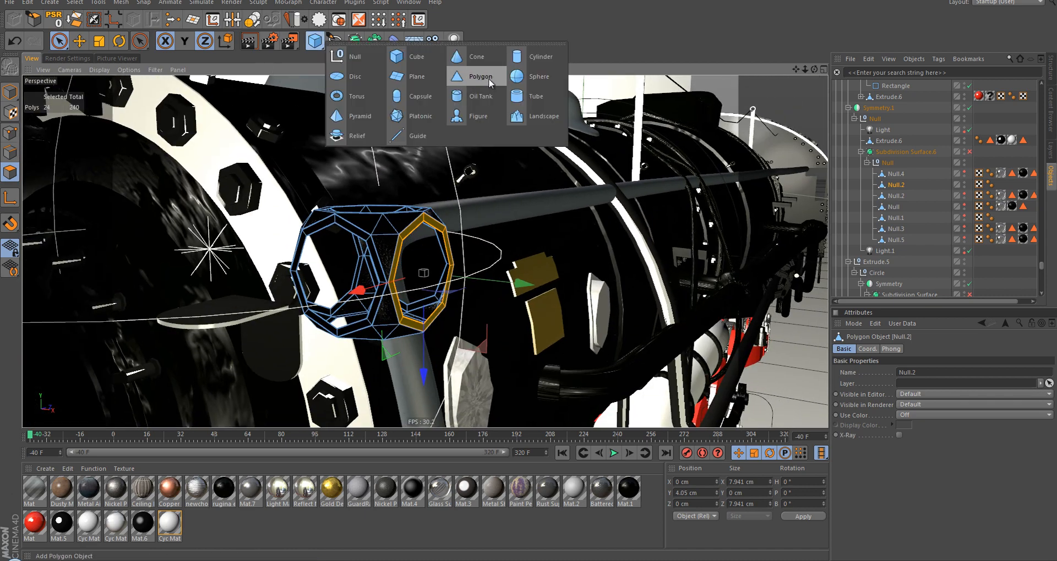
click(538, 99)
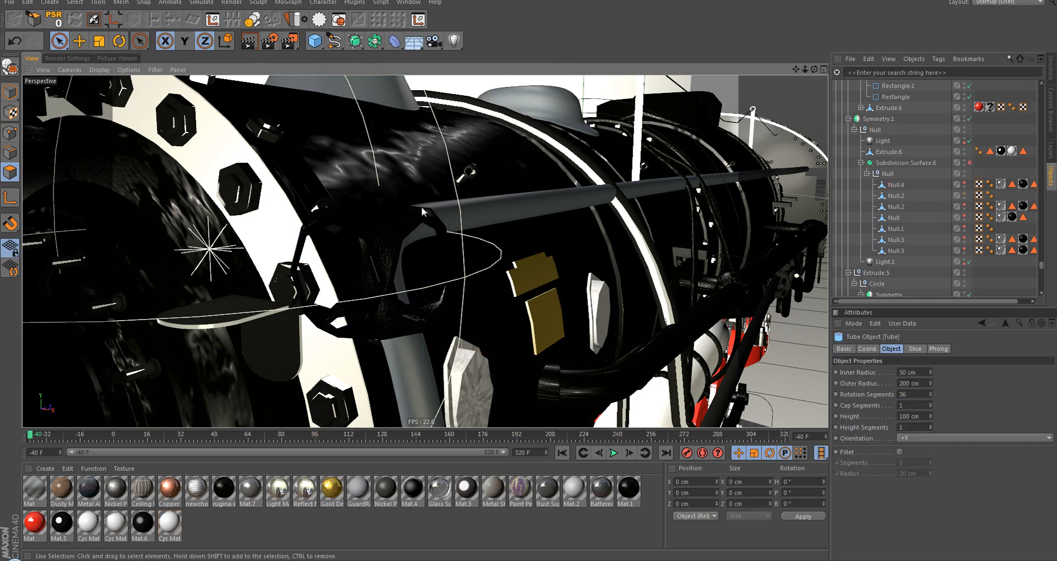
scroll(453, 174, down, 10)
alt+drag(421, 221, 411, 278)
alt+middle_drag(411, 278, 363, 231)
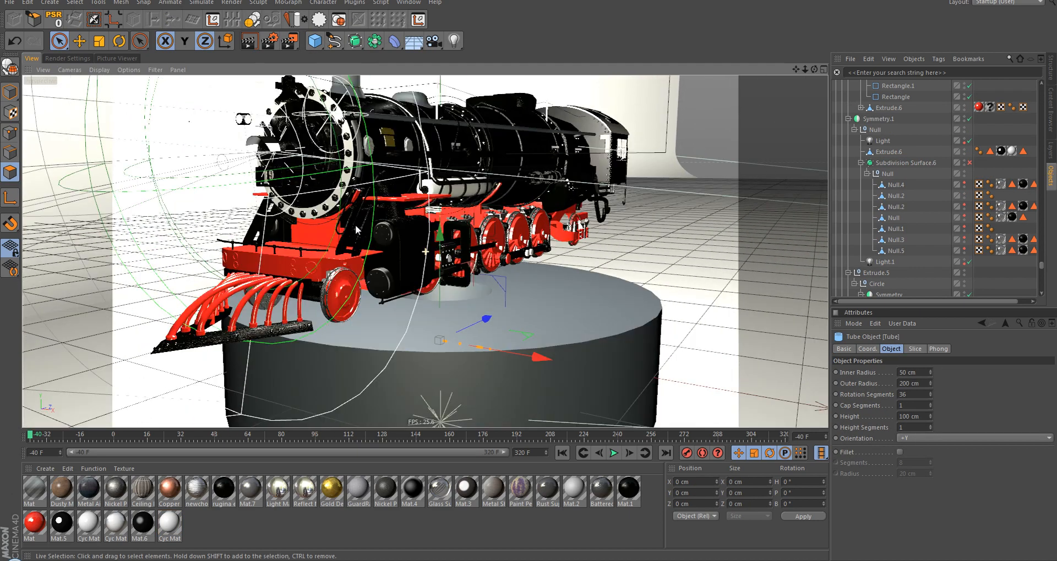
scroll(364, 232, down, 5)
key(e)
drag(605, 351, 735, 384)
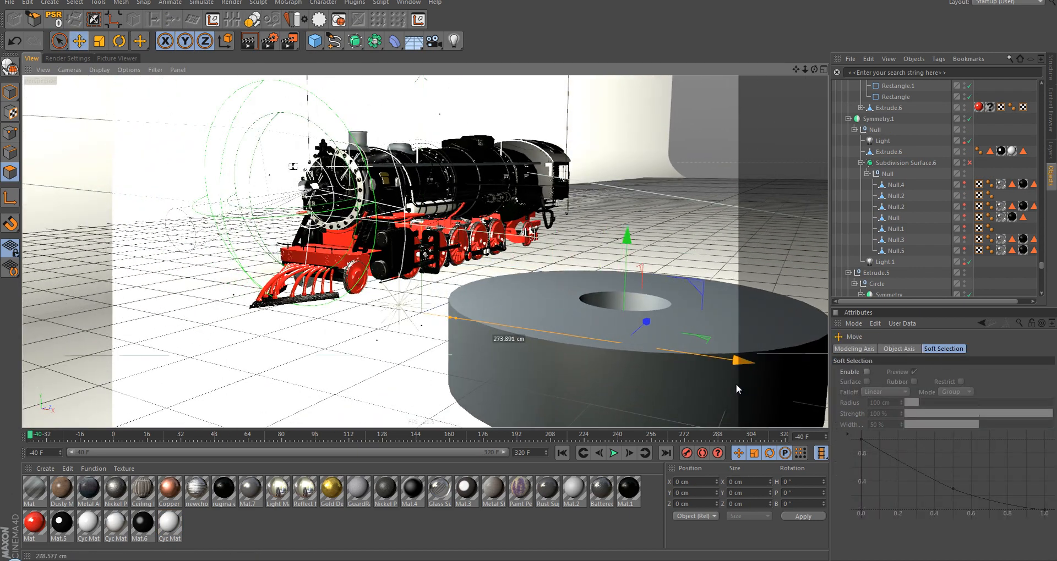
Step: Scale the tube down uniformly to an outer radius of about 22.8 cm and a height of about 11.4 cm
scroll(645, 348, up, 3)
key(t)
drag(511, 276, 201, 340)
alt+right_drag(532, 322, 737, 370)
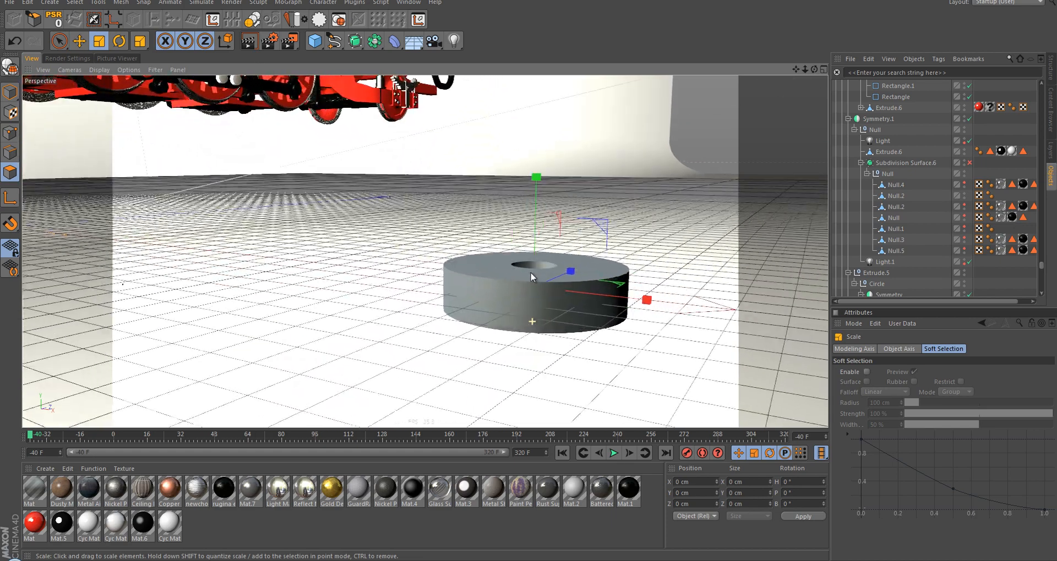
alt+middle_drag(539, 289, 523, 302)
alt+right_drag(519, 299, 669, 341)
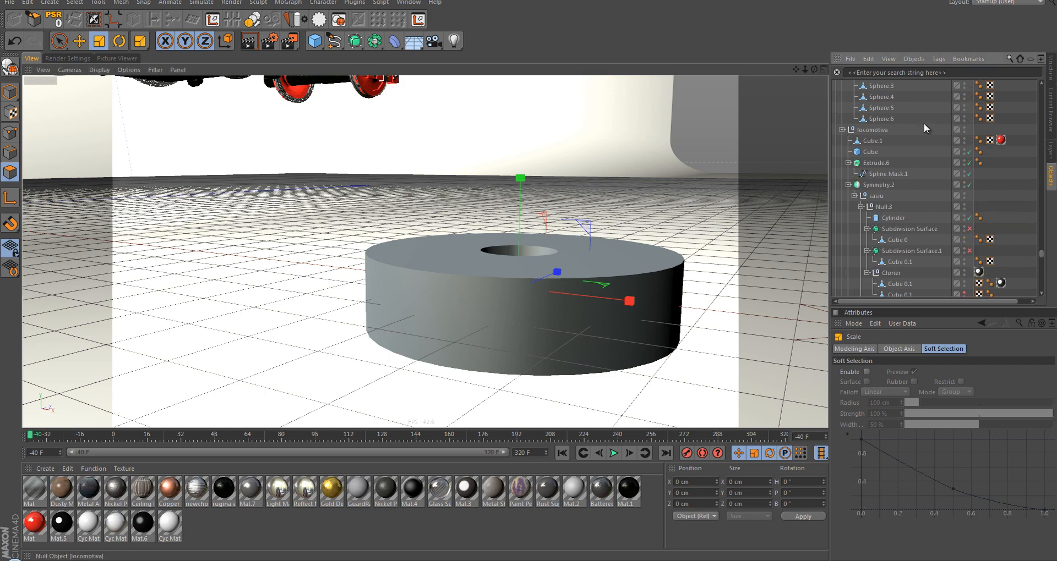
scroll(923, 124, up, 5)
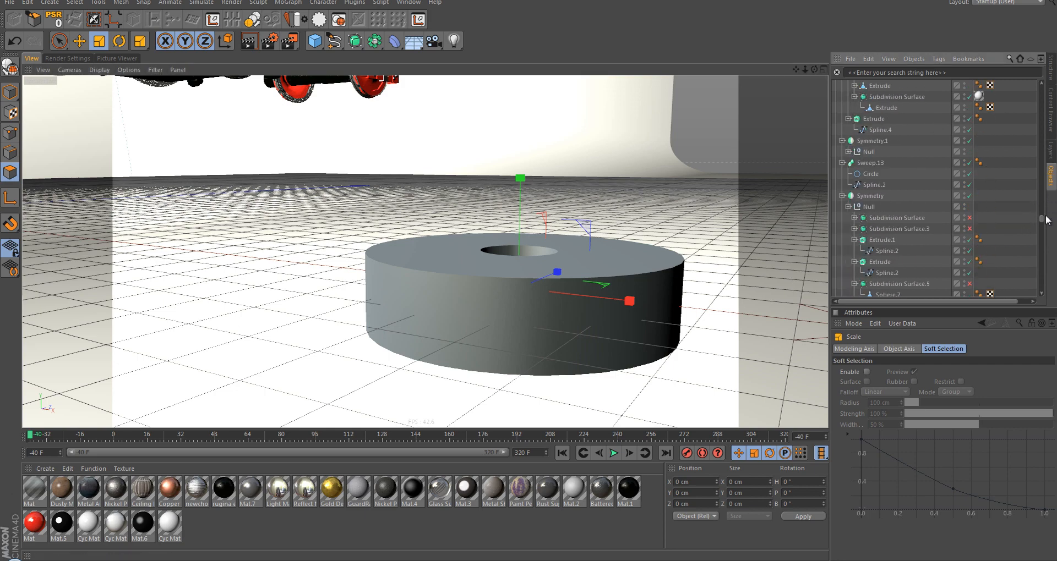
drag(1041, 222, 1041, 65)
click(857, 87)
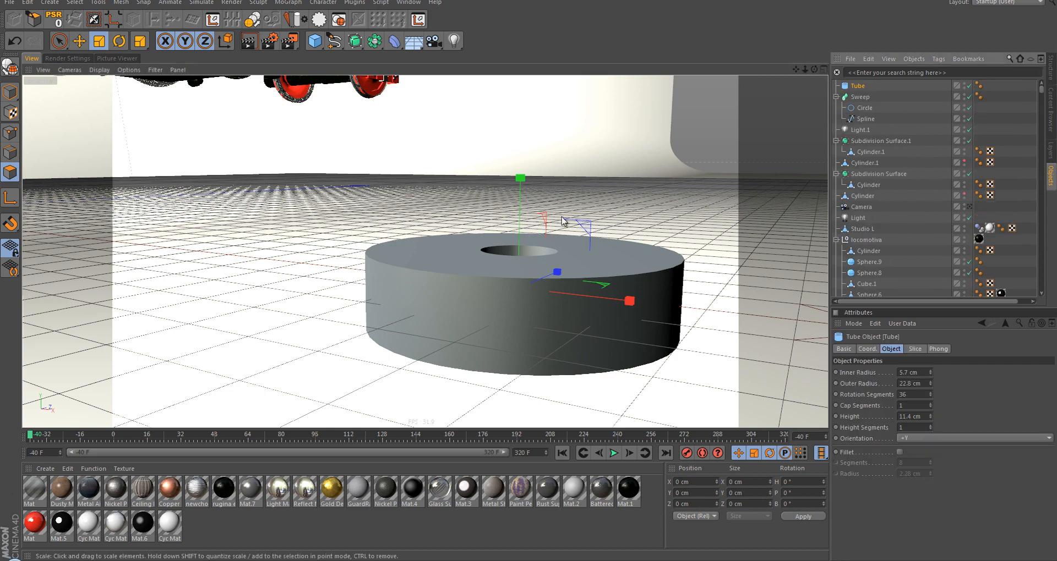
Step: Reshape the tube in object mode to about 4.7 cm outer radius, 2.8 cm inner radius and 7.3 cm height
alt+middle_drag(566, 225, 444, 247)
alt+drag(444, 248, 449, 294)
alt+right_drag(178, 206, 444, 258)
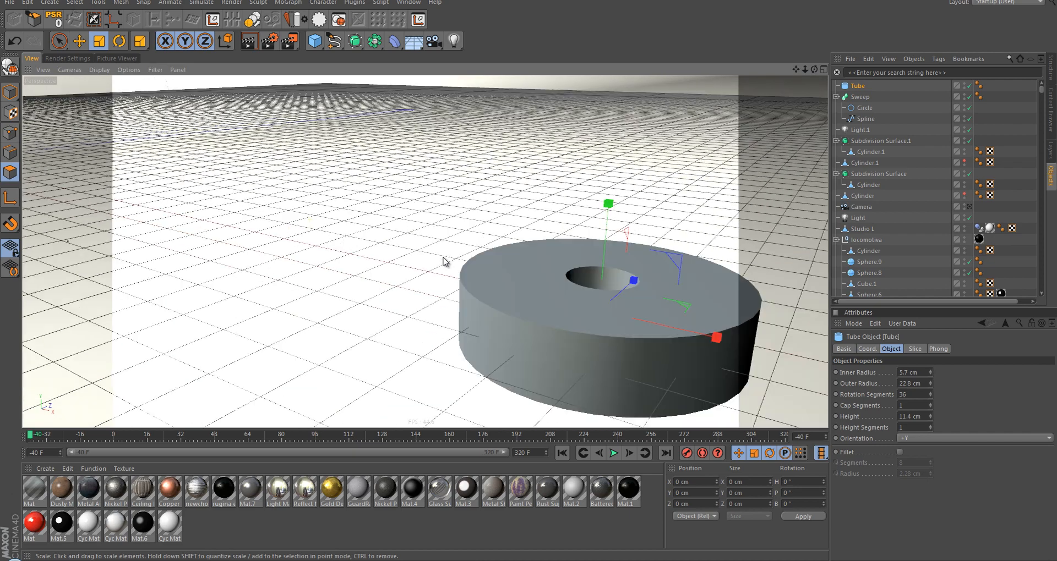
alt+middle_drag(409, 259, 319, 231)
alt+right_drag(319, 230, 1, 86)
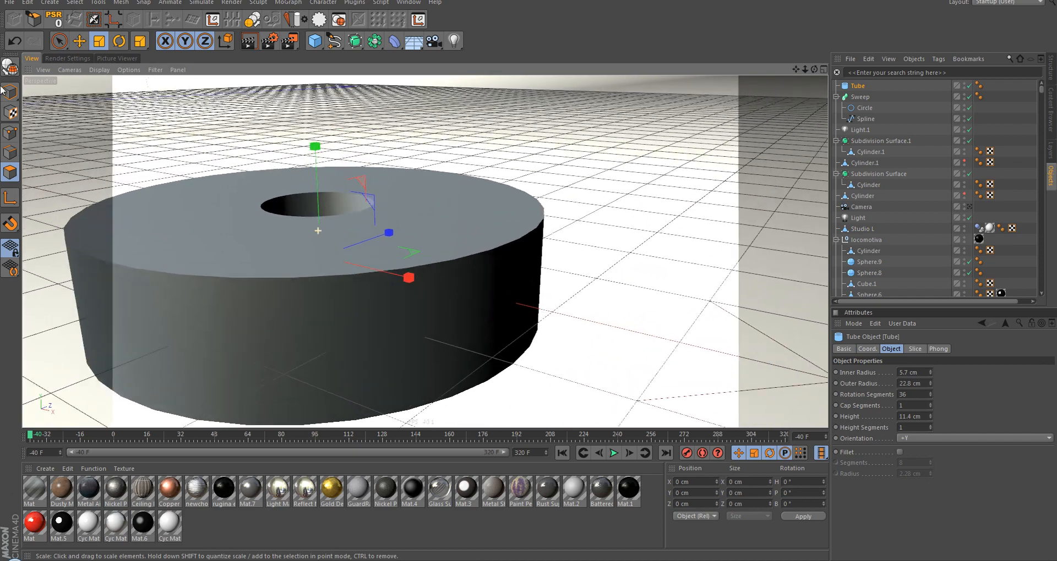
click(11, 94)
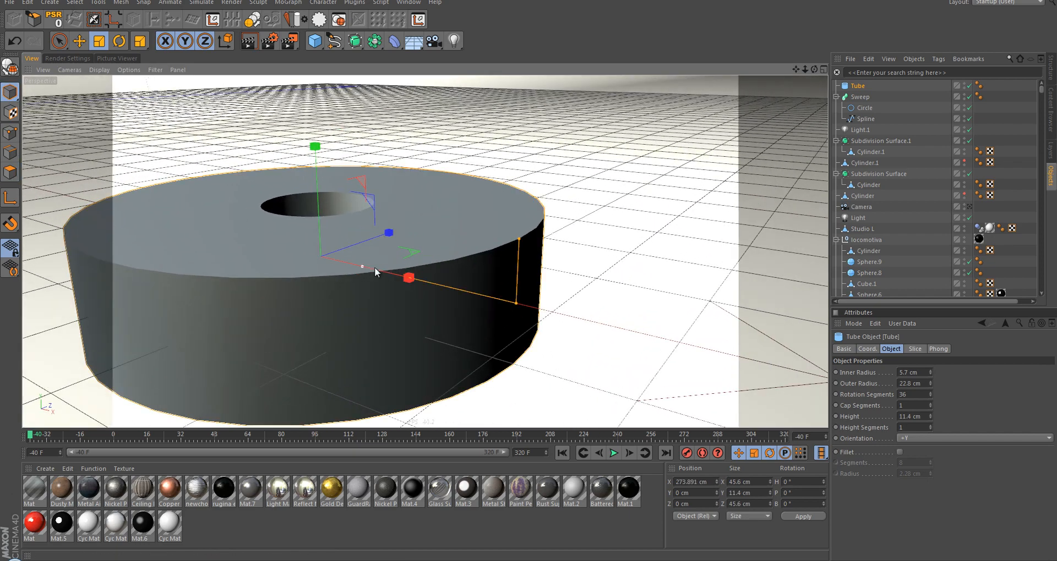
drag(374, 267, 425, 286)
drag(424, 206, 107, 333)
alt+right_drag(291, 268, 523, 306)
alt+drag(412, 252, 498, 133)
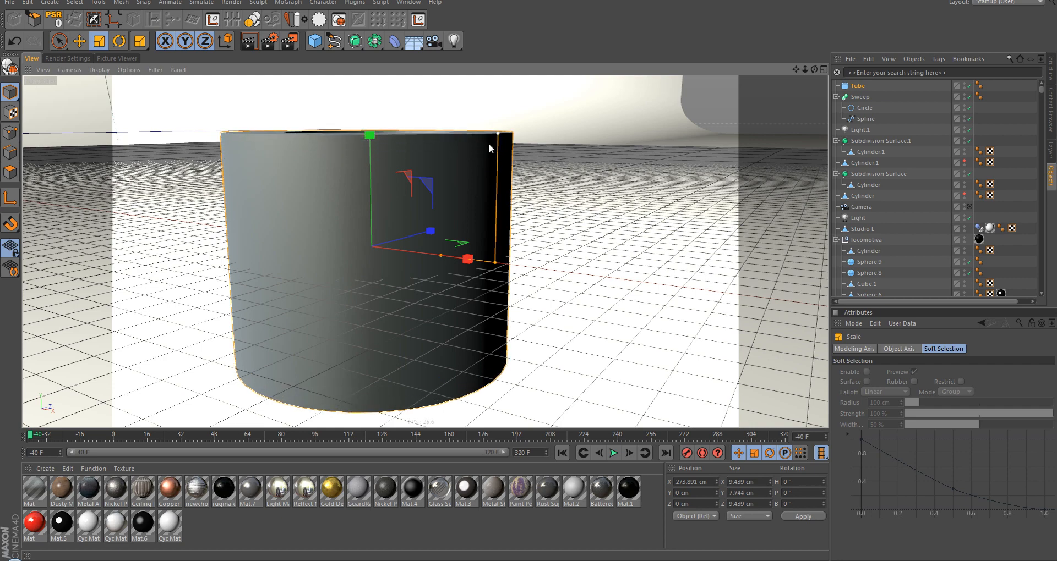
alt+right_drag(460, 163, 392, 225)
alt+drag(394, 225, 473, 153)
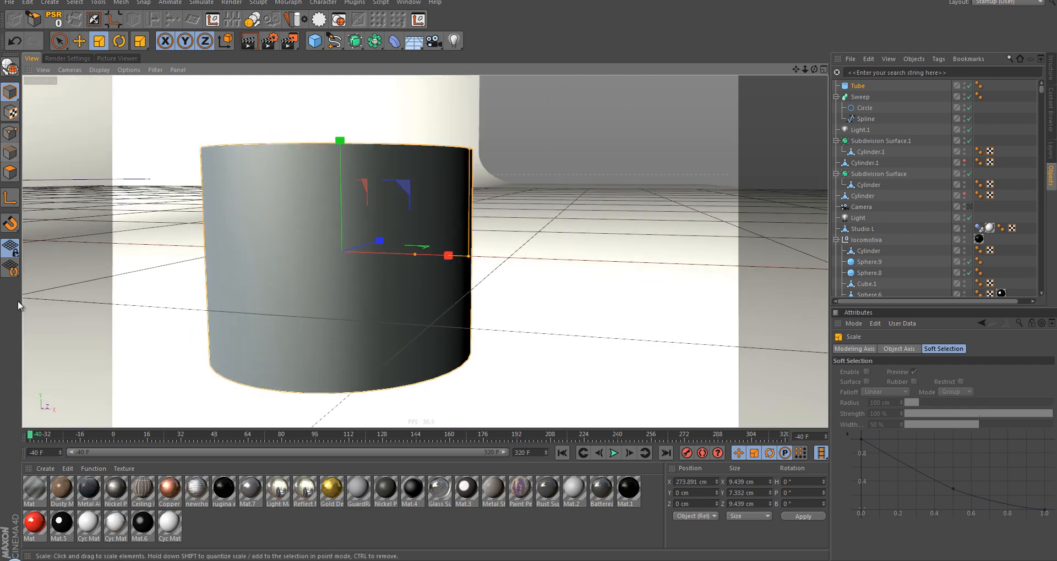
key(ctrl+z)
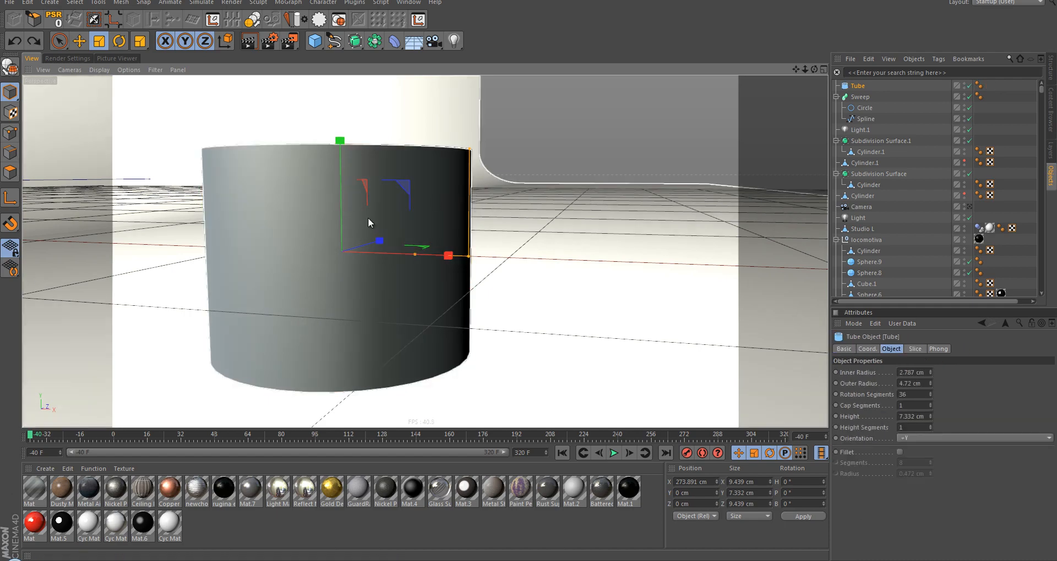
alt+drag(367, 224, 377, 229)
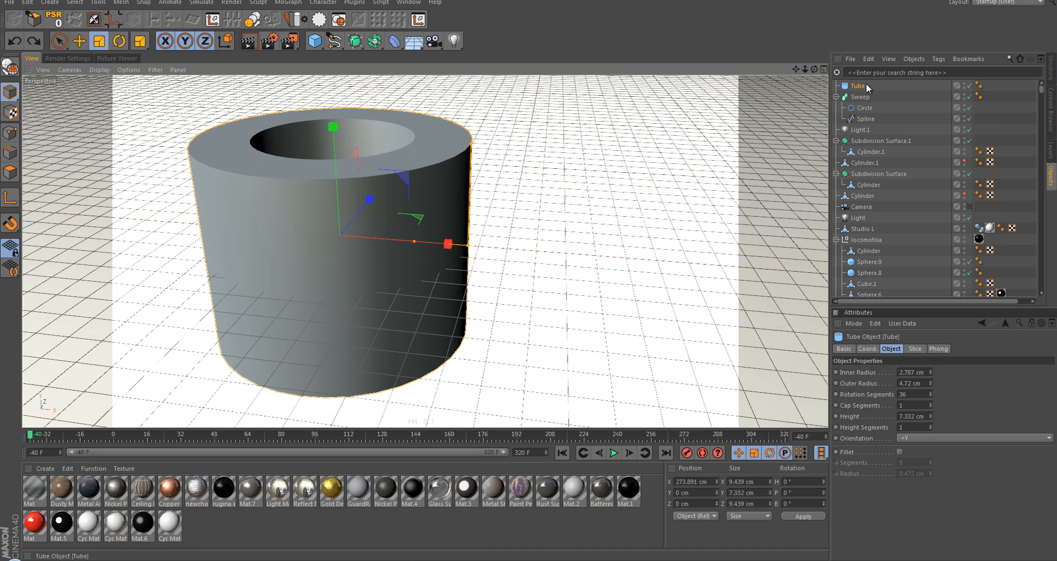
Step: Set the tube's rotation segments to 8 and convert it to an editable polygon object
click(867, 86)
drag(915, 394, 837, 388)
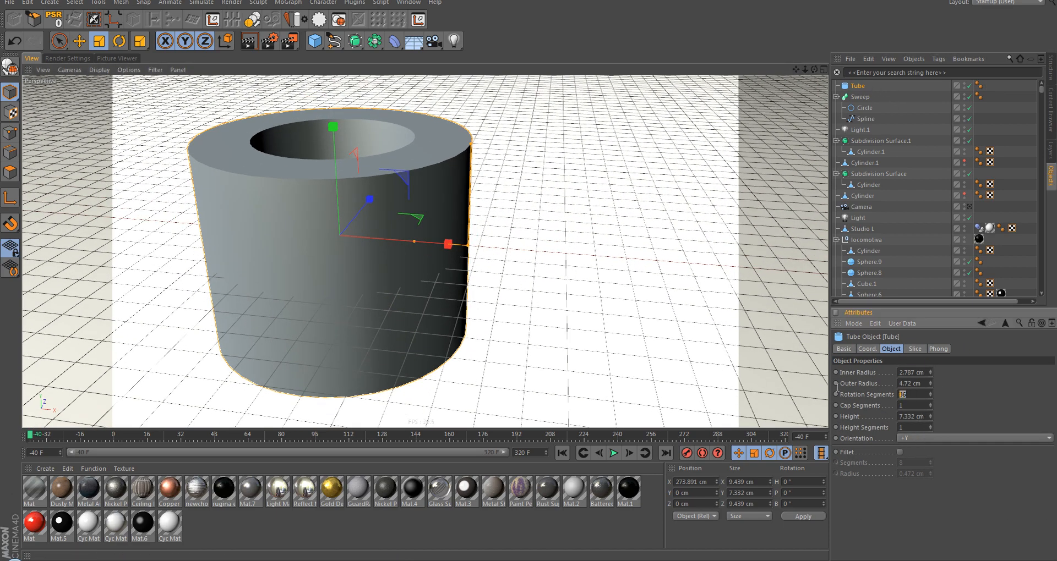
text(12)
key(Return)
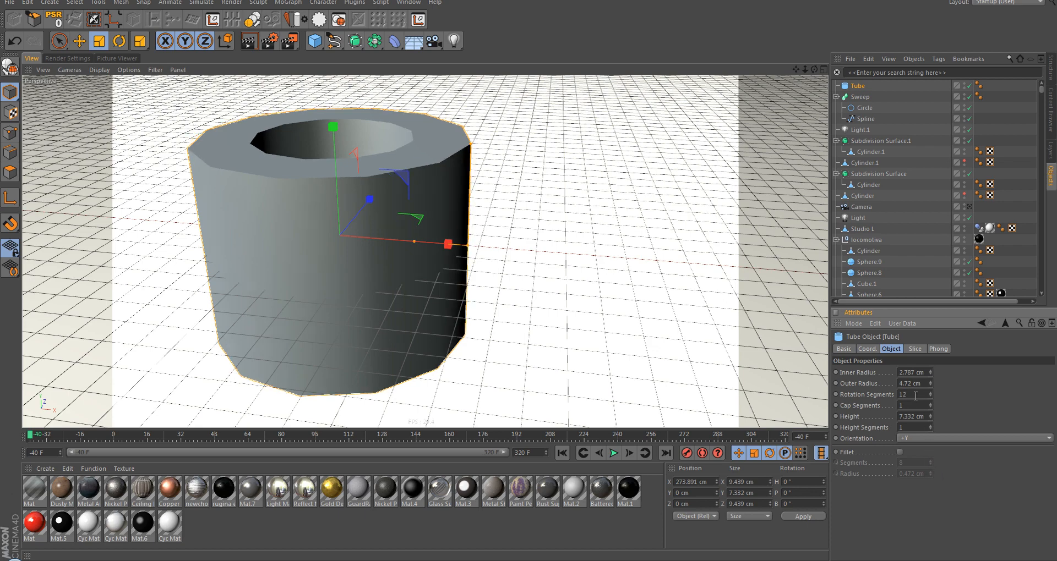
text(8)
key(Return)
scroll(374, 229, down, 5)
alt+middle_drag(437, 279, 360, 268)
alt+right_drag(415, 256, 686, 305)
mouse_move(408, 257)
alt+mouse_down()
mouse_move(442, 224)
mouse_move(413, 268)
alt+mouse_up()
key(c)
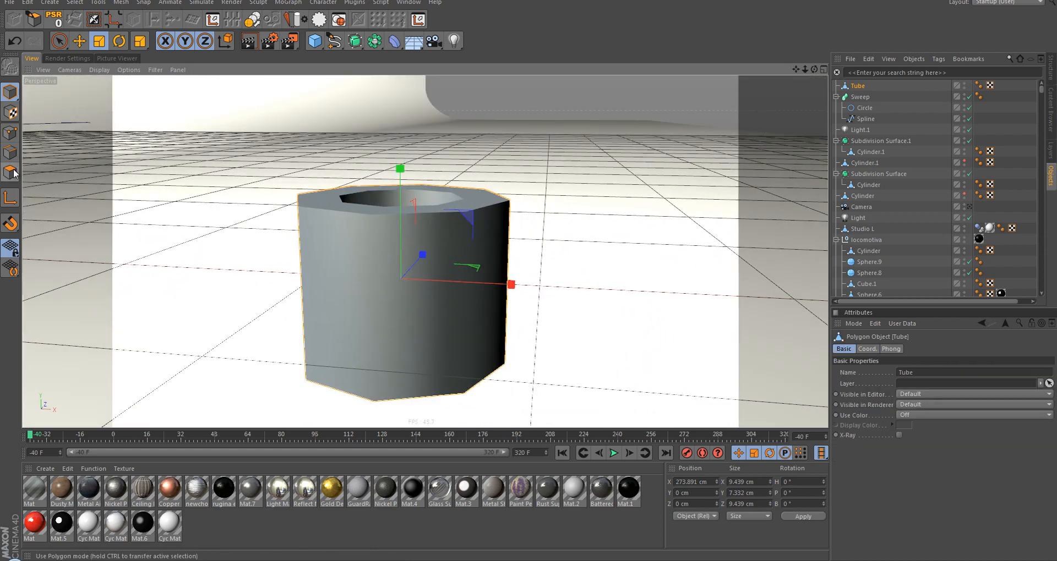
Step: Delete the tube's outer and inner wall polygon loops, keeping only the two octagonal end rings
click(10, 173)
key(u)
key(l)
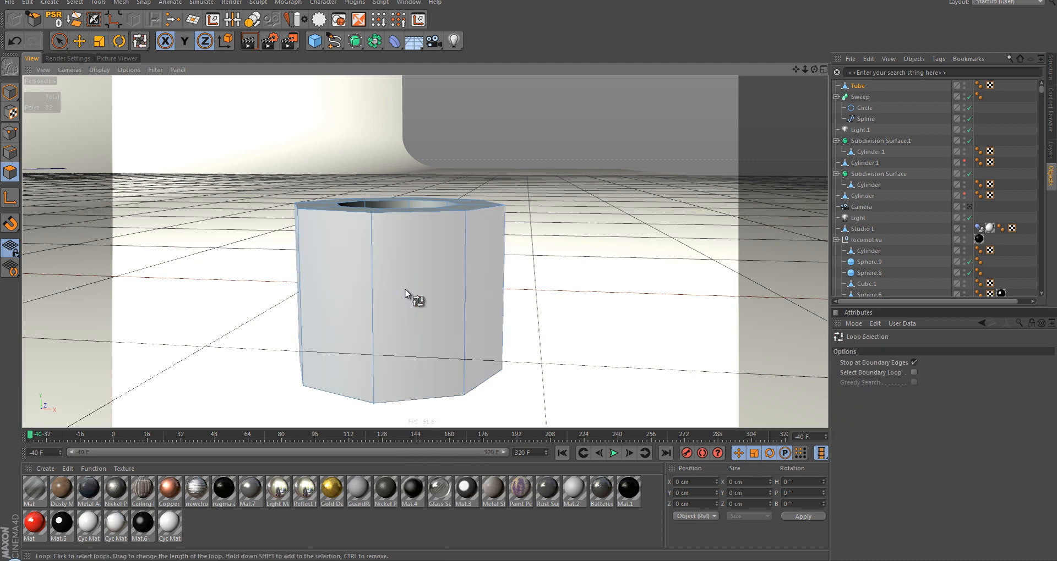
click(404, 289)
alt+drag(402, 280, 414, 279)
key(Delete)
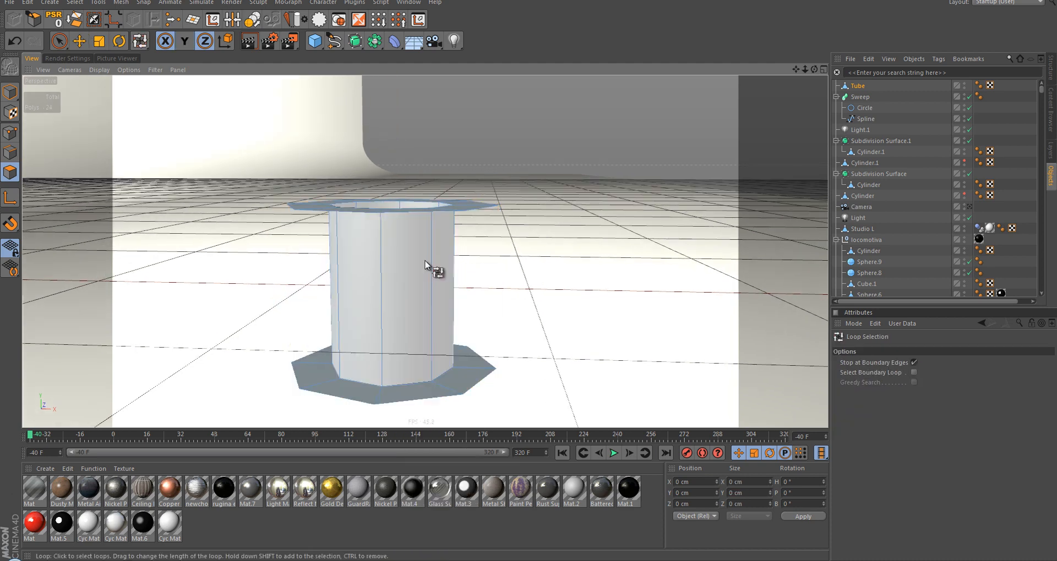
key(Delete)
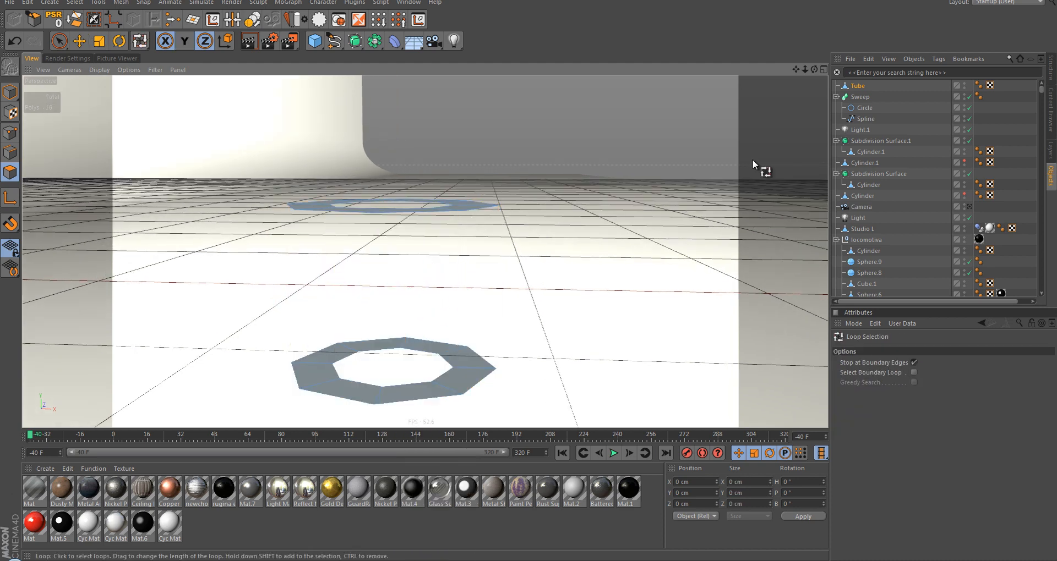
Step: Try to duplicate the octagonal ring pair with the copy rotated 90° in pitch
click(10, 97)
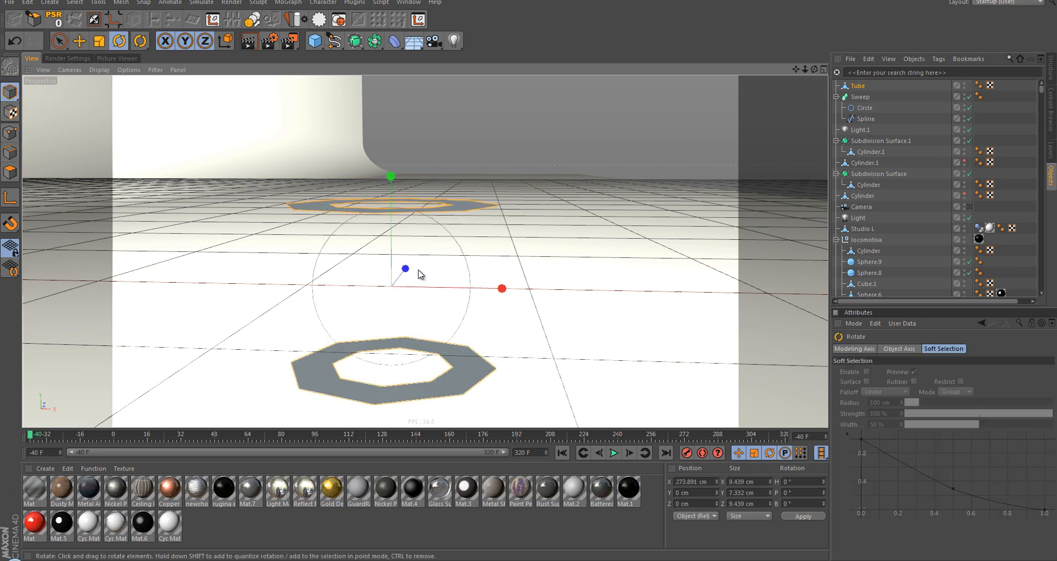
key(r)
drag(501, 289, 628, 291)
alt+drag(455, 293, 264, 294)
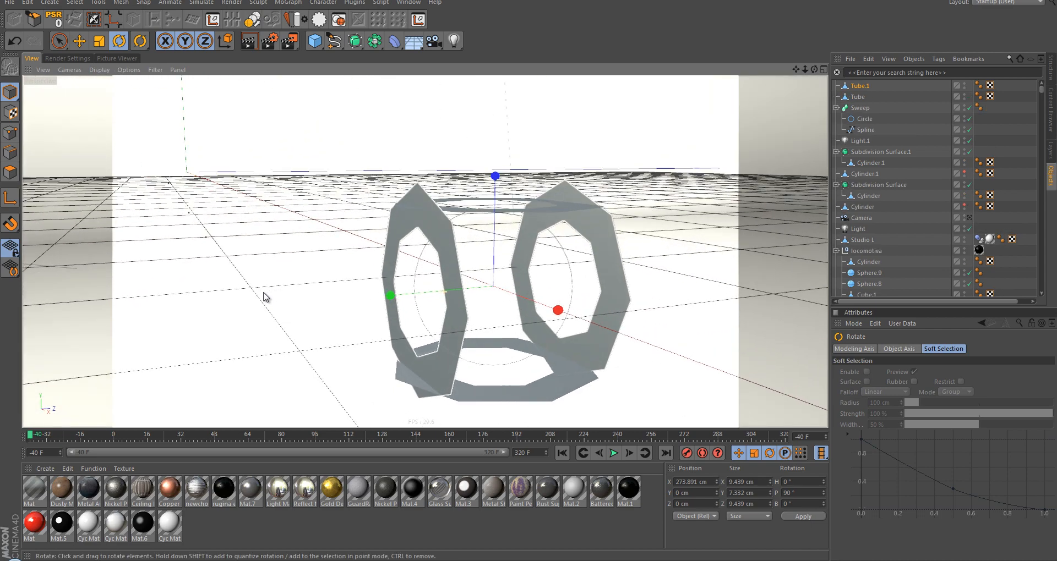
key(ctrl+z)
Step: Undo the rotated ring copy and stretch the remaining octagonal ring pair to about 8.7 cm in height
alt+drag(453, 278, 497, 276)
alt+drag(590, 283, 505, 276)
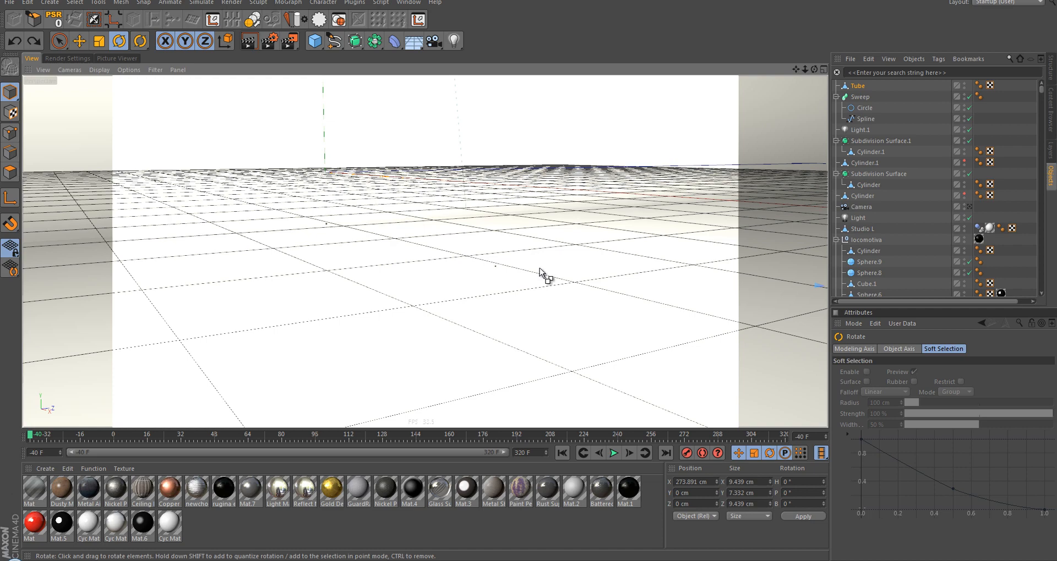
key(s)
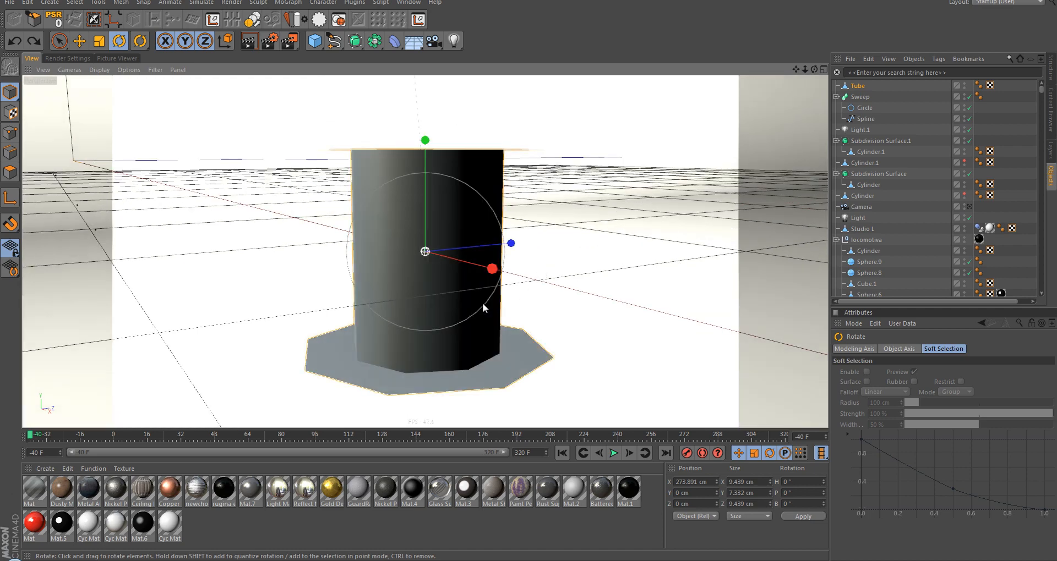
alt+drag(465, 378, 447, 317)
key(t)
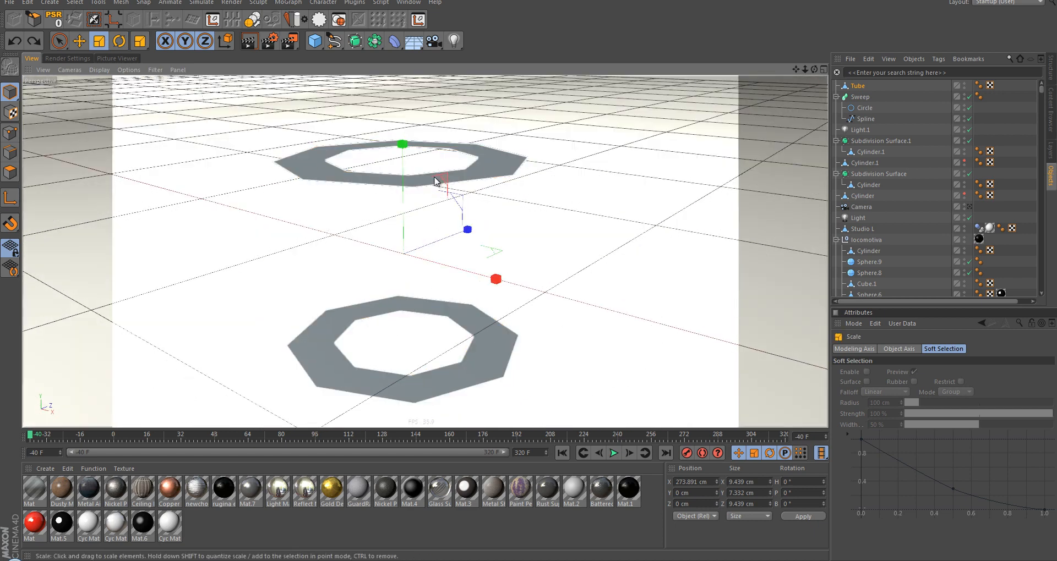
drag(406, 146, 402, 126)
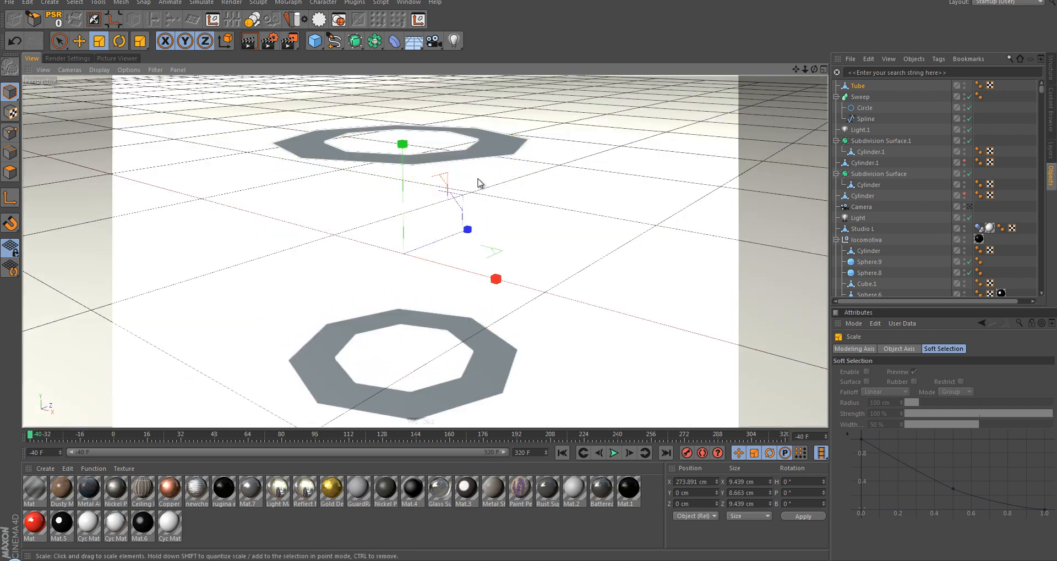
Step: Try a copy of the stretched ring pair rotated 90° in pitch and undo it
drag(496, 273, 617, 238)
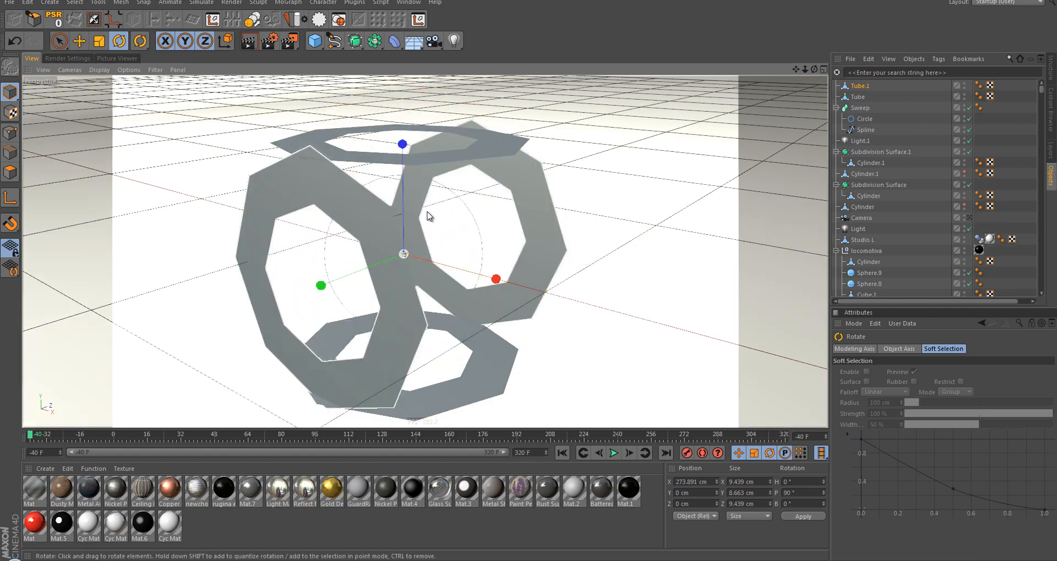
alt+drag(429, 215, 434, 212)
key(ctrl+z)
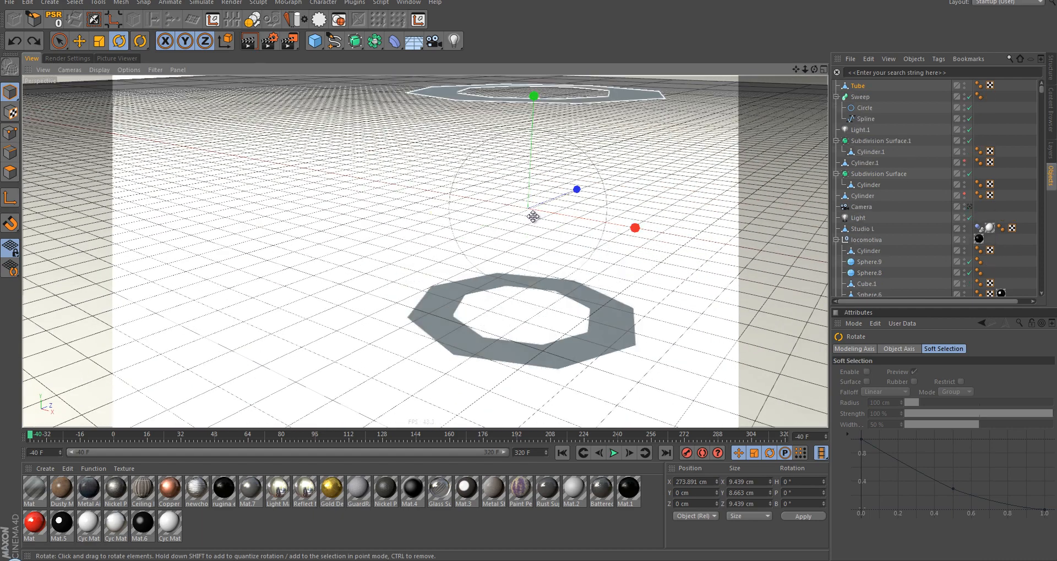
Step: Stretch the octagonal ring pair along its vertical axis to about 10.2 cm in height
alt+drag(533, 212, 532, 222)
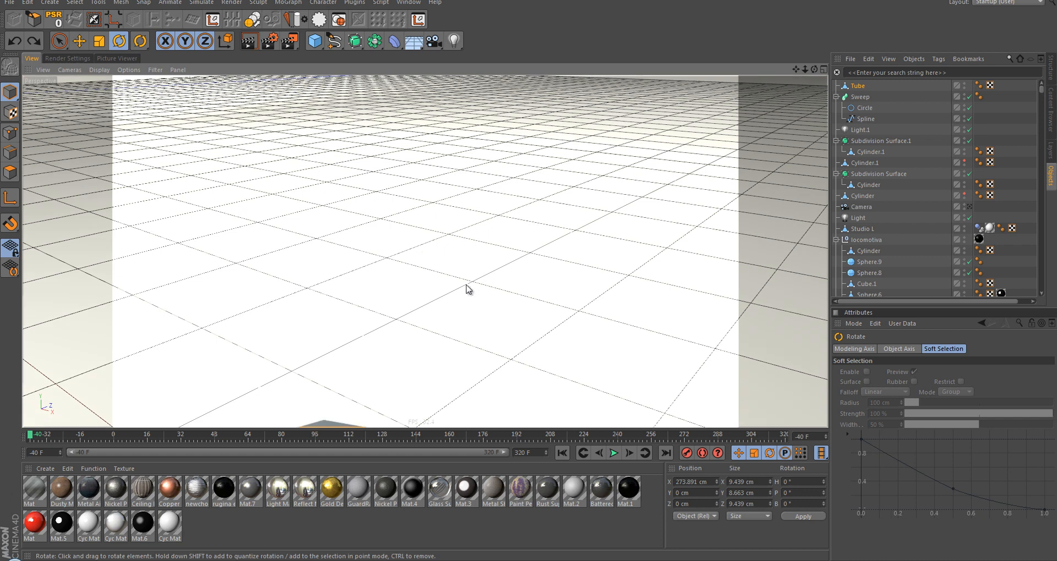
alt+drag(467, 289, 457, 276)
key(t)
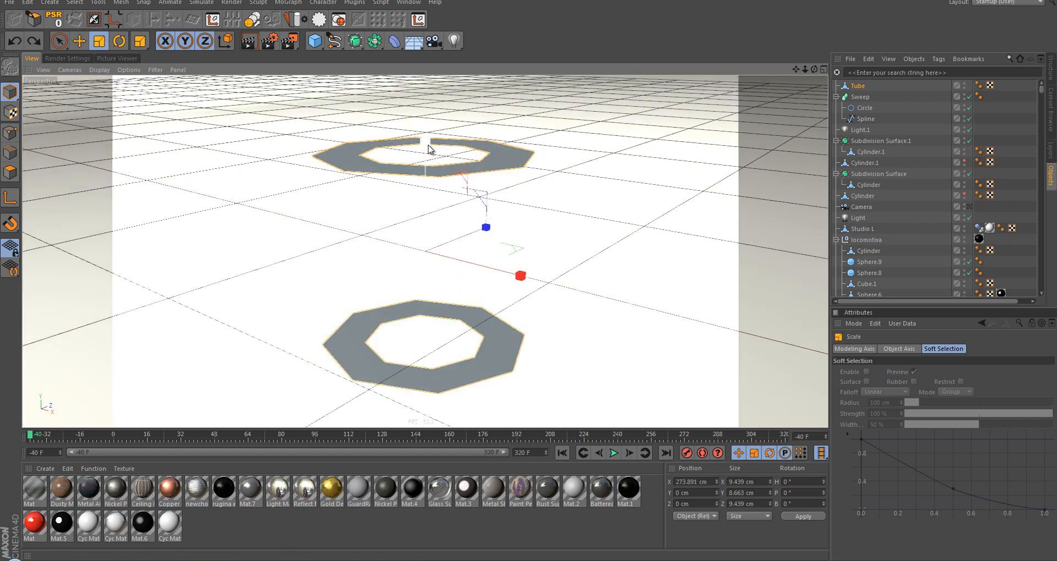
drag(428, 146, 429, 126)
Step: Duplicate the ring pair with the copy rotated 90° in pitch so its two rings stand upright
key(r)
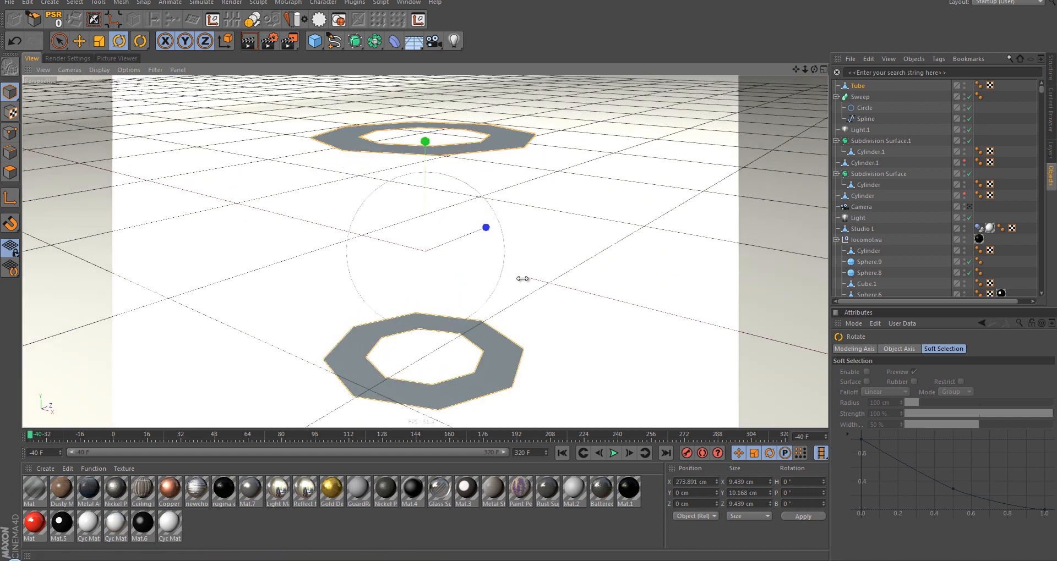
drag(539, 276, 651, 222)
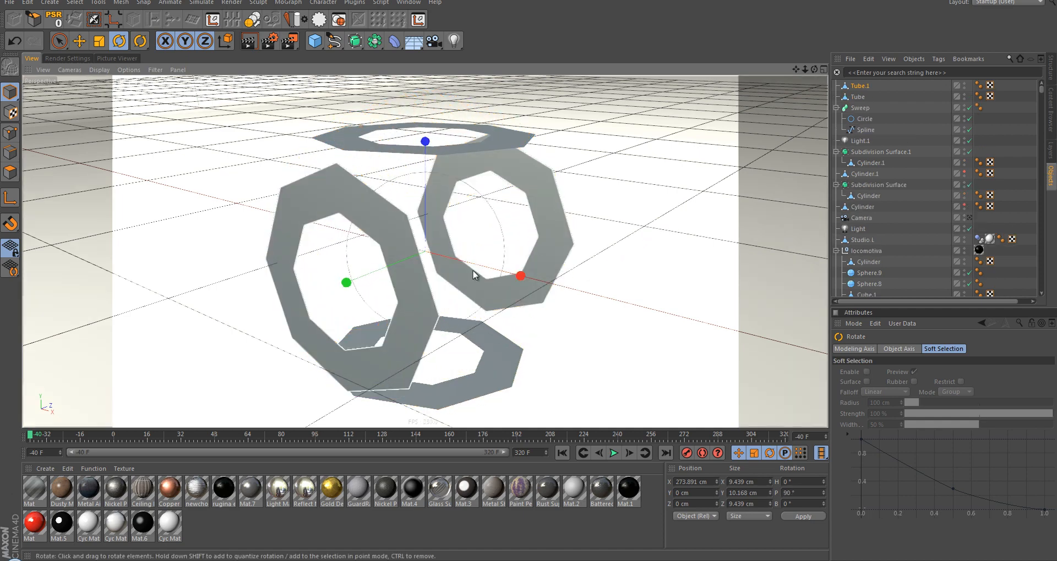
alt+drag(473, 271, 517, 264)
mouse_move(401, 268)
alt+mouse_down()
mouse_move(377, 264)
mouse_move(400, 265)
alt+mouse_up()
key(s)
alt+drag(384, 194, 484, 162)
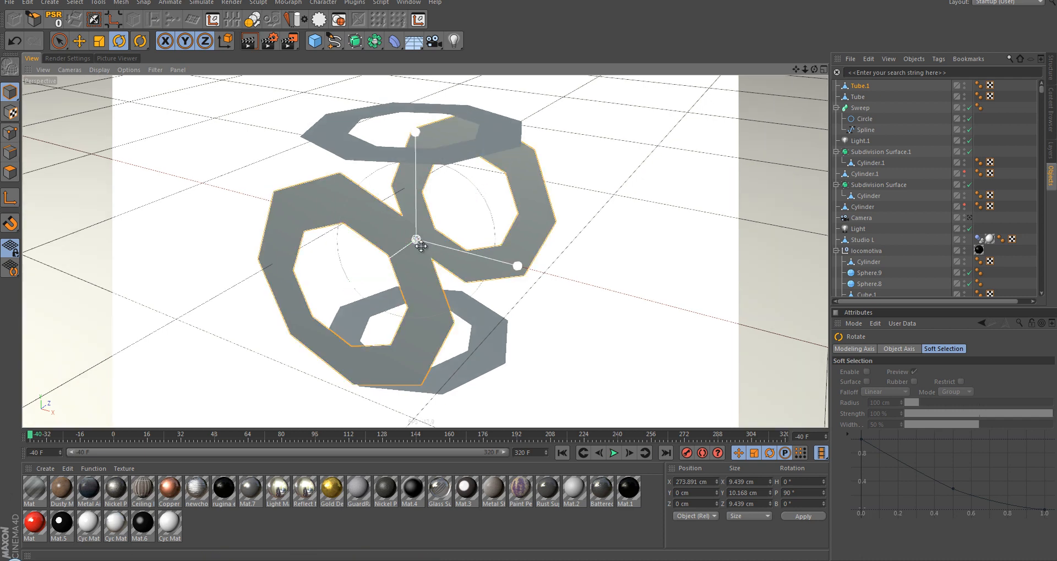
Step: Duplicate the upright ring pair with the copy turned 90° about the vertical axis to cover the other two sides
drag(420, 137, 545, 120)
alt+drag(509, 217, 478, 204)
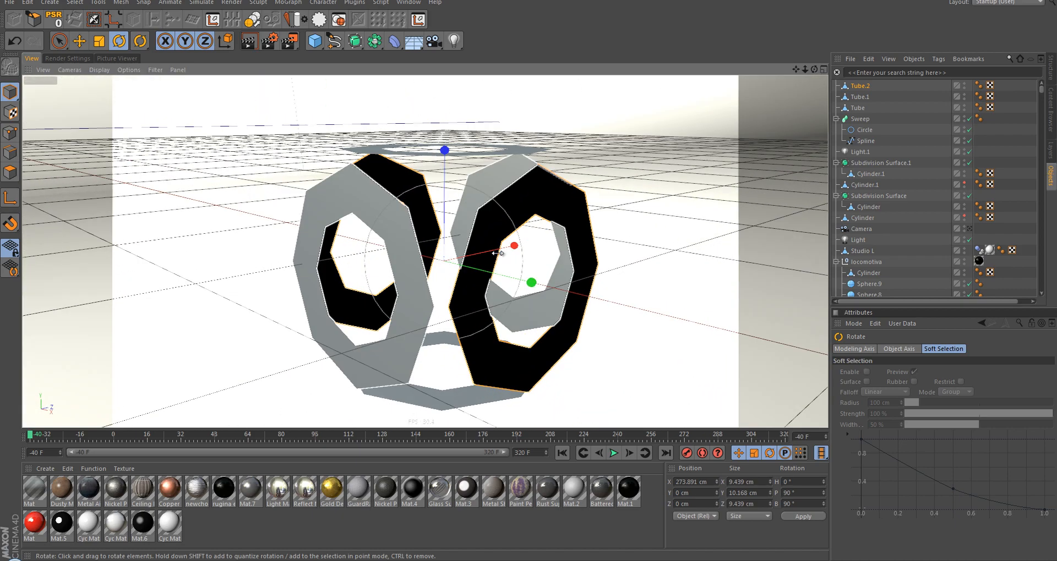
scroll(476, 241, up, 3)
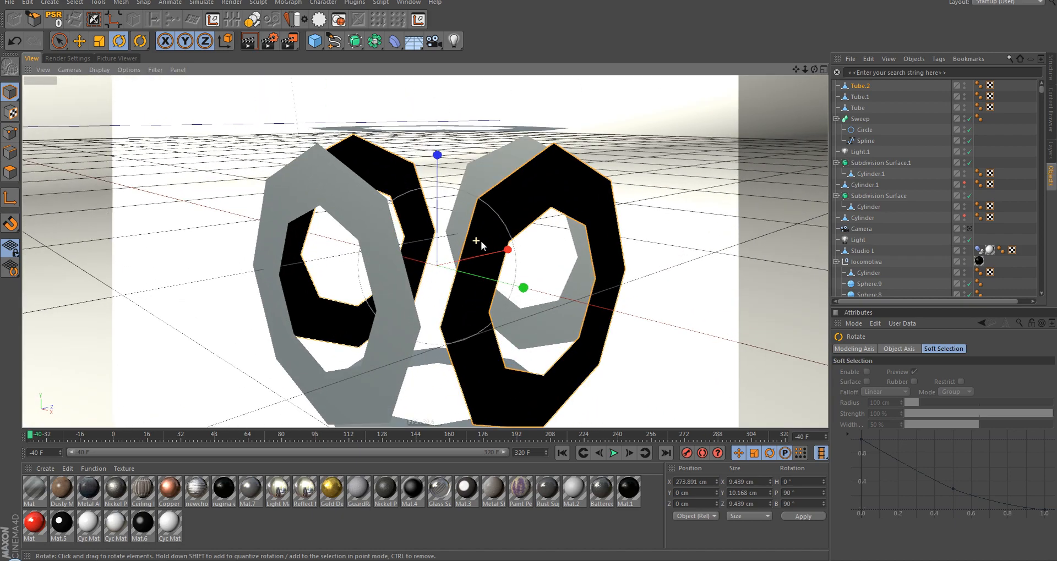
Step: Merge the three ring pairs into one polygon object with Connect Objects + Delete
shift+click(861, 109)
right_click(862, 115)
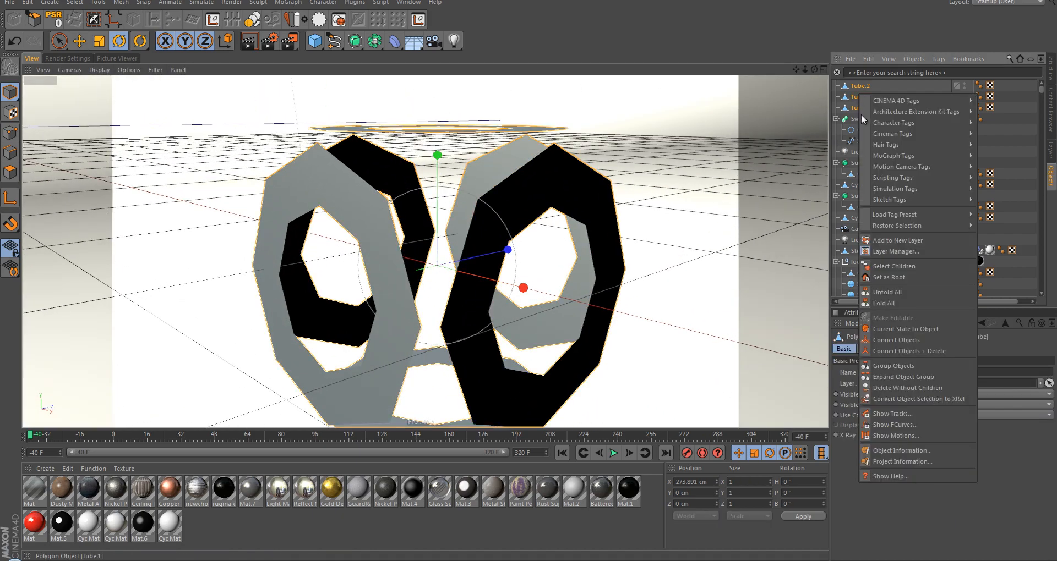
click(900, 351)
Step: In edge mode, bridge a side ring's upper outer edge to the facing outer edge of the top ring
click(10, 153)
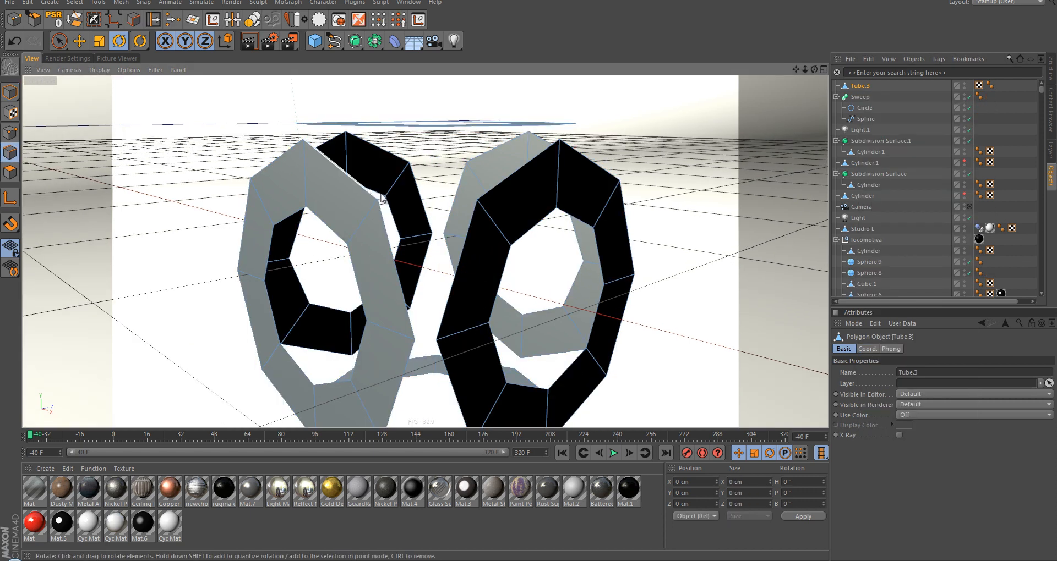
alt+drag(384, 201, 408, 257)
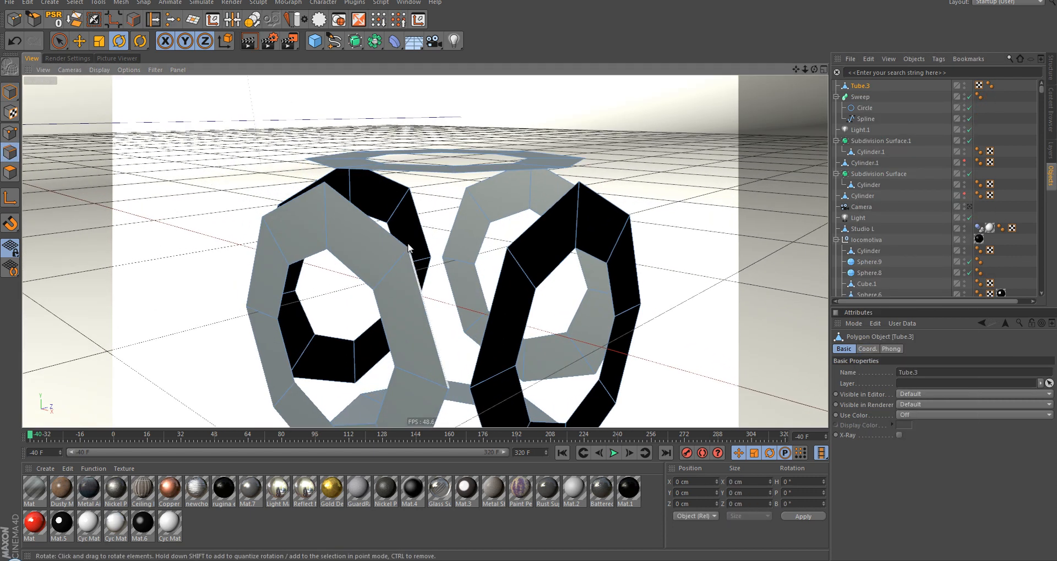
key(b)
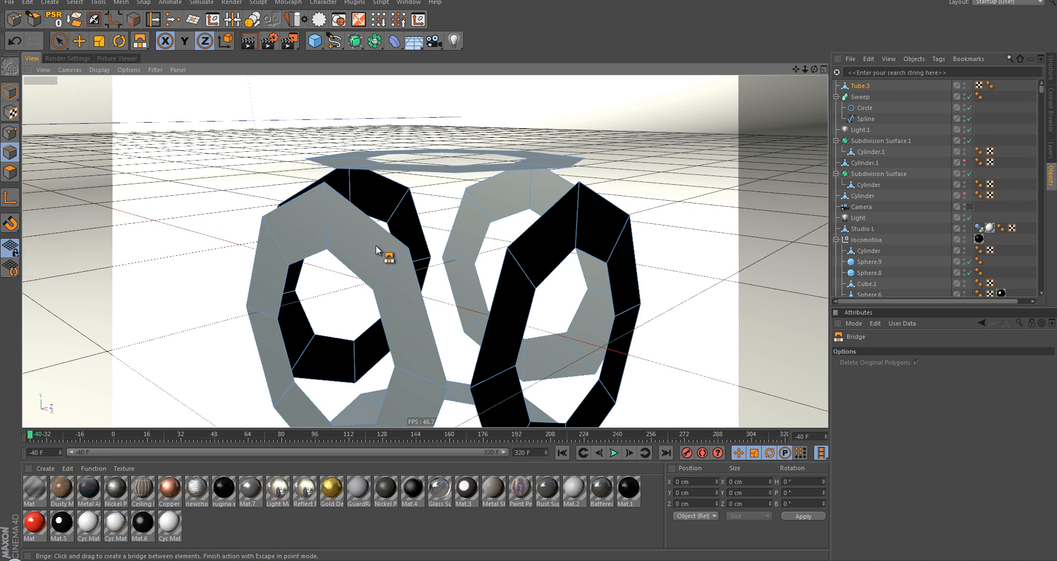
right_click(375, 246)
click(437, 294)
drag(376, 231, 381, 174)
alt+drag(381, 175, 429, 208)
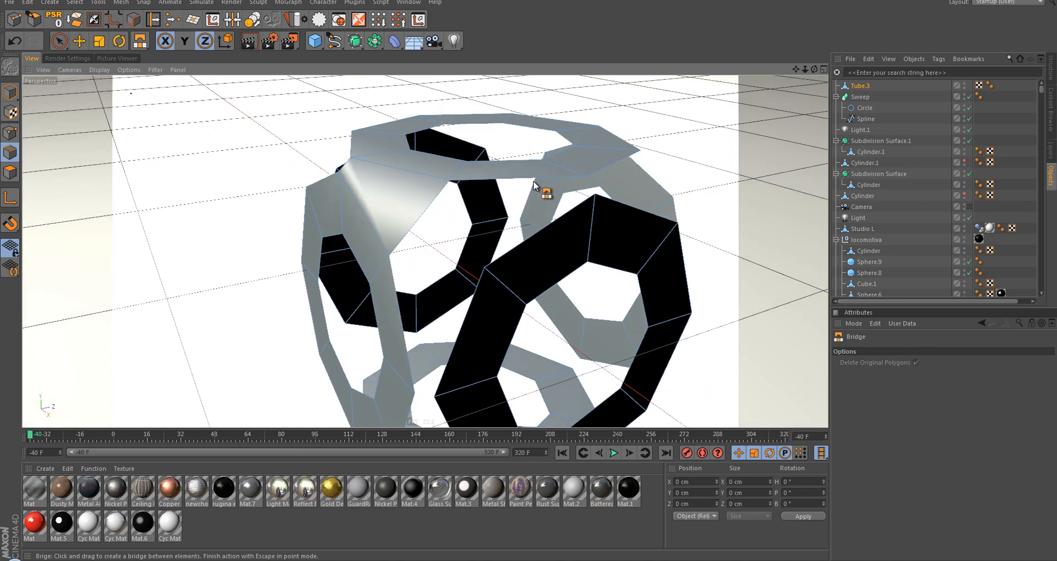
Step: Bridge the top ring's remaining outer edges to the facing upper edges of the surrounding side rings
drag(556, 229, 574, 204)
alt+drag(573, 206, 385, 213)
drag(652, 176, 631, 216)
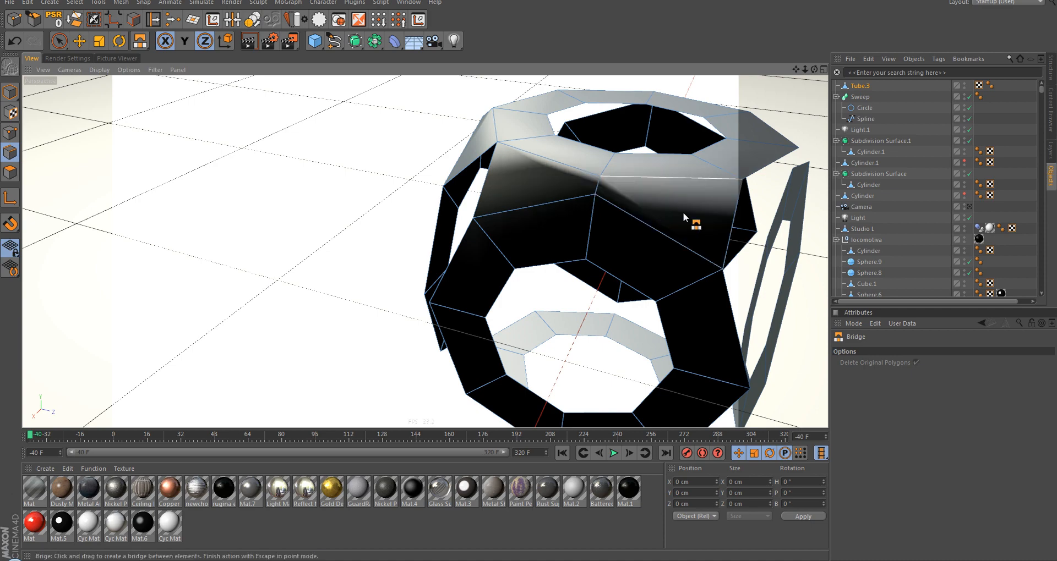
alt+middle_drag(682, 212, 493, 252)
alt+drag(495, 251, 607, 248)
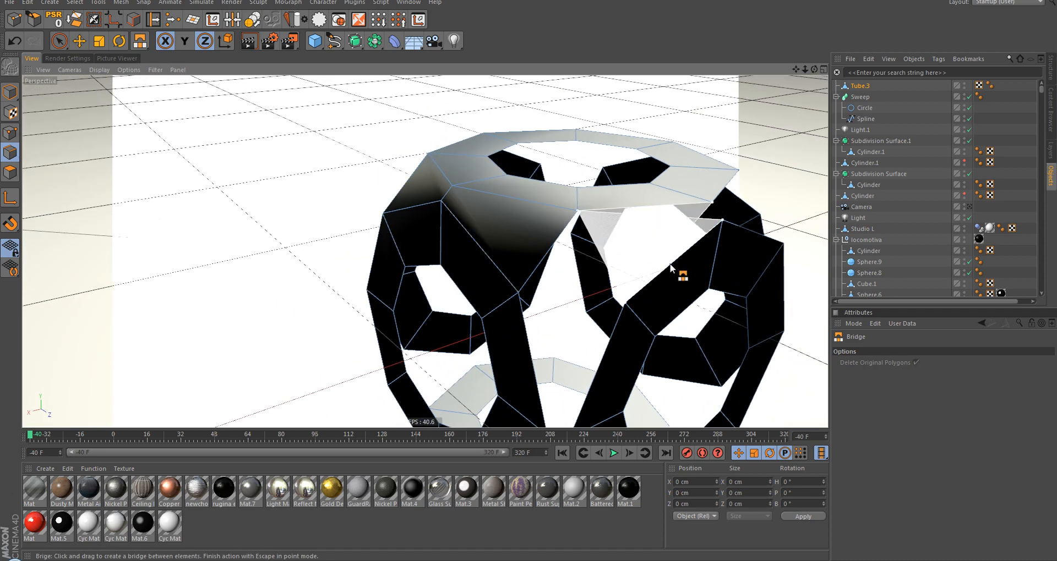
drag(669, 264, 526, 246)
alt+middle_drag(526, 246, 460, 245)
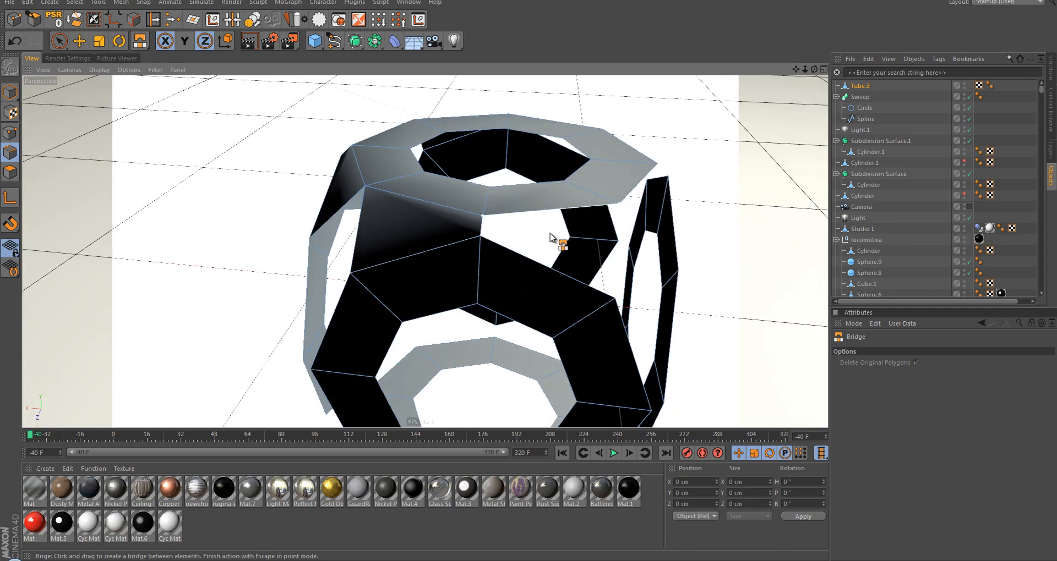
alt+drag(540, 262, 269, 238)
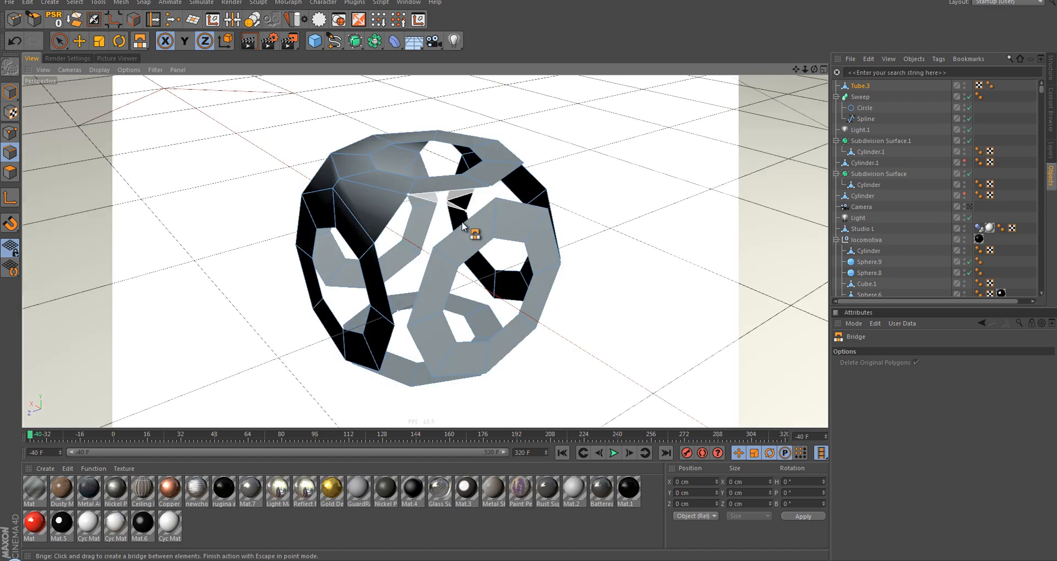
drag(461, 223, 445, 203)
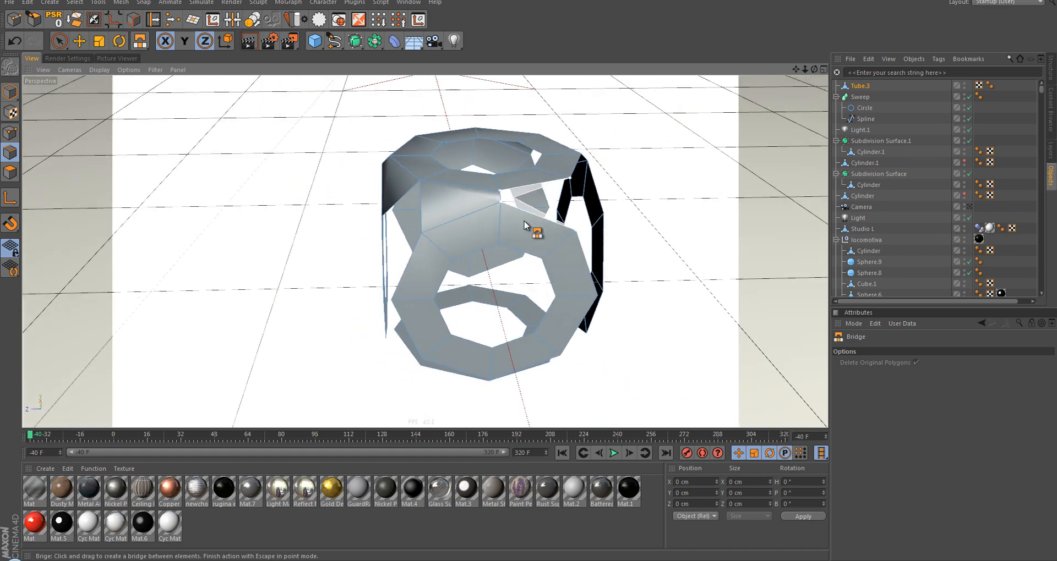
Step: Bridge the facing vertical outer edges between neighbouring side rings
alt+drag(525, 231, 646, 180)
scroll(339, 243, down, 5)
scroll(480, 212, up, 5)
drag(627, 131, 482, 334)
drag(502, 284, 586, 282)
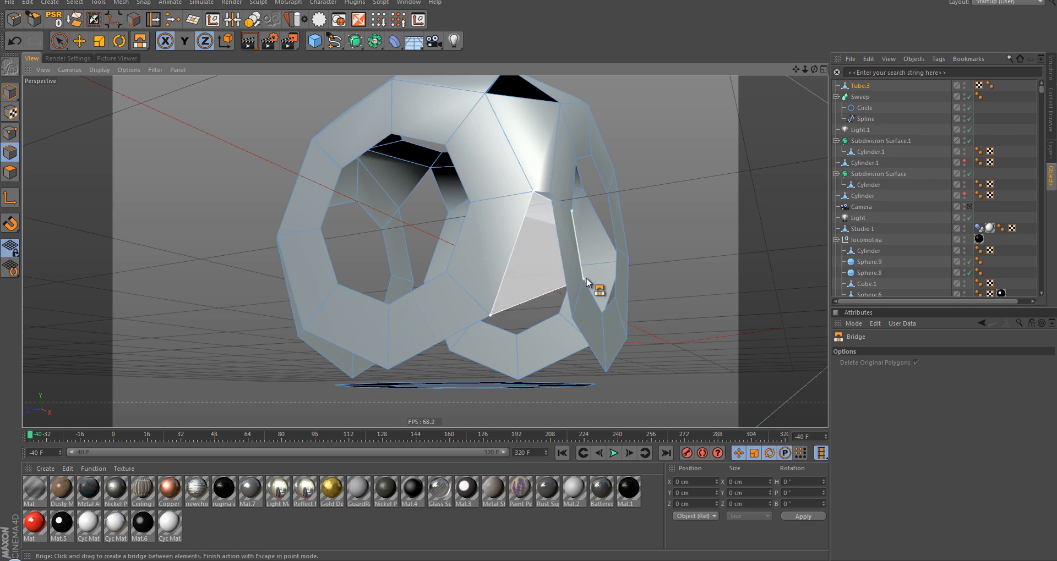
Step: Bridge outer edges of the bottom ring to the adjacent side rings and undo the last bridge
alt+drag(467, 282, 602, 336)
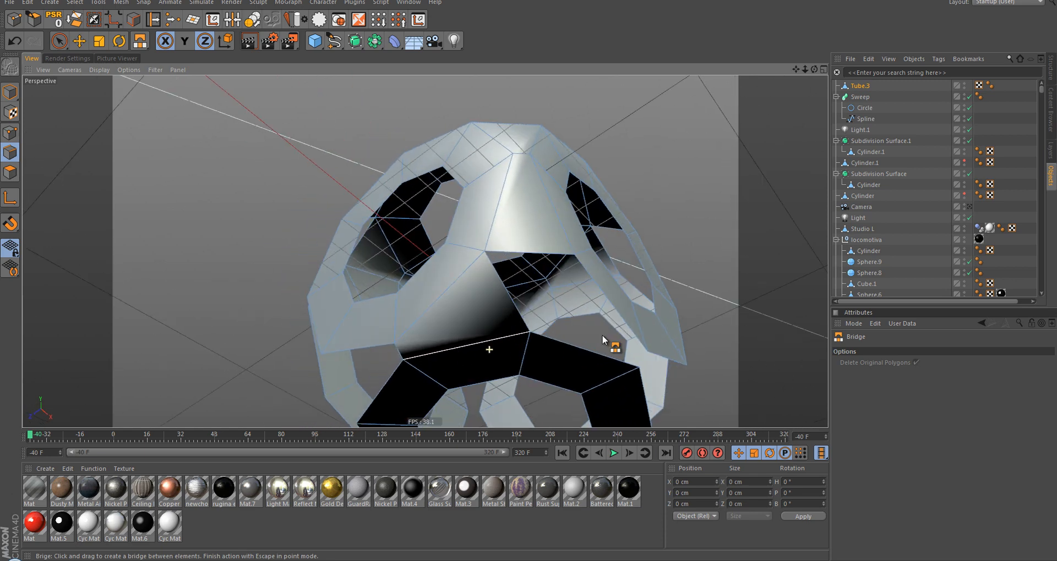
alt+drag(441, 323, 385, 234)
alt+drag(425, 252, 421, 224)
alt+right_drag(405, 270, 406, 298)
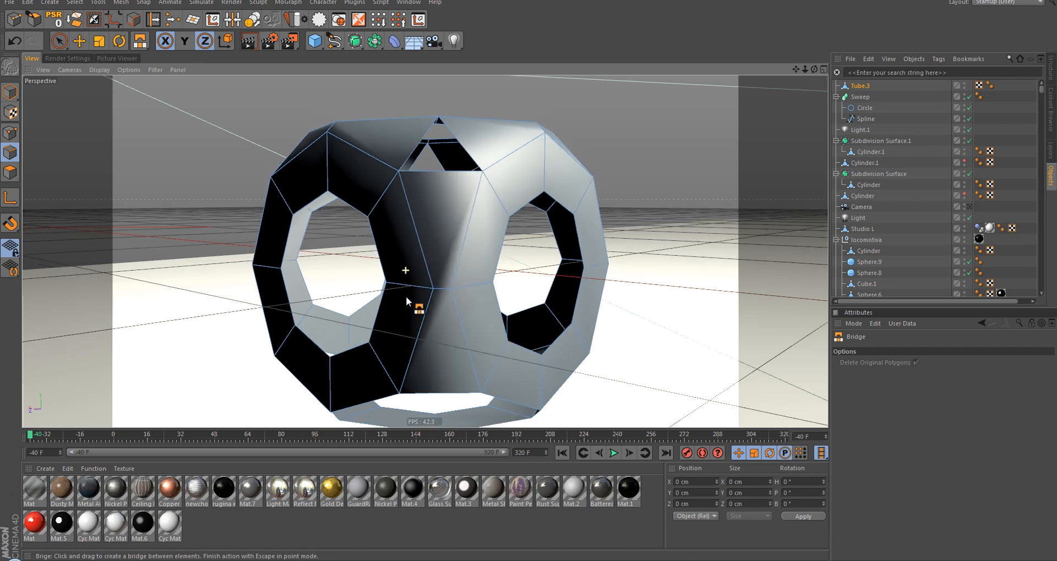
alt+drag(406, 298, 432, 368)
key(ctrl+z)
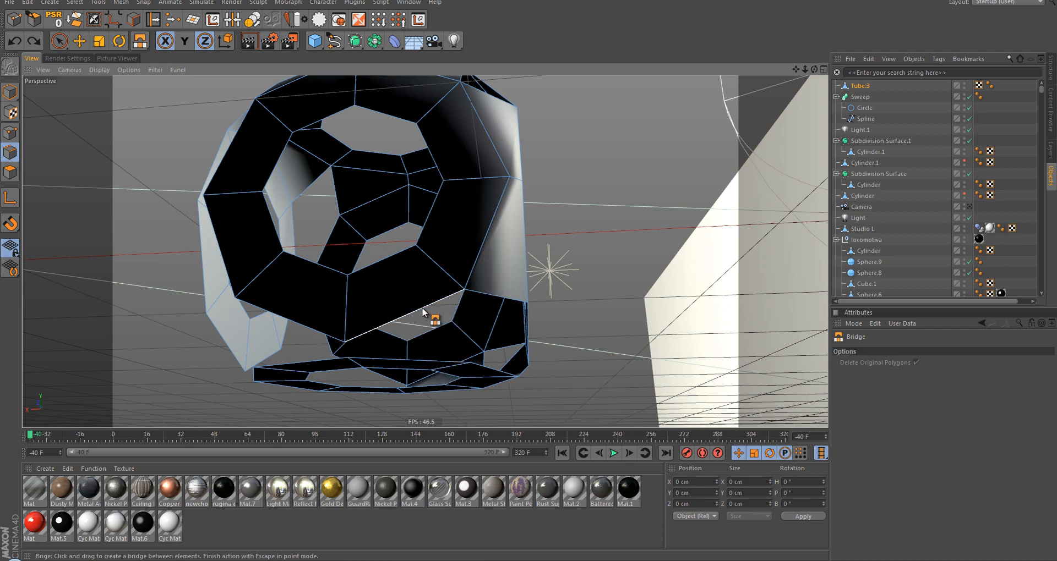
Step: Bridge the remaining gaps between the side rings' lower edges and the bottom ring
drag(422, 309, 404, 359)
alt+drag(404, 358, 293, 353)
alt+drag(273, 258, 270, 210)
alt+drag(270, 209, 321, 253)
alt+drag(333, 356, 464, 254)
mouse_move(418, 219)
mouse_down()
mouse_move(401, 253)
mouse_move(396, 180)
mouse_move(344, 169)
mouse_move(387, 164)
mouse_move(349, 207)
mouse_move(357, 226)
mouse_move(387, 206)
mouse_up()
drag(379, 146, 313, 205)
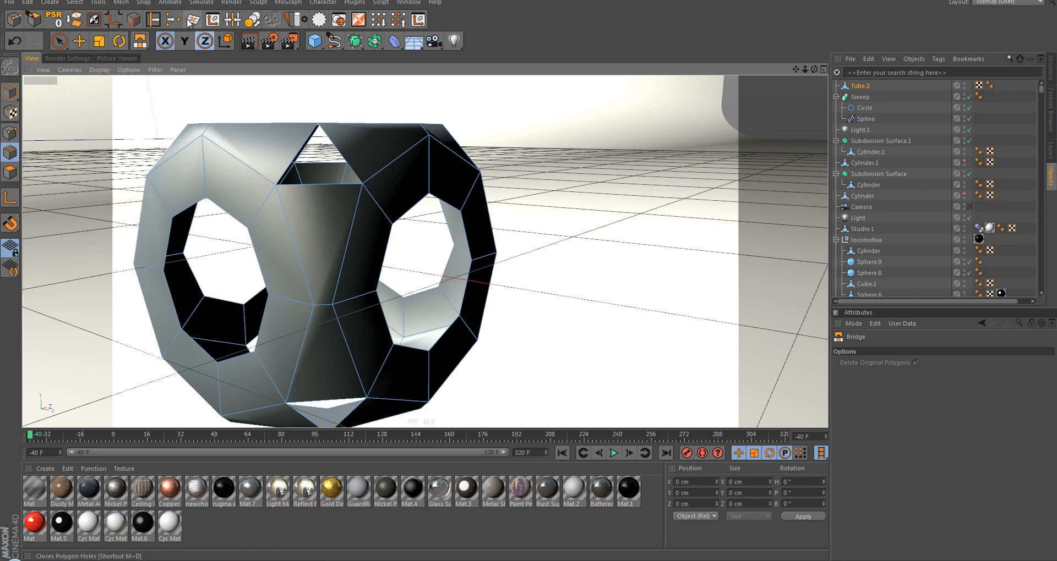
Step: Fill the triangular corner holes between the bridged rings with Close Polygon Hole, leaving the octagonal windows open
click(349, 157)
alt+drag(326, 328, 445, 280)
key(o)
click(338, 340)
alt+drag(325, 220, 334, 192)
click(410, 222)
click(345, 203)
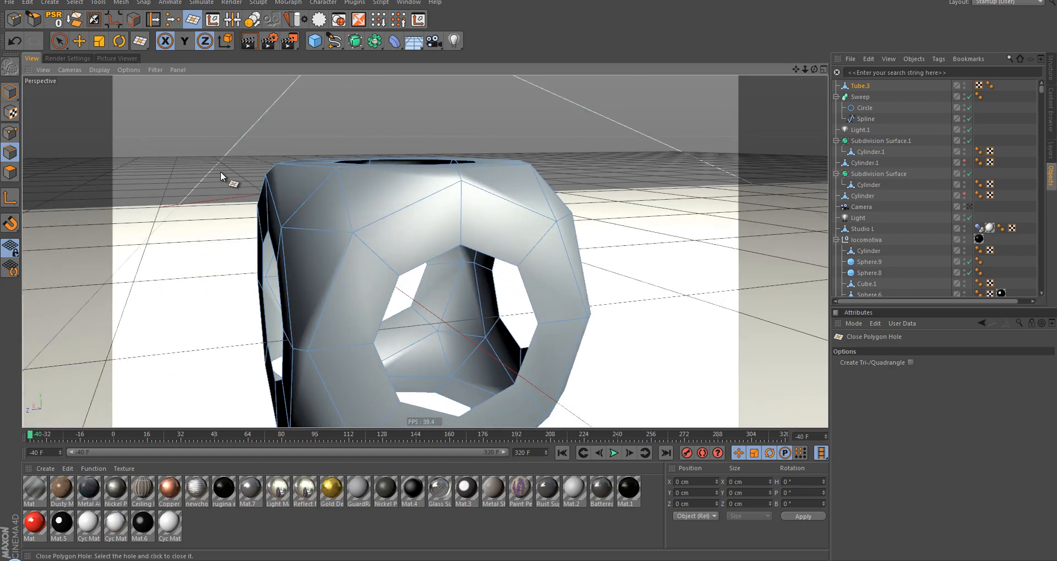
alt+drag(220, 170, 405, 299)
key(h)
key(s)
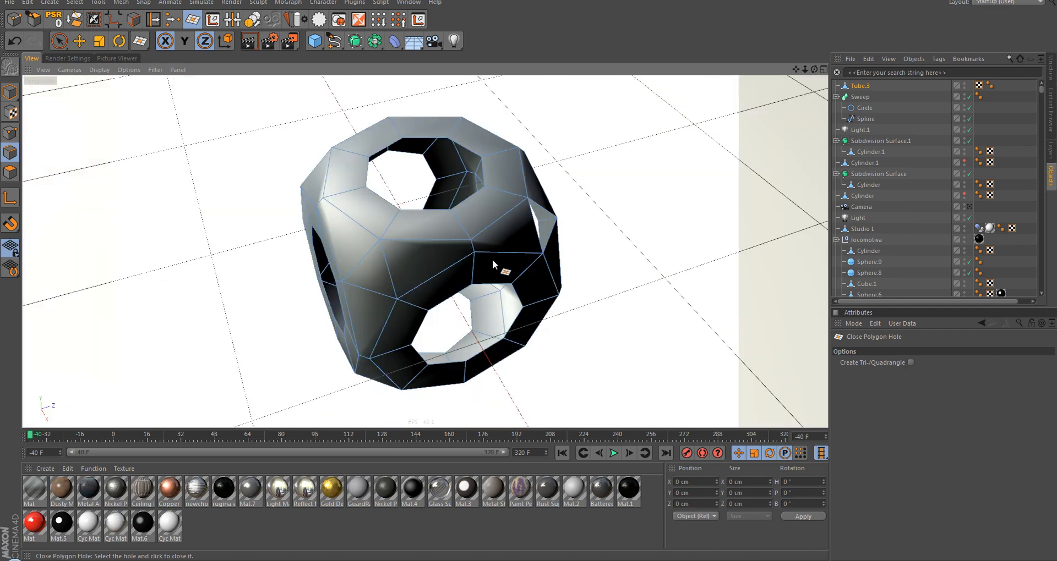
alt+drag(492, 260, 408, 179)
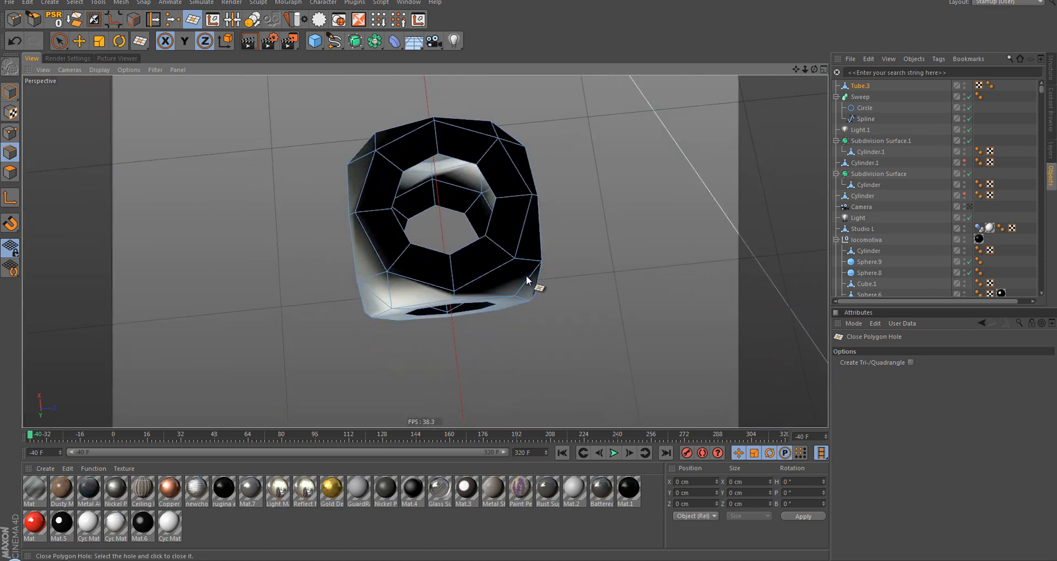
Step: Activate the Knife tool and set its mode to Line for cutting the housing's corner polygons
alt+drag(536, 280, 527, 270)
scroll(517, 271, up, 5)
key(k)
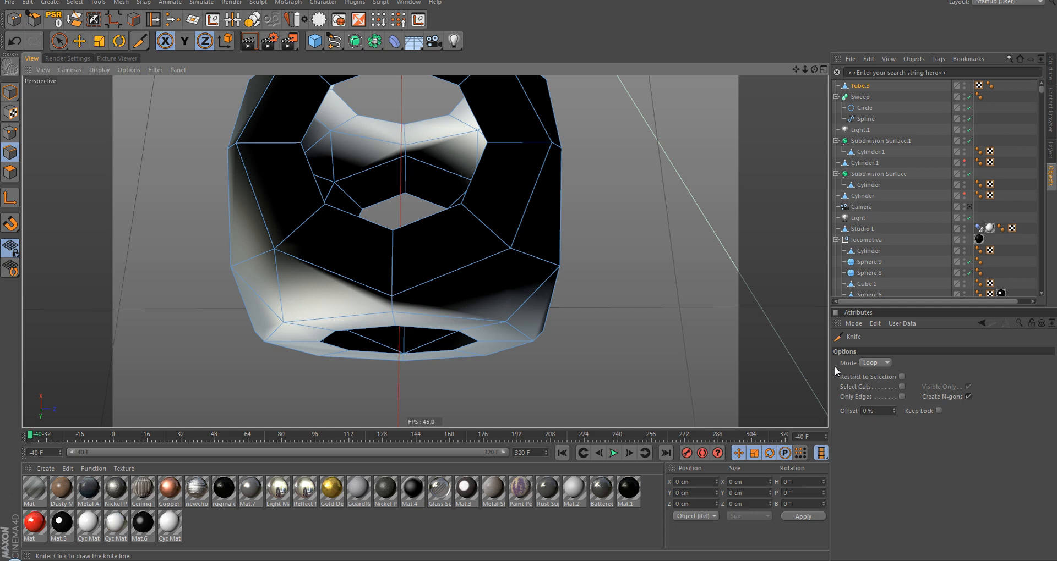
click(866, 360)
click(871, 374)
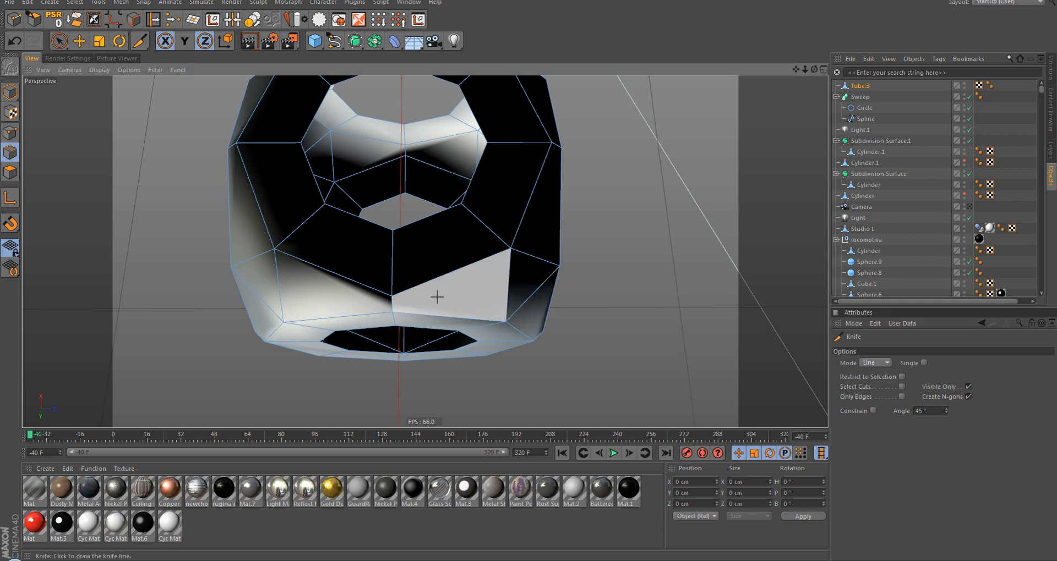
alt+drag(437, 361, 473, 270)
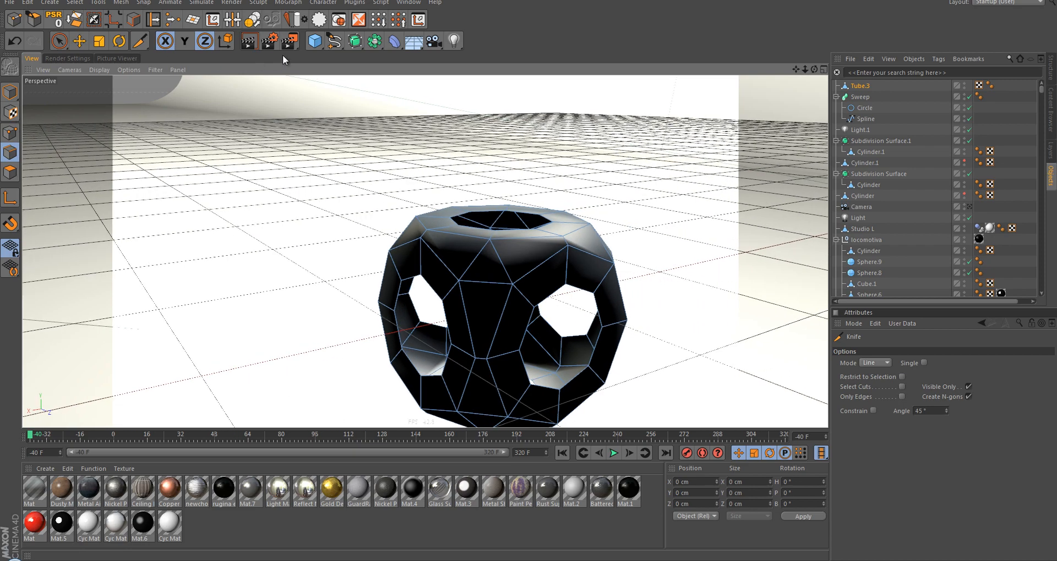
Step: Place the merged windowed housing under a new Subdivision Surface
alt+click(358, 48)
alt+middle_drag(436, 295, 465, 183)
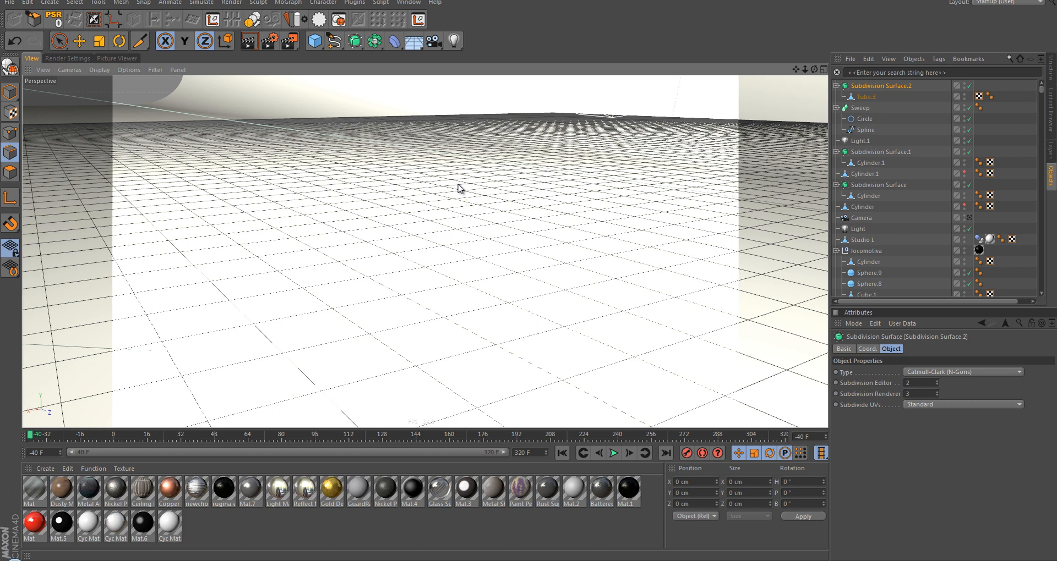
Step: Cut edge loops around the housing's window frames with the Knife in Loop mode to sharpen their smoothed borders
key(o)
click(866, 97)
key(k)
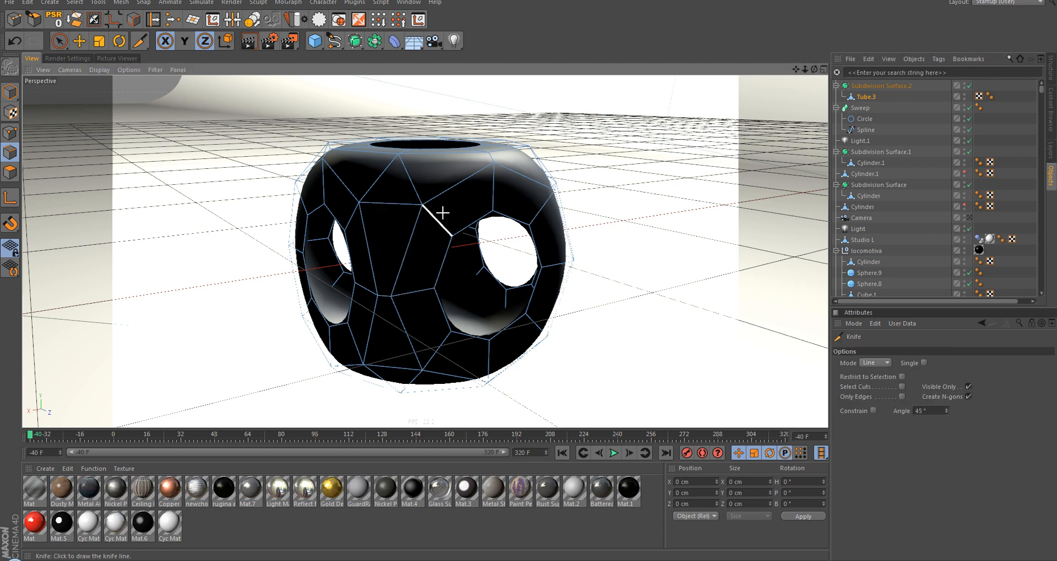
scroll(429, 214, up, 2)
click(873, 363)
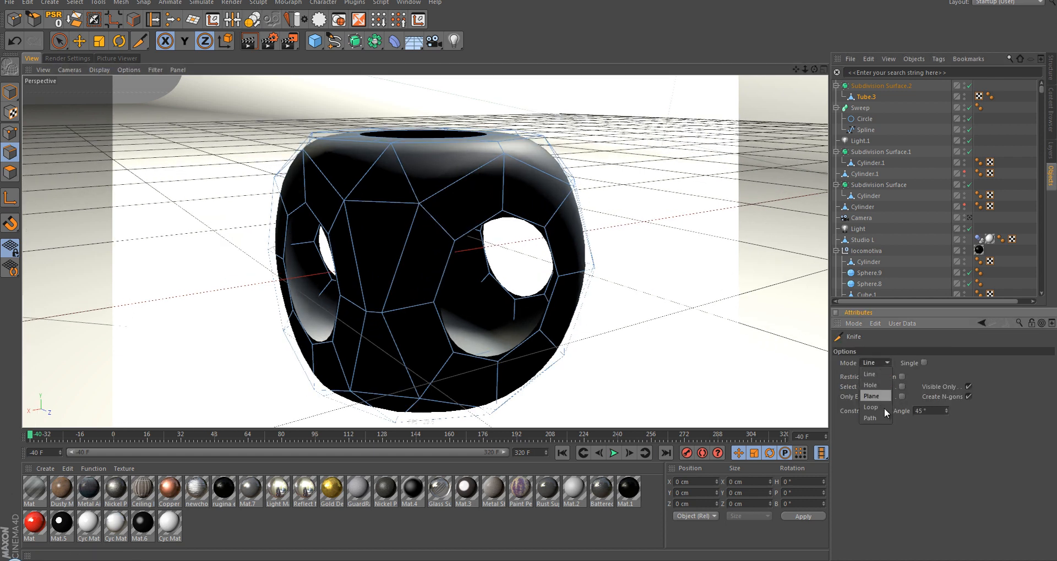
click(871, 407)
alt+drag(425, 207, 434, 224)
click(337, 207)
alt+drag(308, 210, 445, 185)
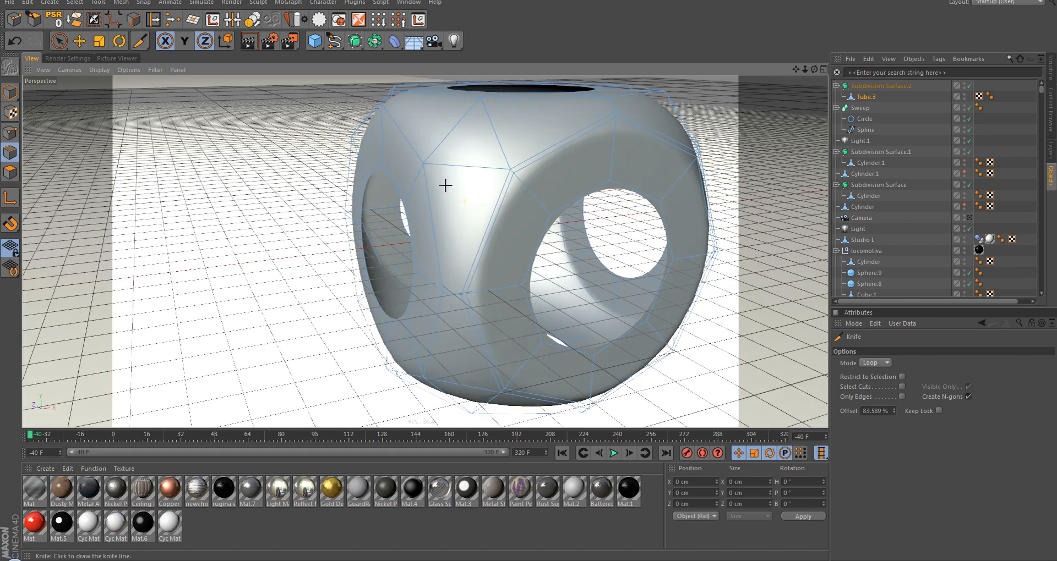
alt+drag(497, 125, 392, 179)
click(468, 317)
scroll(391, 215, down, 3)
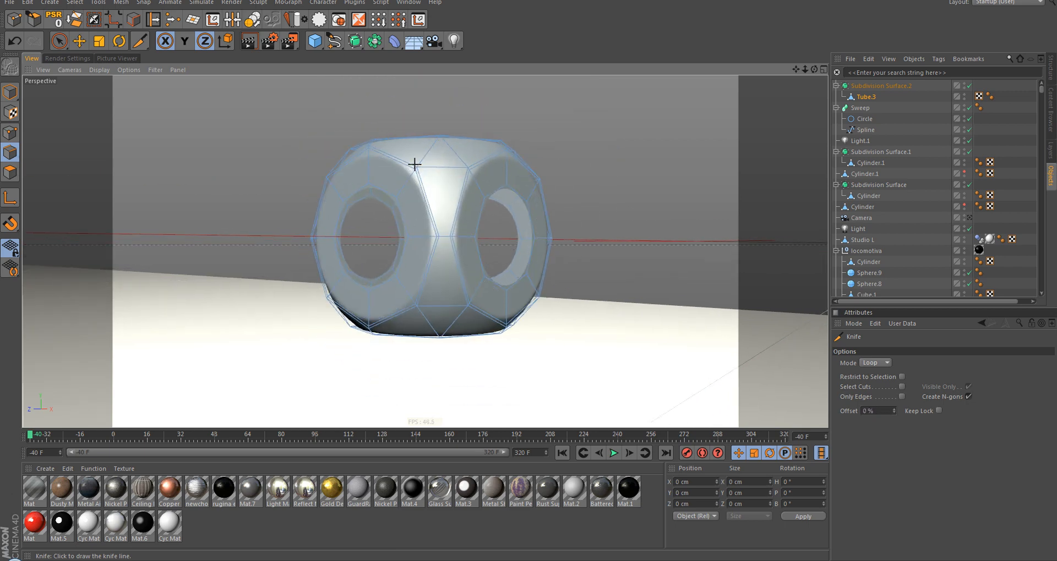
scroll(385, 208, up, 3)
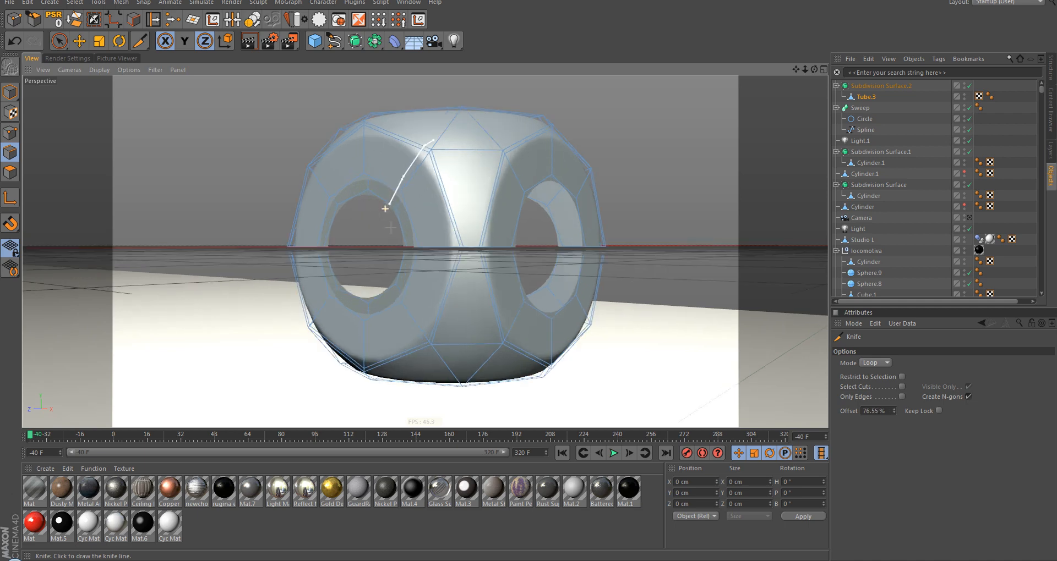
mouse_move(477, 199)
alt+mouse_down()
mouse_move(460, 210)
mouse_move(471, 203)
alt+mouse_up()
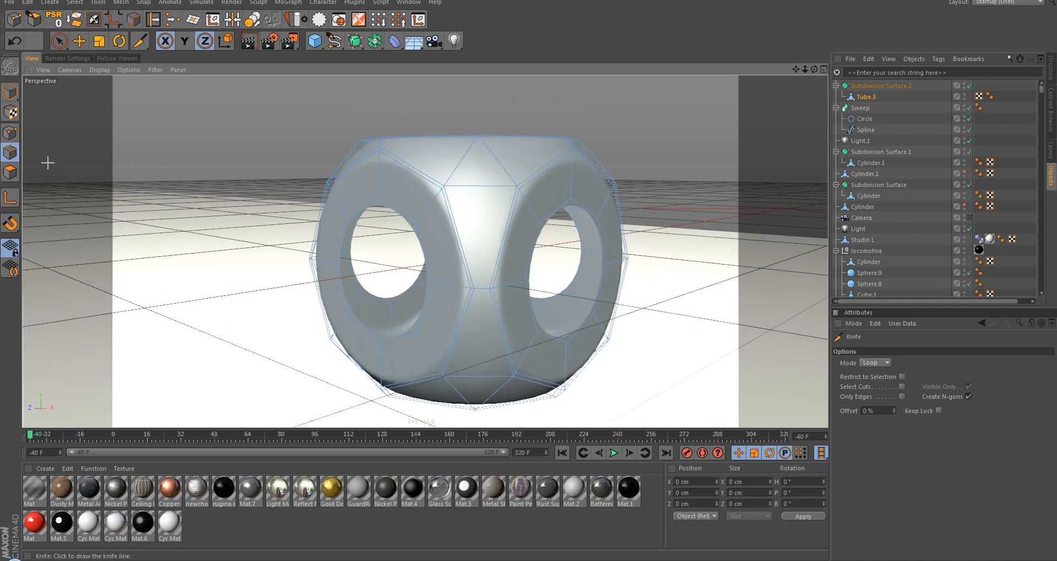
Step: Disable the housing's subdivision smoothing, loop-select one window's octagonal ring of polygons and split it off as a separate object
click(10, 172)
key(u)
key(l)
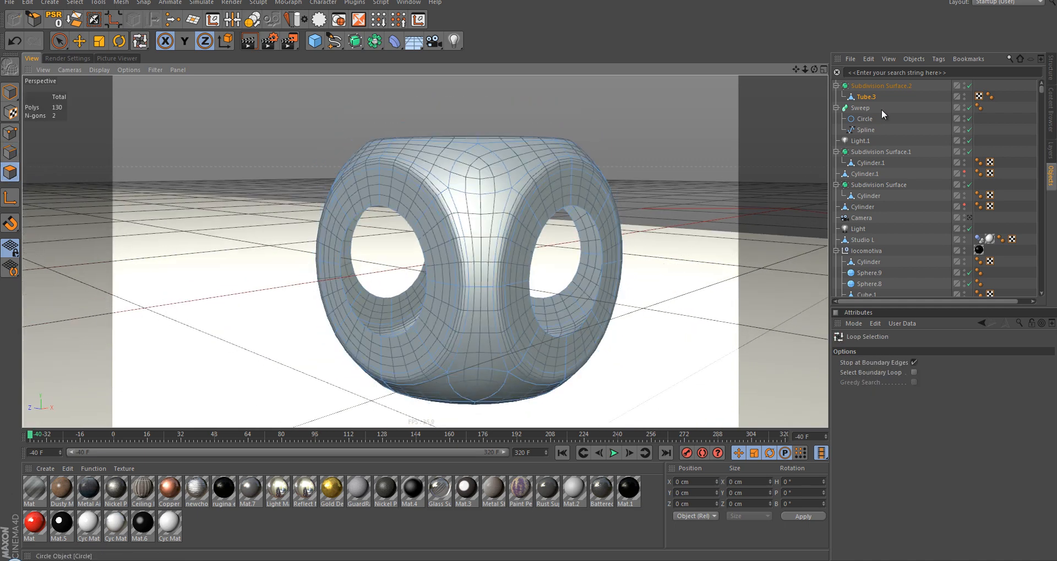
click(863, 98)
key(q)
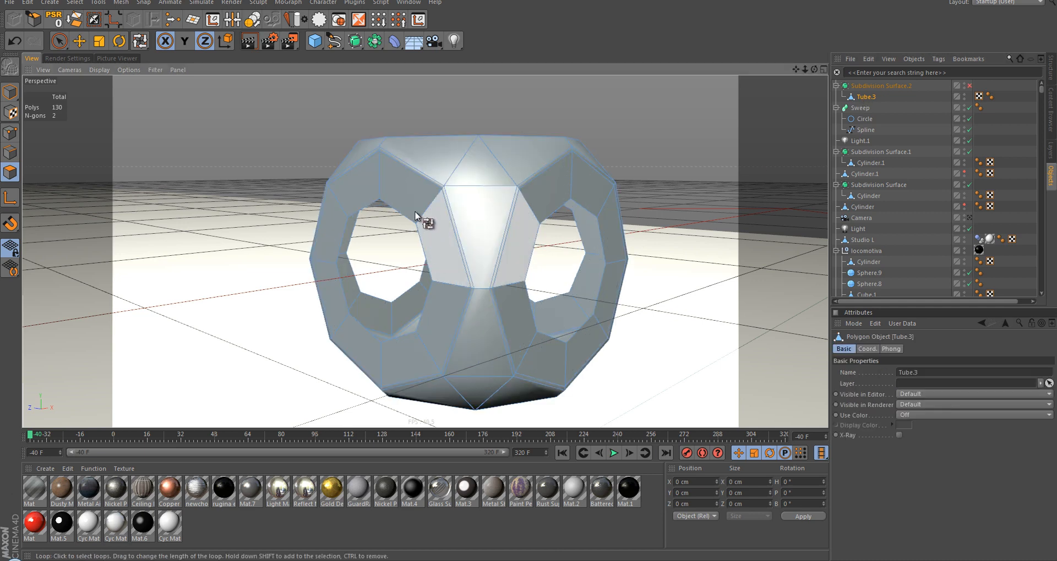
click(446, 231)
key(u)
key(p)
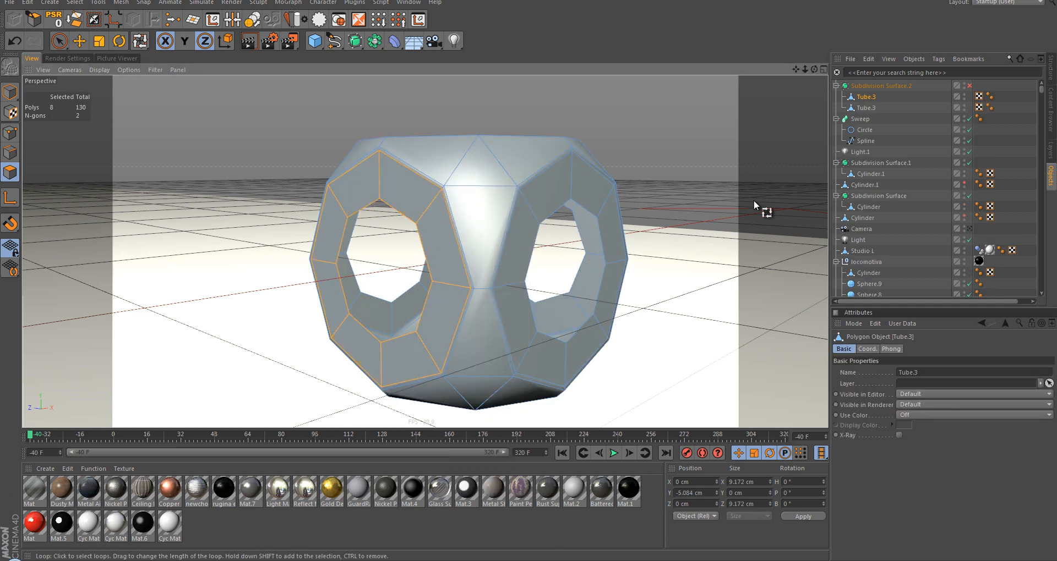
Step: Extrude all polygons of the split-off window ring outward by about 0.58 cm
click(867, 108)
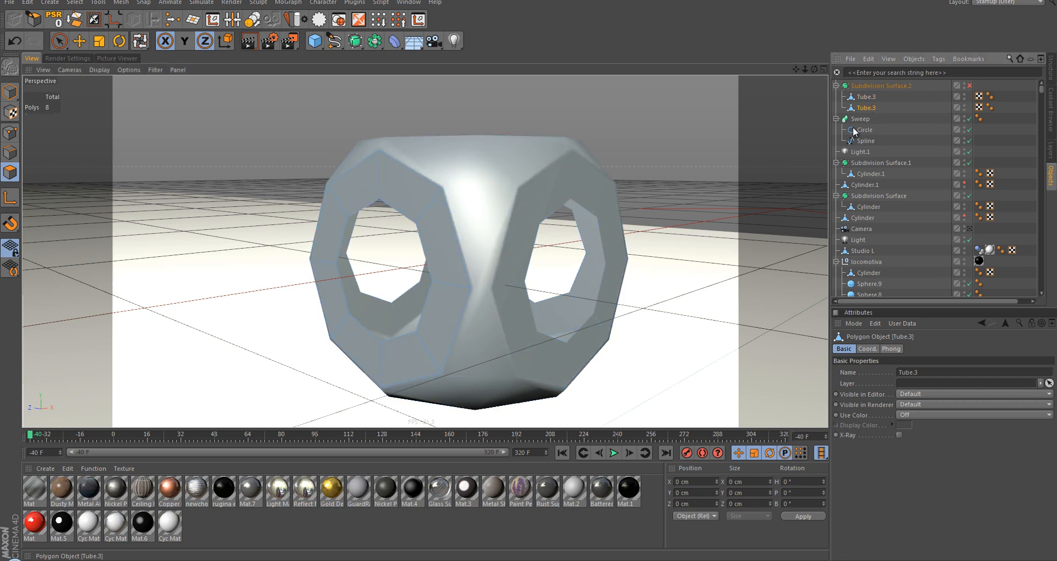
key(d)
drag(461, 164, 530, 277)
scroll(369, 237, down, 5)
scroll(372, 233, up, 5)
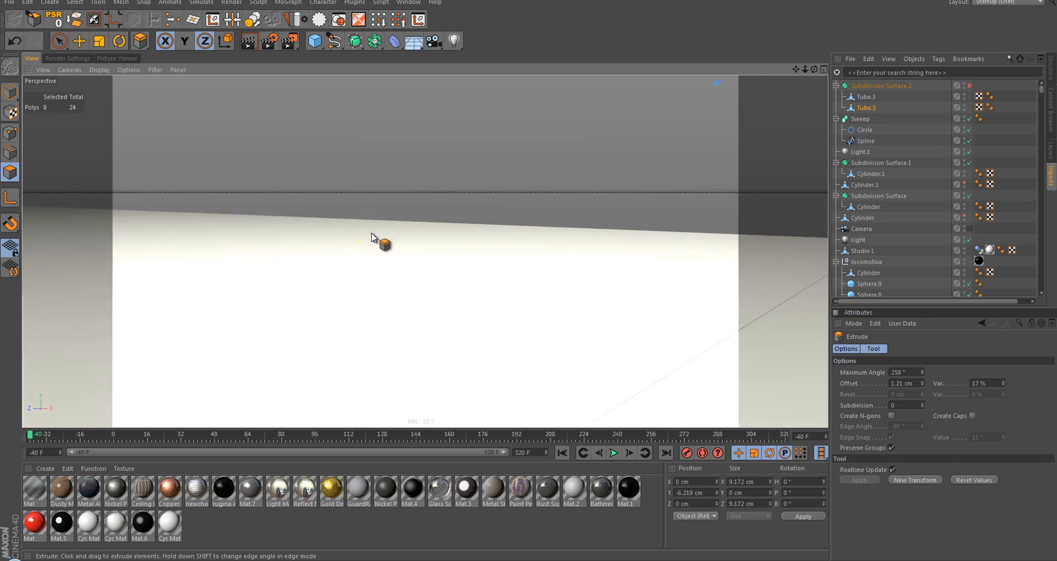
scroll(363, 221, down, 2)
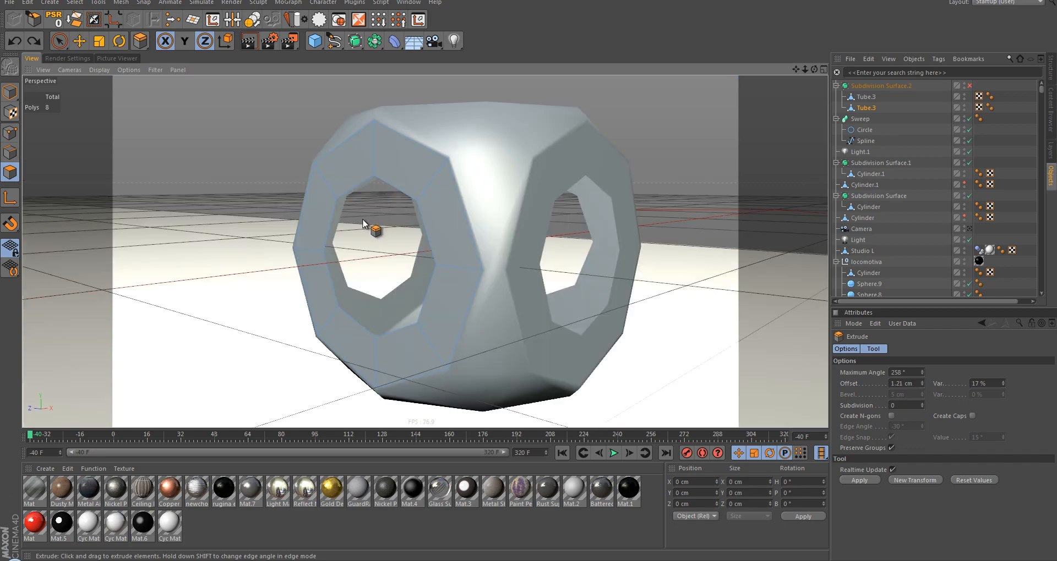
key(ctrl+a)
drag(536, 272, 527, 273)
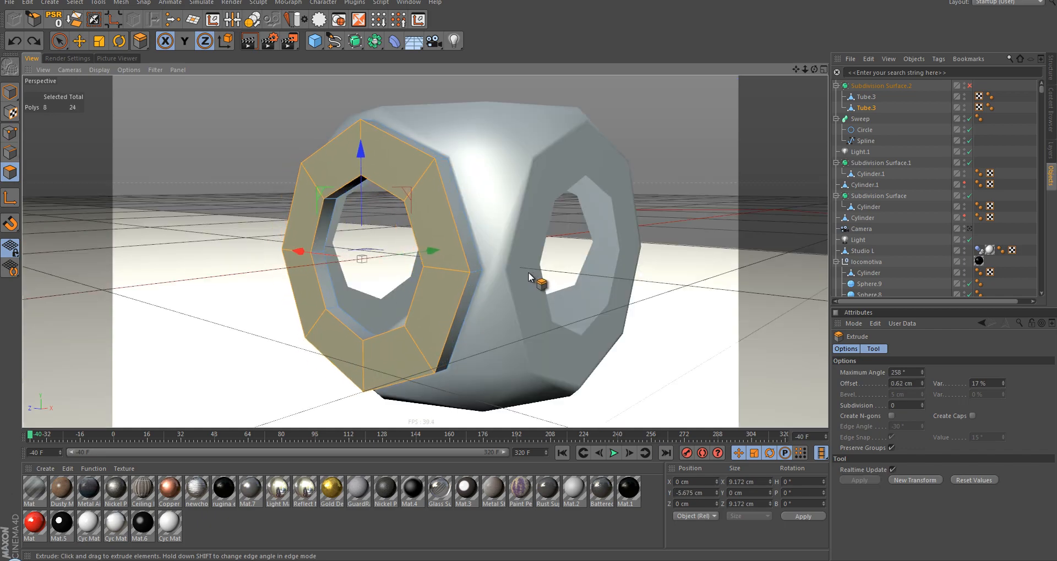
alt+drag(451, 191, 356, 233)
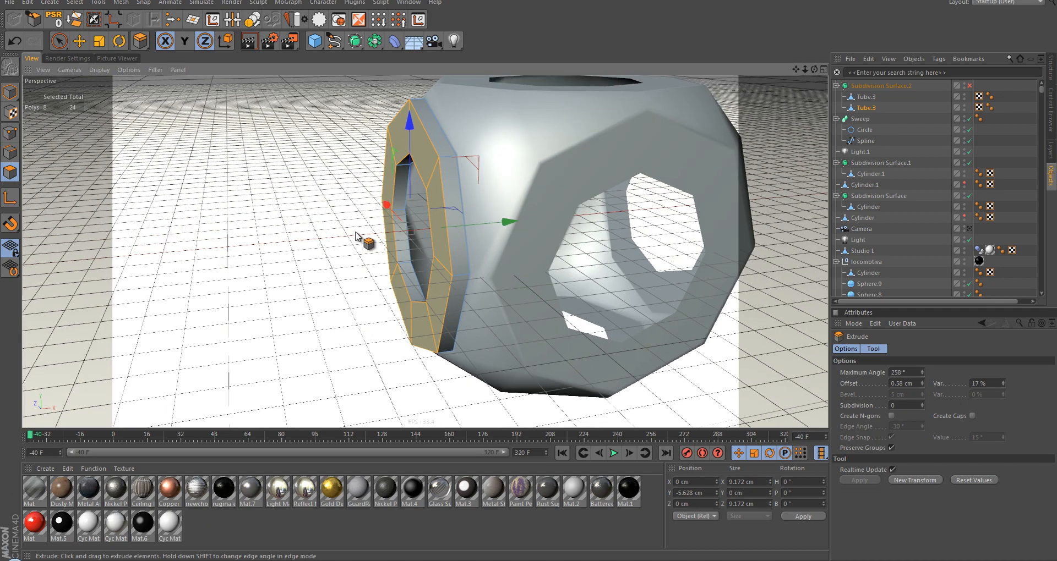
Step: Fill the octagonal opening of the extruded window ring with Close Polygon Hole
mouse_move(445, 209)
alt+mouse_down()
mouse_move(515, 185)
mouse_move(589, 132)
alt+mouse_up()
alt+right_drag(421, 234, 493, 252)
alt+drag(493, 254, 415, 200)
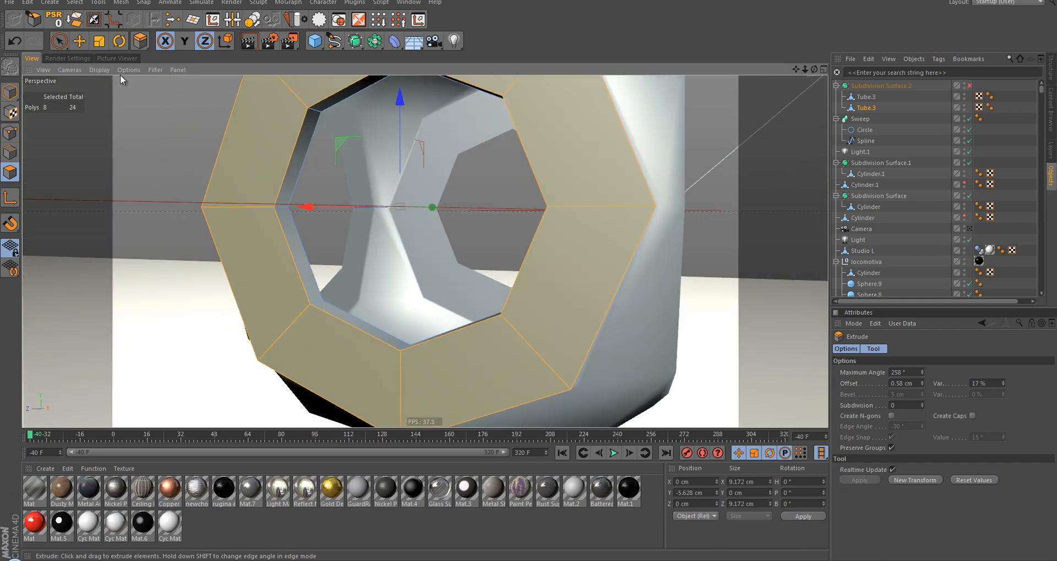
click(193, 21)
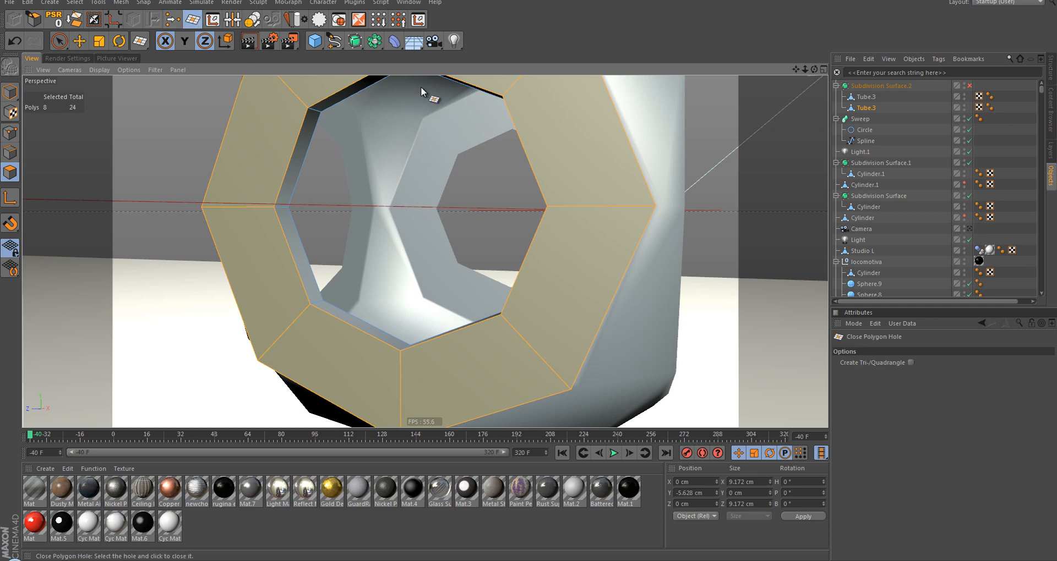
click(447, 106)
Step: Cut the window's octagonal fill vertically and horizontally from corner to opposite corner with the Knife in Line mode
alt+drag(394, 168, 421, 216)
key(k)
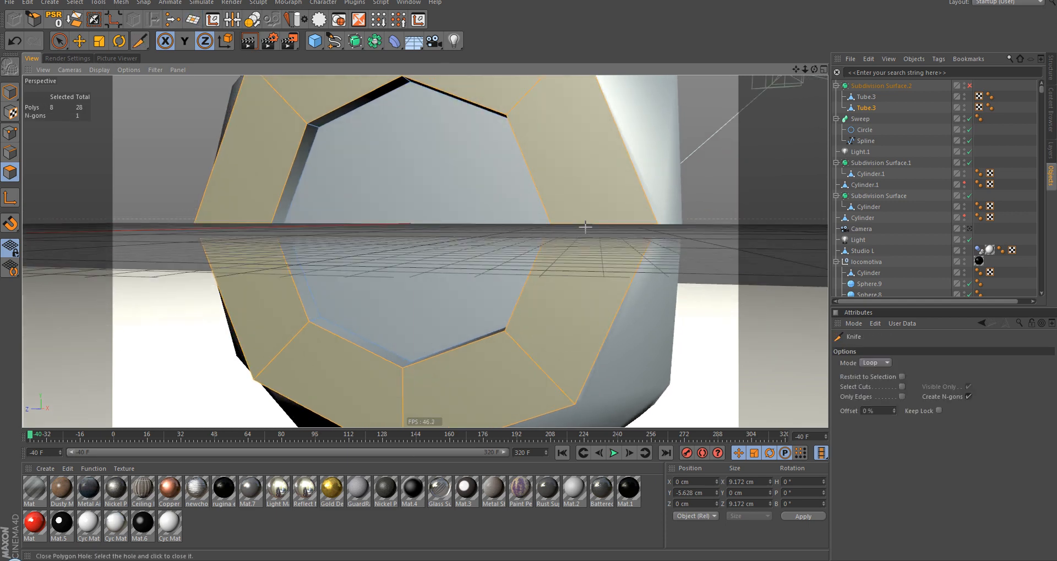
click(874, 363)
click(871, 374)
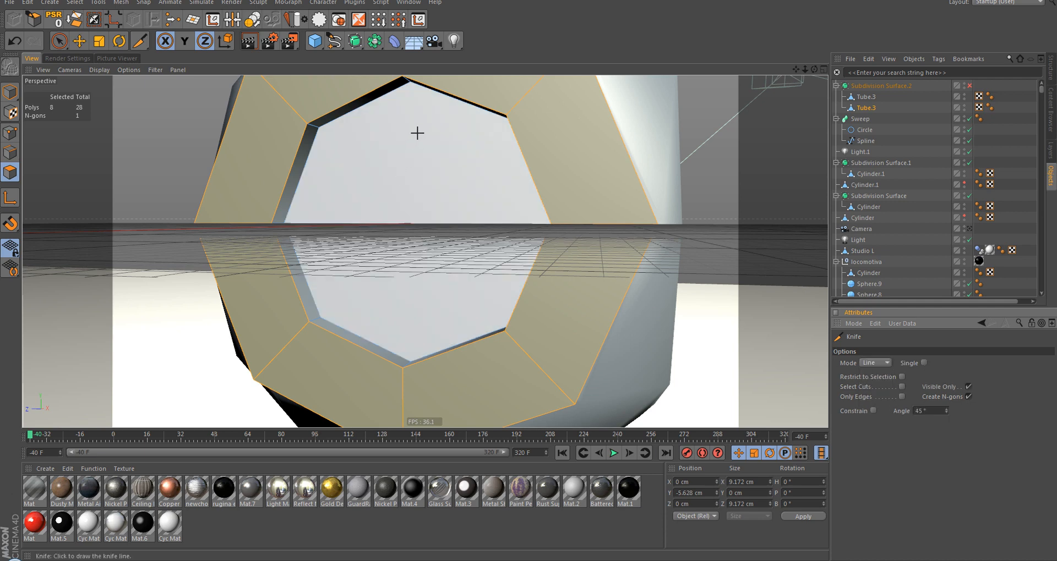
click(410, 81)
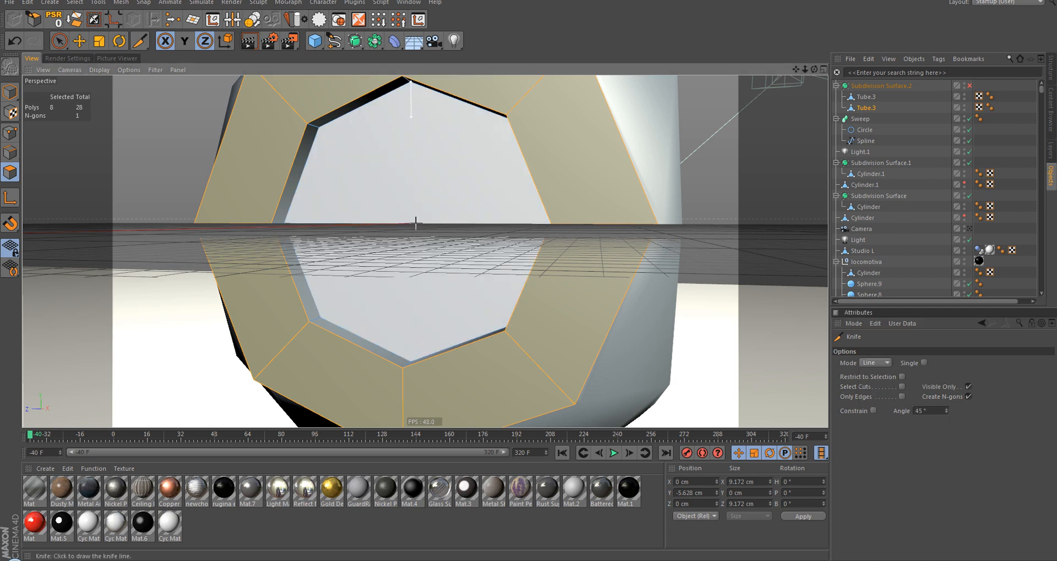
click(412, 360)
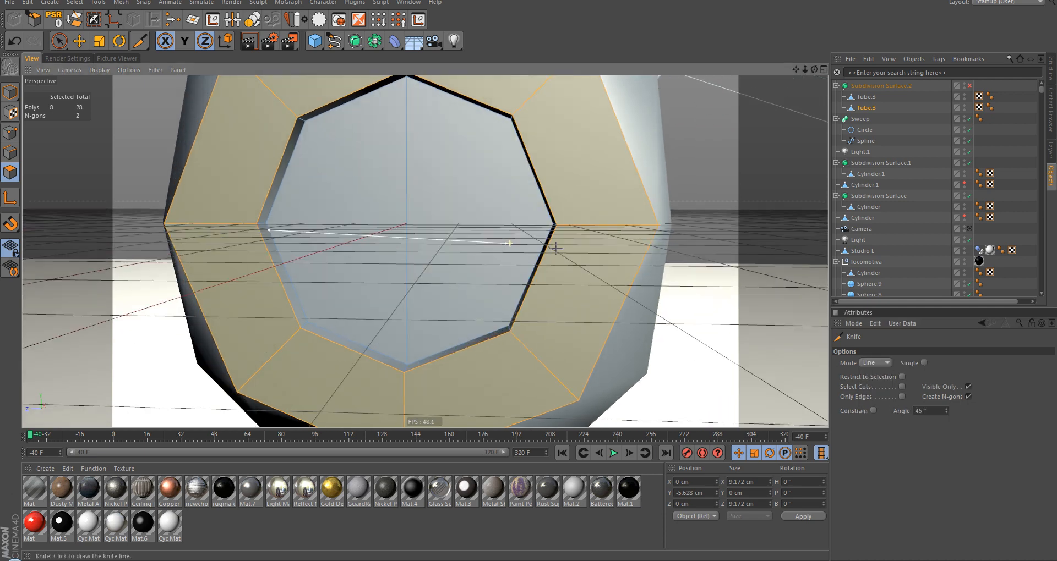
alt+drag(555, 249, 578, 250)
click(553, 224)
mouse_move(438, 228)
alt+mouse_down()
mouse_move(418, 240)
mouse_move(442, 214)
alt+mouse_up()
click(878, 363)
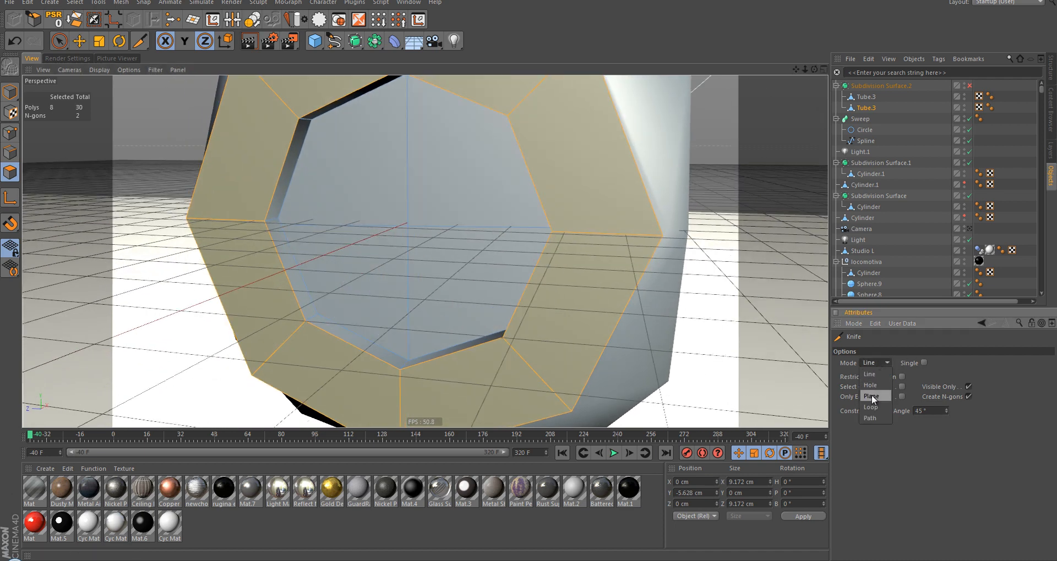
click(873, 396)
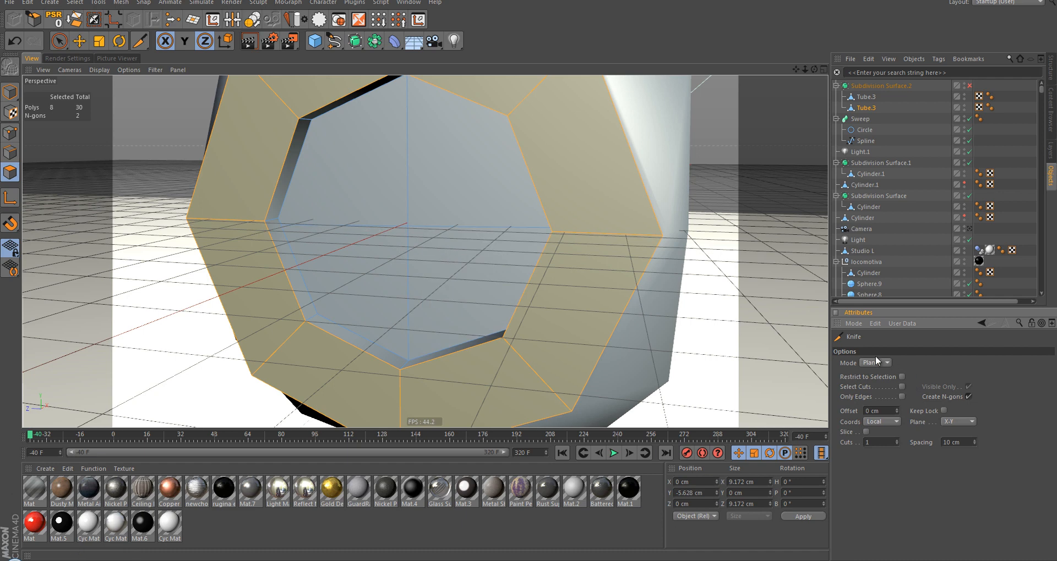
click(883, 407)
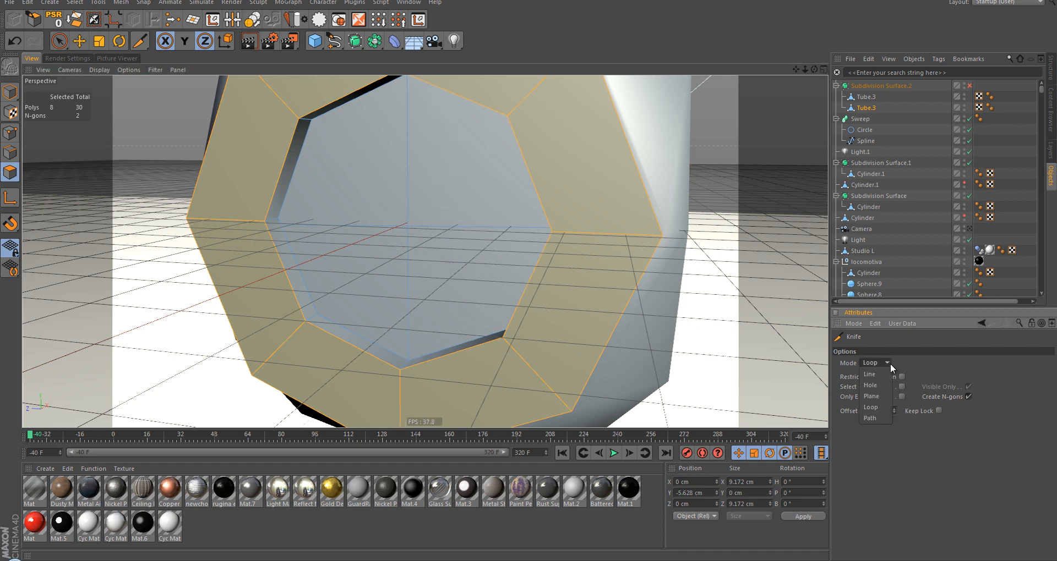
click(875, 374)
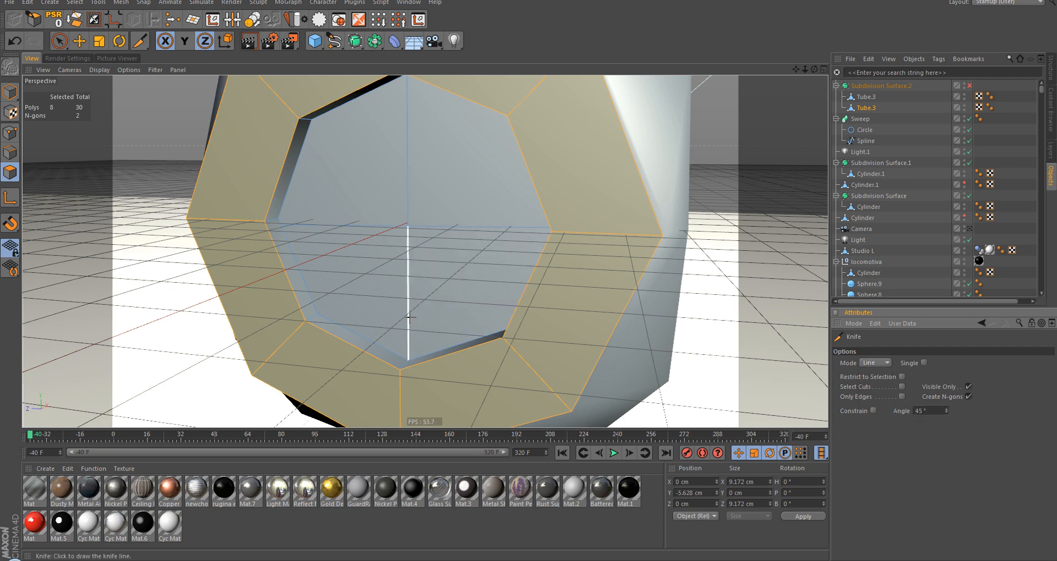
click(409, 317)
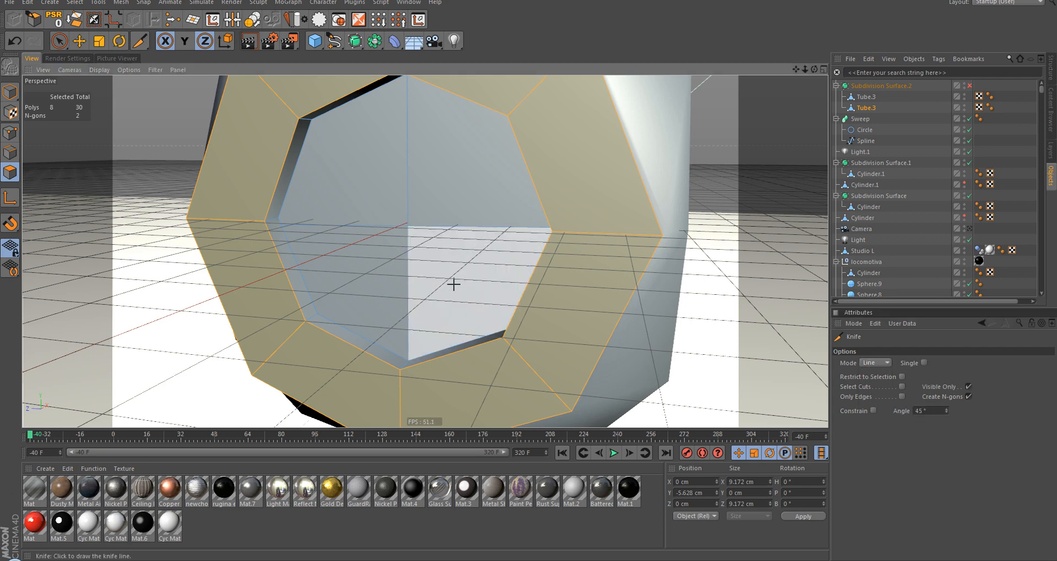
Step: Try cutting both full diagonals across the window's octagonal fill between opposite corners
alt+drag(415, 219, 456, 216)
alt+drag(424, 252, 485, 164)
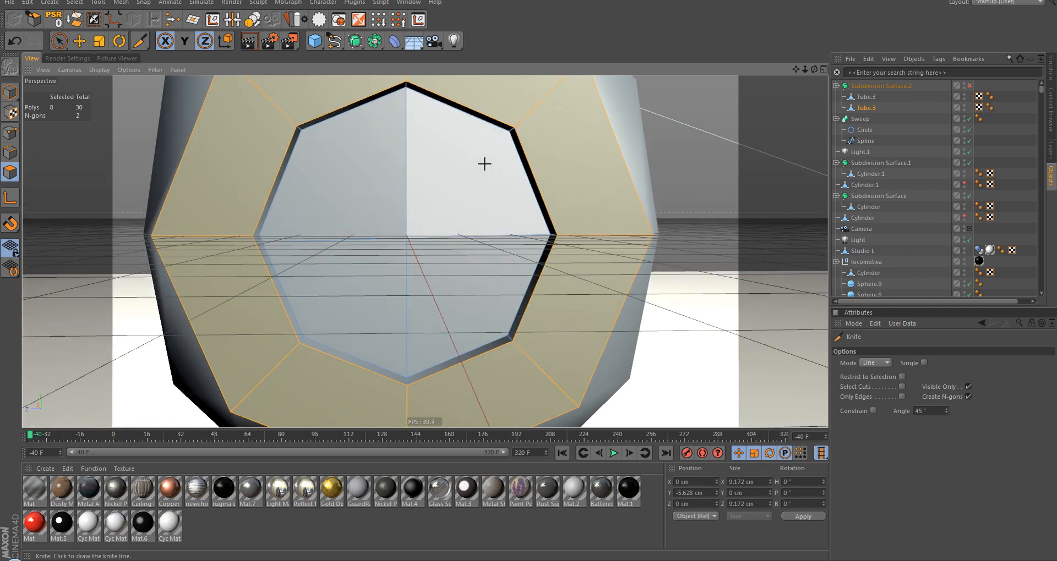
click(512, 132)
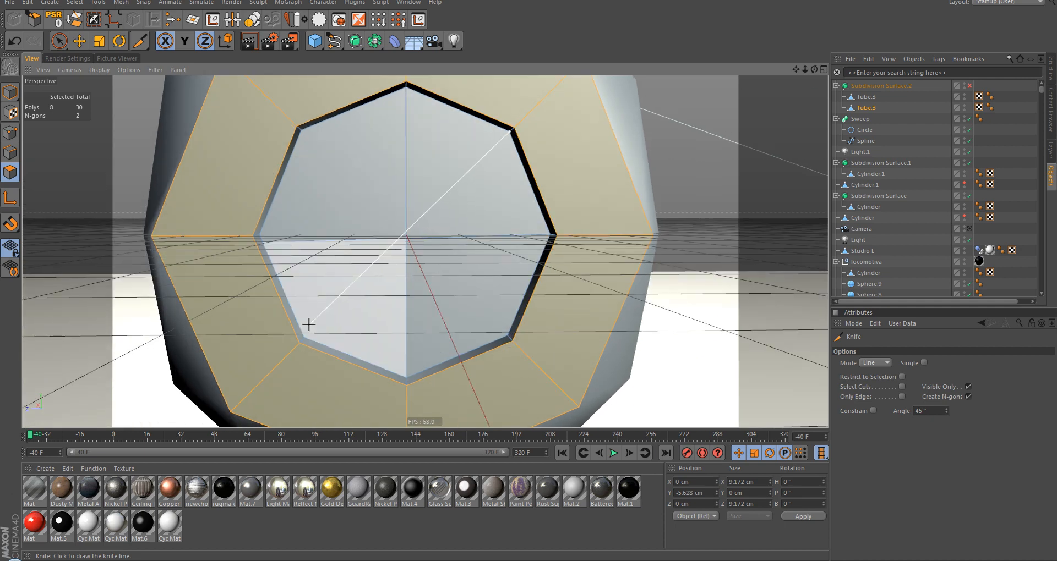
click(299, 128)
click(503, 335)
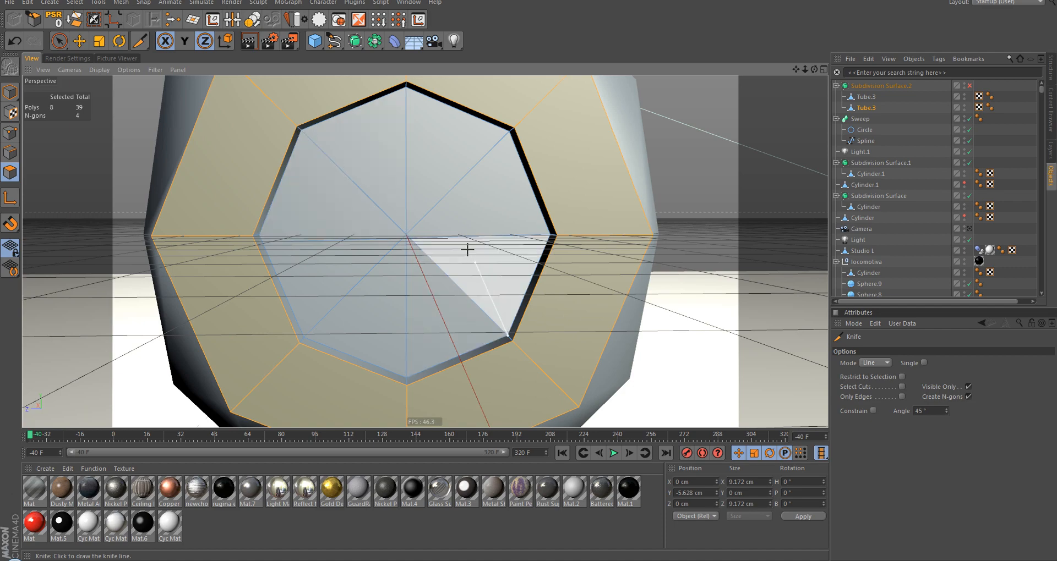
Step: Examine where the knife cuts meet at the centre of the window's fill and undo the diagonal cuts
alt+drag(451, 213, 455, 206)
alt+drag(363, 238, 415, 214)
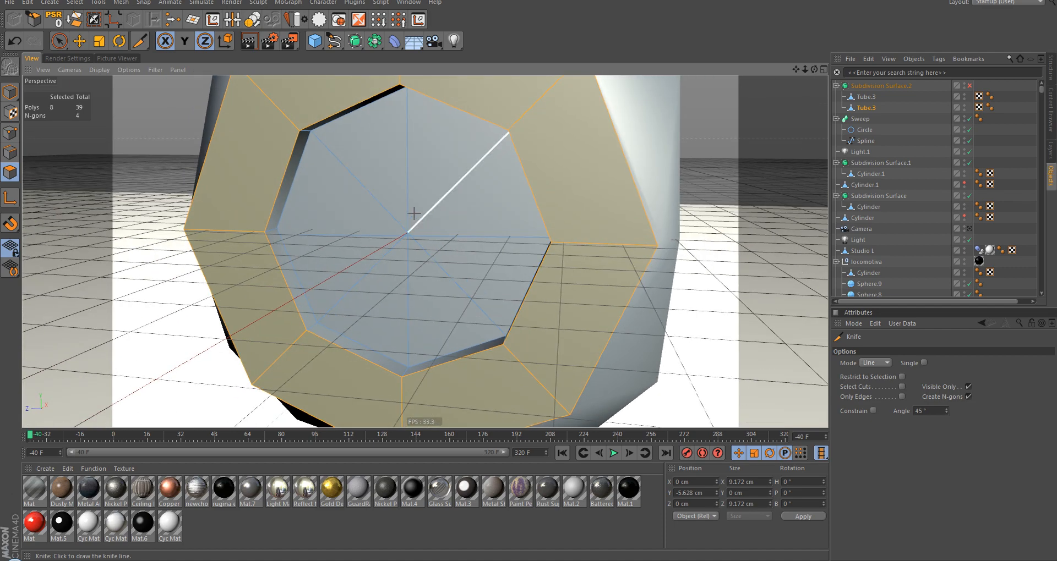
scroll(412, 236, up, 2)
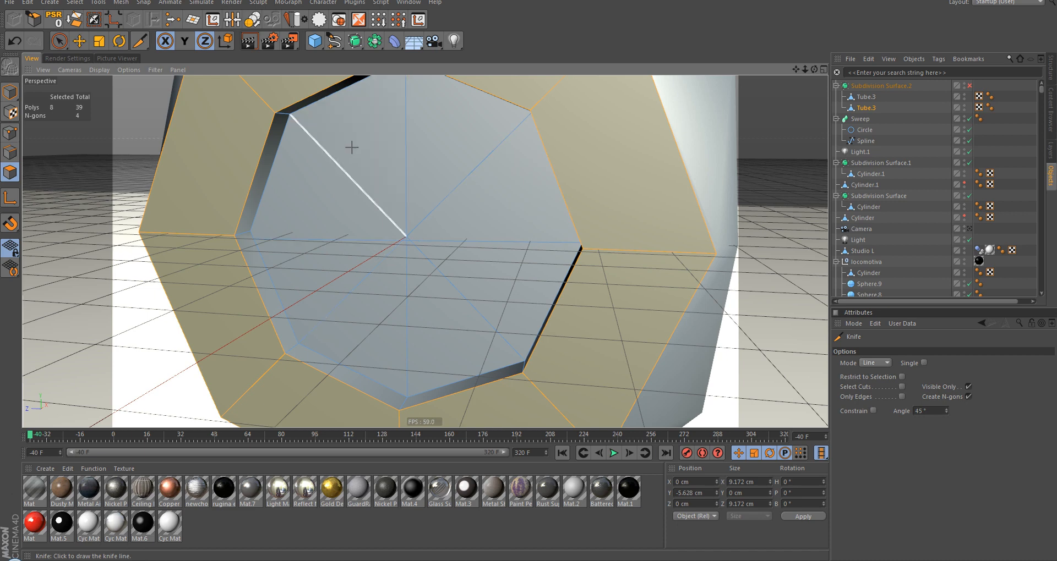
alt+middle_drag(418, 183, 401, 199)
alt+drag(410, 268, 398, 256)
scroll(399, 256, up, 5)
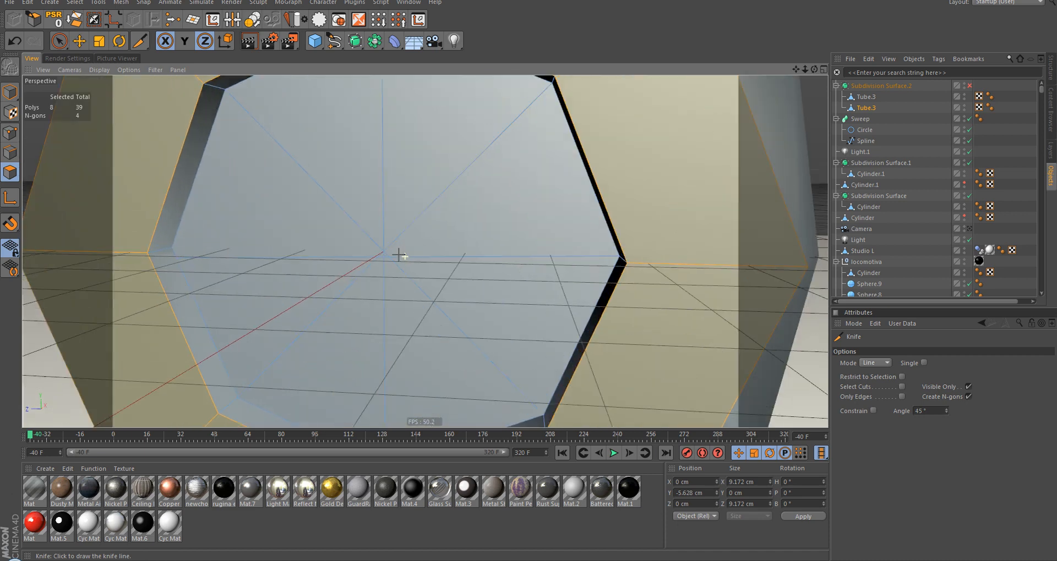
key(ctrl+z)
scroll(397, 259, down, 4)
key(Delete)
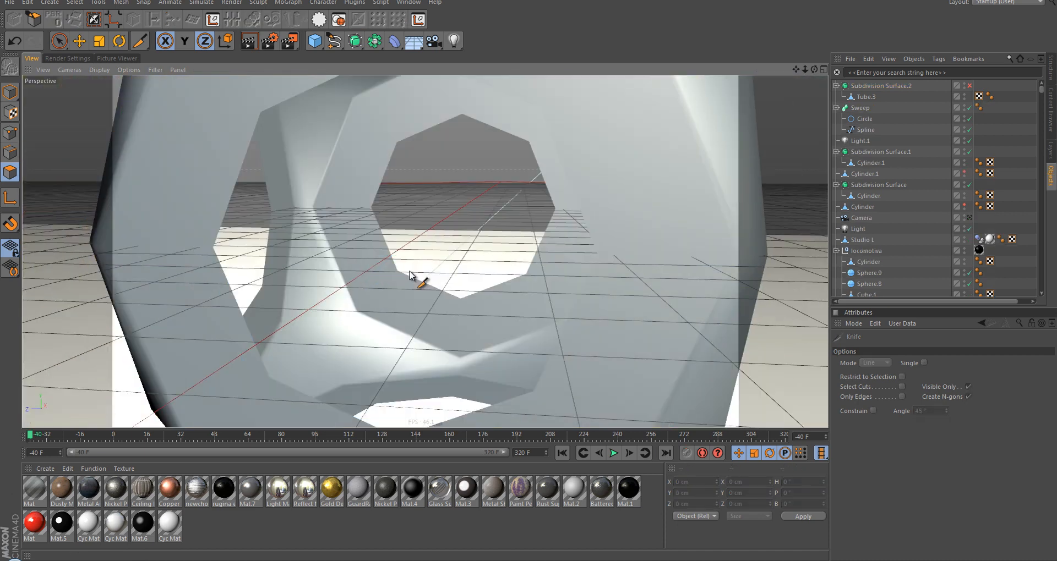
scroll(398, 262, down, 5)
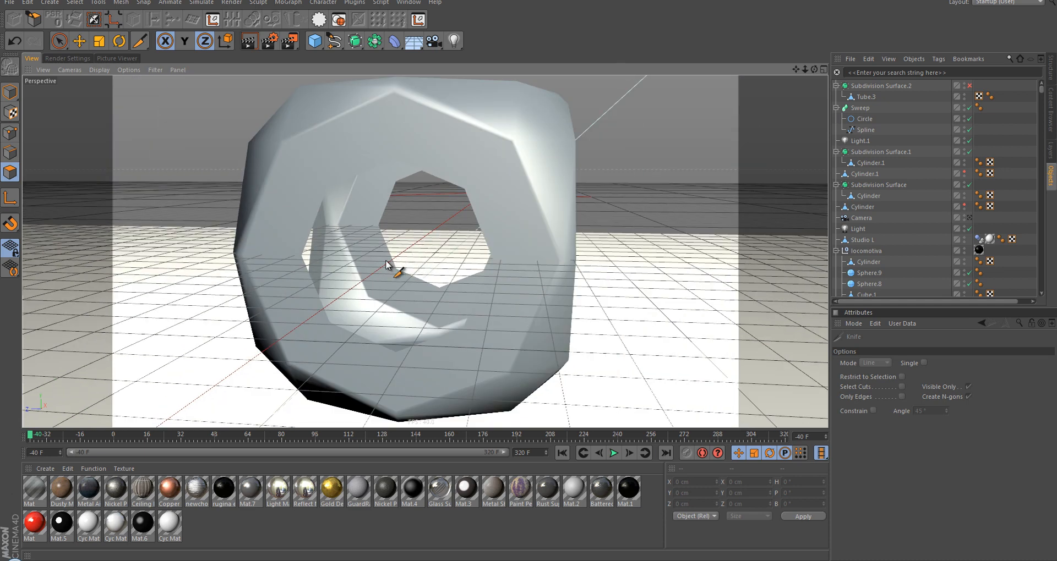
key(ctrl+z)
Step: Cut the window's octagonal fill with the Knife from each of the four diagonal corners to the centre point
alt+drag(400, 263, 452, 242)
click(297, 157)
click(399, 256)
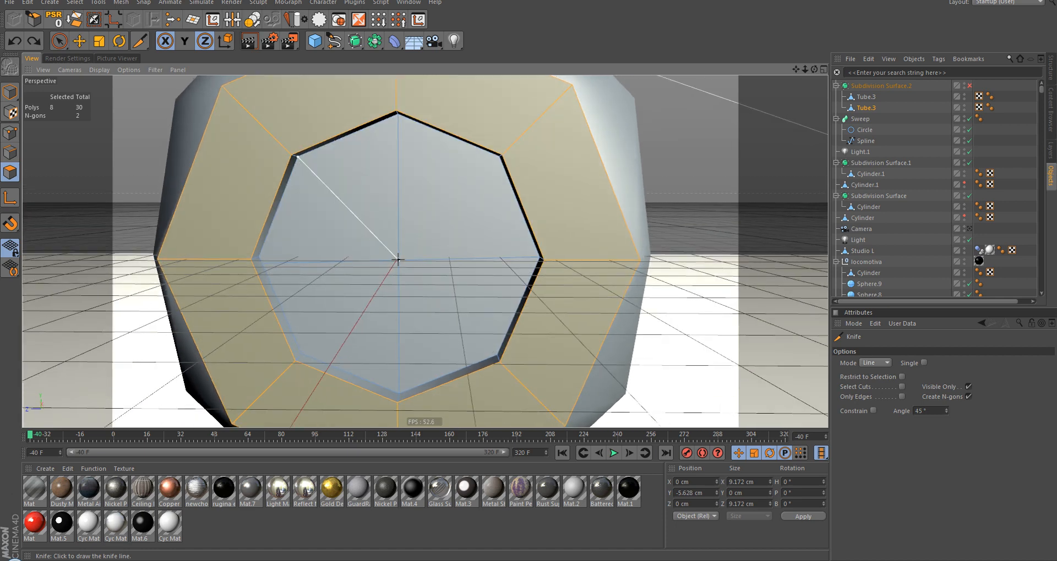
click(399, 261)
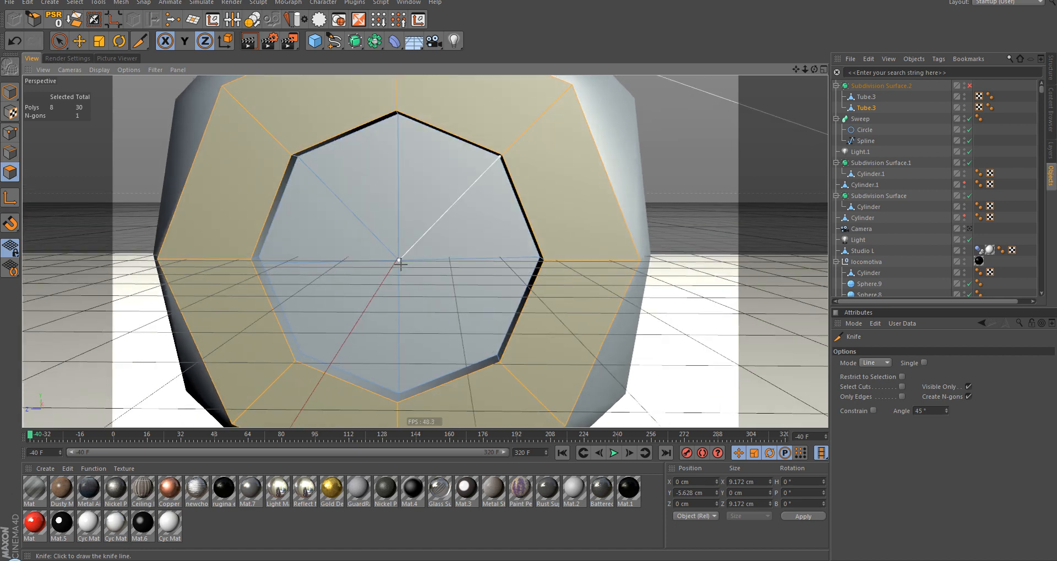
click(397, 259)
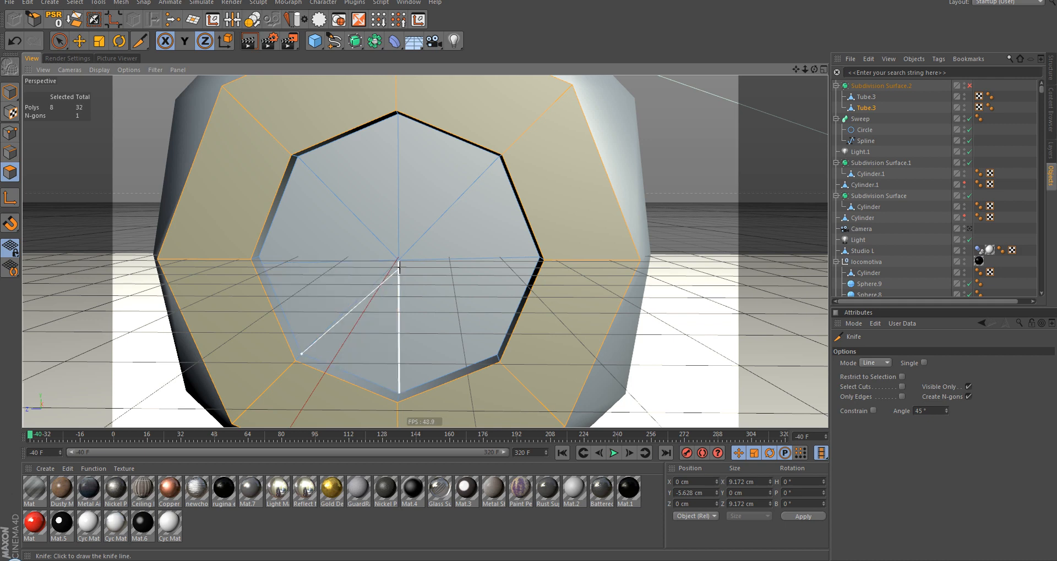
click(493, 354)
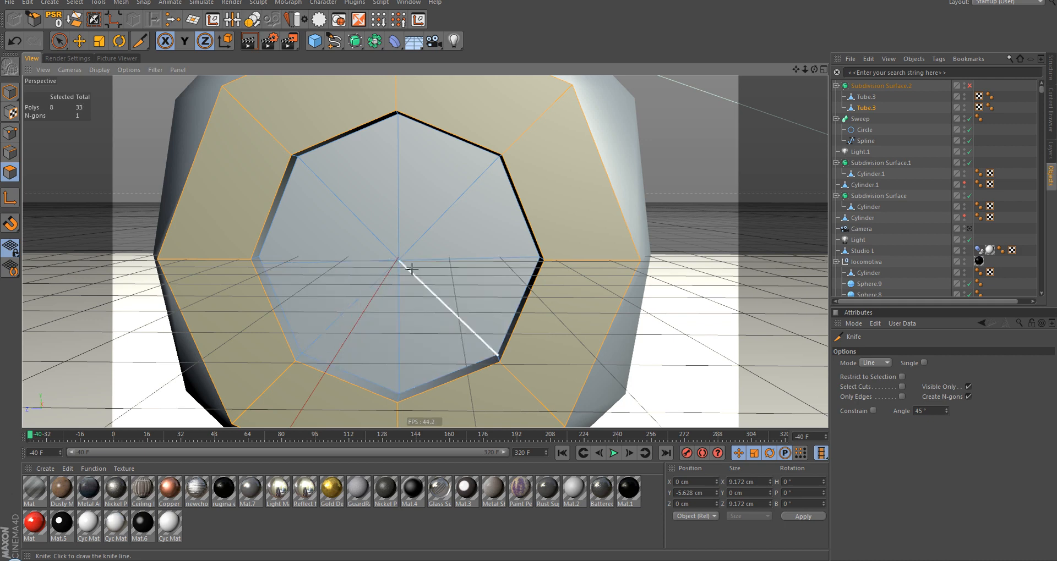
scroll(396, 258, up, 6)
scroll(425, 285, up, 4)
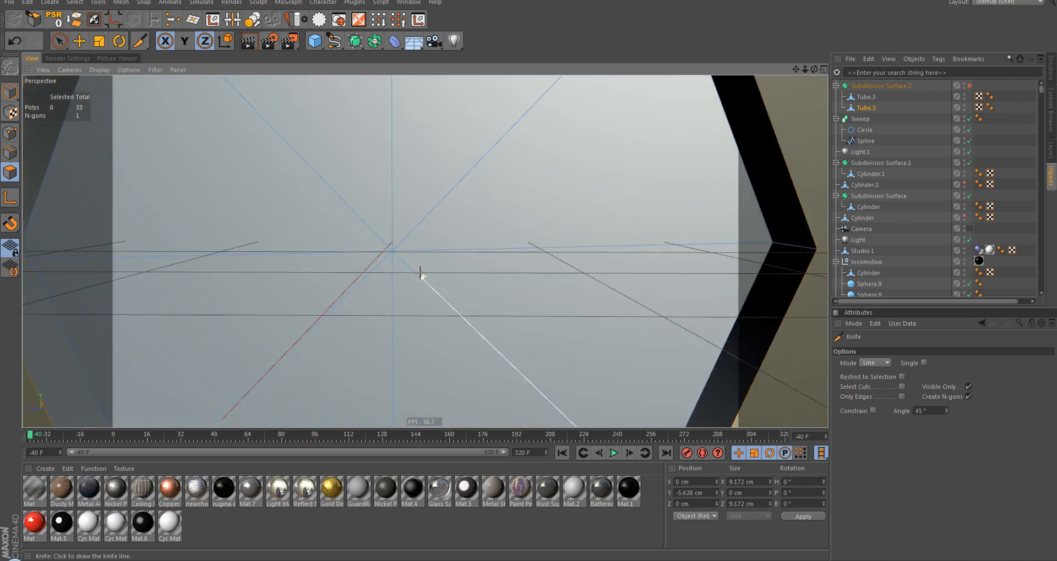
Step: Switch the Knife to Loop mode for loop cuts on the window piece
click(887, 362)
click(877, 402)
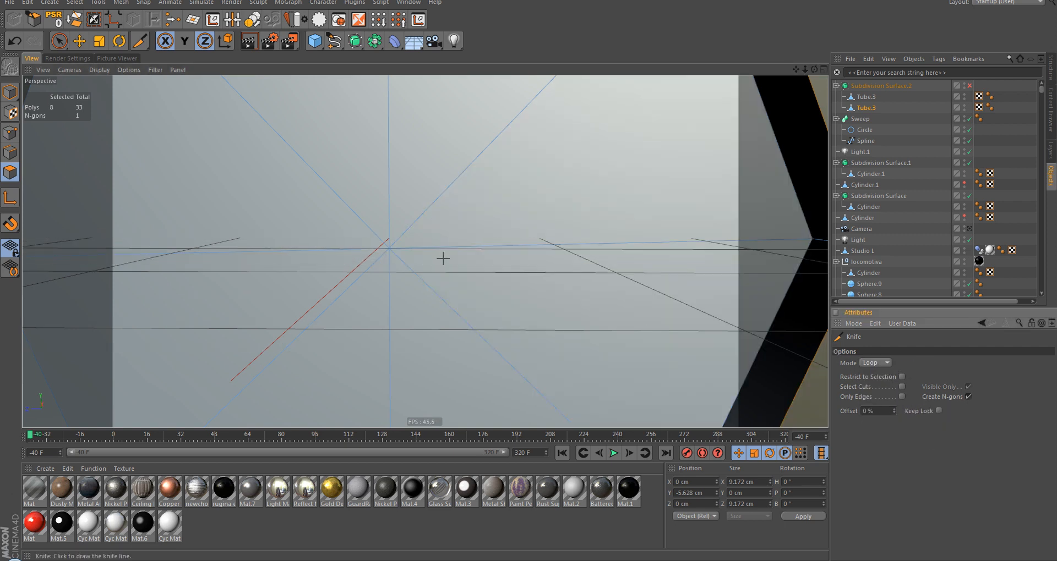
scroll(484, 255, down, 2)
scroll(488, 256, down, 3)
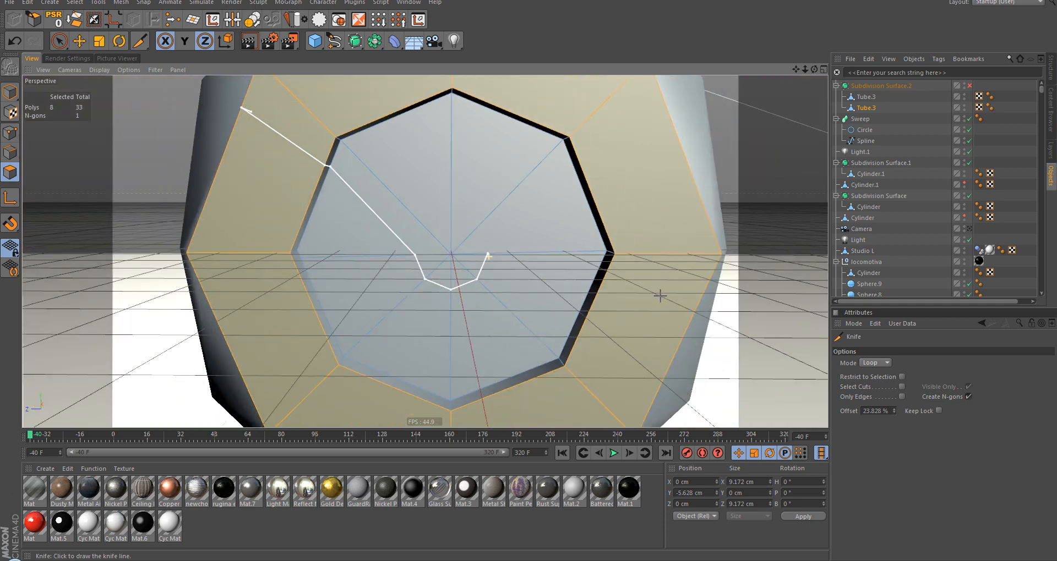
Step: Turn subdivision smoothing back on and group the two Tube.3 objects into a null inside Subdivision Surface.2
scroll(505, 247, up, 2)
key(q)
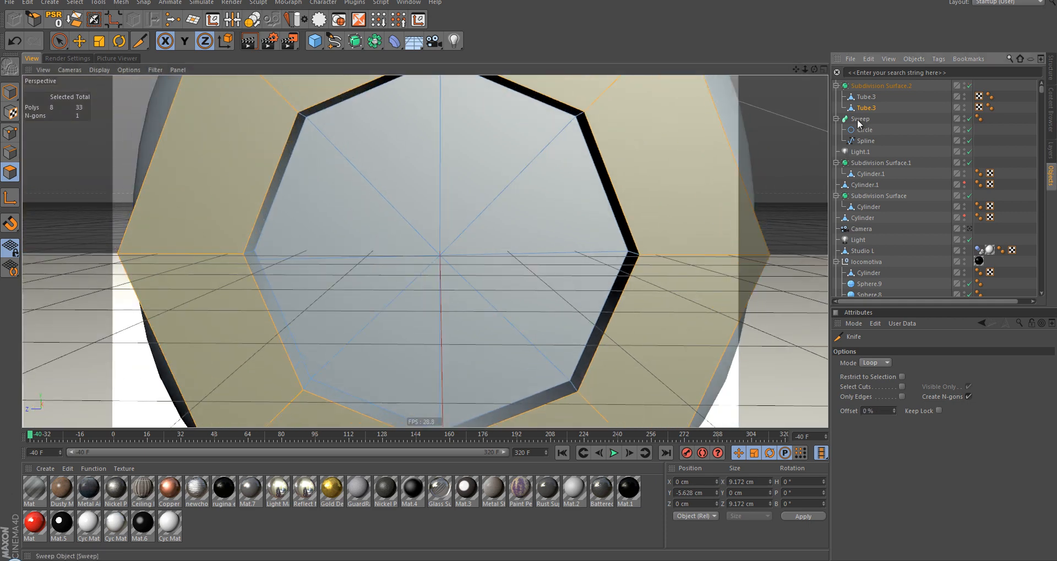
ctrl+click(865, 97)
key(alt+g)
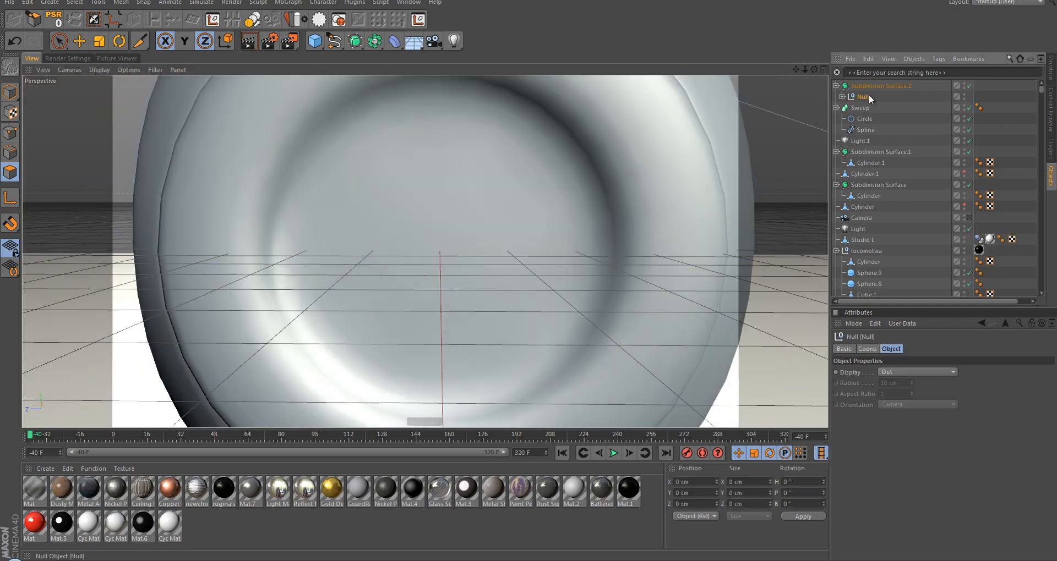
alt+drag(560, 239, 454, 321)
scroll(480, 248, down, 3)
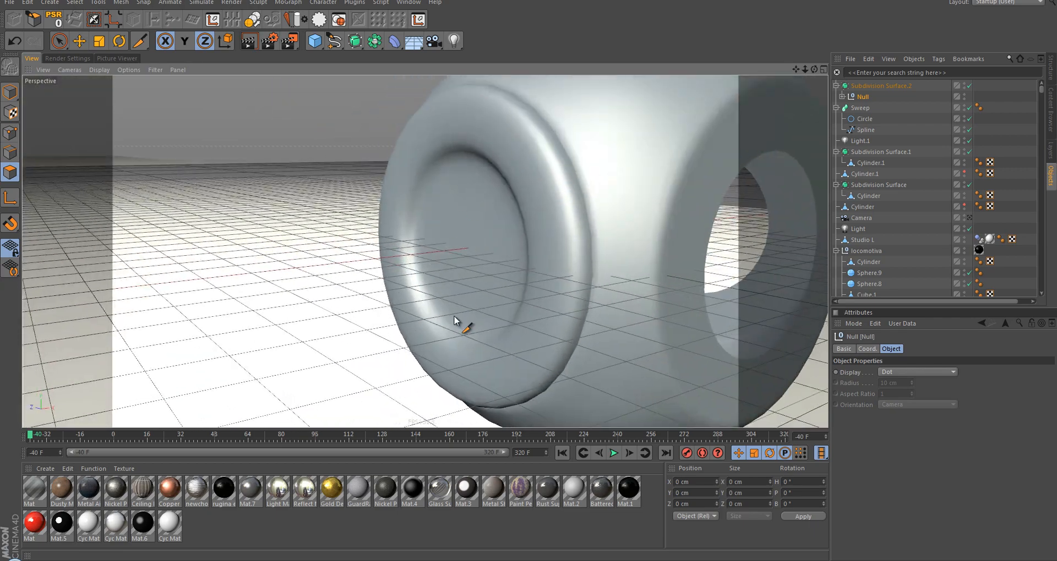
Step: Select the window's Tube.3 inside the null and add a loop cut around the inner wall of its opening, close to the front rim
click(841, 96)
click(872, 118)
alt+drag(504, 240, 578, 239)
alt+right_drag(436, 237, 535, 178)
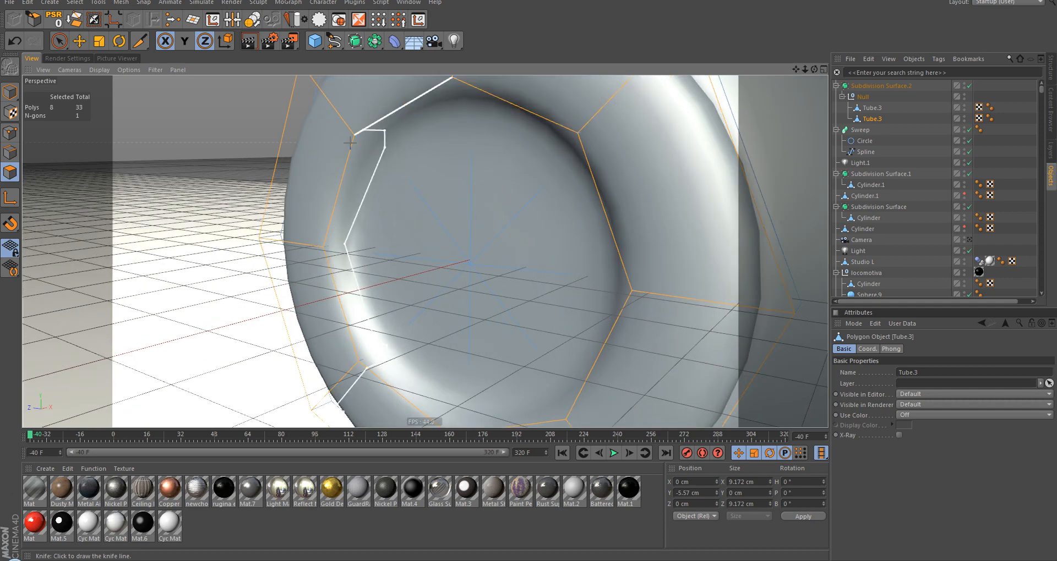
scroll(359, 134, up, 6)
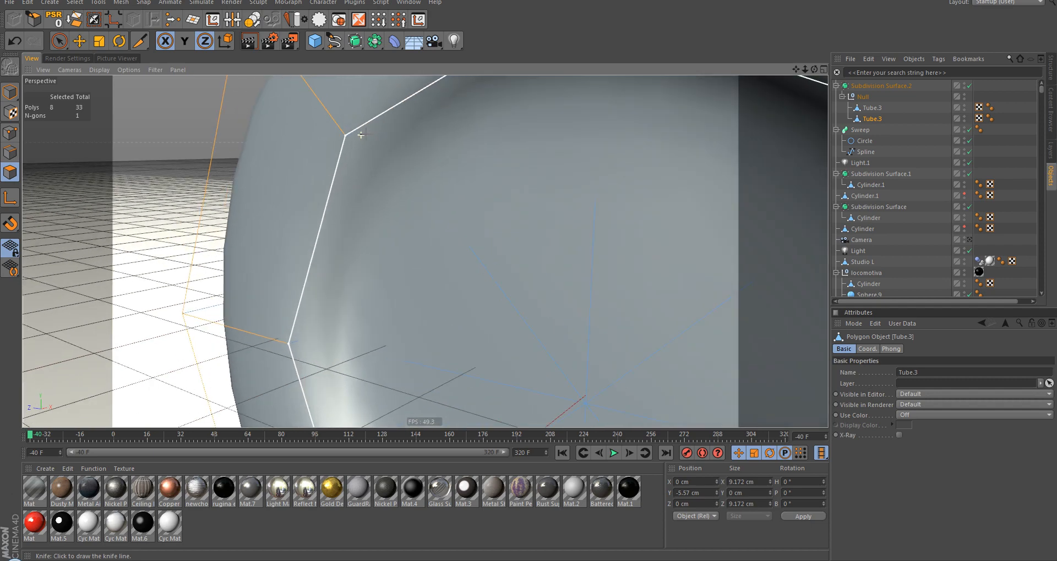
click(375, 141)
scroll(376, 140, down, 8)
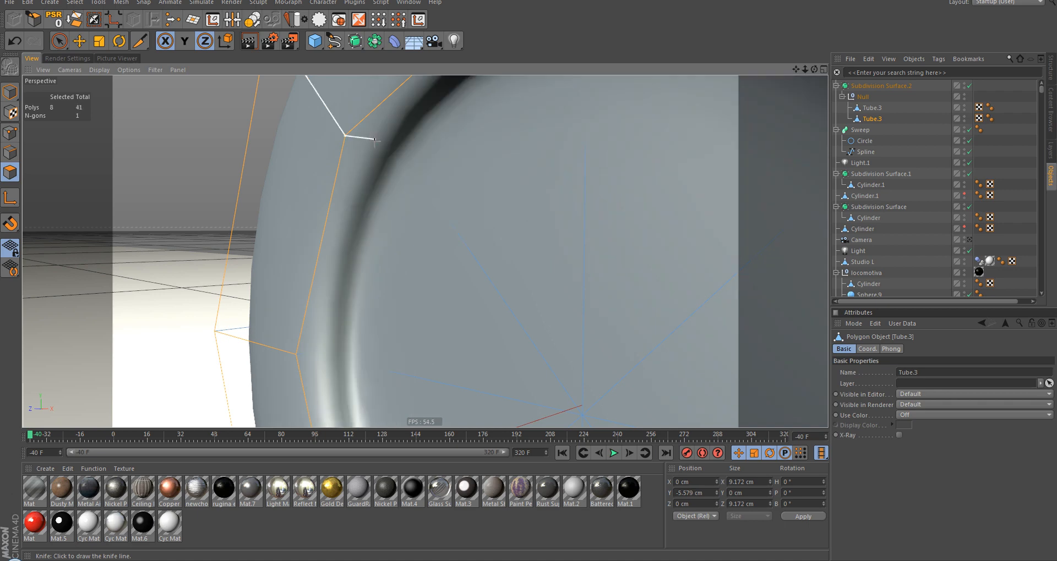
scroll(84, 132, up, 1)
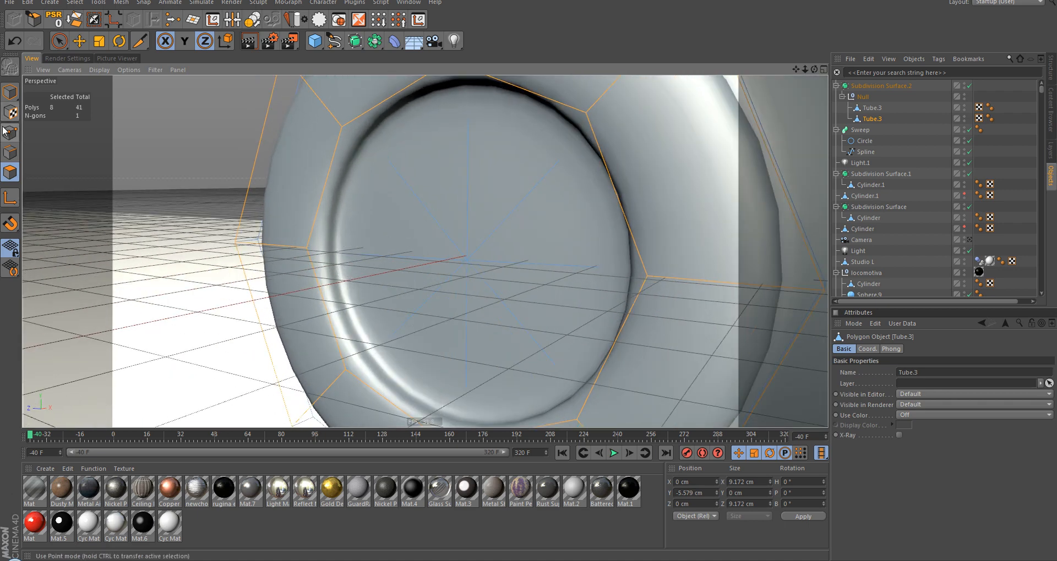
Step: Select the centre point of the window's fill in point mode and pull it outward to Y -5.794 cm
key(space)
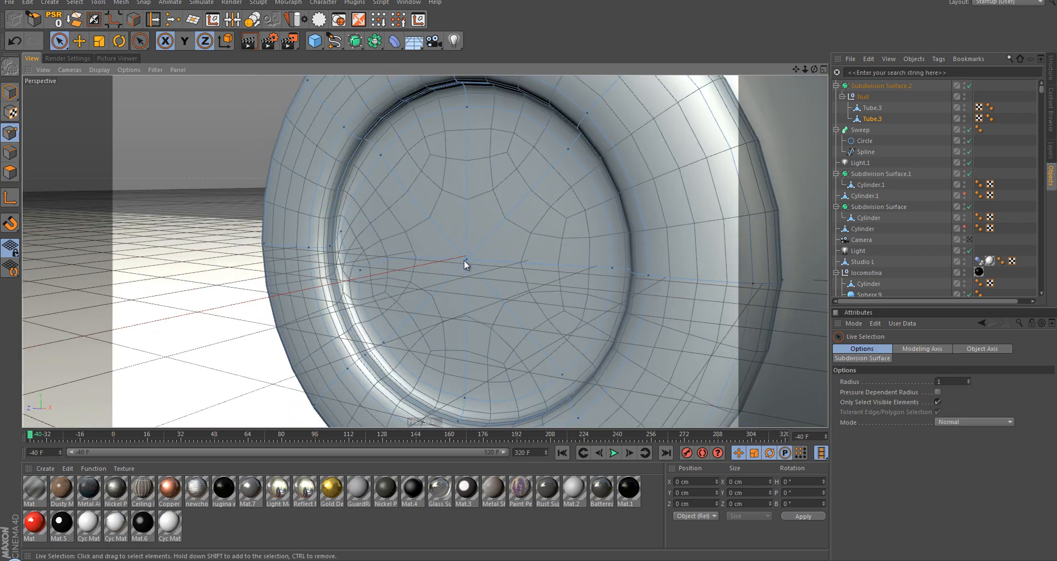
click(468, 262)
alt+drag(456, 277, 475, 286)
drag(527, 248, 457, 278)
alt+right_drag(457, 277, 369, 289)
alt+drag(413, 270, 363, 279)
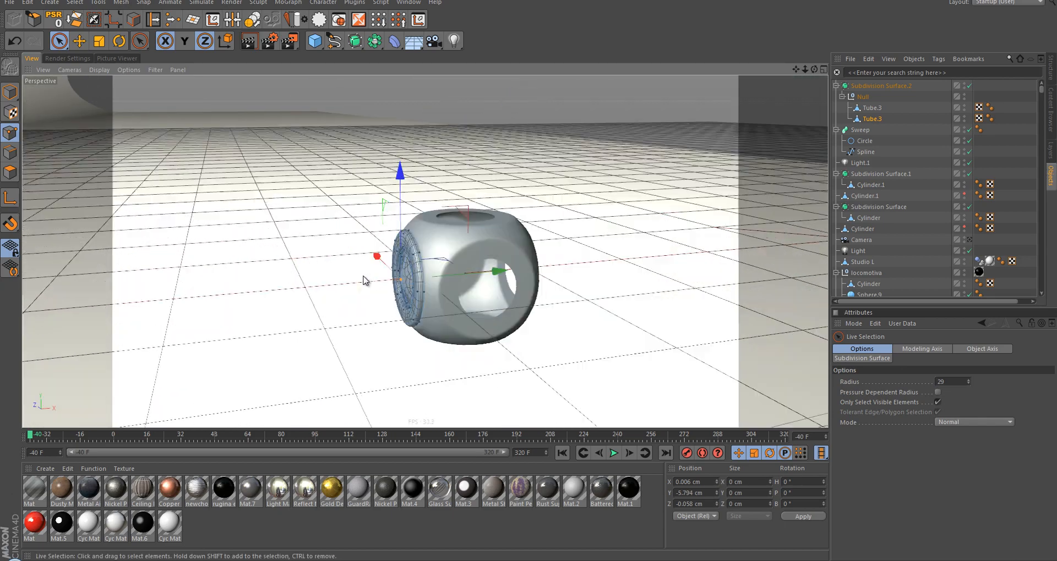
alt+right_drag(401, 242, 433, 268)
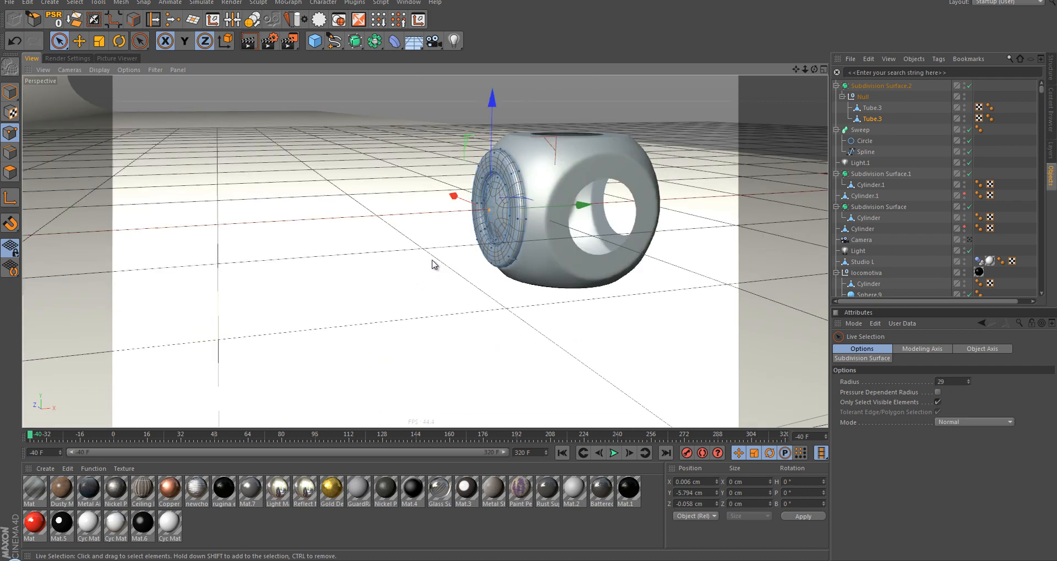
Step: Add loop cuts near the outer and inner rims of the window frame with the Knife to sharpen its smoothed edges
key(0)
scroll(431, 260, up, 3)
key(k)
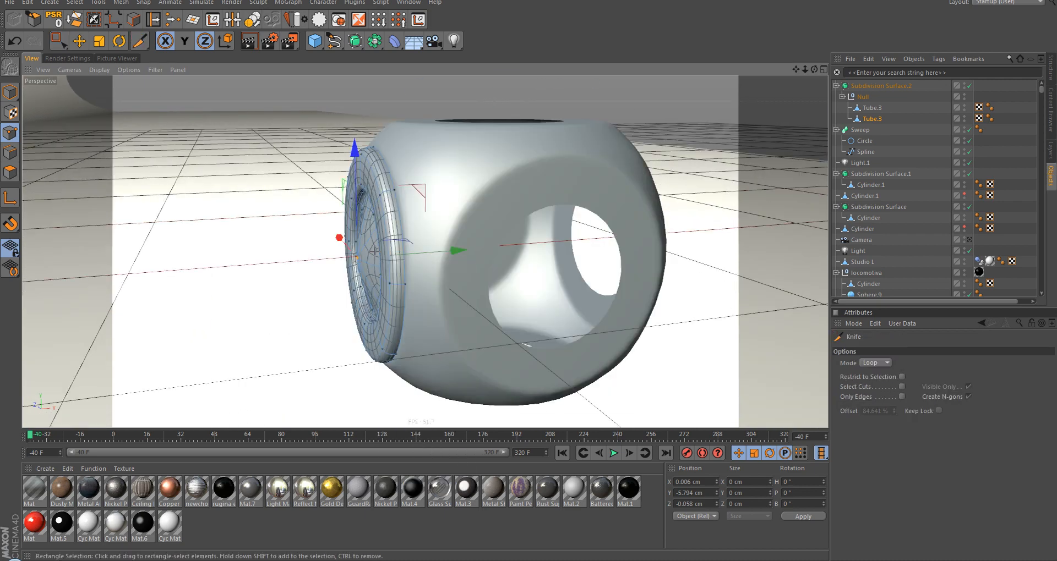
scroll(374, 256, up, 5)
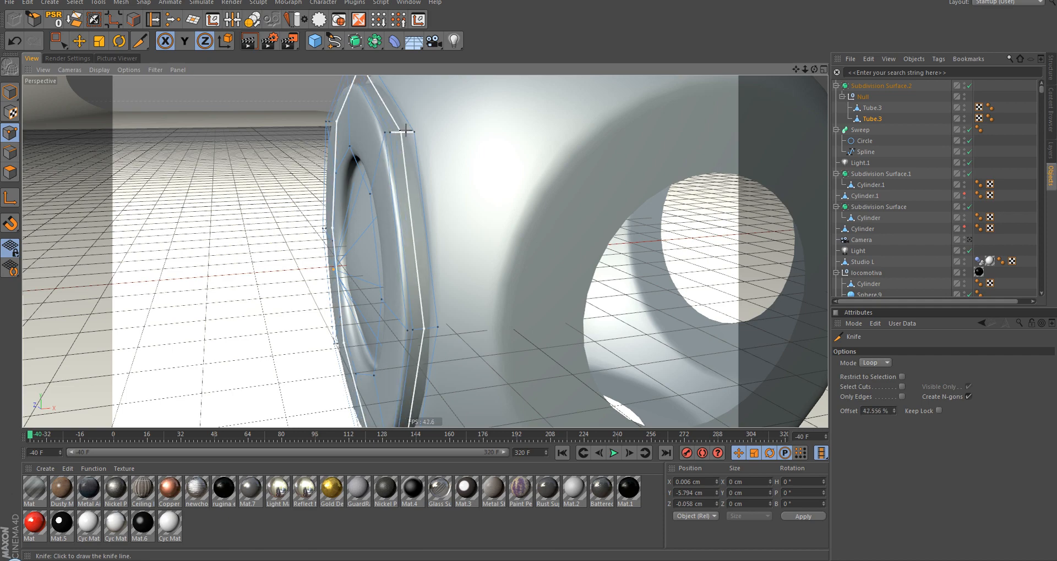
alt+drag(375, 167, 469, 159)
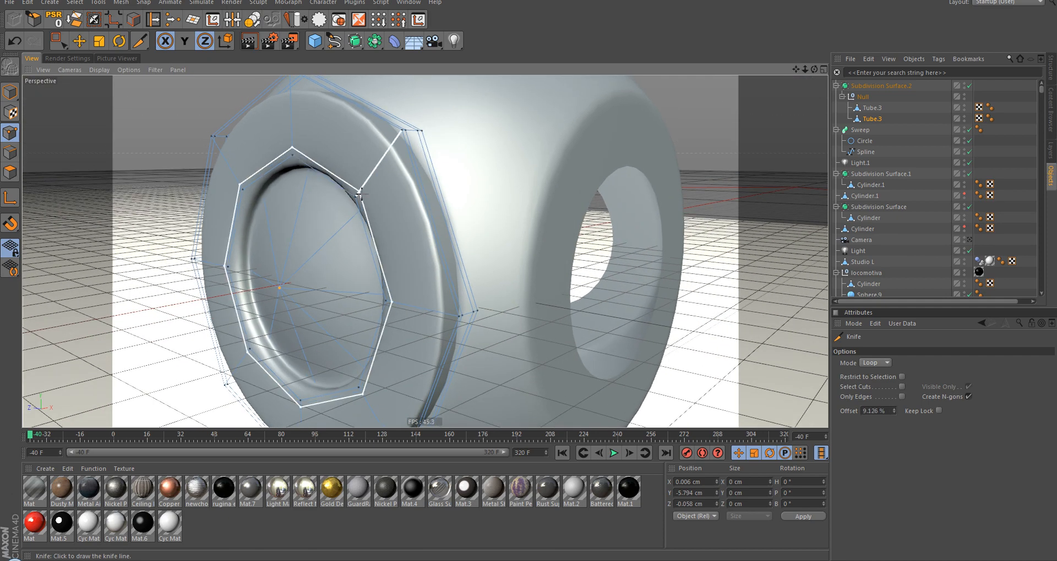
click(359, 193)
click(397, 141)
alt+right_drag(372, 177, 336, 220)
alt+drag(344, 238, 407, 226)
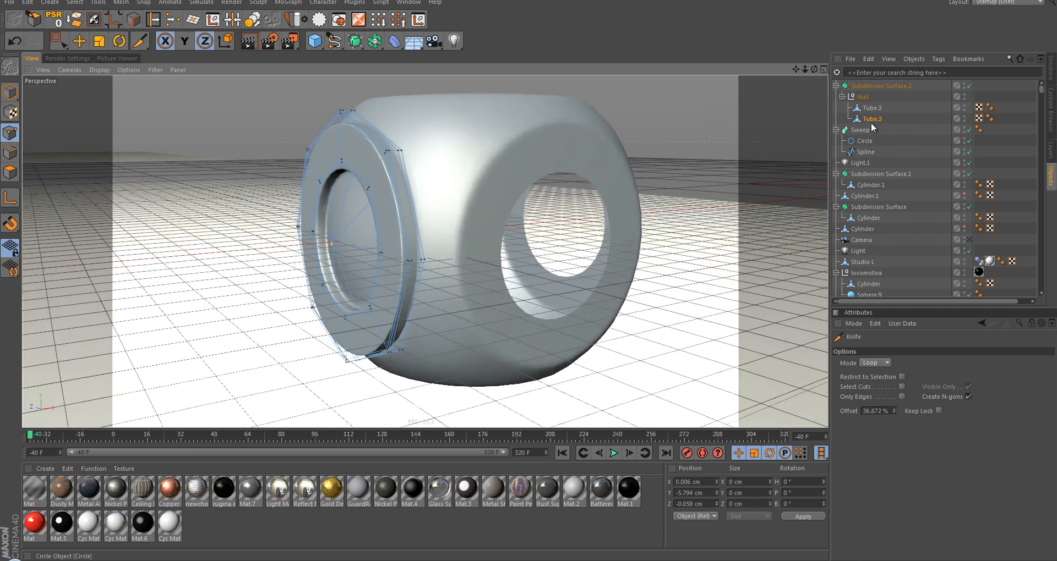
Step: Move the whole window piece outward from the lantern housing to Y -0.674 cm in model mode
click(10, 93)
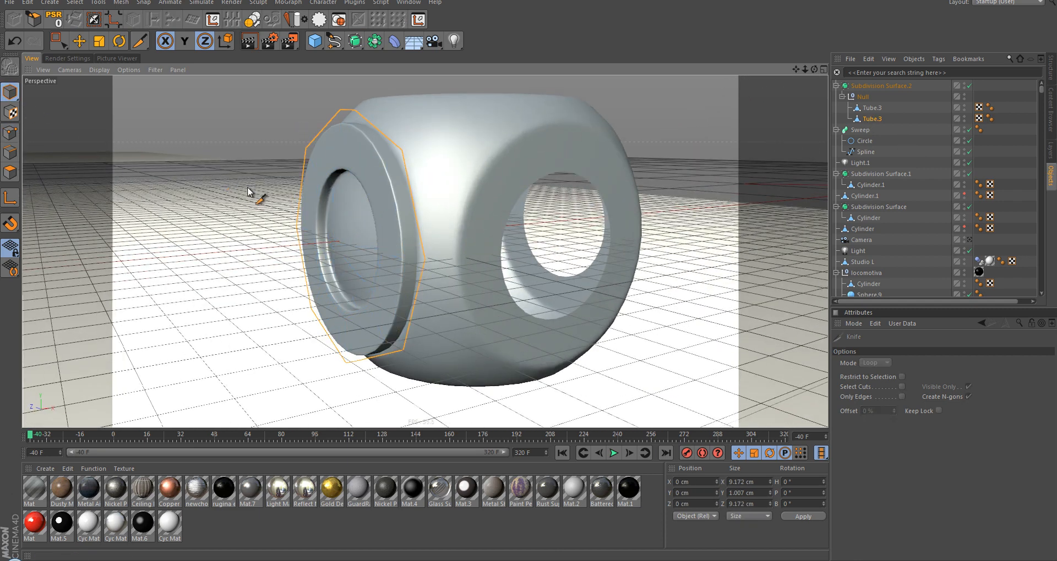
key(e)
drag(538, 225, 531, 226)
alt+drag(349, 261, 745, 219)
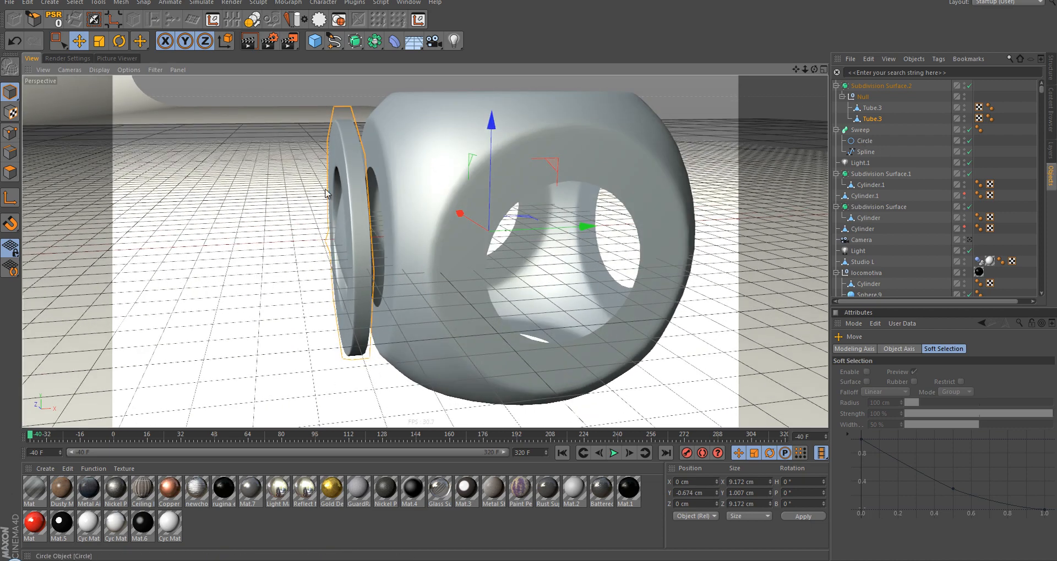
Step: Turn off smoothing and loop-select the window frame's outer back edge with Stop at Boundary Edges disabled
key(q)
scroll(365, 195, up, 4)
scroll(365, 204, down, 4)
alt+drag(364, 203, 57, 226)
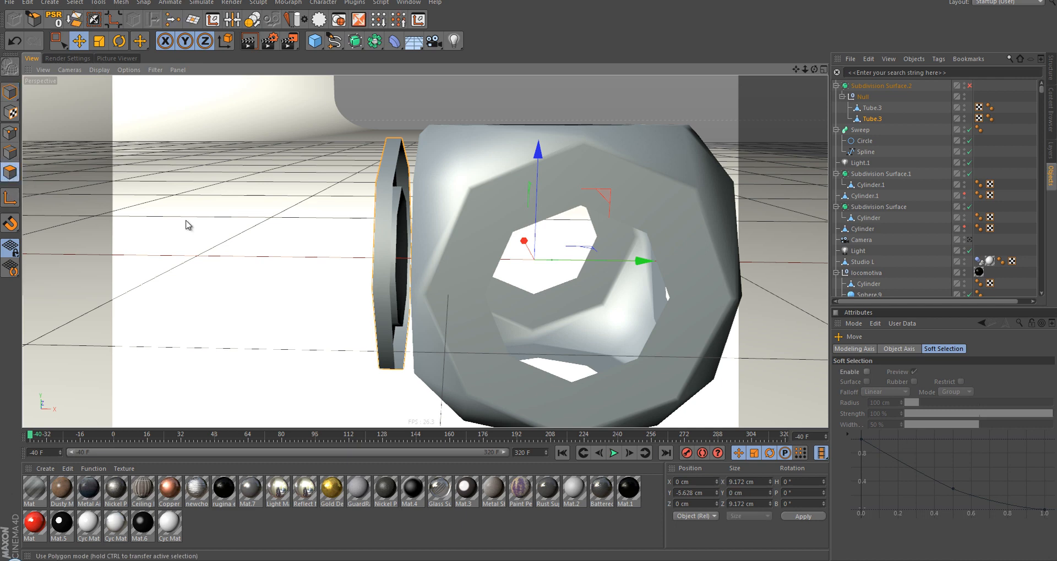
scroll(414, 236, up, 1)
scroll(395, 160, up, 5)
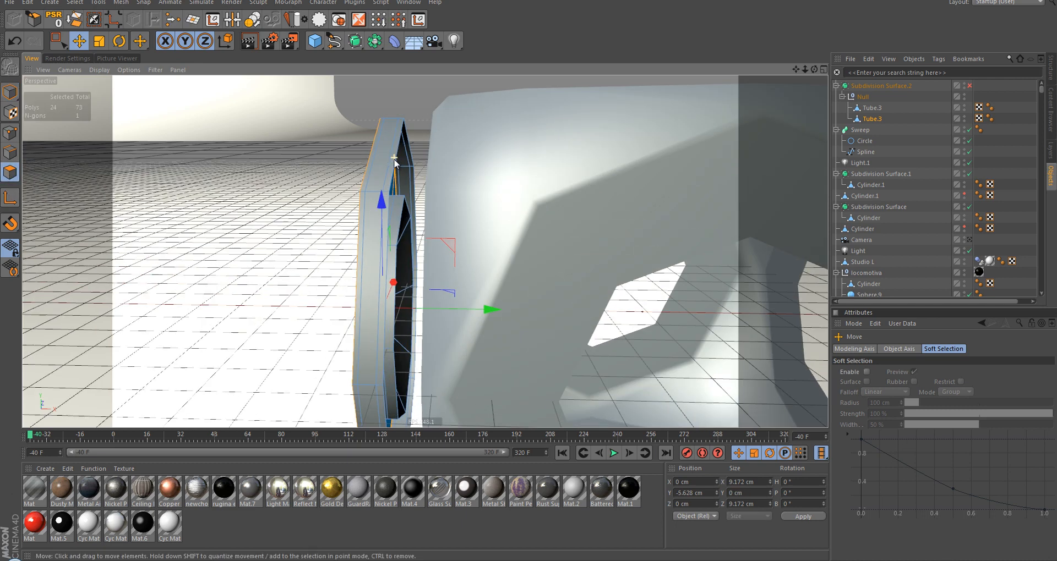
key(u)
key(l)
click(5, 152)
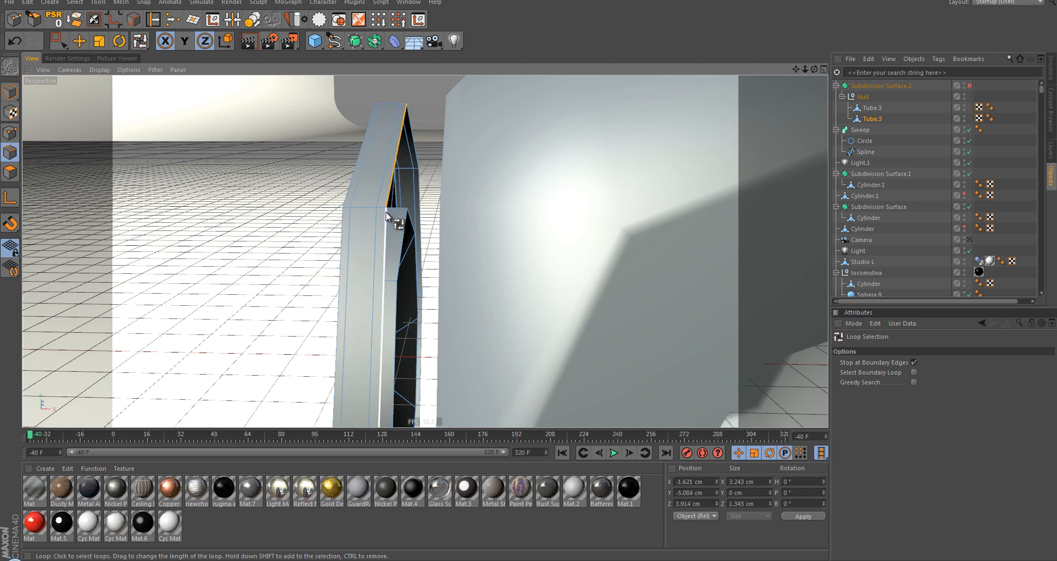
click(914, 362)
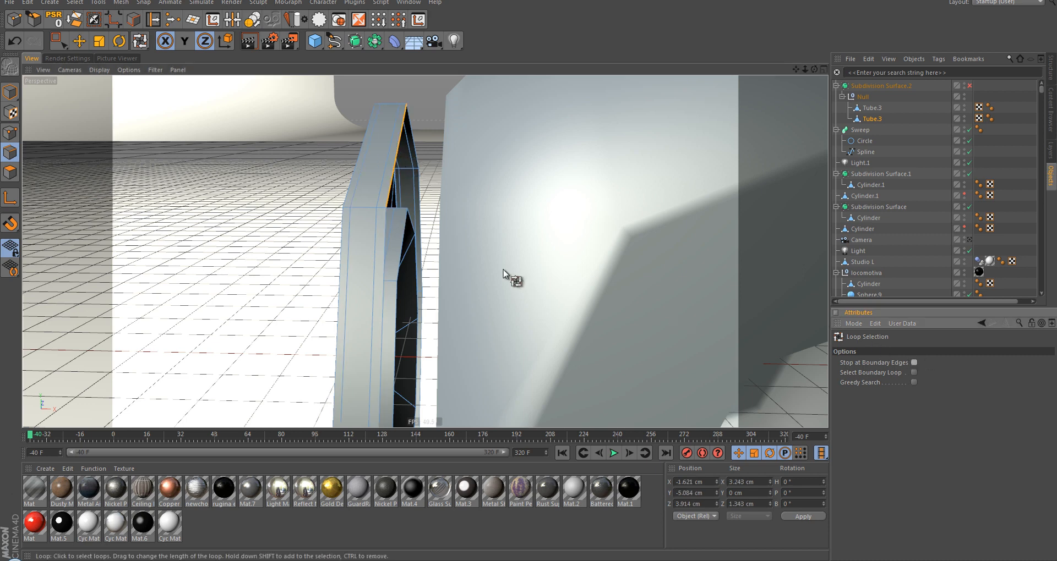
click(388, 197)
scroll(388, 198, down, 3)
key(e)
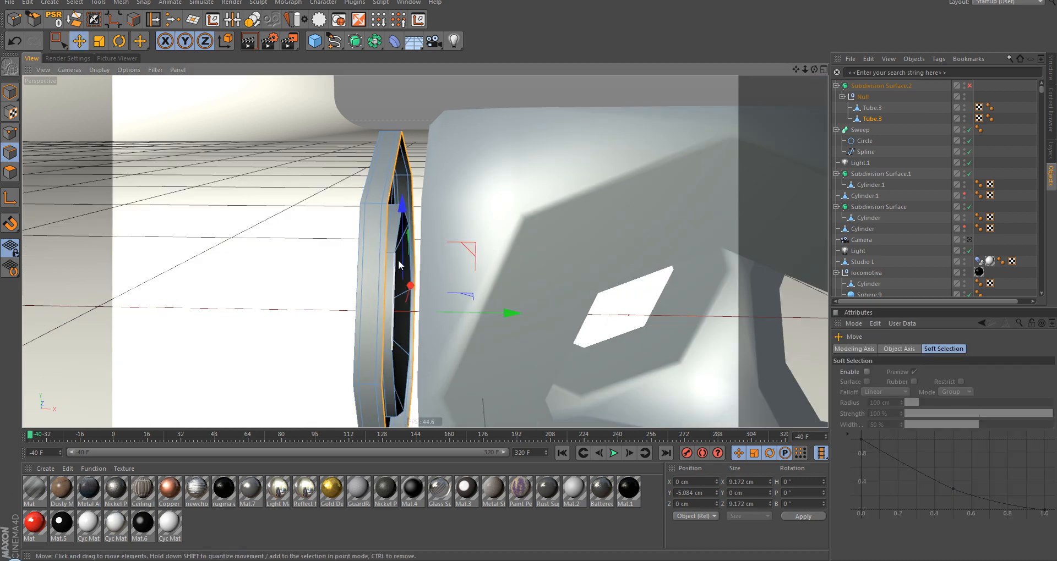
Step: Extend the back edge loop inward to 6.613 cm across and extrude it into the housing to Y -4.144 cm
alt+drag(400, 266, 517, 312)
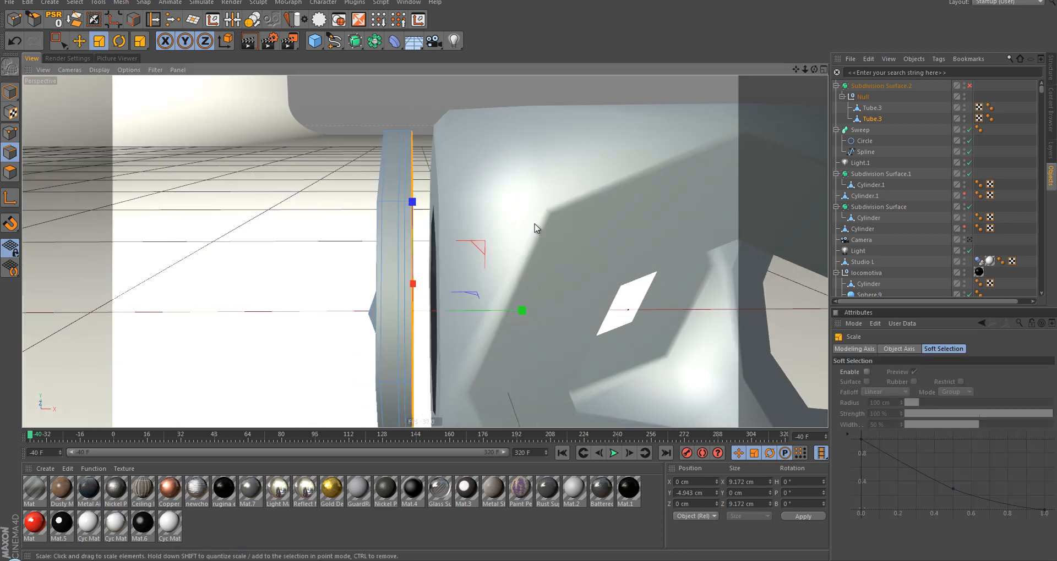
drag(415, 258, 421, 255)
drag(520, 314, 533, 314)
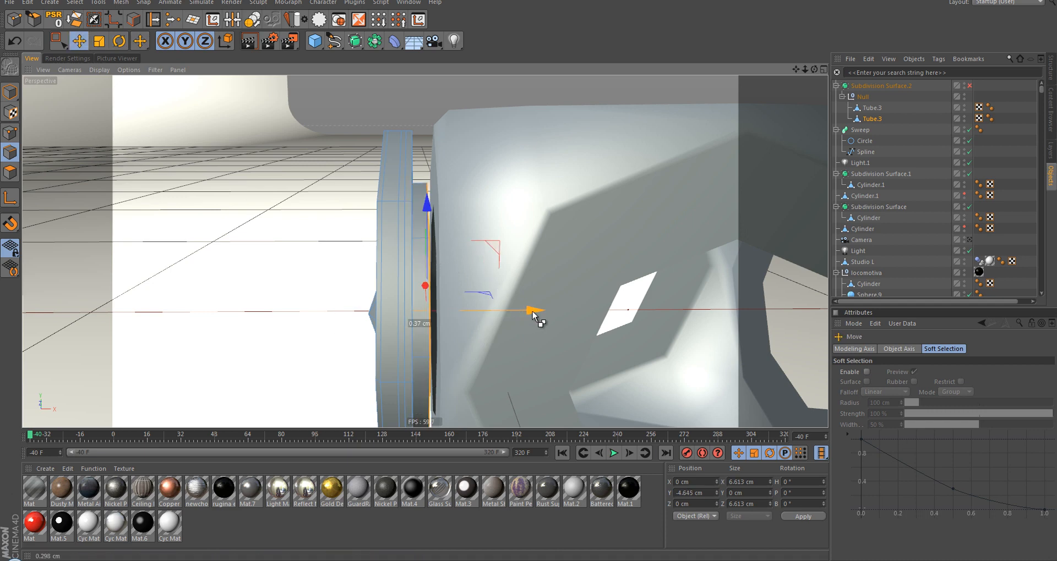
alt+drag(427, 302, 596, 293)
alt+right_drag(534, 292, 498, 316)
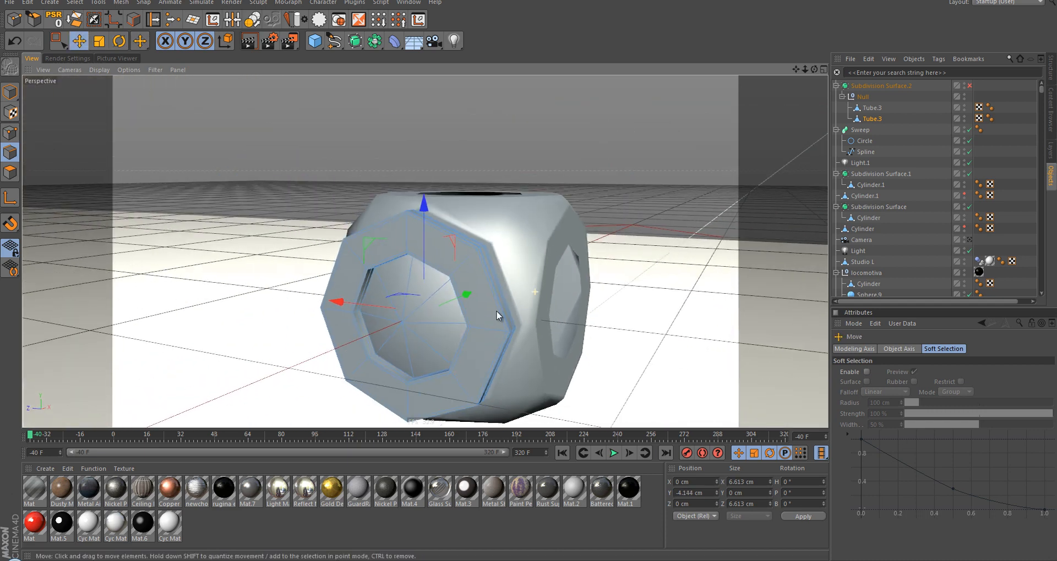
Step: Select Subdivision Surface.2 and turn its smoothing back on for the lantern housing and window
click(882, 87)
key(q)
alt+drag(475, 266, 445, 292)
alt+right_drag(502, 295, 468, 302)
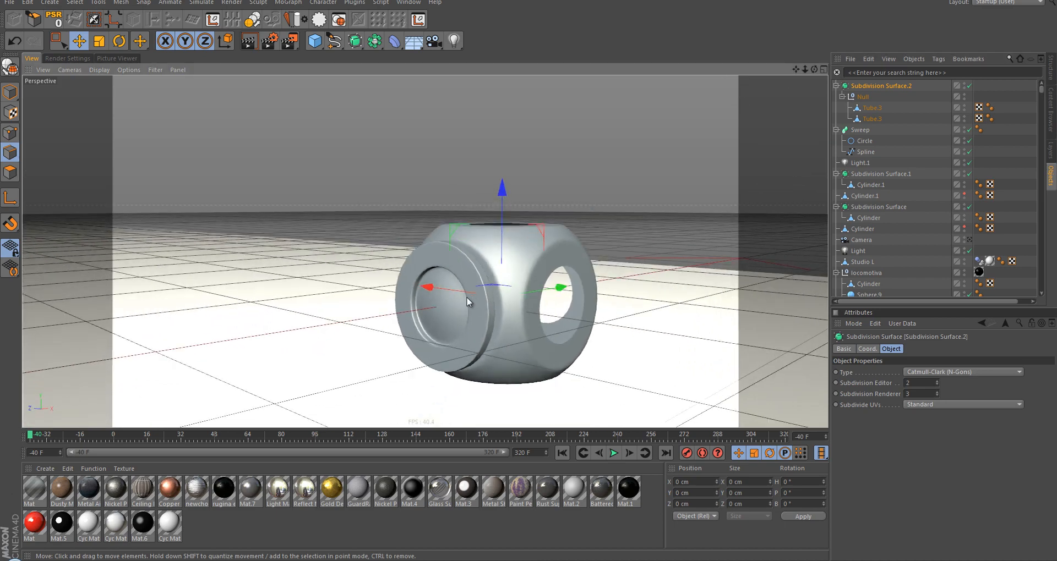
Step: Examine the smoothed lantern housing from several sides and in relation to the whole locomotive
alt+drag(468, 301, 424, 291)
alt+drag(454, 253, 430, 361)
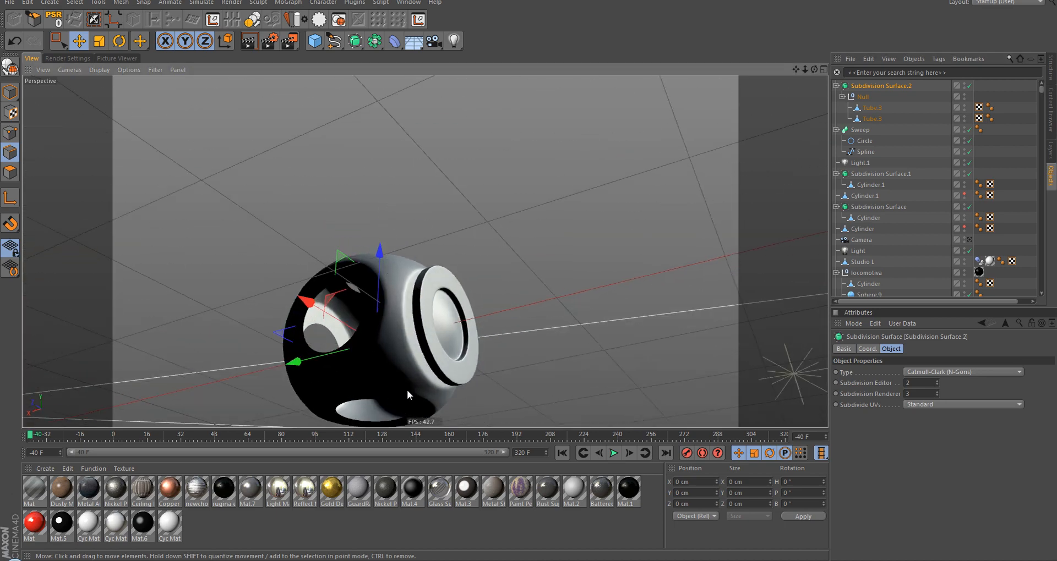
scroll(435, 351, up, 3)
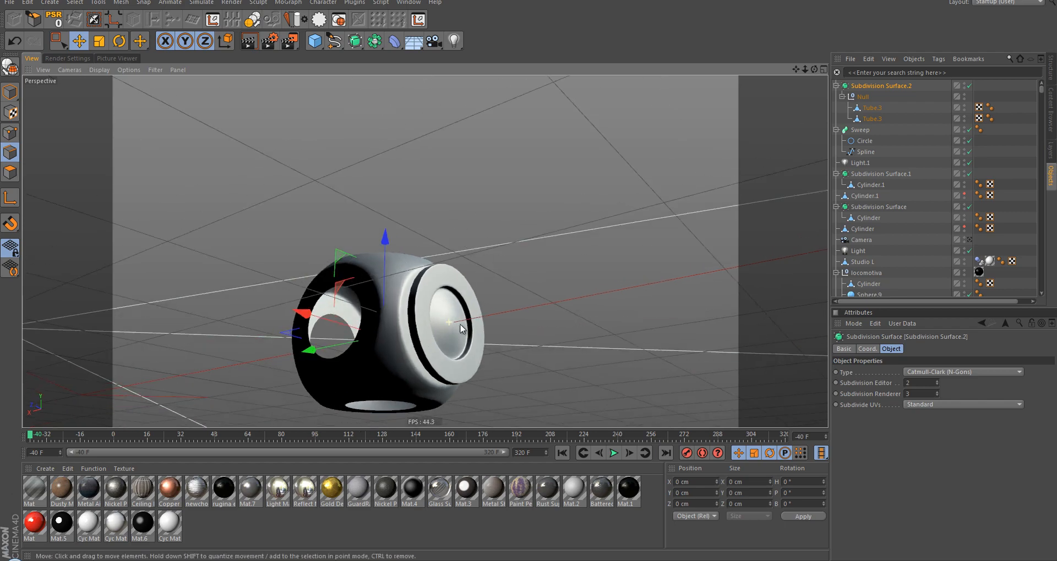
alt+drag(407, 312, 176, 364)
scroll(261, 339, down, 8)
alt+drag(292, 298, 492, 296)
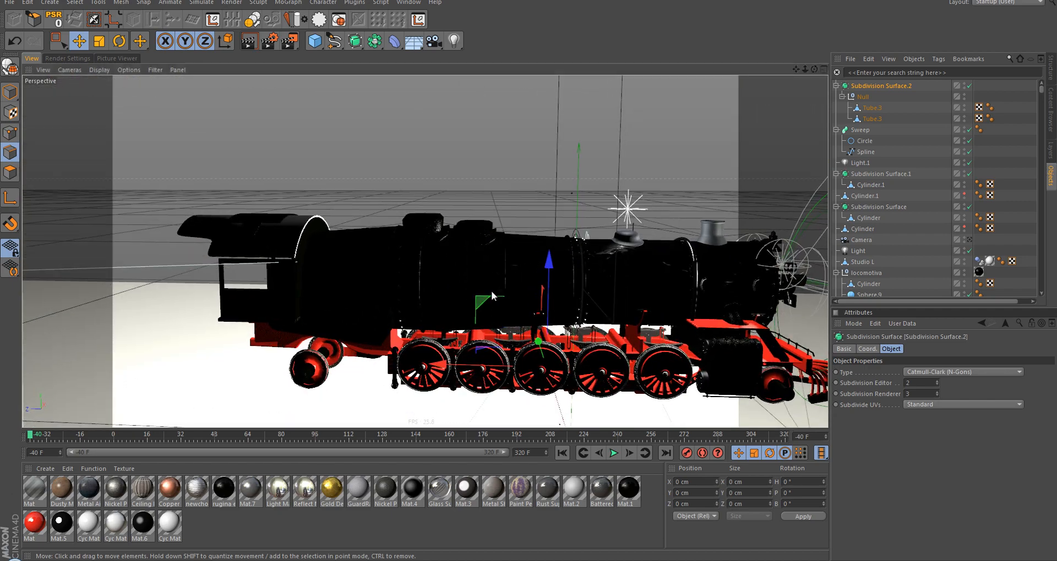
Step: Examine the locomotive against the side-view blueprint and in perspective, including the boiler shell reference and the area around the driving wheels
middle_click(493, 295)
middle_click(280, 341)
scroll(282, 341, down, 5)
alt+middle_drag(405, 406, 380, 202)
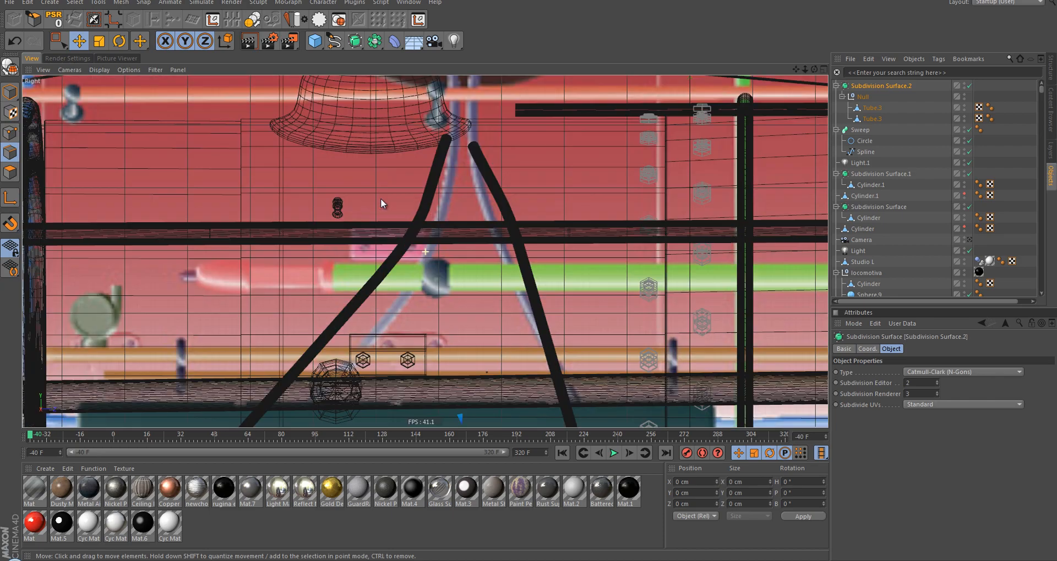
scroll(381, 203, up, 15)
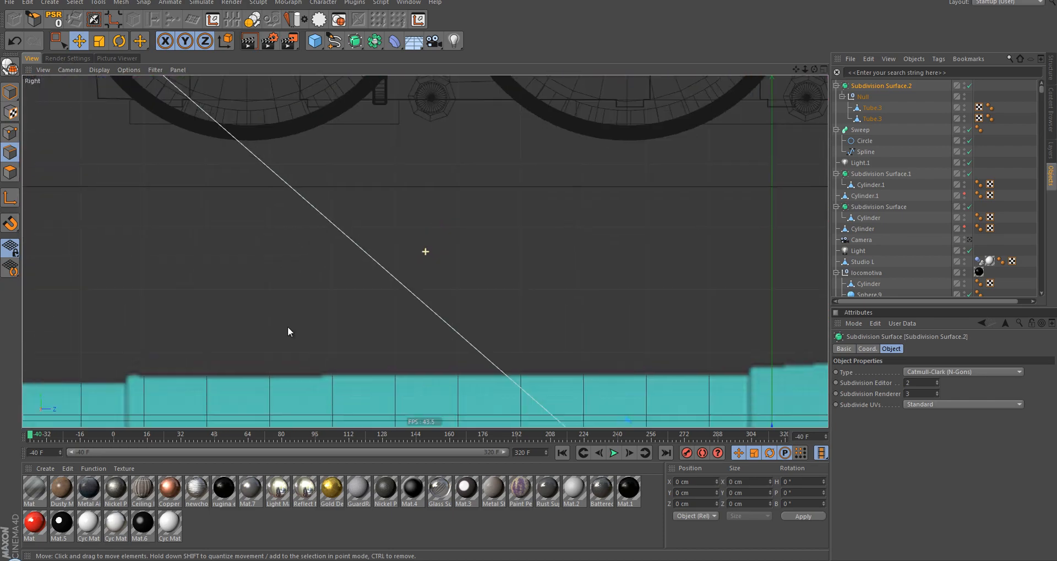
alt+middle_drag(498, 425, 414, 221)
scroll(398, 210, down, 5)
scroll(414, 256, down, 12)
alt+middle_drag(416, 348, 384, 324)
alt+middle_drag(433, 129, 443, 235)
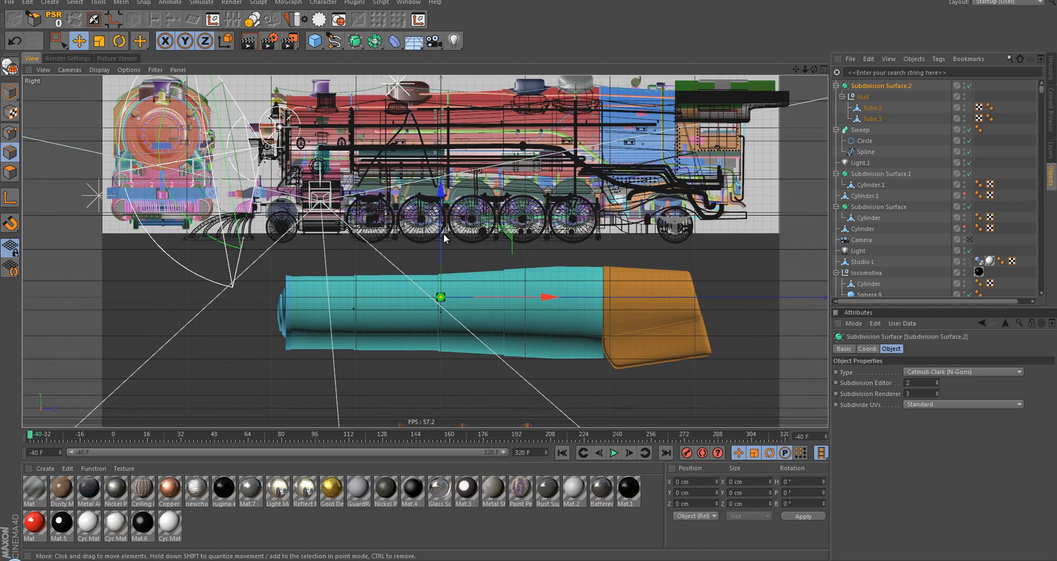
scroll(444, 238, up, 2)
middle_click(747, 320)
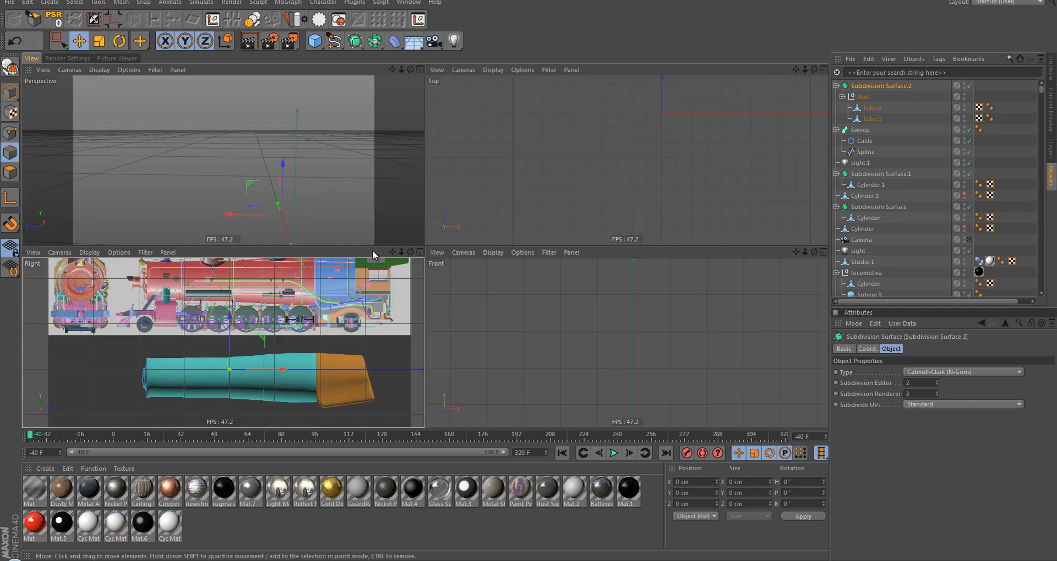
middle_click(302, 191)
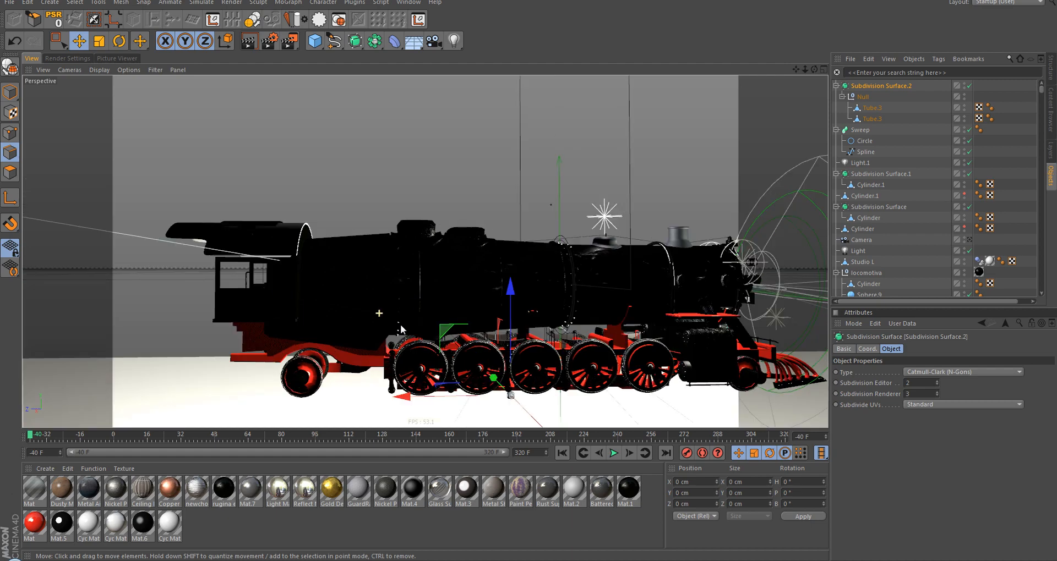
scroll(553, 325, up, 10)
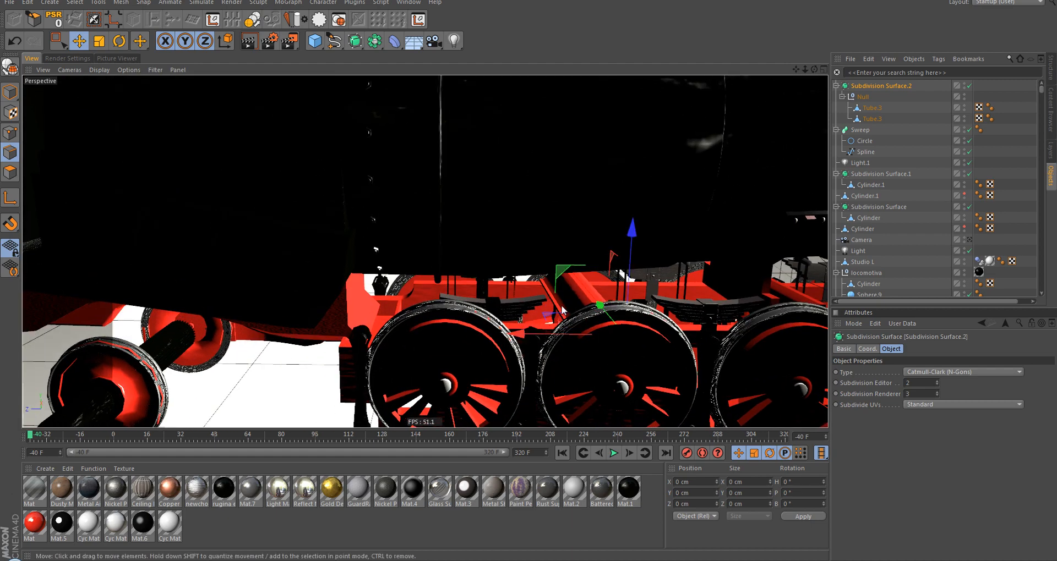
Step: Select the red chassis frame's symmetry object in model mode and move it sideways out of the locomotive to X -74.337 cm
click(9, 97)
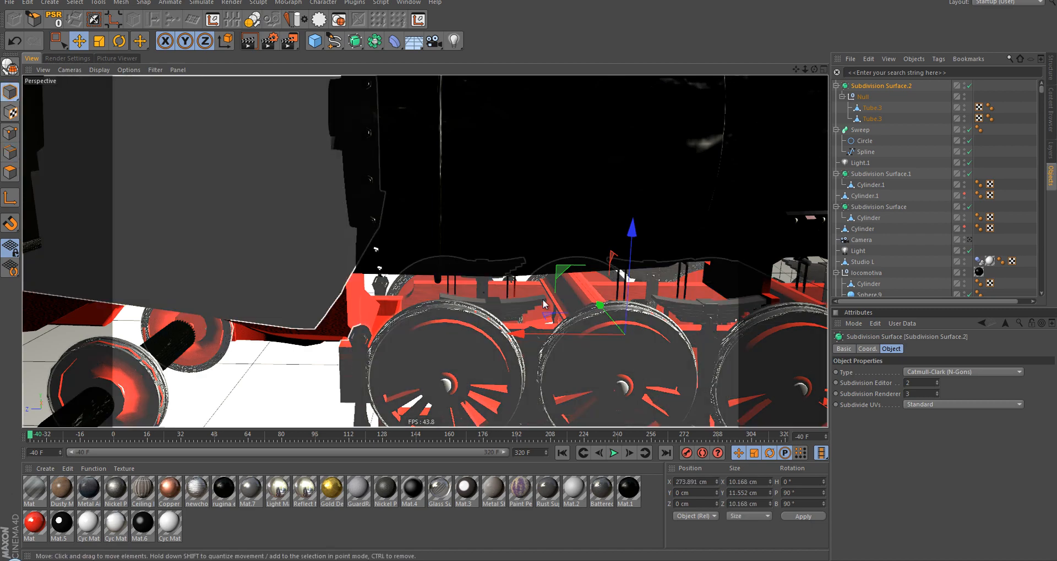
click(531, 294)
scroll(529, 301, down, 3)
scroll(546, 330, down, 2)
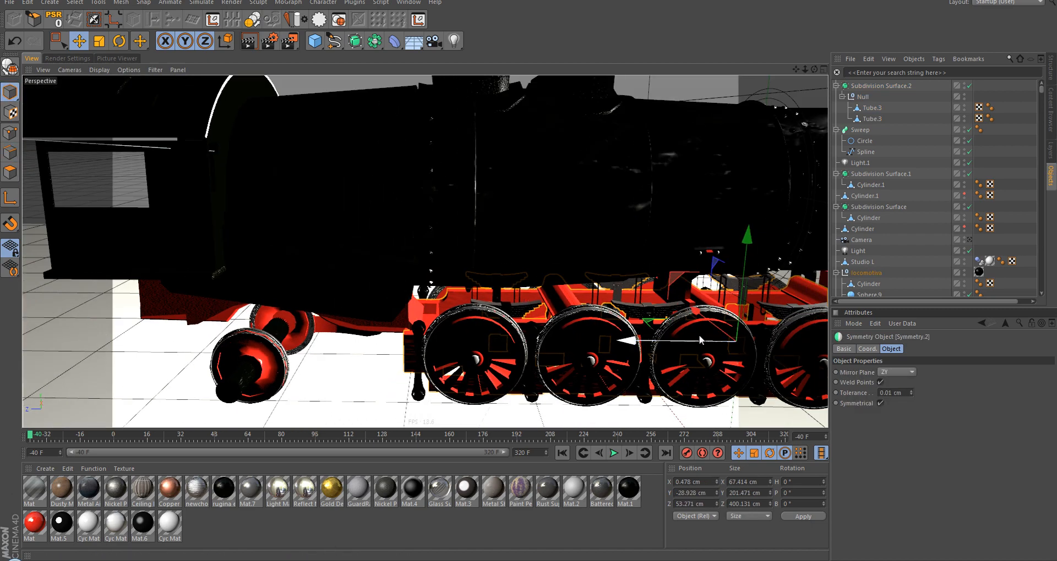
drag(700, 315, 763, 367)
alt+middle_drag(654, 333, 508, 272)
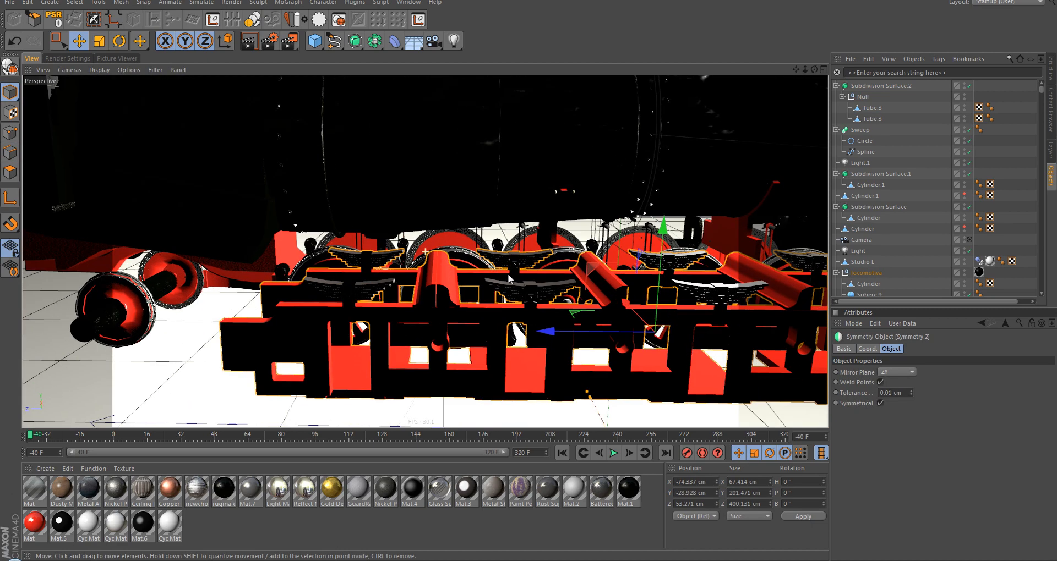
Step: Examine the pulled-out chassis frame, then the locomotive's boiler, cab, wheels and front cylinder block from several sides
alt+drag(446, 333, 481, 313)
middle_click(461, 351)
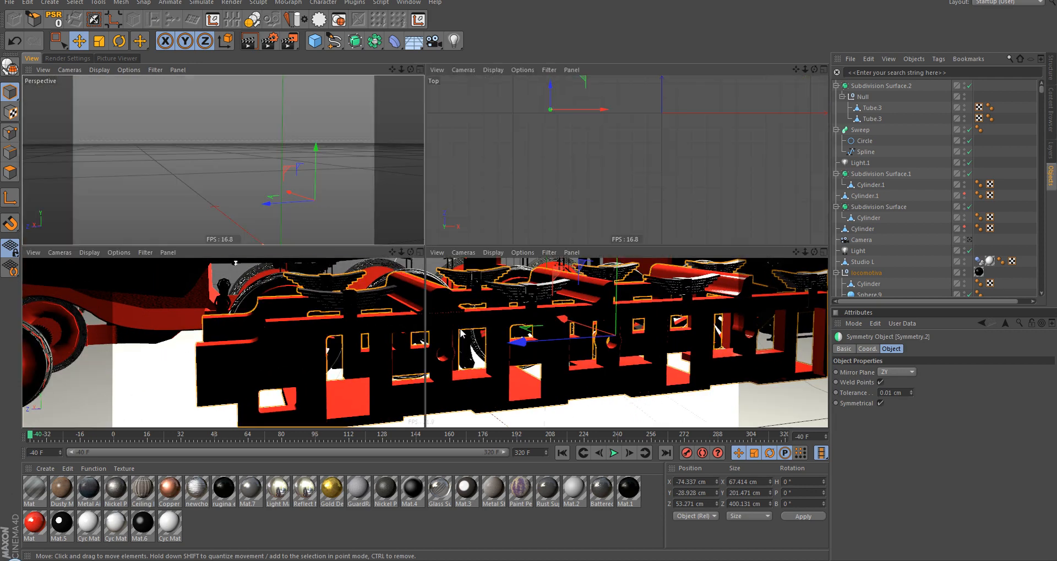
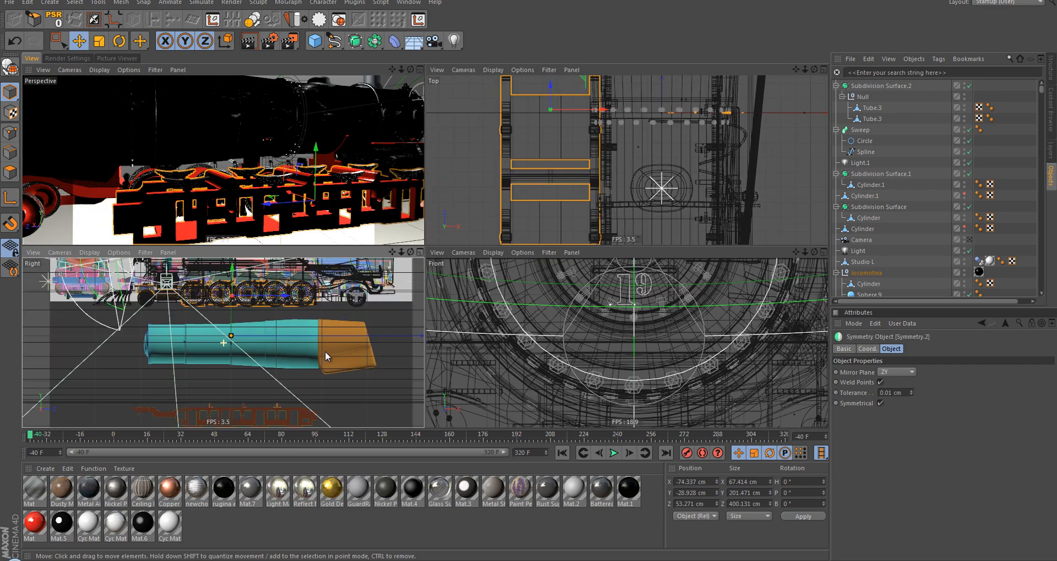
middle_click(258, 202)
mouse_move(500, 346)
alt+mouse_down()
mouse_move(462, 345)
mouse_move(503, 331)
mouse_move(542, 348)
mouse_move(512, 347)
alt+mouse_up()
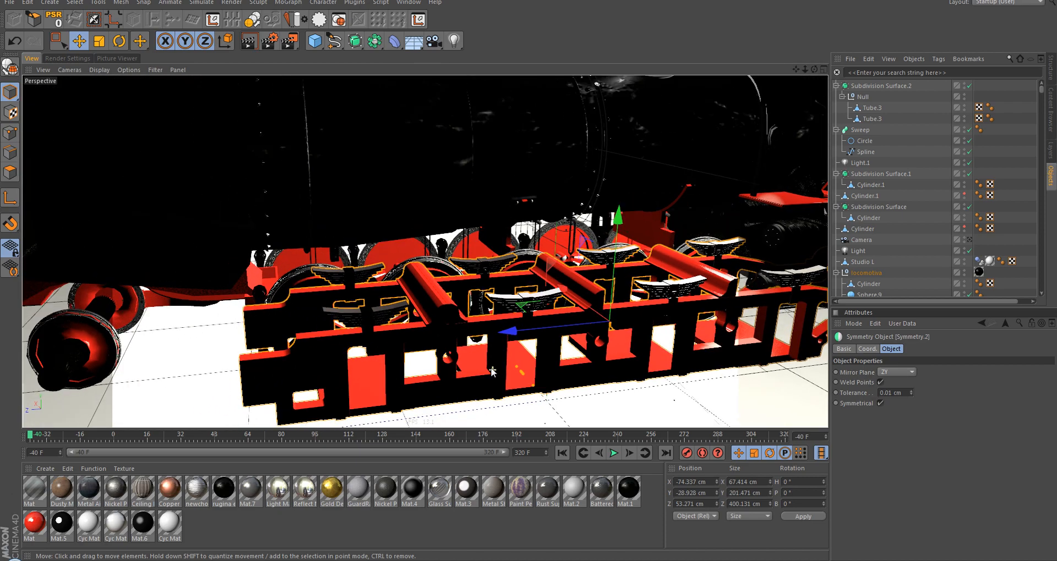
alt+middle_drag(512, 310, 501, 333)
alt+right_drag(472, 317, 352, 275)
alt+middle_drag(352, 275, 484, 292)
alt+drag(468, 283, 380, 304)
alt+middle_drag(381, 303, 553, 315)
alt+drag(553, 315, 344, 321)
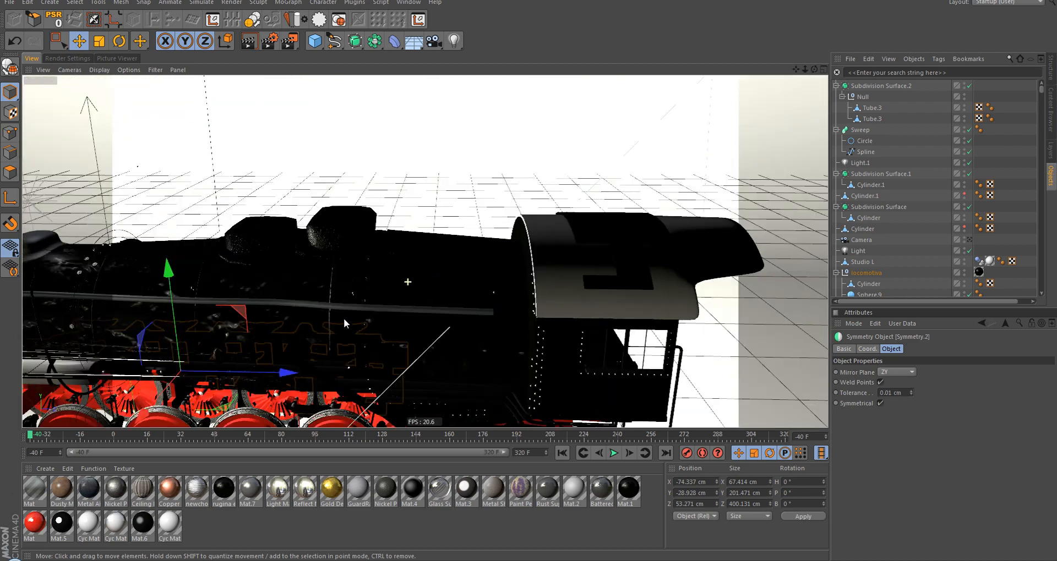
alt+middle_drag(345, 320, 561, 286)
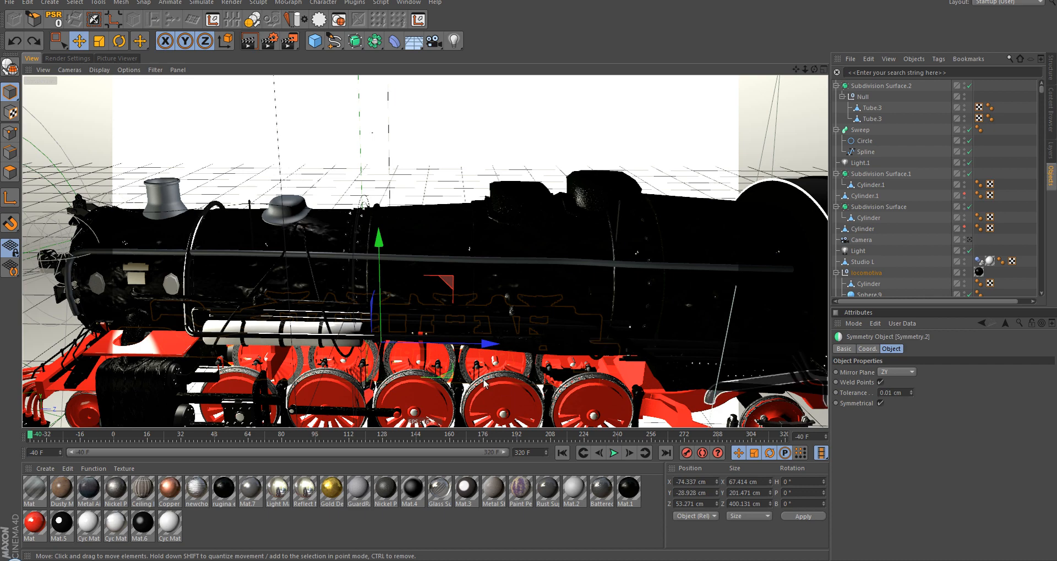
alt+middle_drag(430, 327, 484, 248)
alt+drag(484, 248, 365, 261)
alt+drag(449, 242, 361, 262)
alt+middle_drag(360, 262, 426, 252)
alt+drag(426, 251, 319, 258)
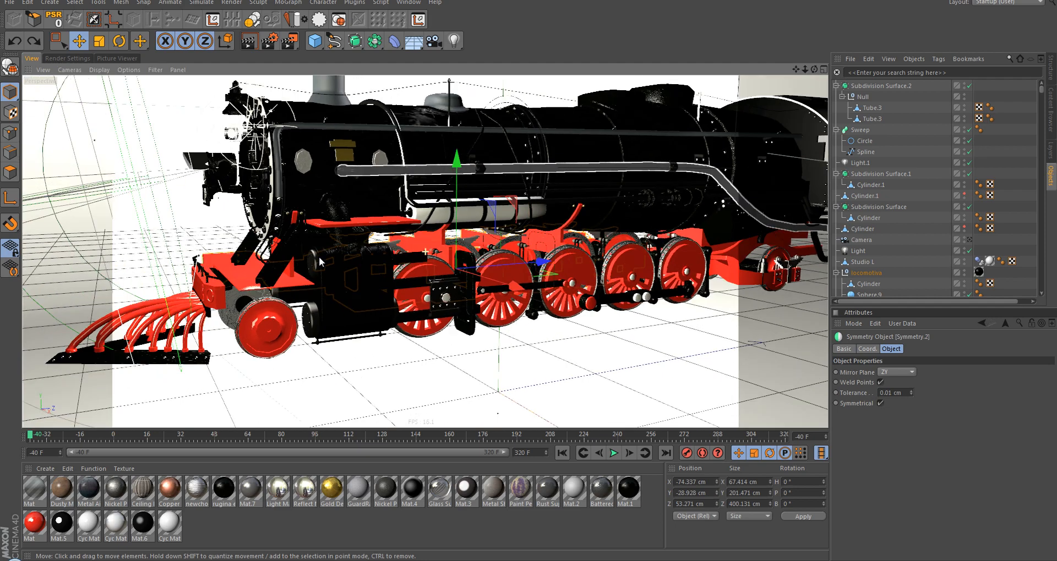
alt+drag(381, 248, 309, 275)
alt+right_drag(333, 288, 334, 269)
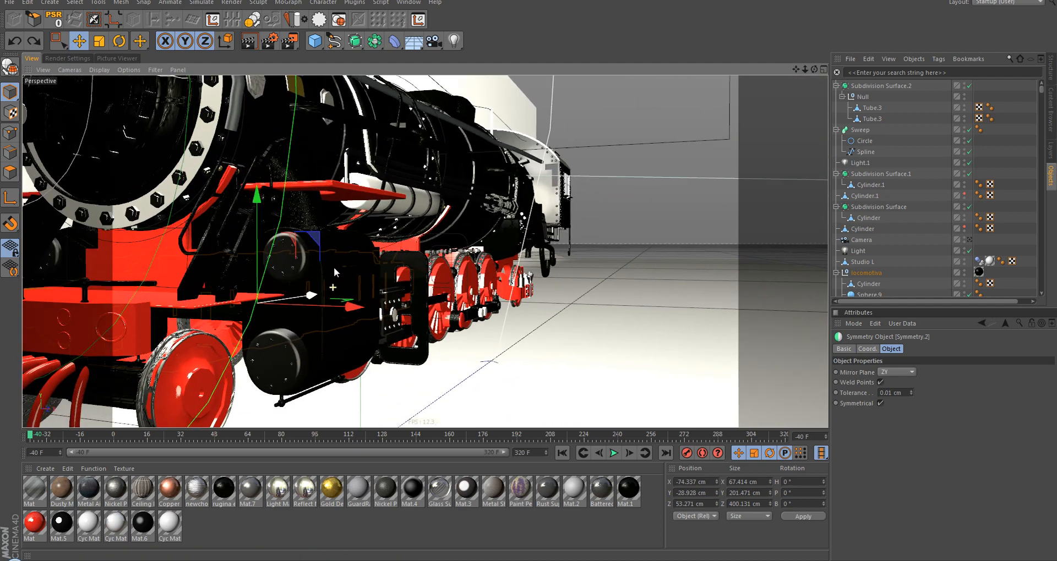
Step: Find the front cylinder block's casing, Extrude.2, in the object hierarchy and disable it to expose the two steam cylinders
click(334, 267)
scroll(907, 244, down, 10)
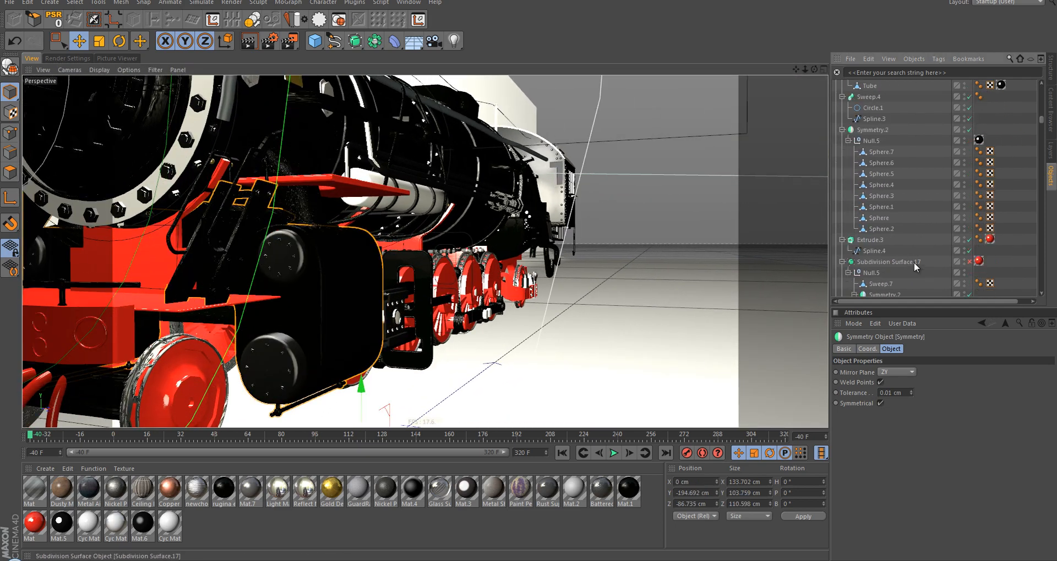
scroll(913, 262, down, 10)
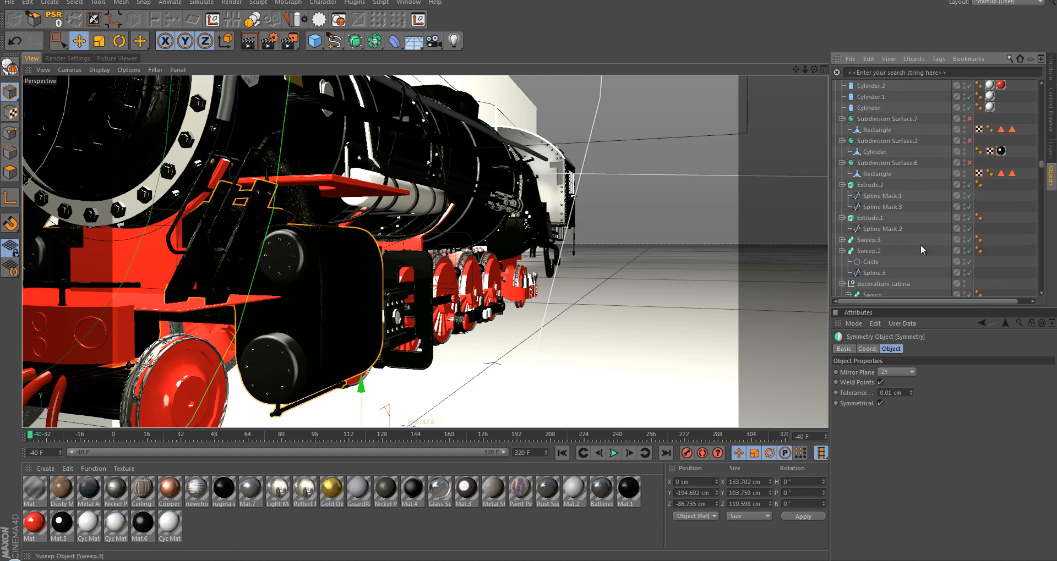
scroll(919, 246, down, 10)
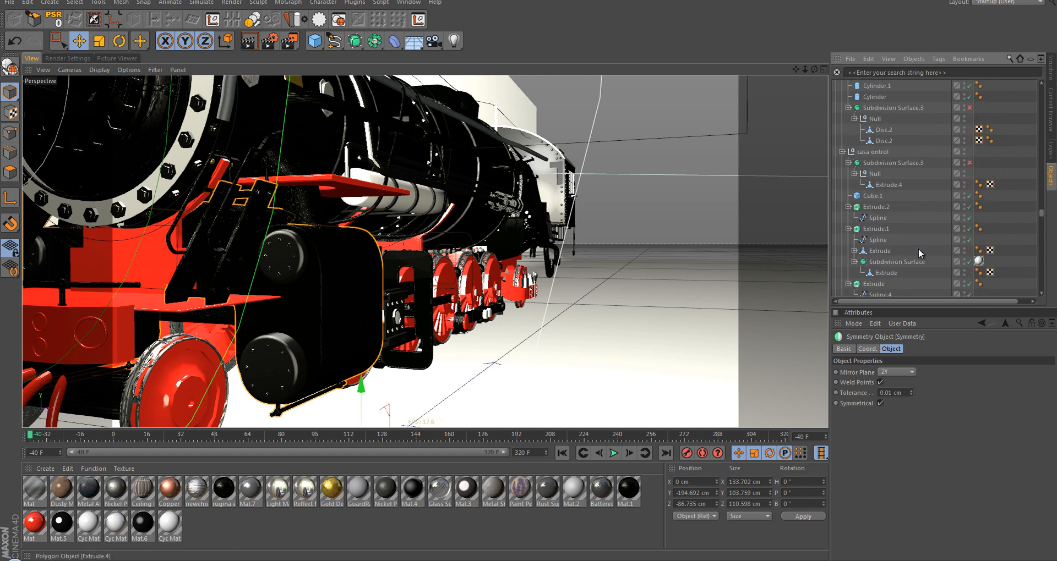
scroll(918, 249, down, 10)
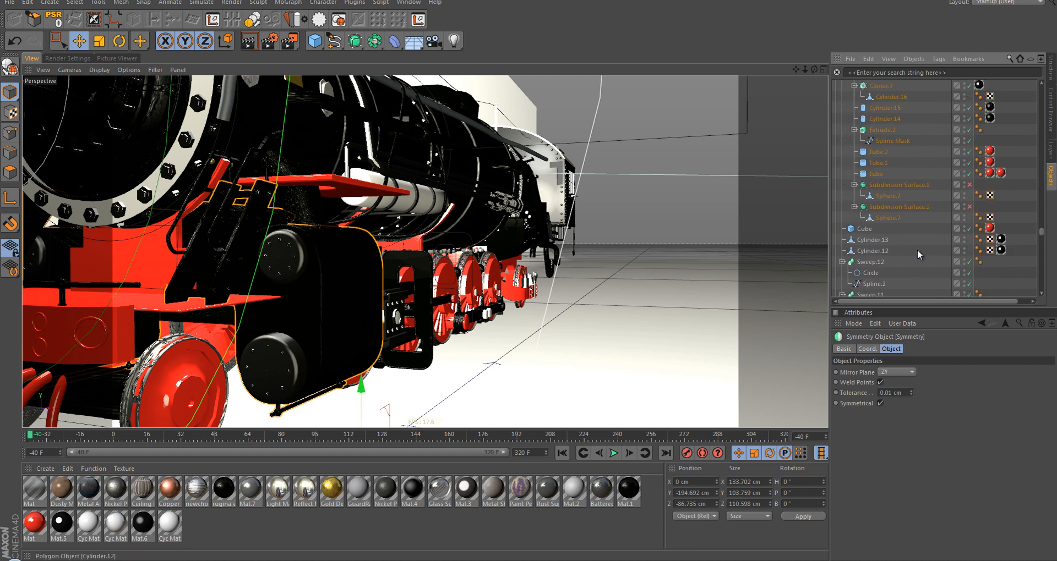
scroll(917, 250, up, 5)
click(886, 262)
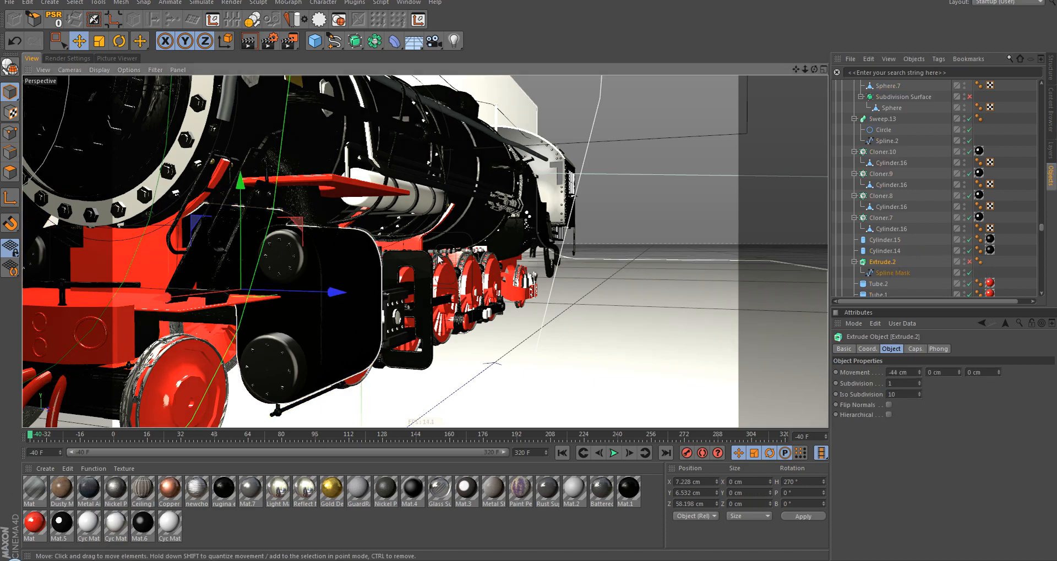
alt+drag(316, 281, 624, 293)
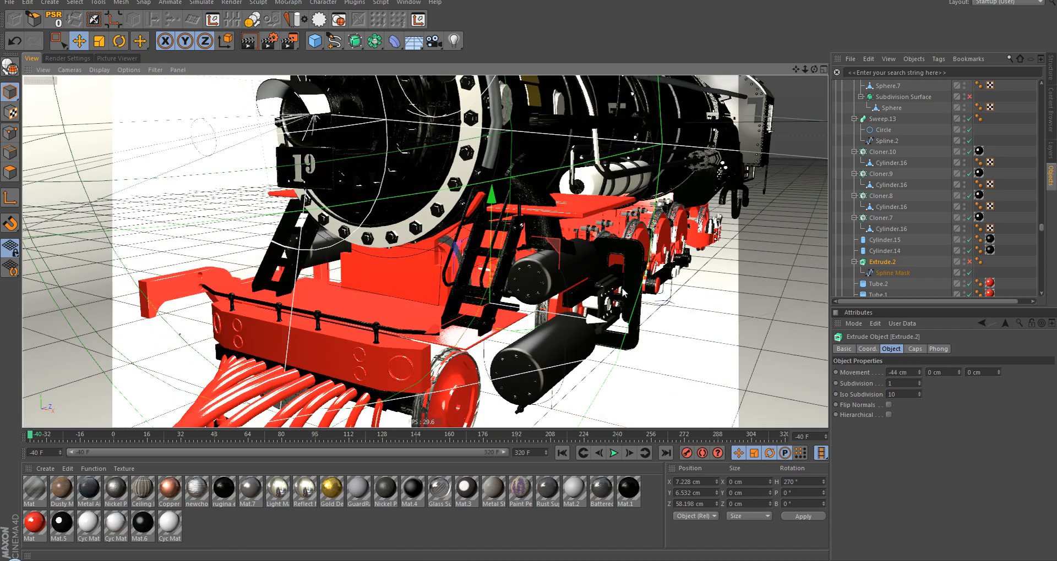
scroll(550, 265, up, 3)
Step: Select the lower steam cylinder, Cylinder.14, and set its cap fillet radius to 2.572 cm
click(556, 259)
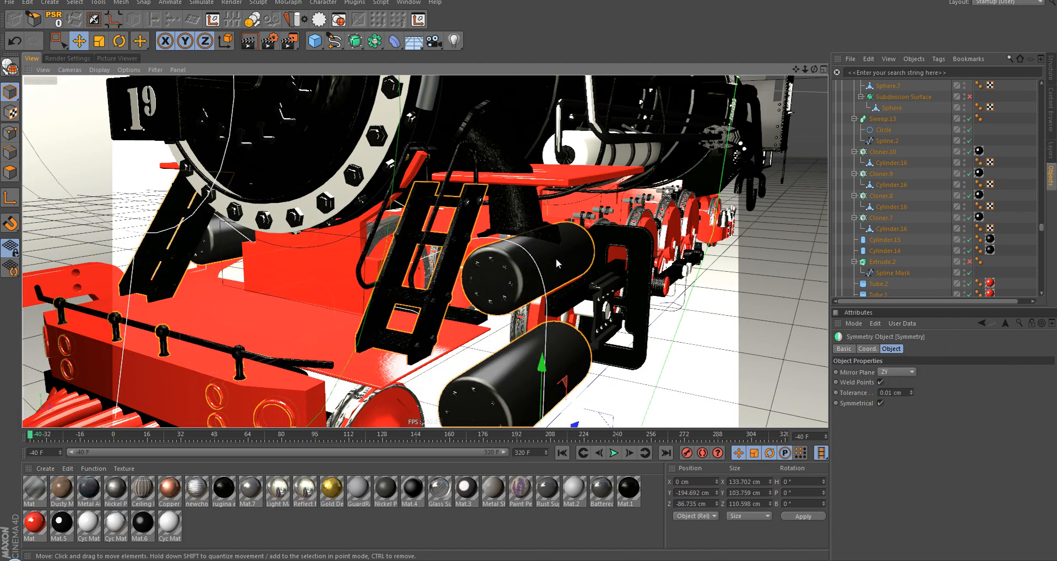
click(885, 251)
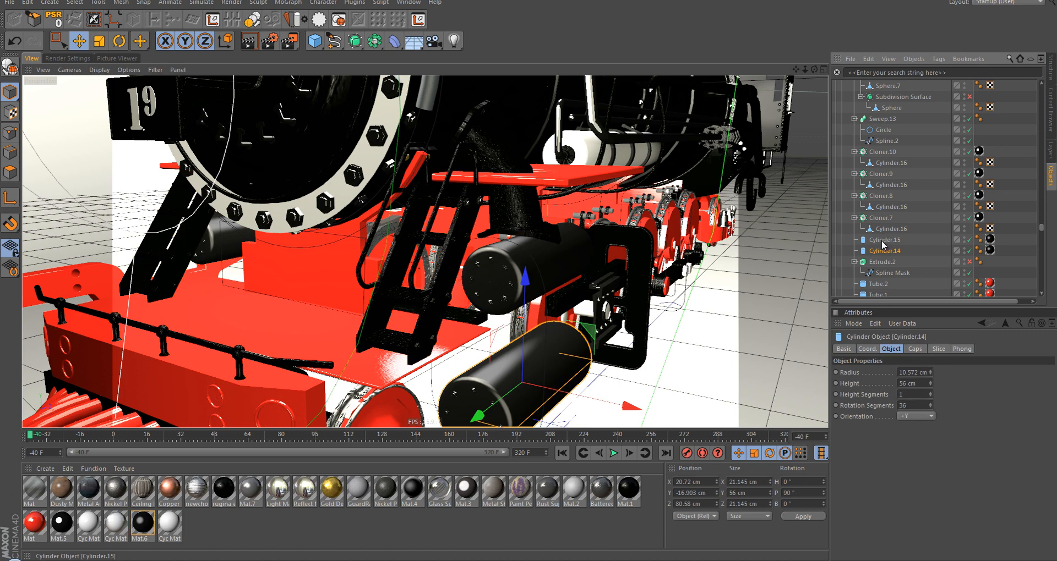
alt+middle_drag(558, 304, 594, 217)
click(912, 351)
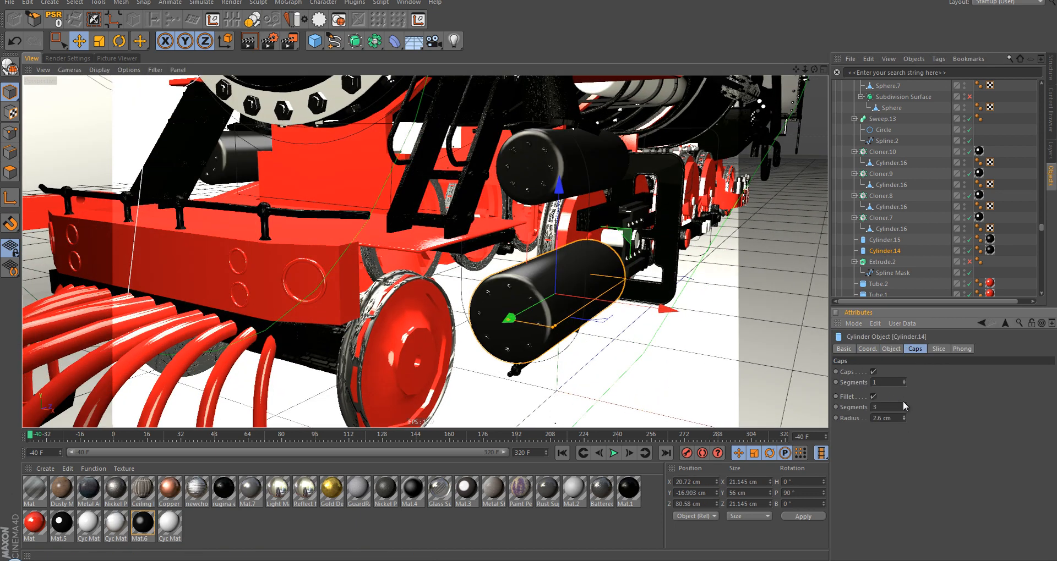
mouse_move(904, 419)
mouse_down()
mouse_move(905, 395)
mouse_move(901, 427)
mouse_up()
Step: Temporarily delete the lower steam cylinder to inspect the parts around it, and undo the deletion
key(Delete)
alt+middle_drag(558, 252, 530, 314)
alt+drag(518, 302, 507, 266)
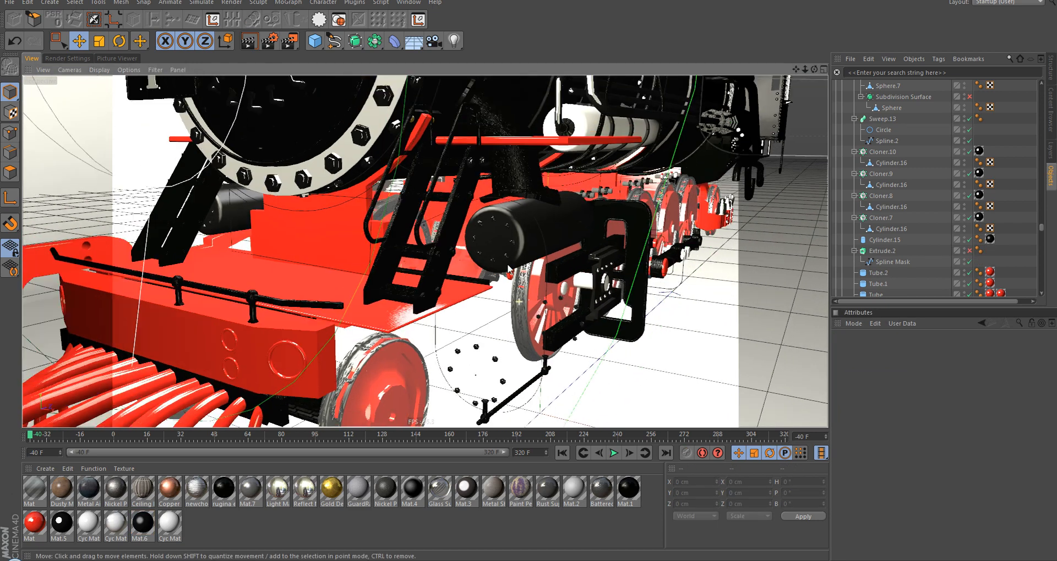
alt+right_drag(507, 266, 528, 162)
key(ctrl+z)
Step: Examine the boiler and its pipes in perspective, and compare the whole locomotive with the coloured side-view blueprint and the separate reference shapes
alt+middle_drag(558, 238, 473, 347)
alt+drag(553, 243, 484, 288)
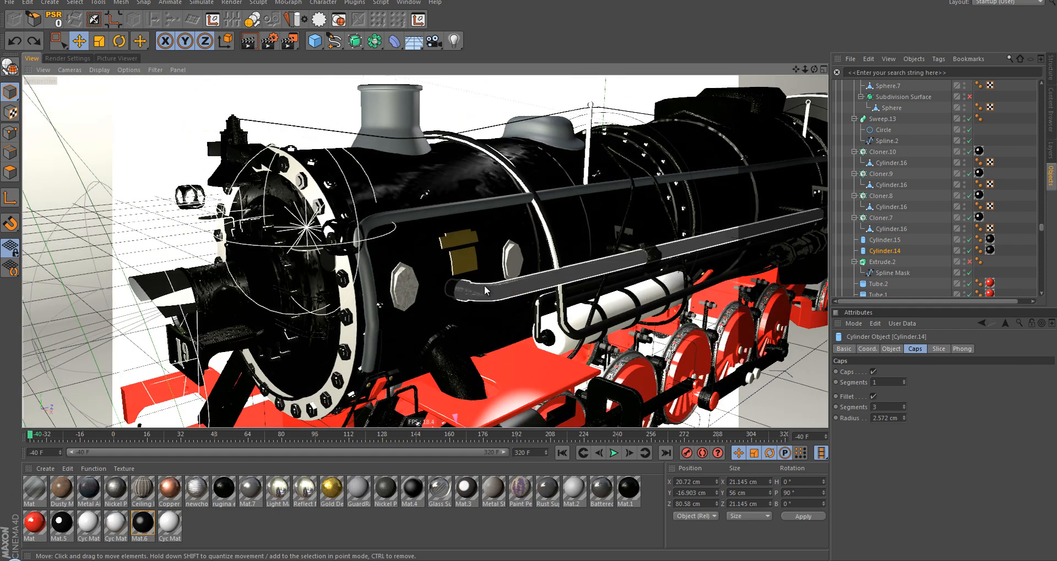
alt+middle_drag(655, 201, 443, 274)
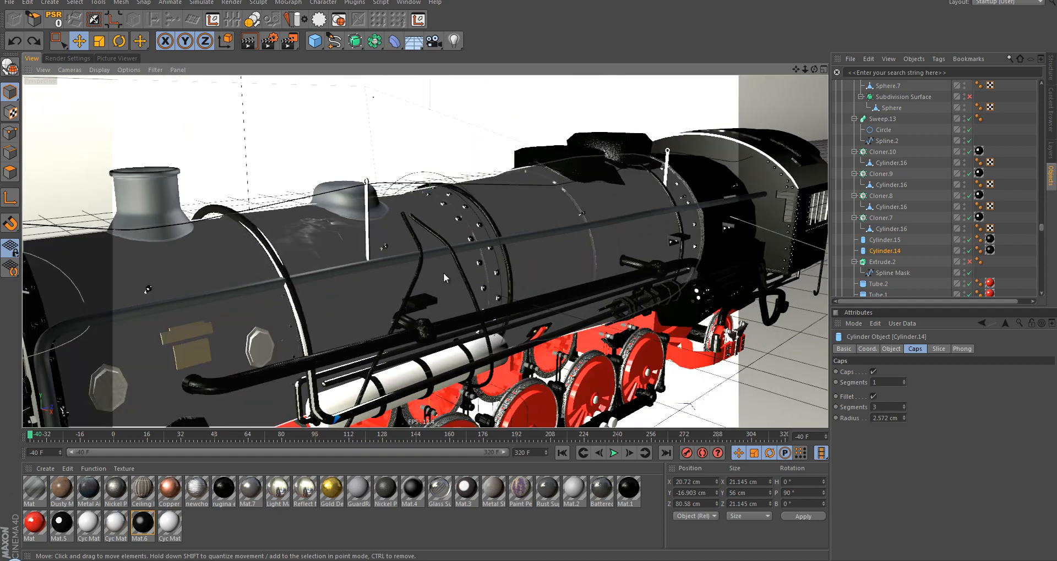
alt+drag(444, 272, 510, 206)
alt+right_drag(509, 206, 394, 240)
middle_click(392, 242)
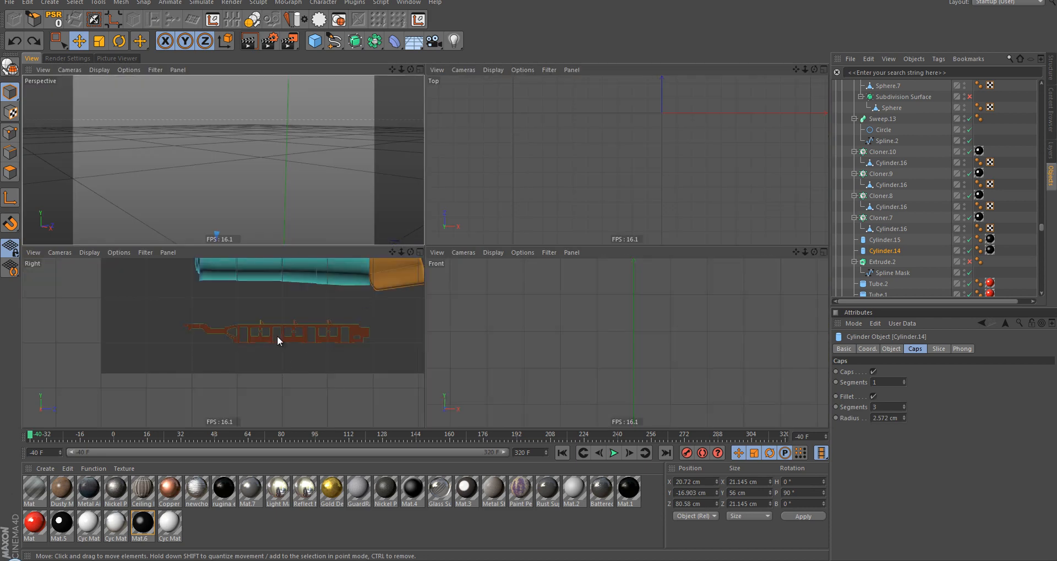
middle_click(277, 337)
alt+middle_drag(375, 335, 294, 416)
alt+middle_drag(583, 153, 525, 300)
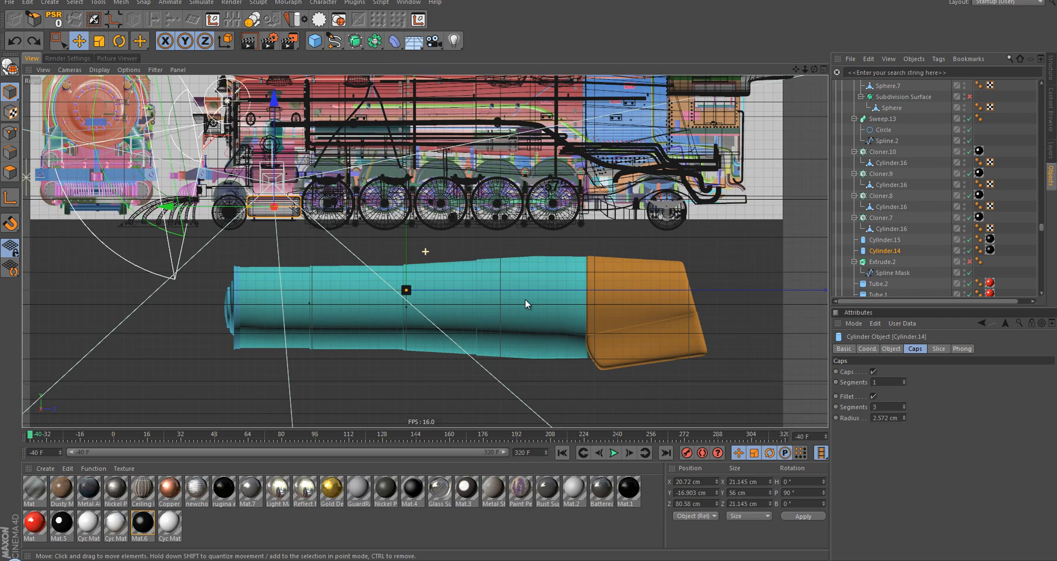
alt+middle_drag(434, 328, 412, 453)
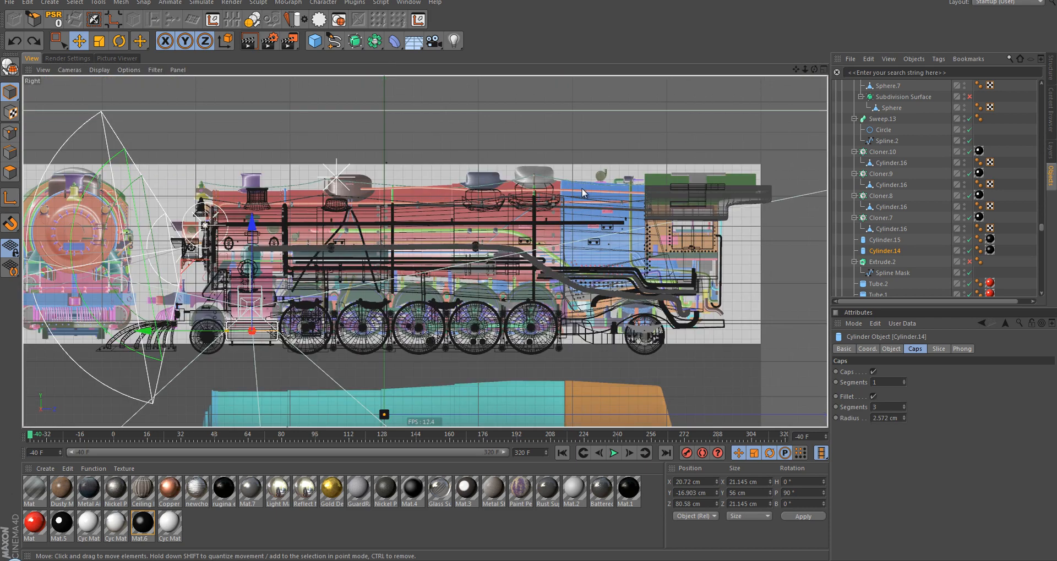
scroll(600, 198, up, 3)
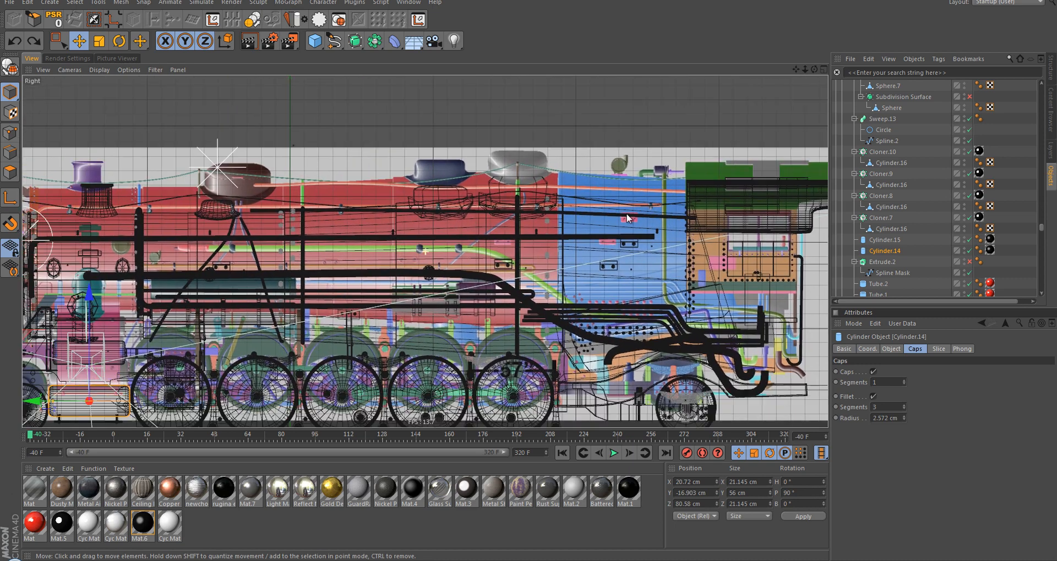
alt+middle_drag(277, 263, 550, 218)
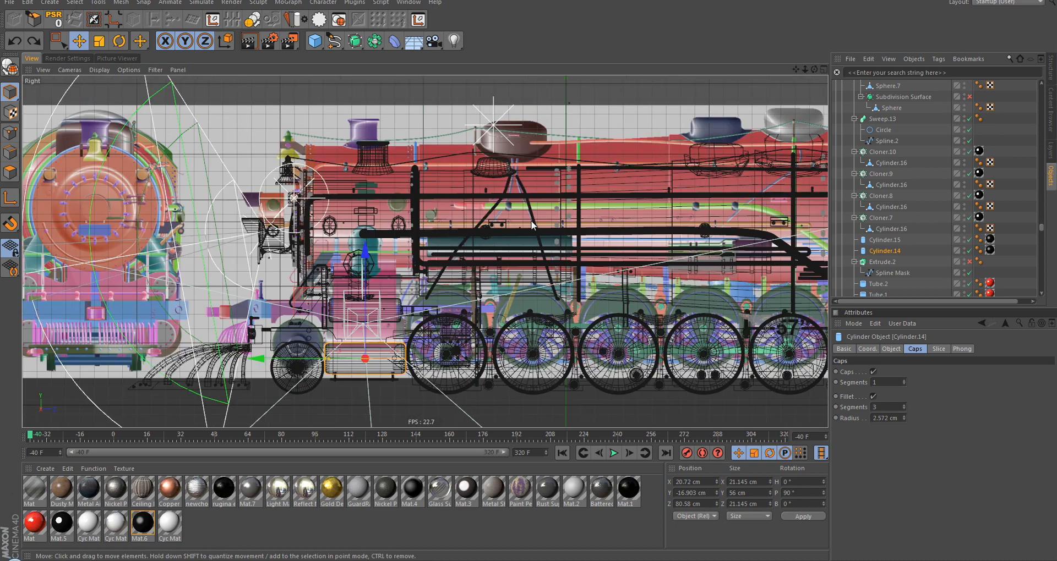
alt+middle_drag(456, 227, 575, 218)
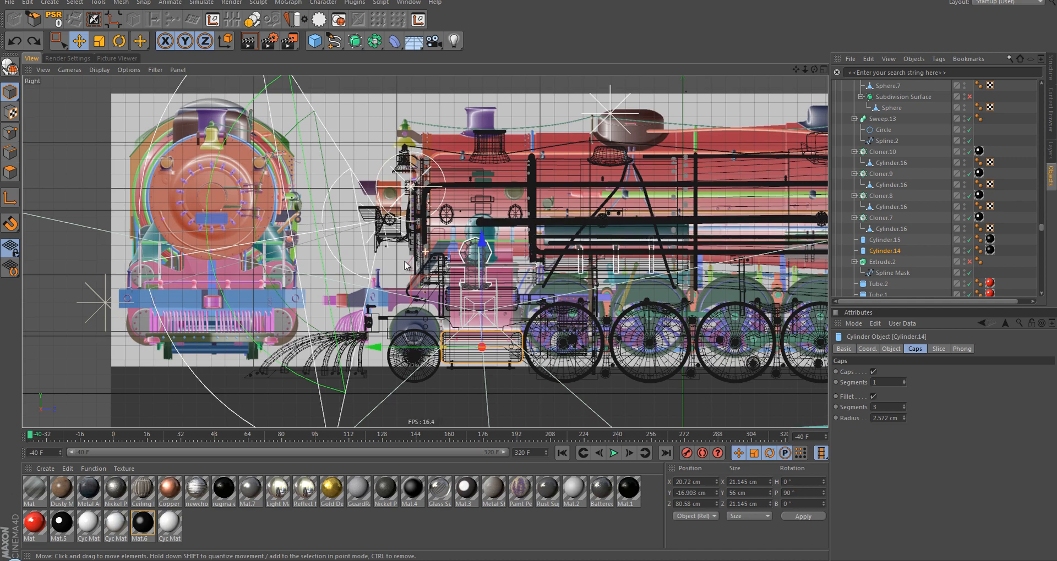
alt+middle_drag(634, 261, 380, 260)
alt+middle_drag(530, 310, 538, 256)
alt+right_drag(541, 284, 514, 322)
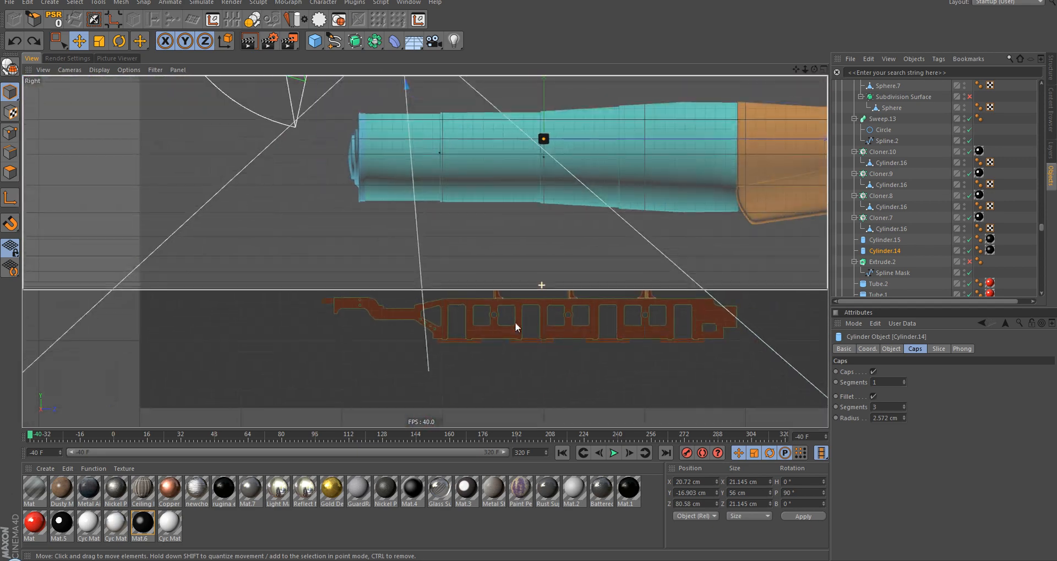
alt+middle_drag(477, 245, 433, 318)
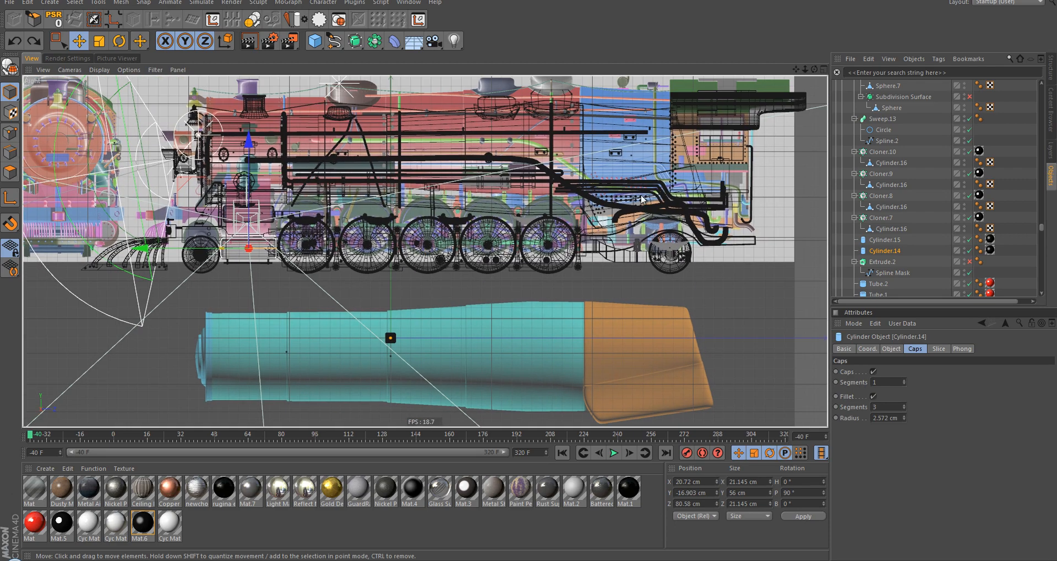
alt+middle_drag(630, 210, 626, 295)
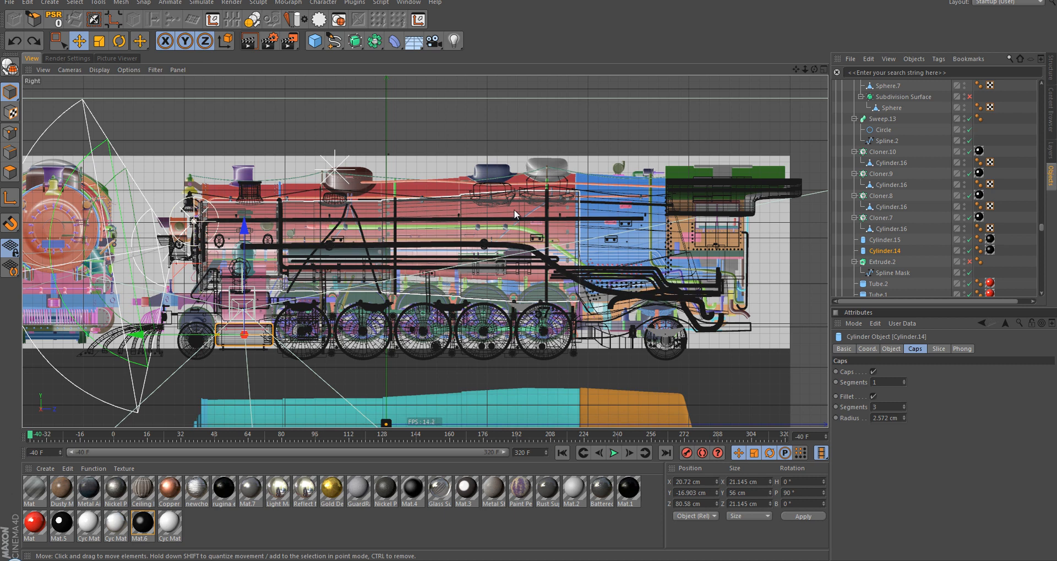
alt+middle_drag(514, 209, 463, 224)
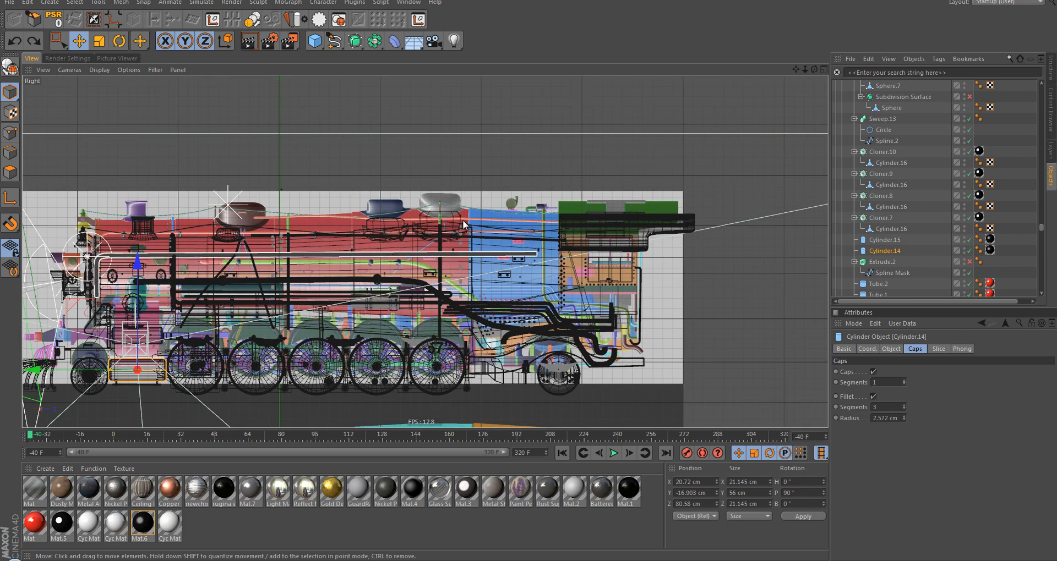
scroll(456, 243, up, 3)
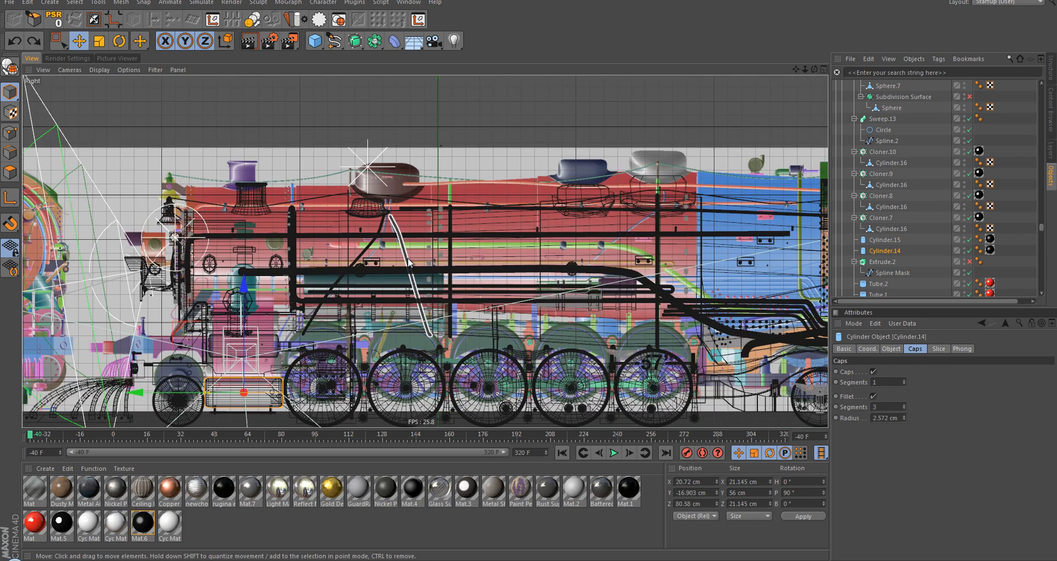